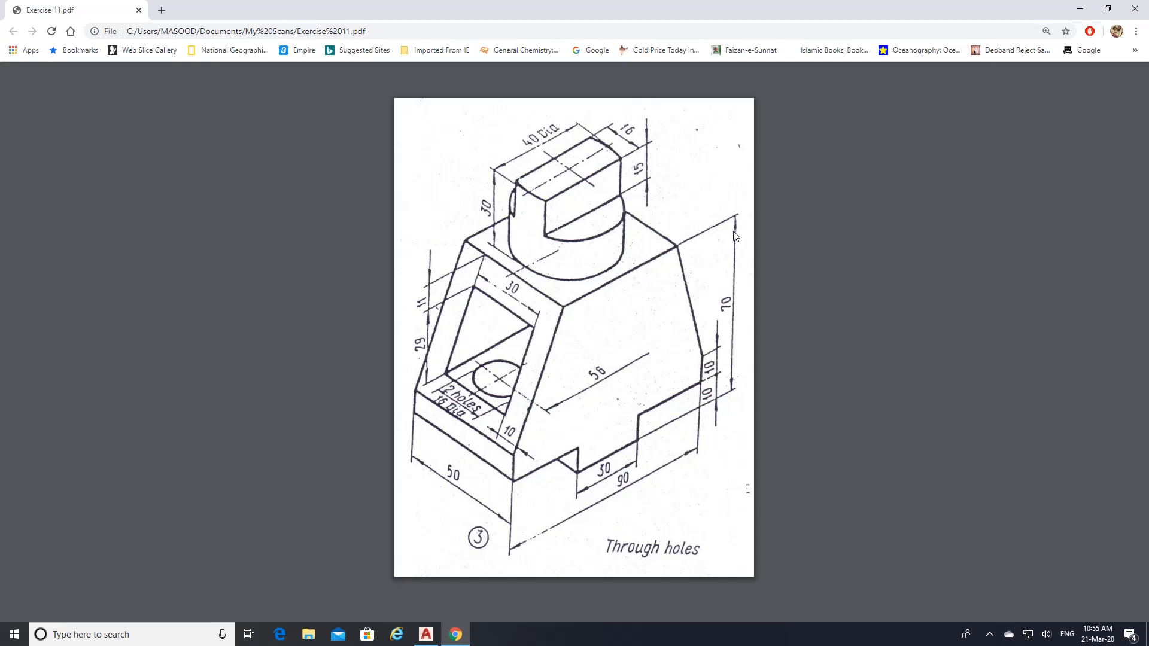
- Switch to AutoCAD and draw a closed 50 by 90 rectangle from four straight line segments
click(428, 636)
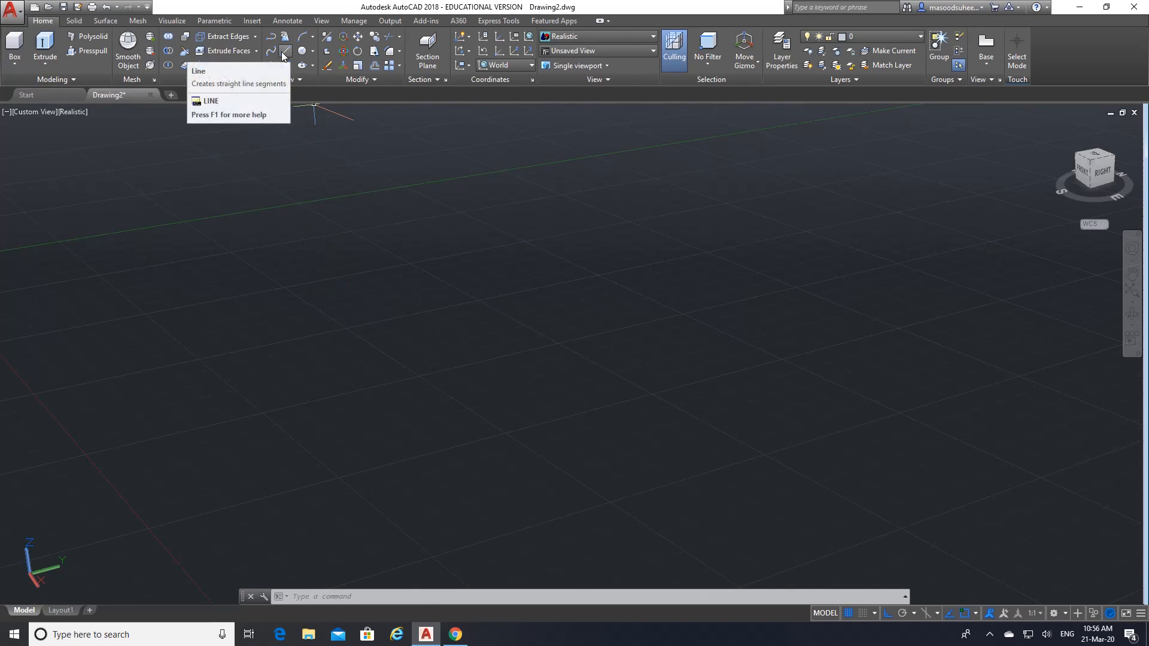
click(282, 53)
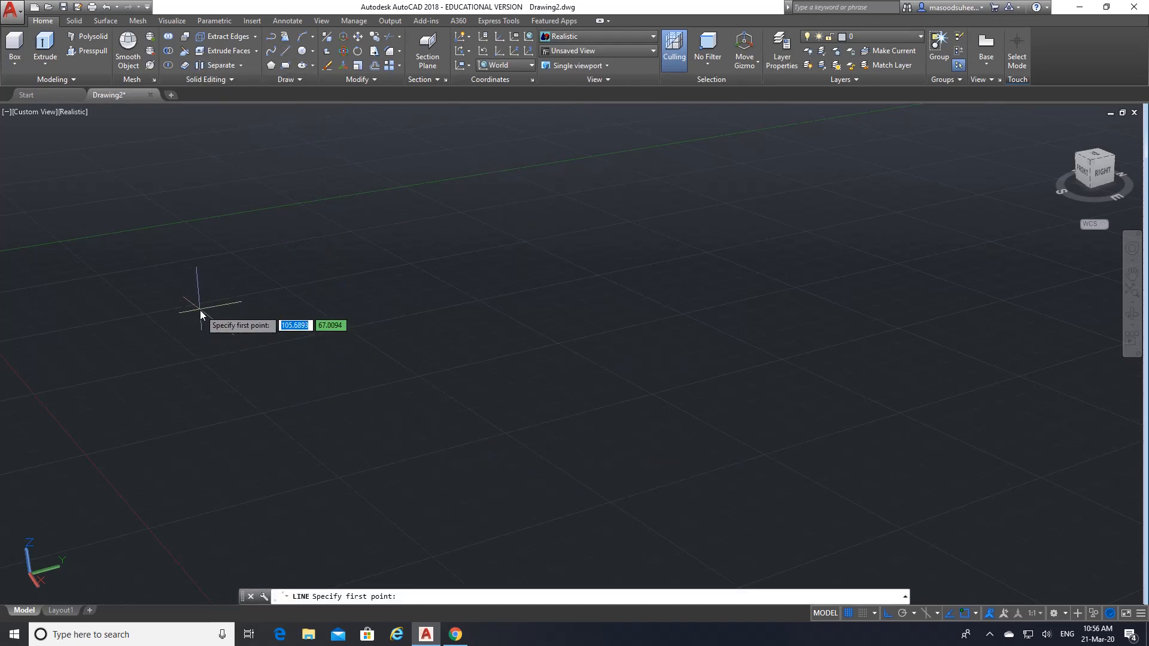
click(169, 314)
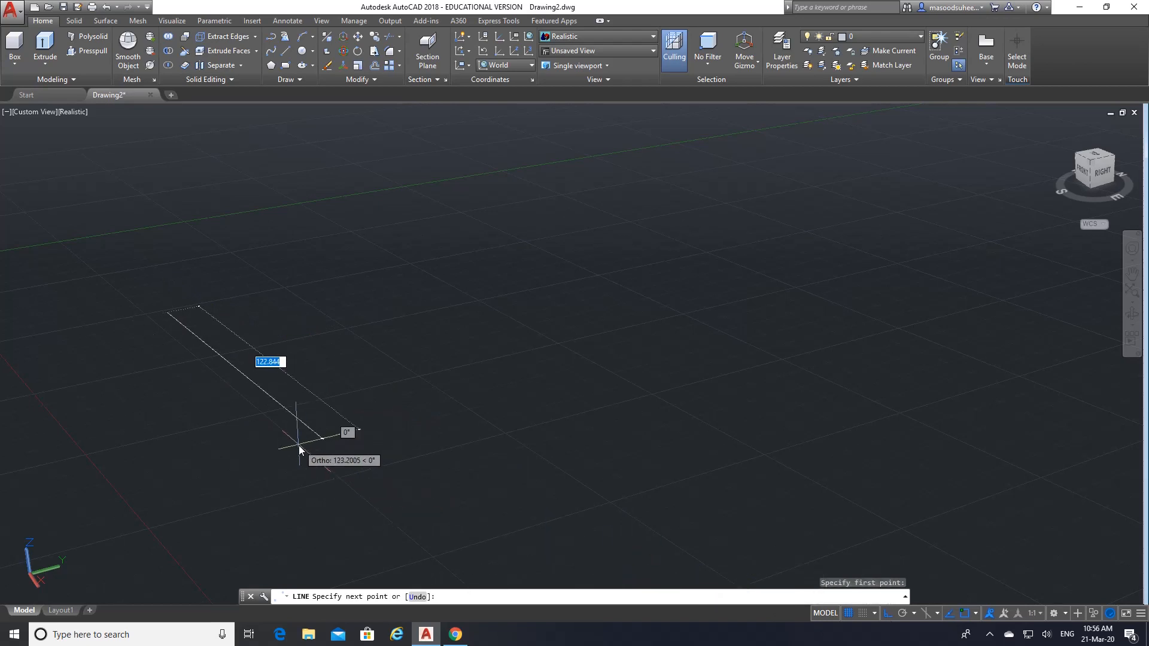
text(50)
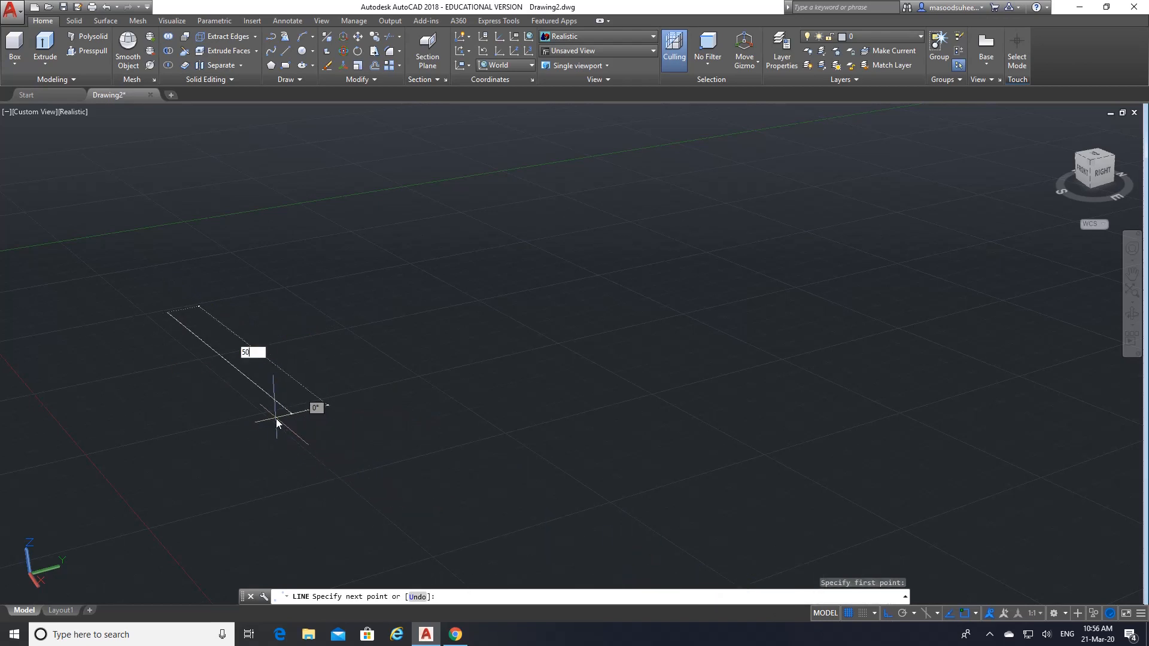
key(Return)
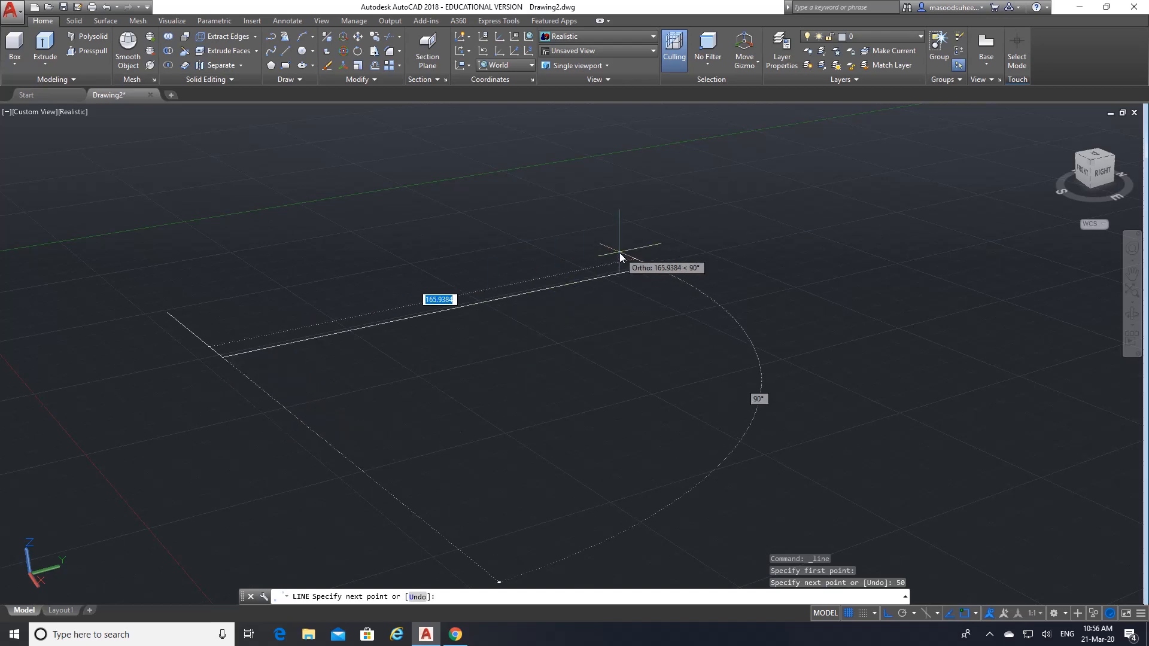
text(90)
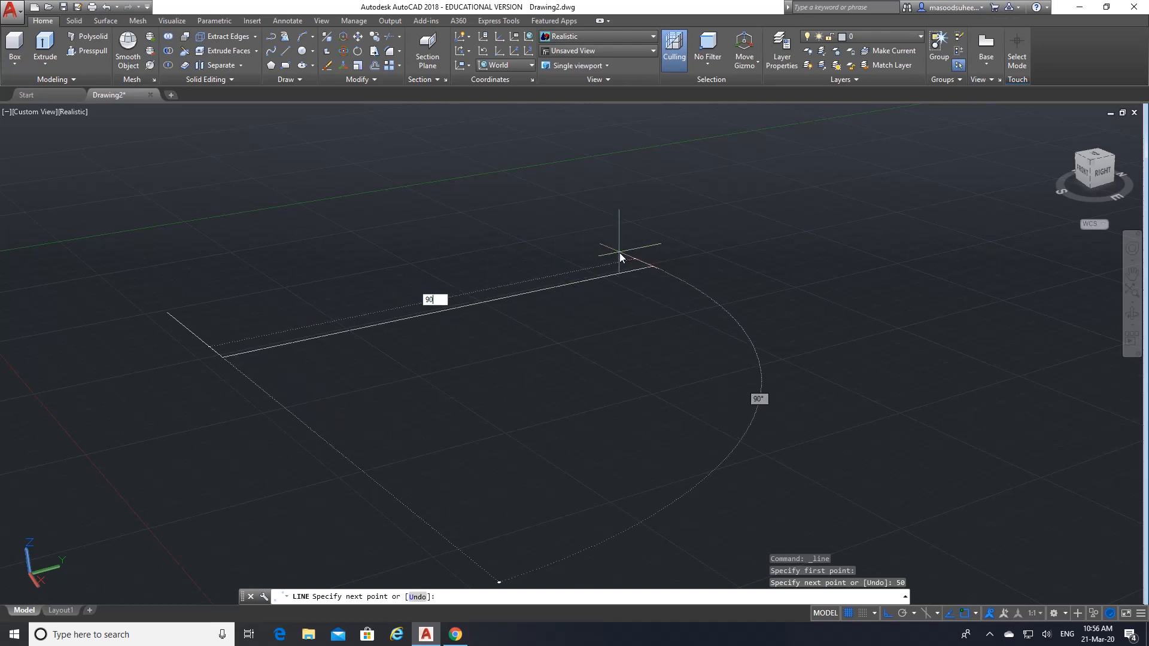
key(Return)
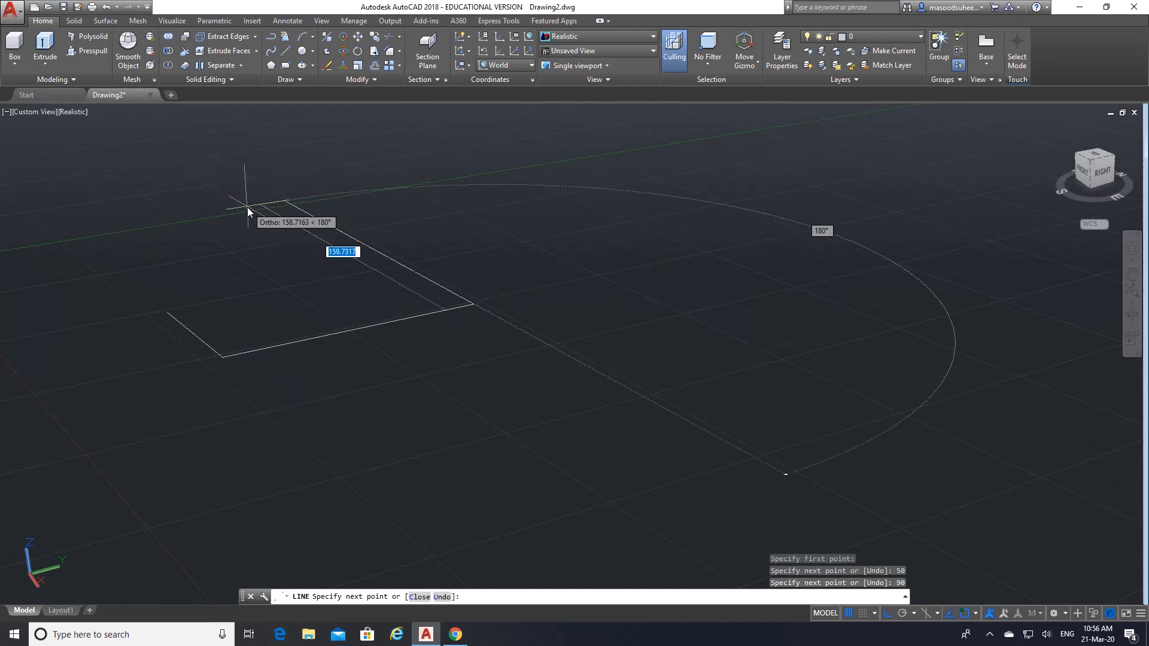
text(50)
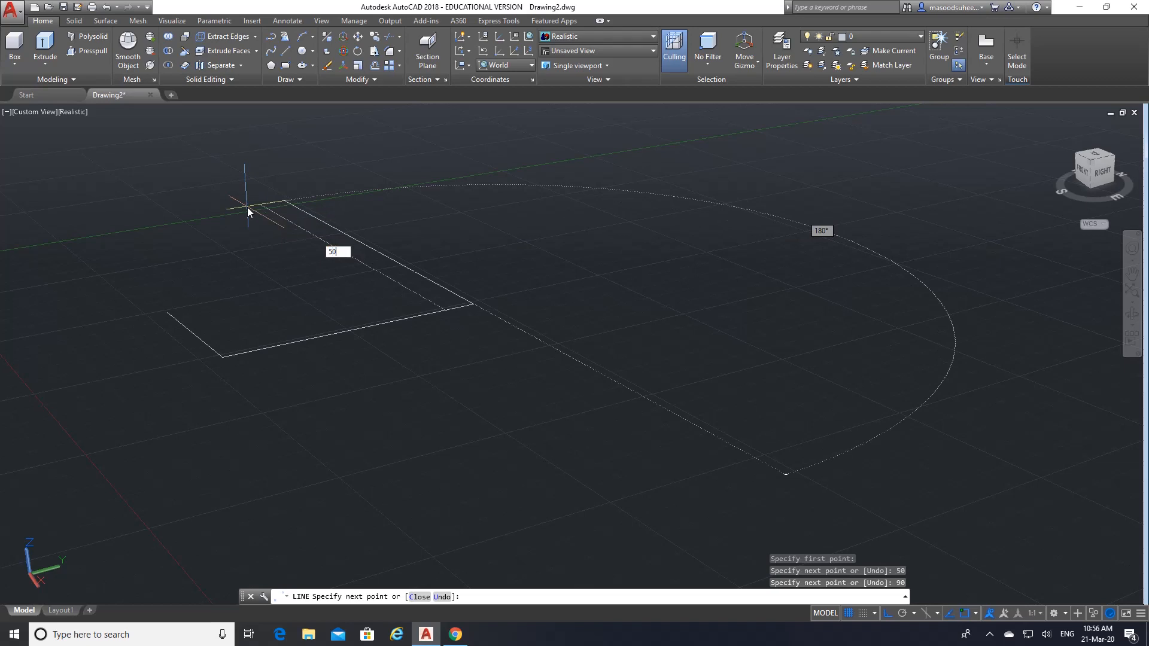
key(Return)
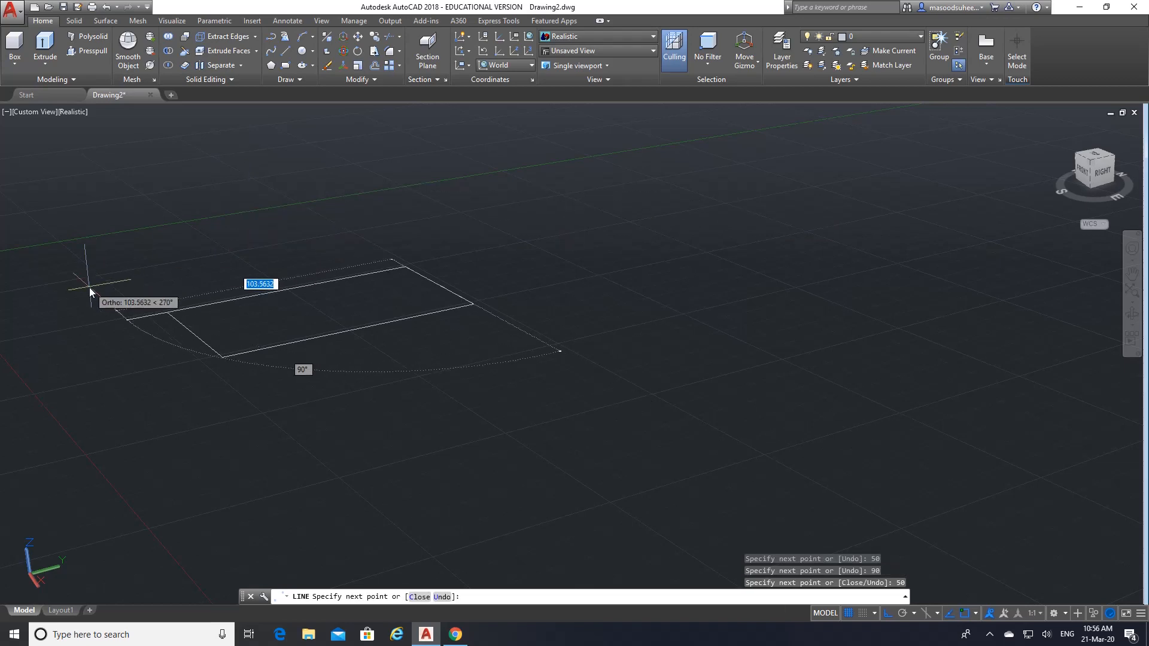
text(90)
key(Return)
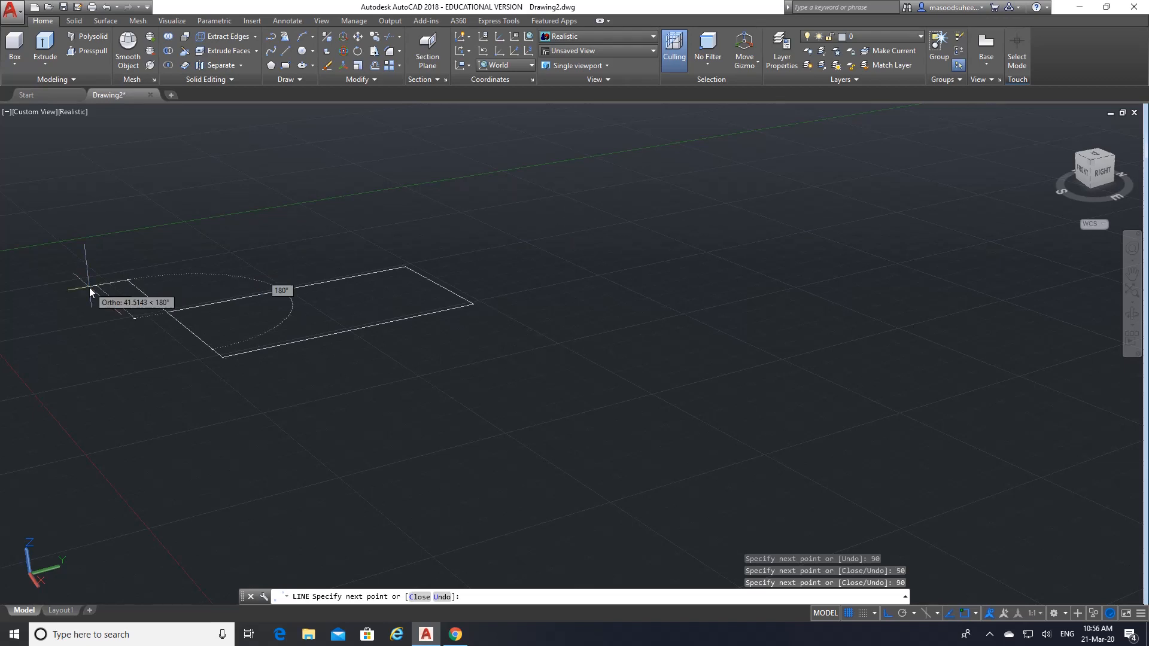
key(Return)
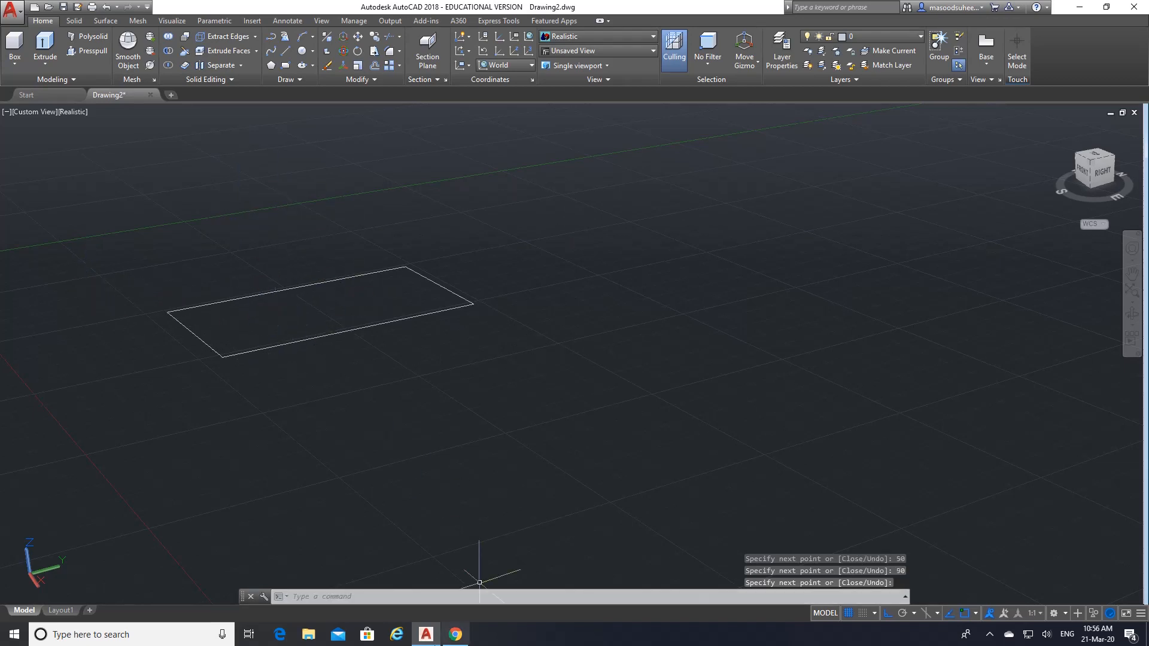
- Enable the Midpoint object snap and draw a line joining the midpoints of the rectangle's two long sides
click(447, 630)
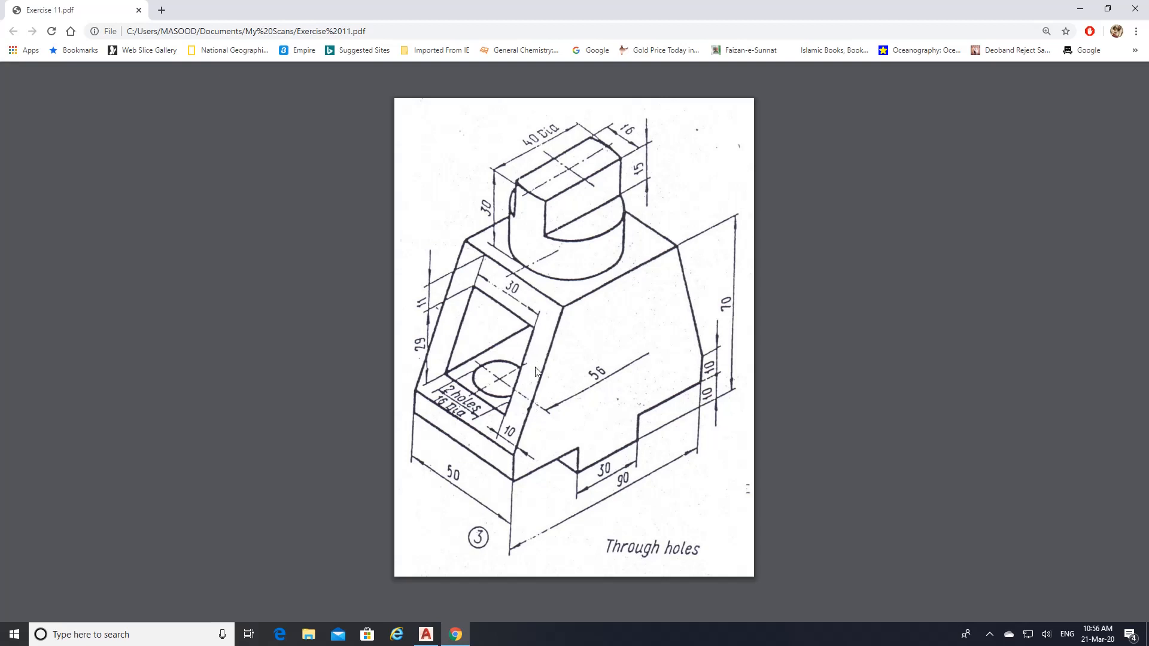
click(425, 639)
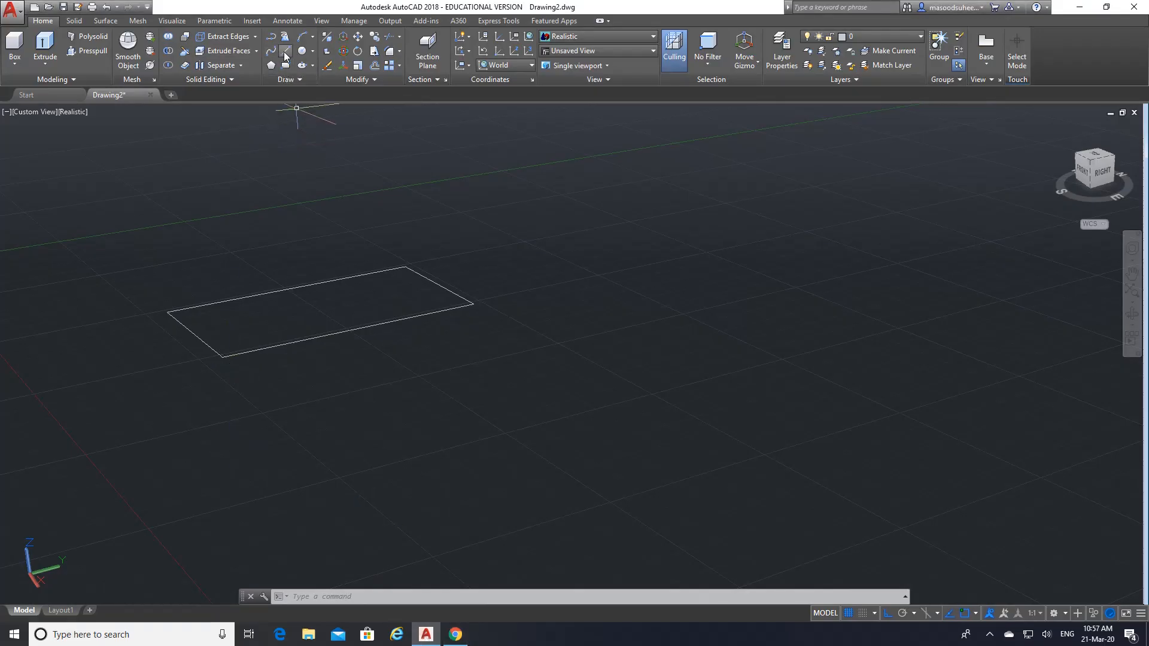
click(285, 53)
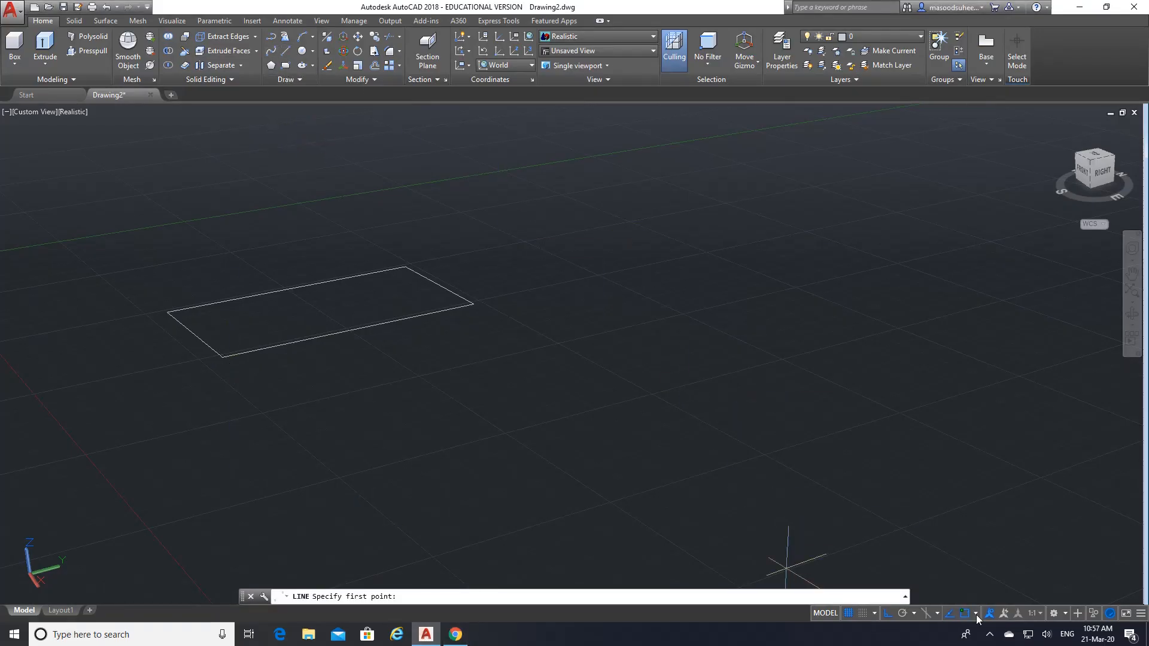
click(976, 614)
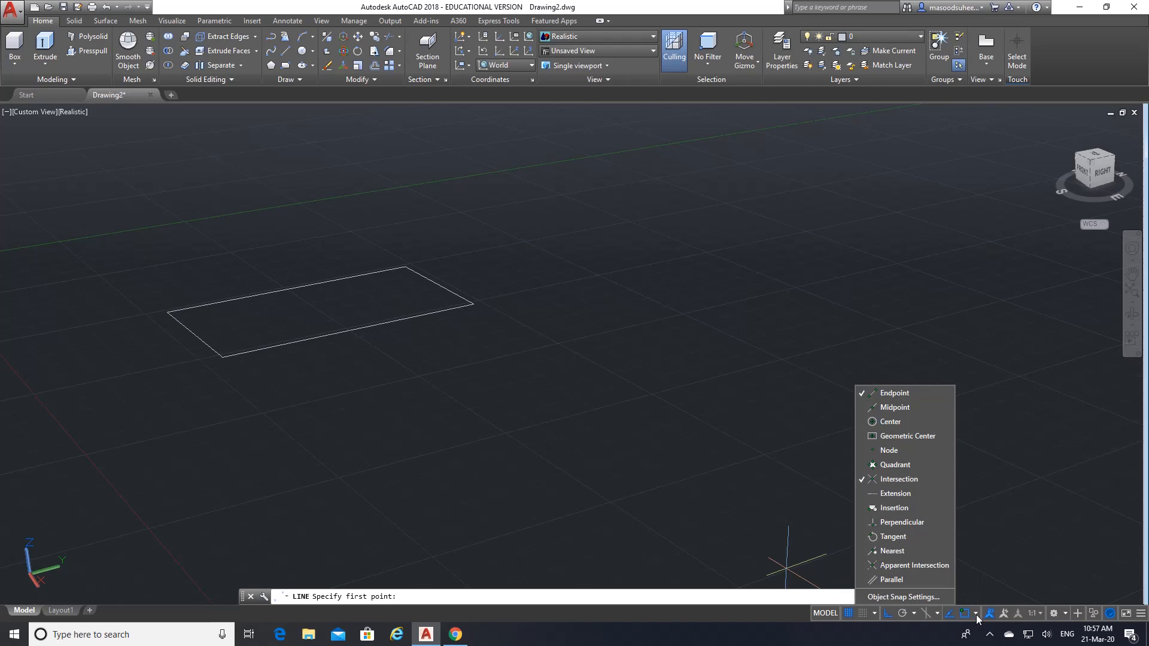
click(900, 408)
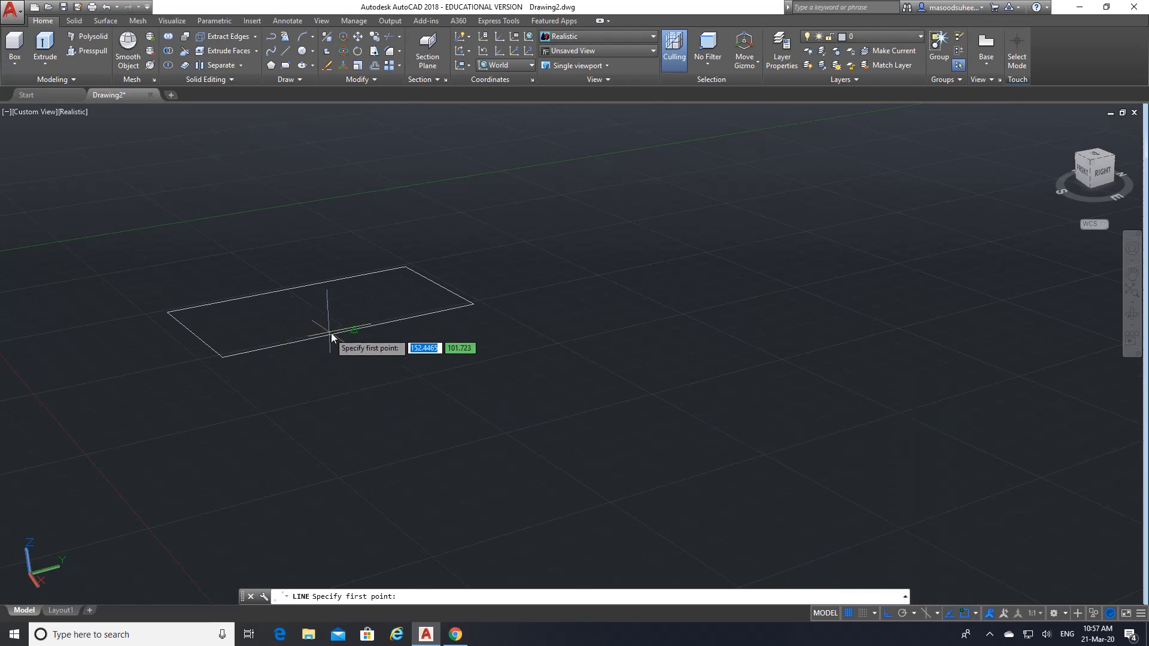
click(355, 331)
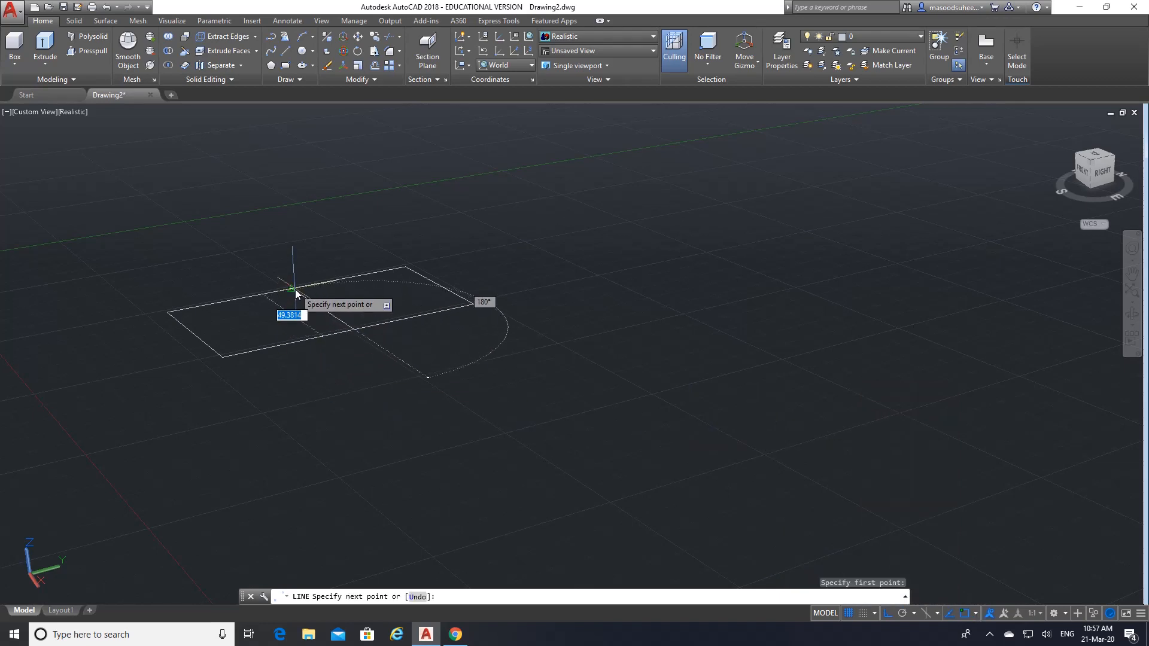
click(295, 289)
key(Return)
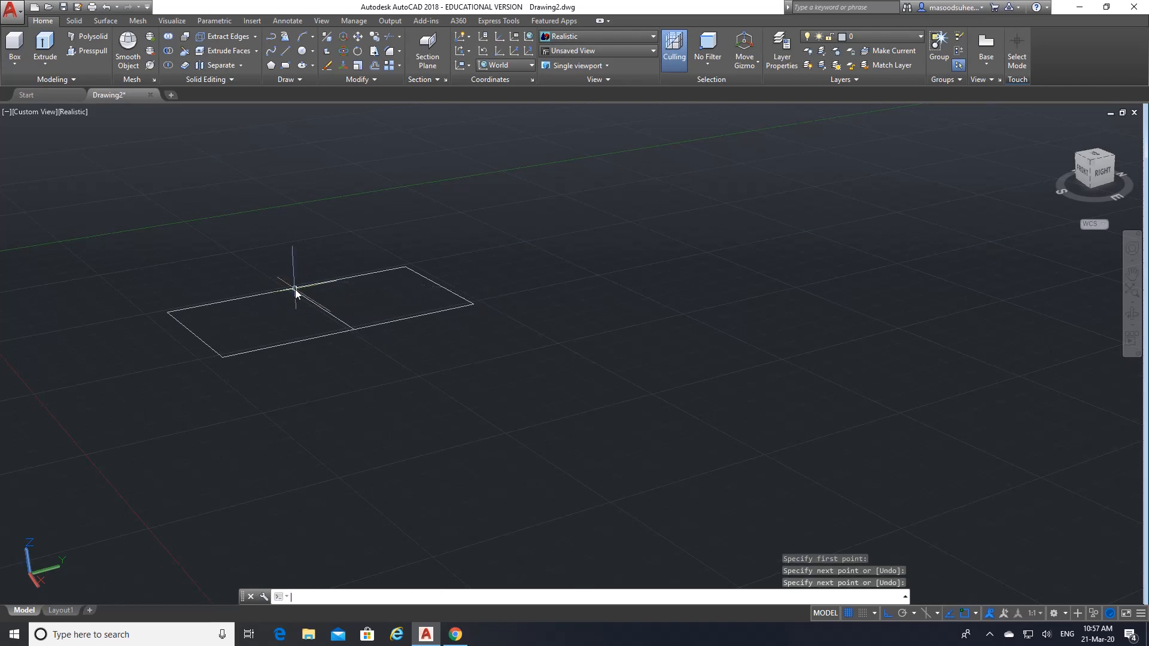
- Offset the rectangle's middle crossline by 28 to both sides
click(375, 66)
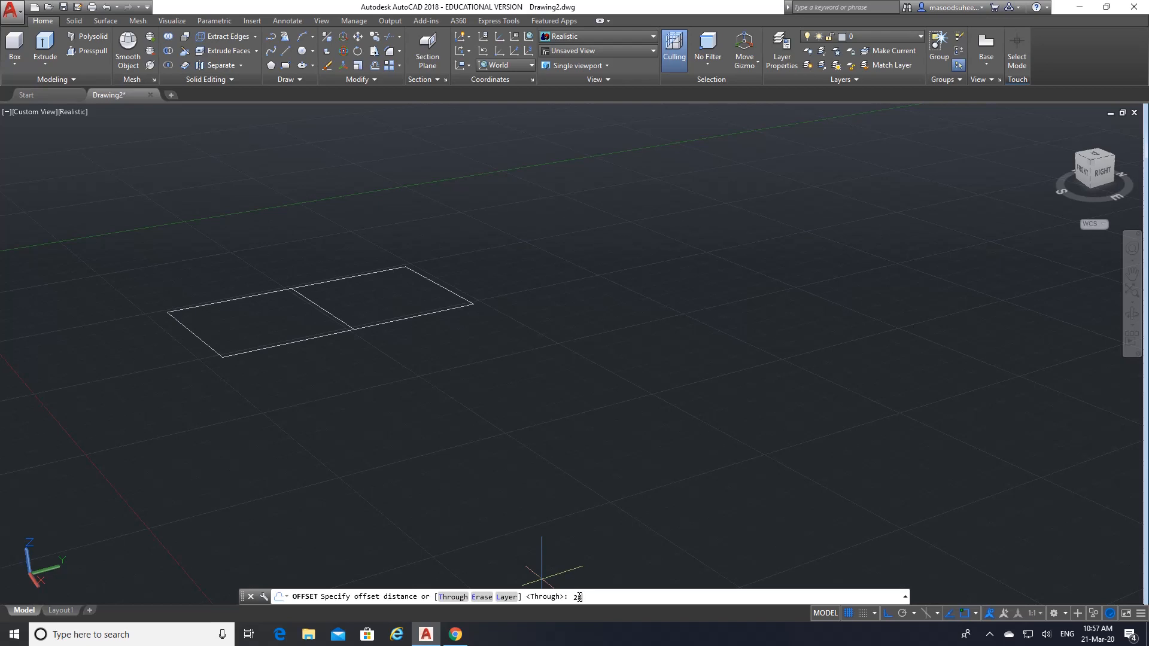
key(Return)
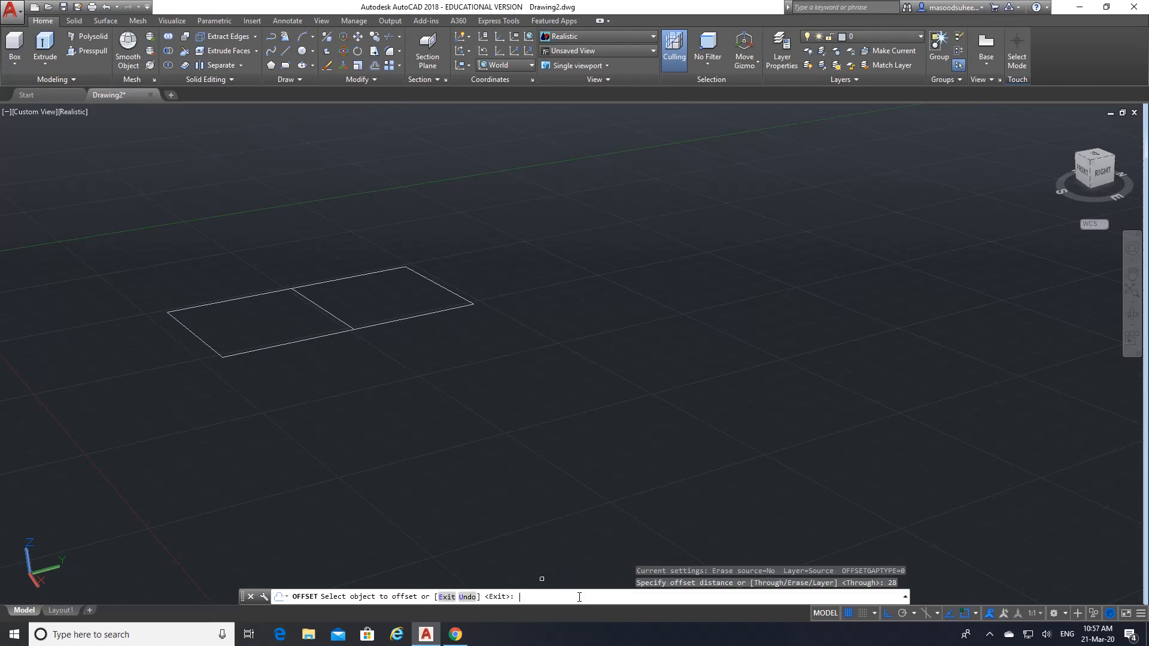
click(330, 313)
click(369, 298)
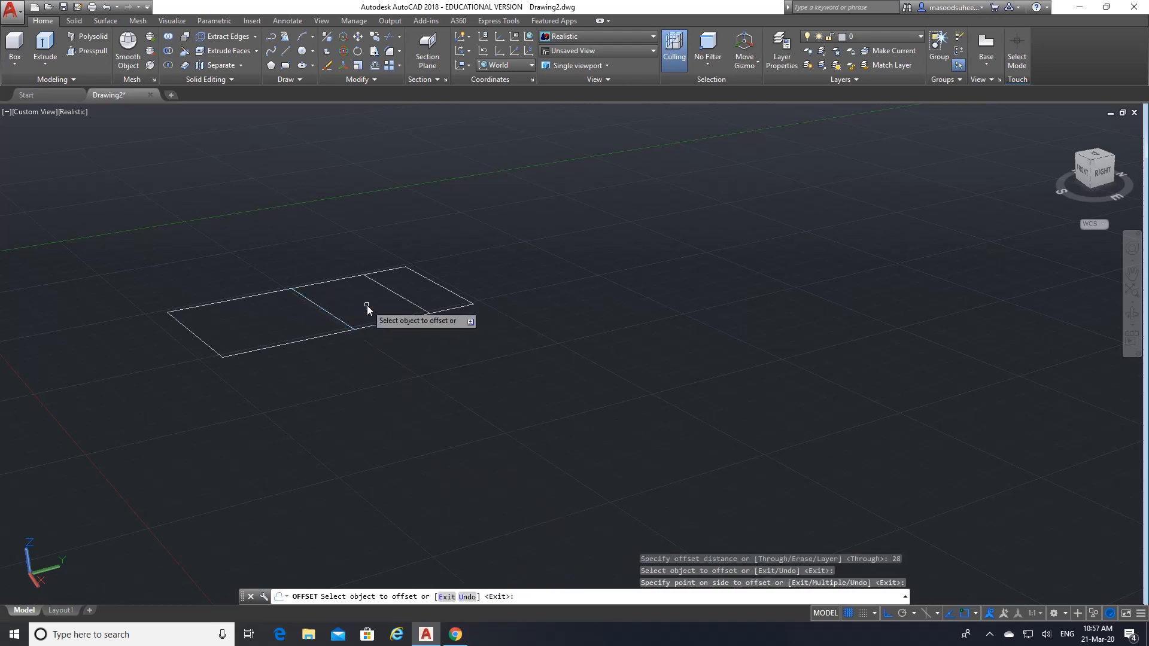
click(333, 316)
click(268, 332)
key(Return)
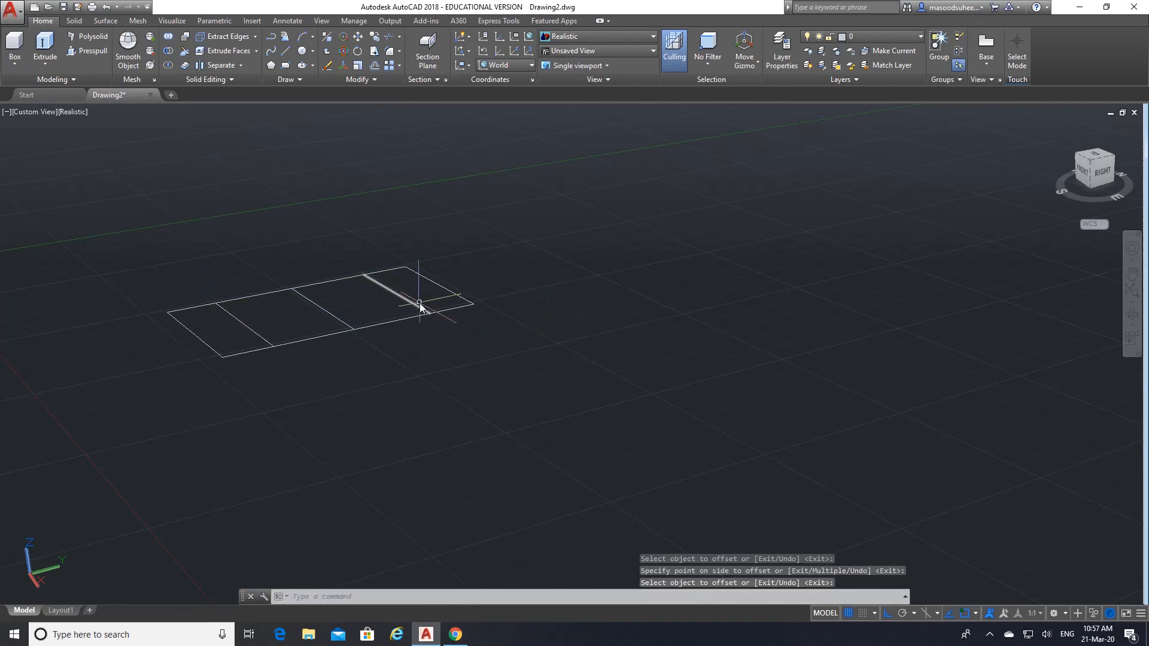
- Erase the original middle crossline between the two offset lines
click(327, 65)
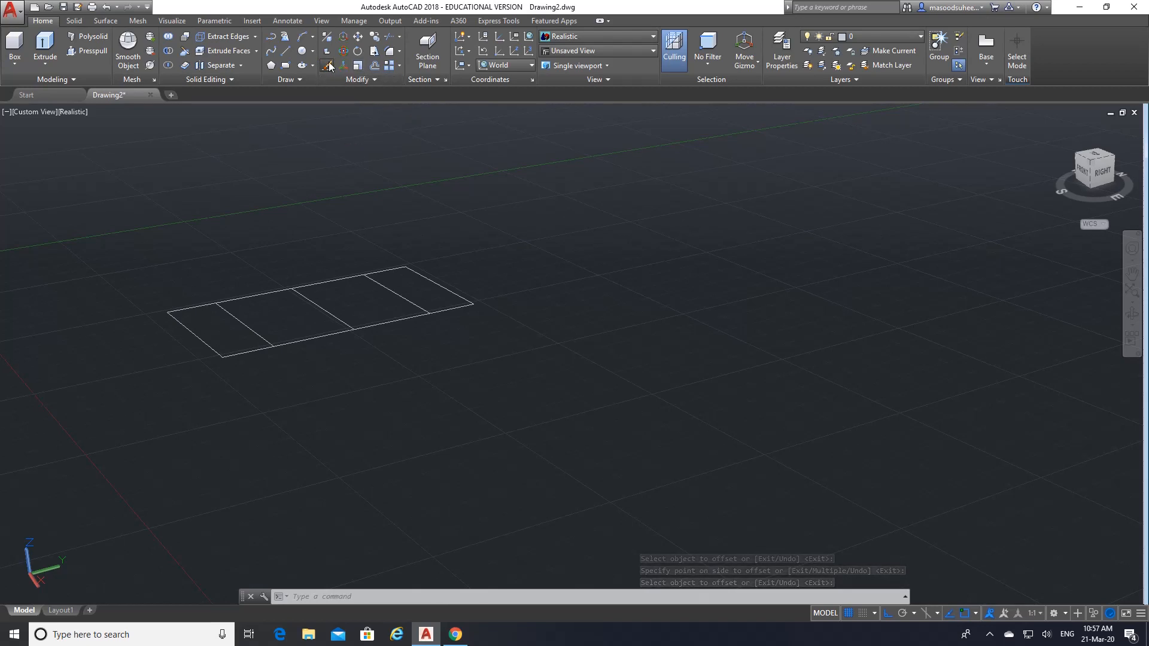
click(344, 306)
click(311, 311)
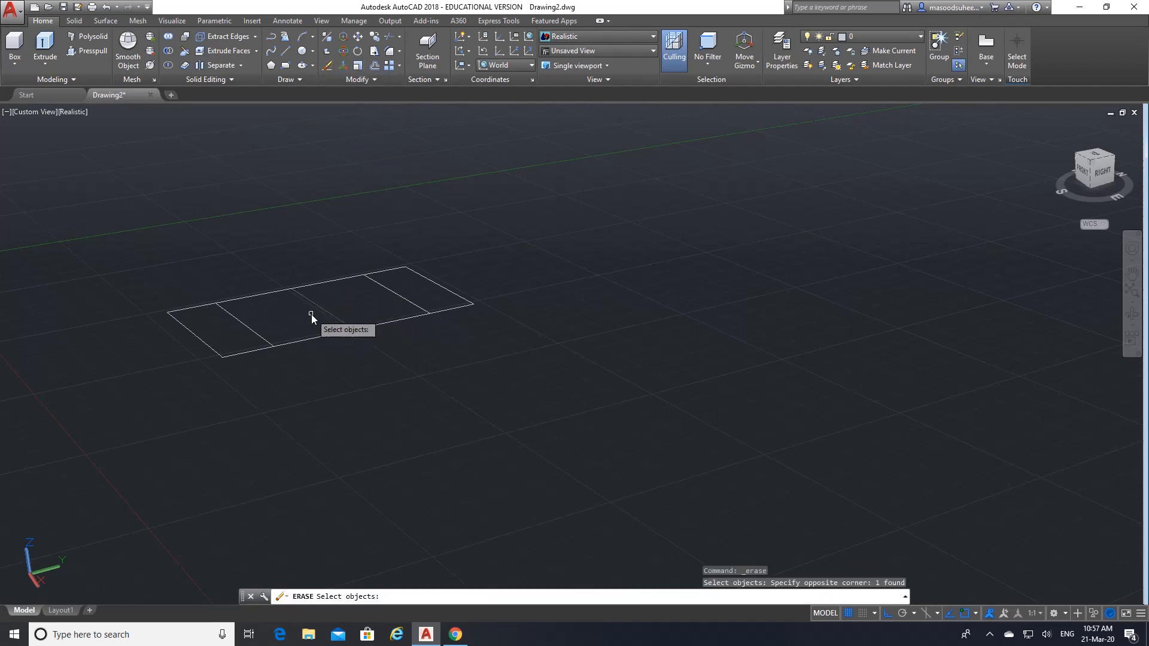
- Draw a lengthwise centre line joining the midpoints of the rectangle's two short sides
click(286, 51)
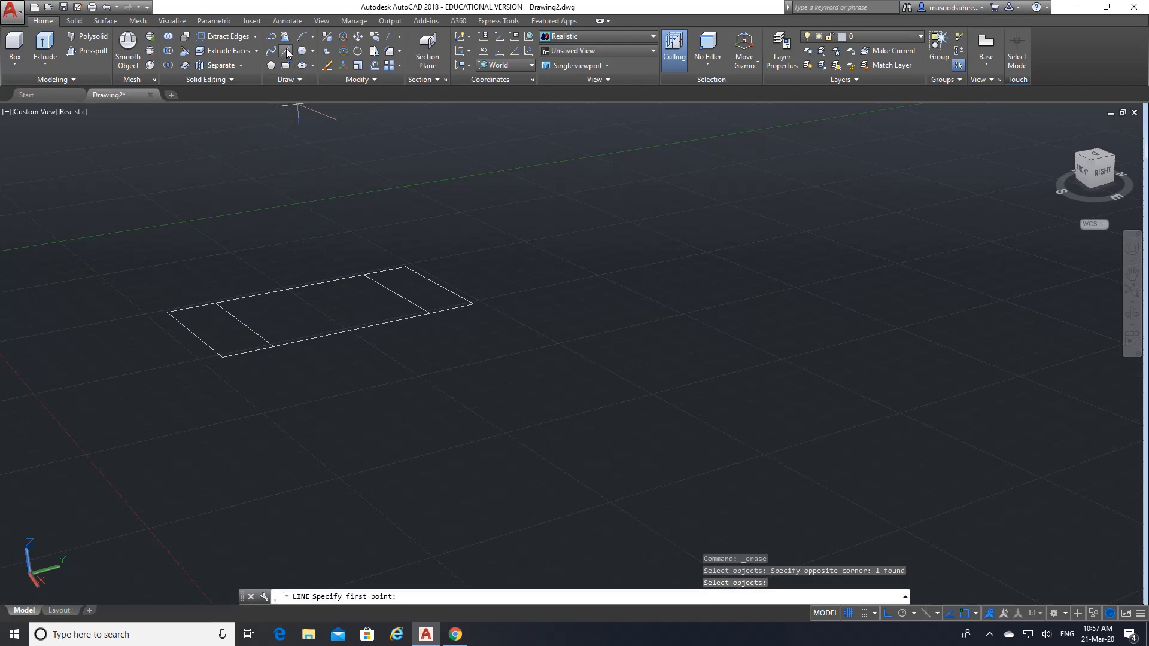
click(196, 331)
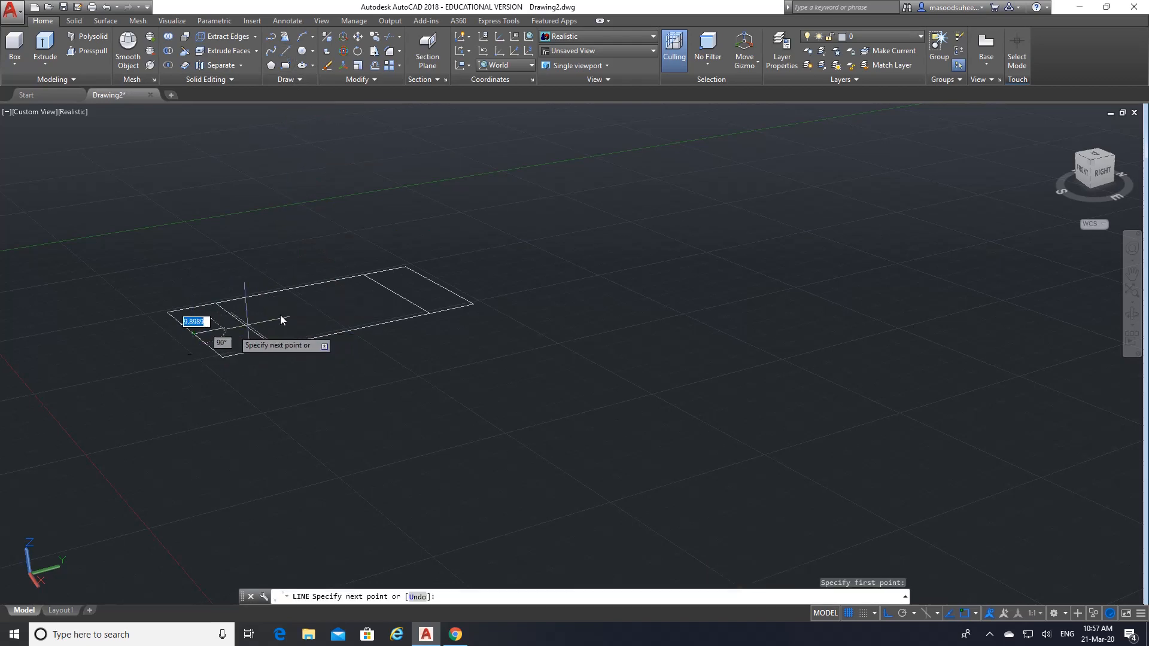
click(435, 289)
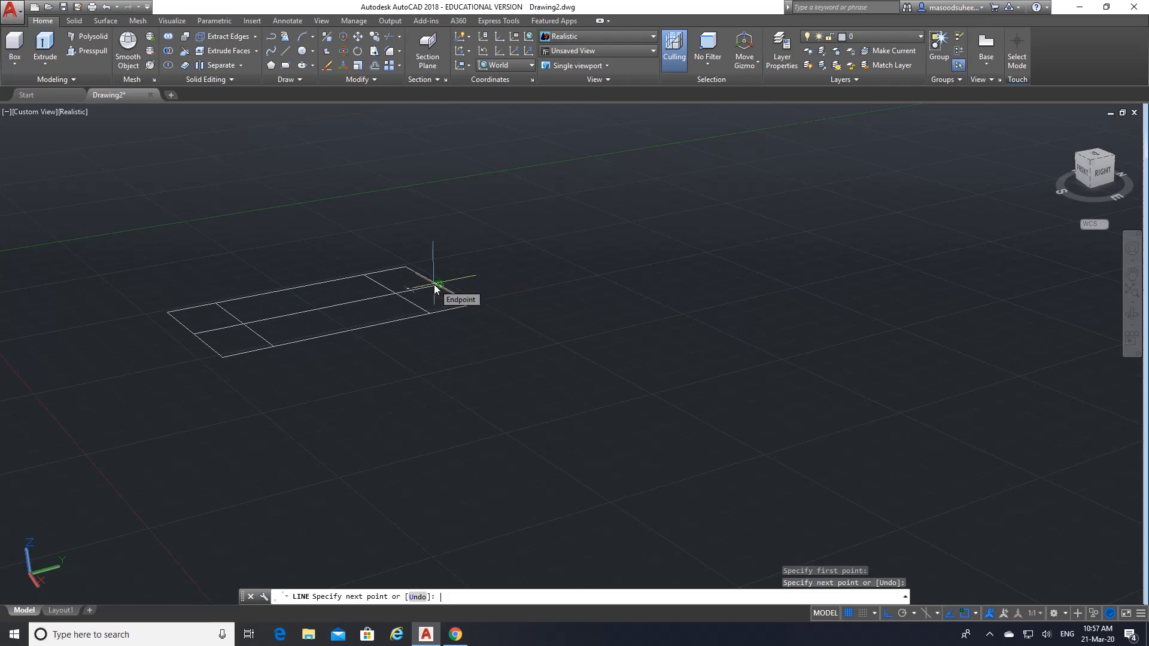
key(Return)
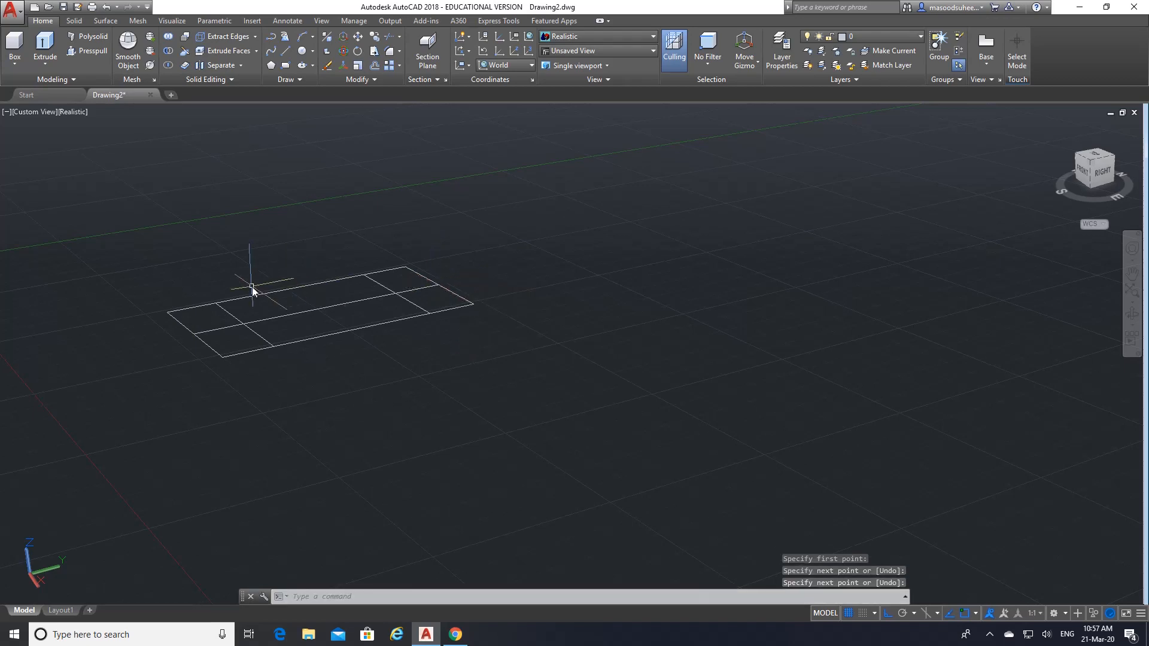
- Turn off the Midpoint and Endpoint object snaps
scroll(115, 233, up, 3)
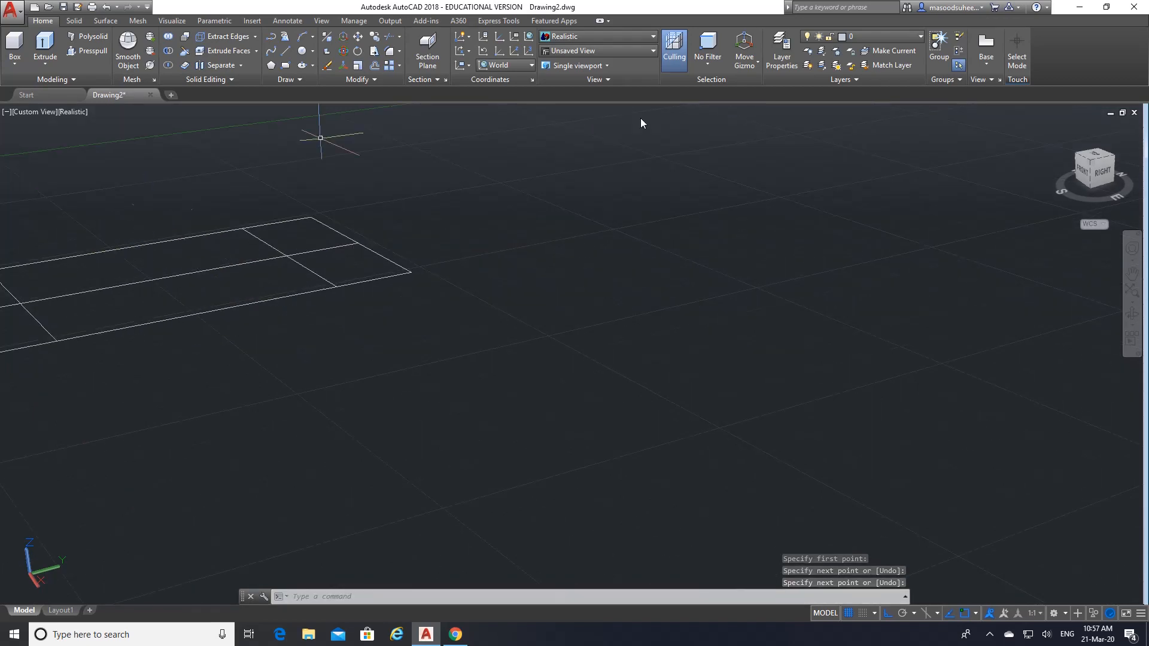
click(1133, 287)
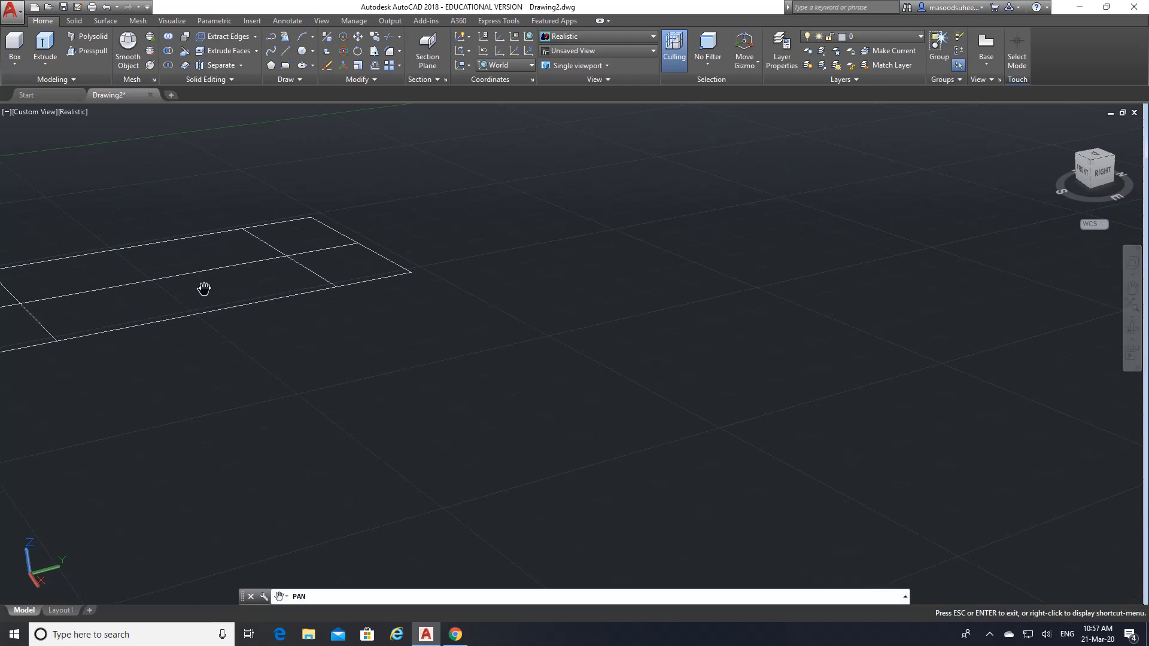
drag(204, 289, 452, 316)
right_click(451, 316)
click(477, 321)
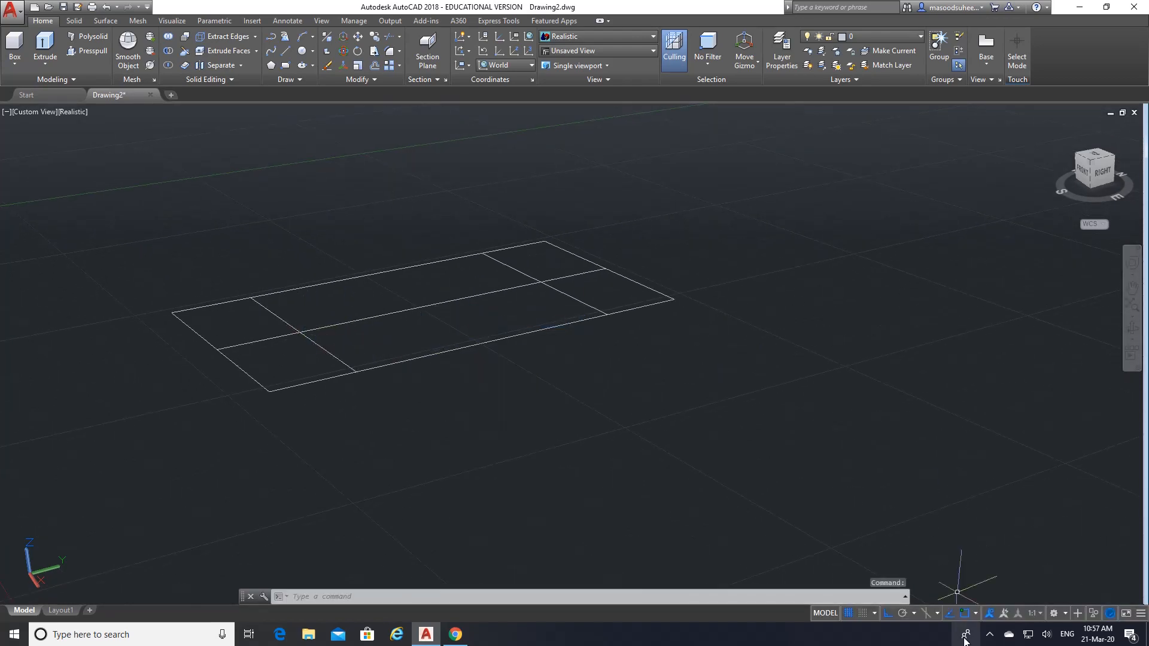
click(976, 613)
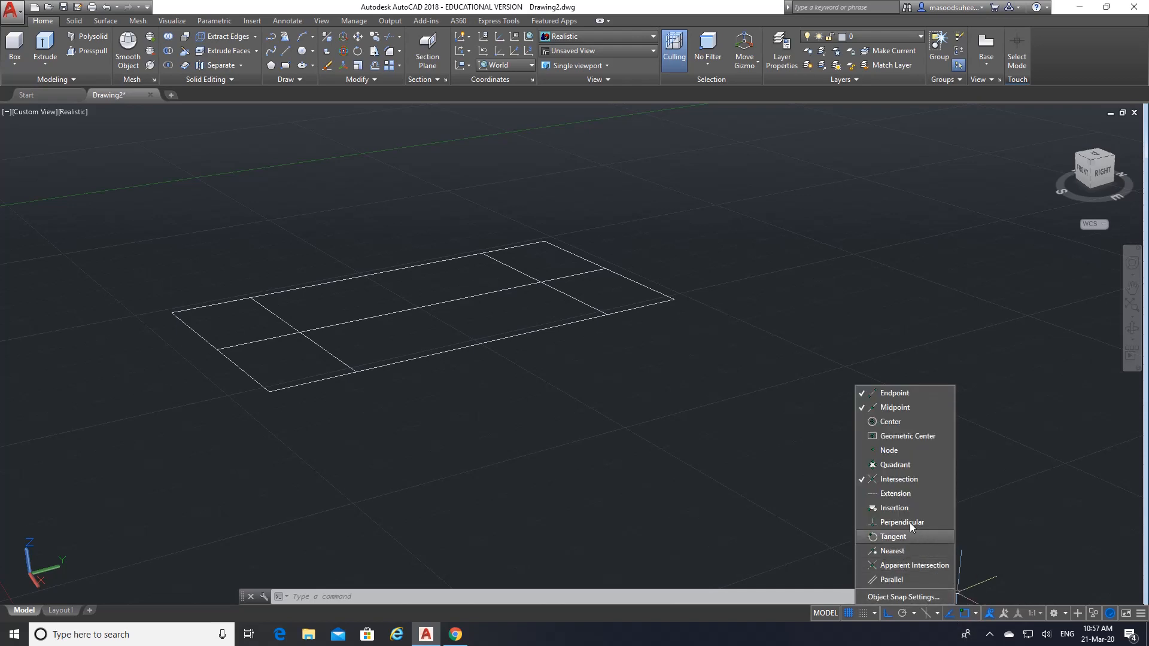
click(902, 407)
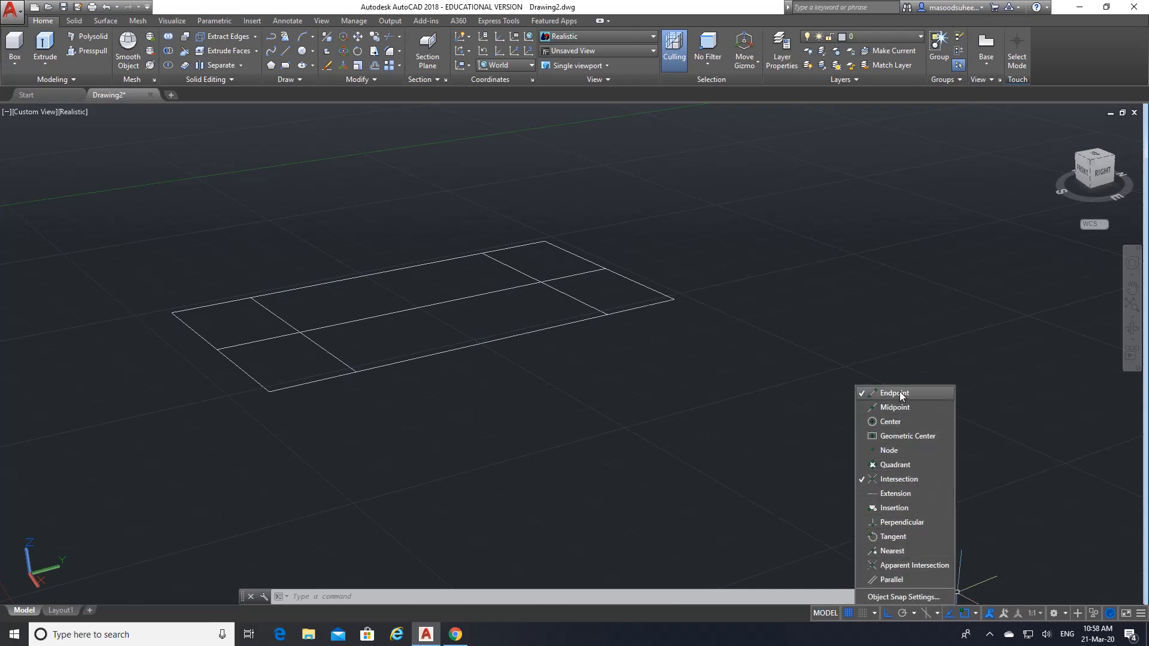
click(900, 393)
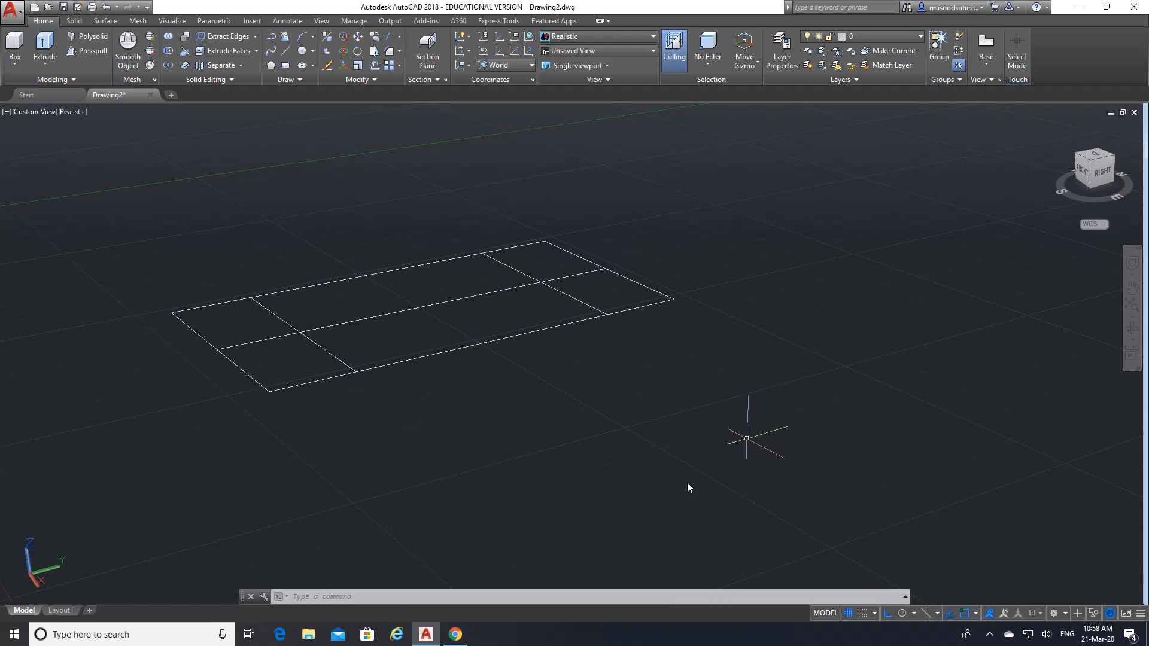
- Check the hole size in Exercise 11.pdf, then draw a 16-diameter circle at the centre-line crossing nearest the rectangle's front short side
click(456, 635)
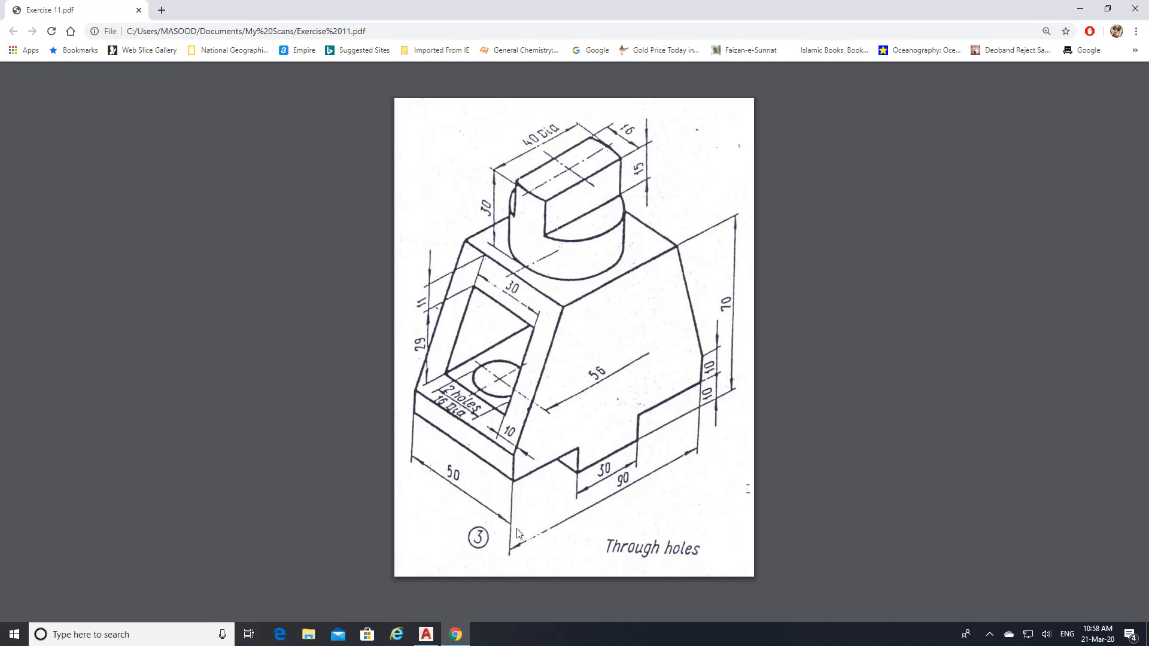
click(426, 634)
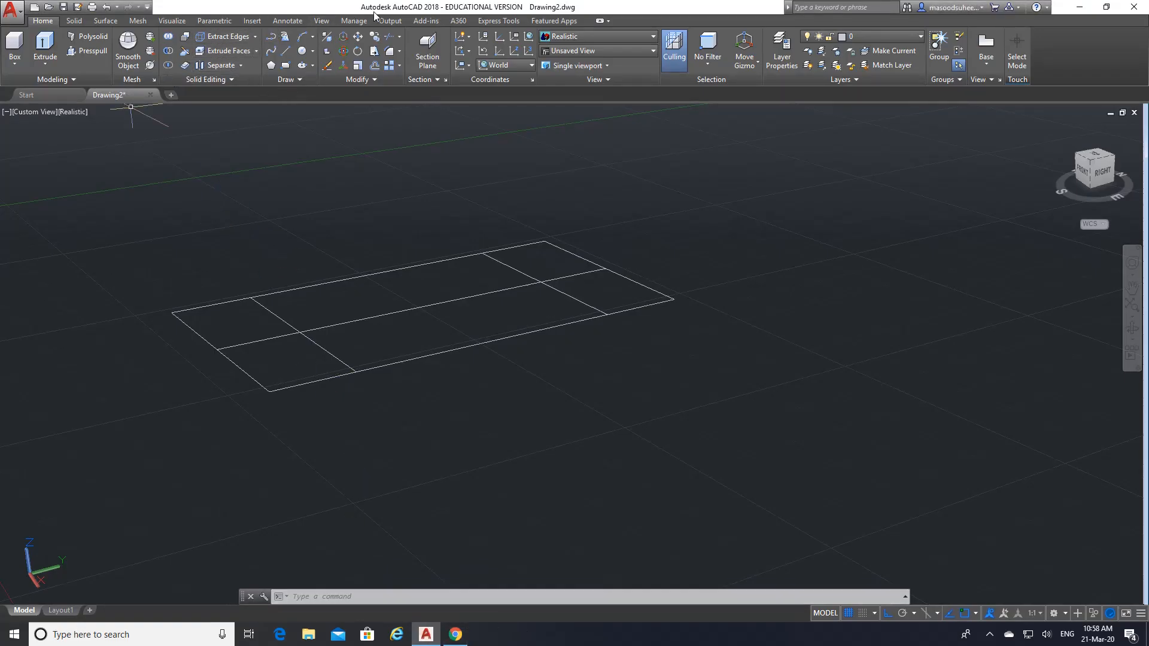
click(312, 51)
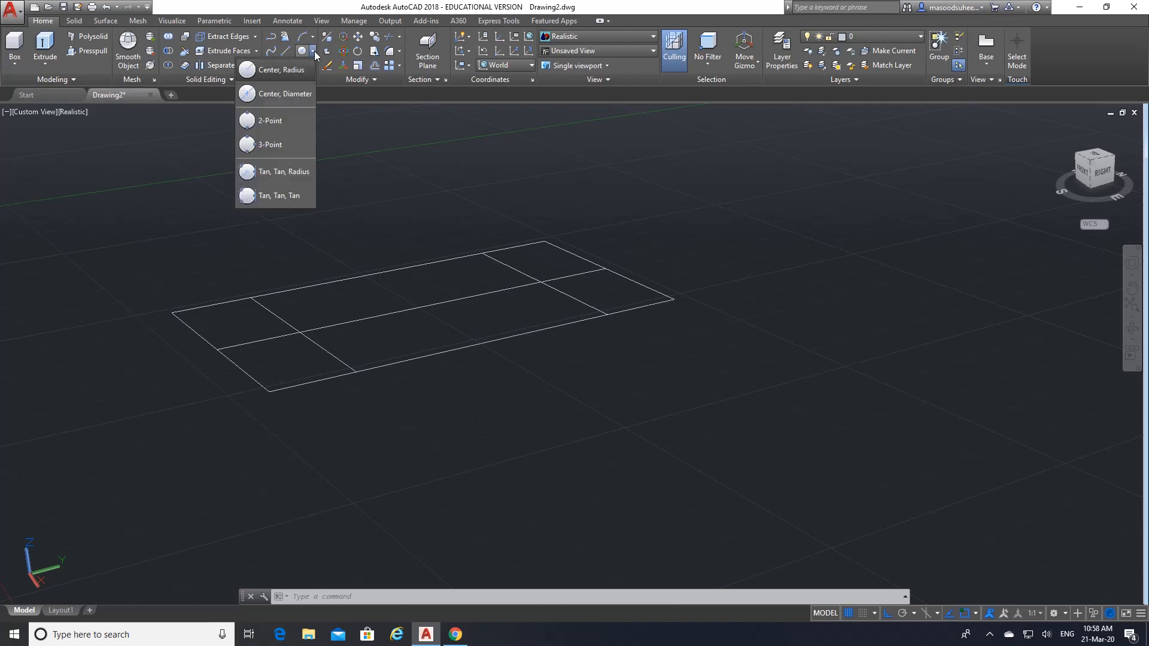
click(272, 95)
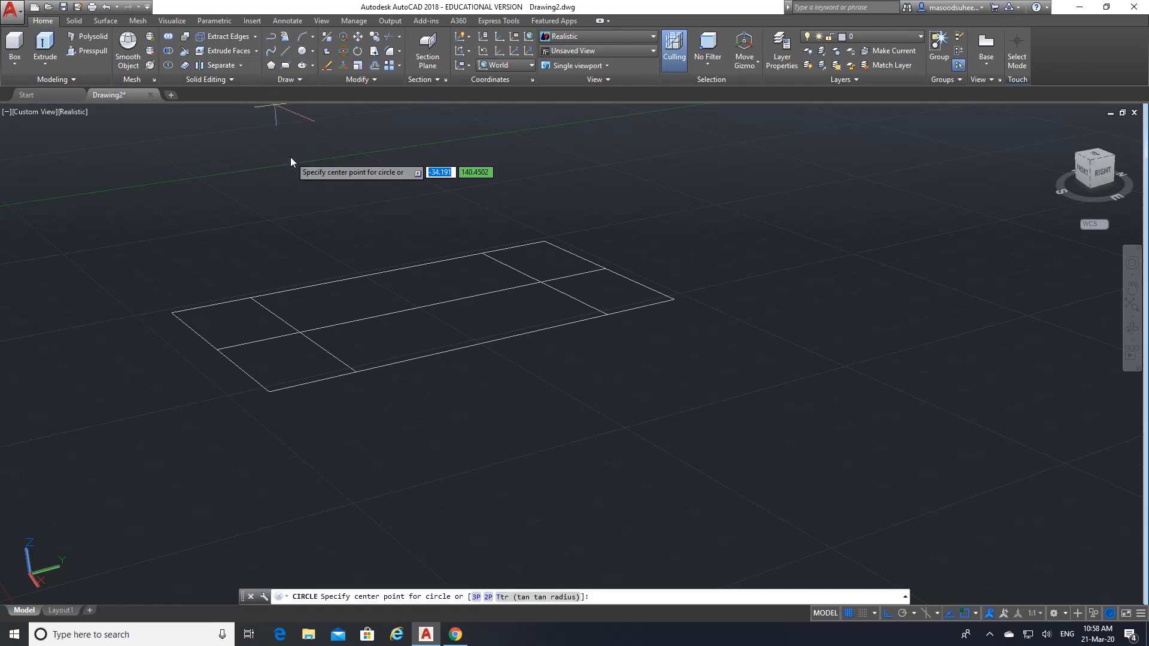
click(300, 332)
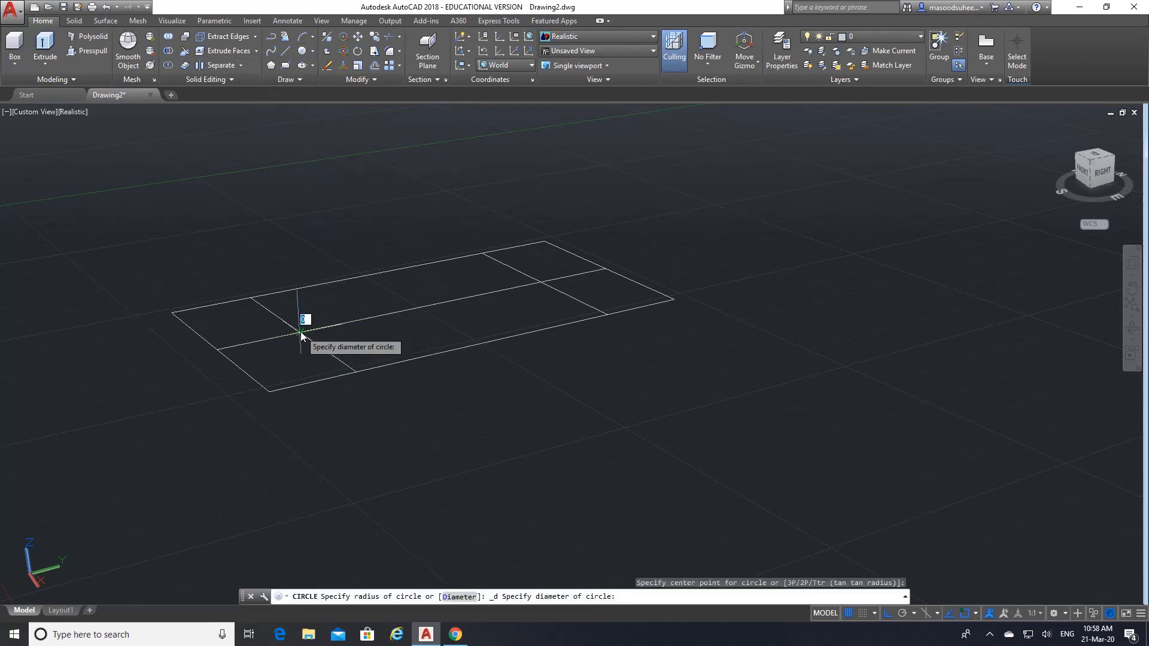
text(16)
key(Return)
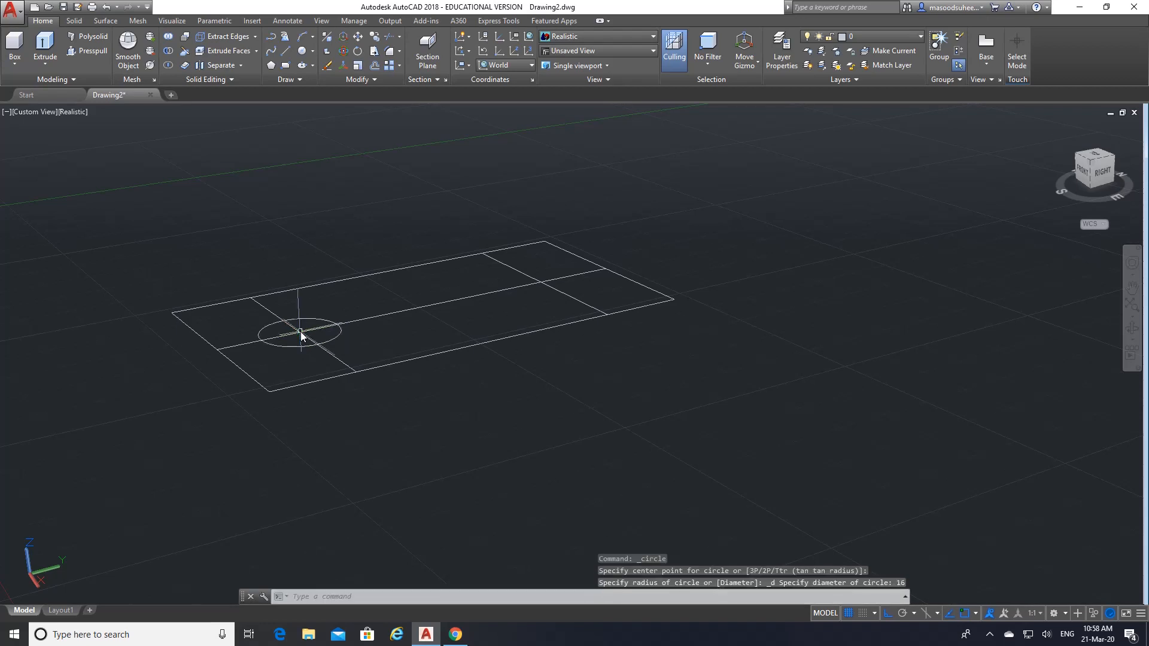
- Draw a second 16-diameter circle at the centre-line crossing near the rectangle's far short side
click(303, 51)
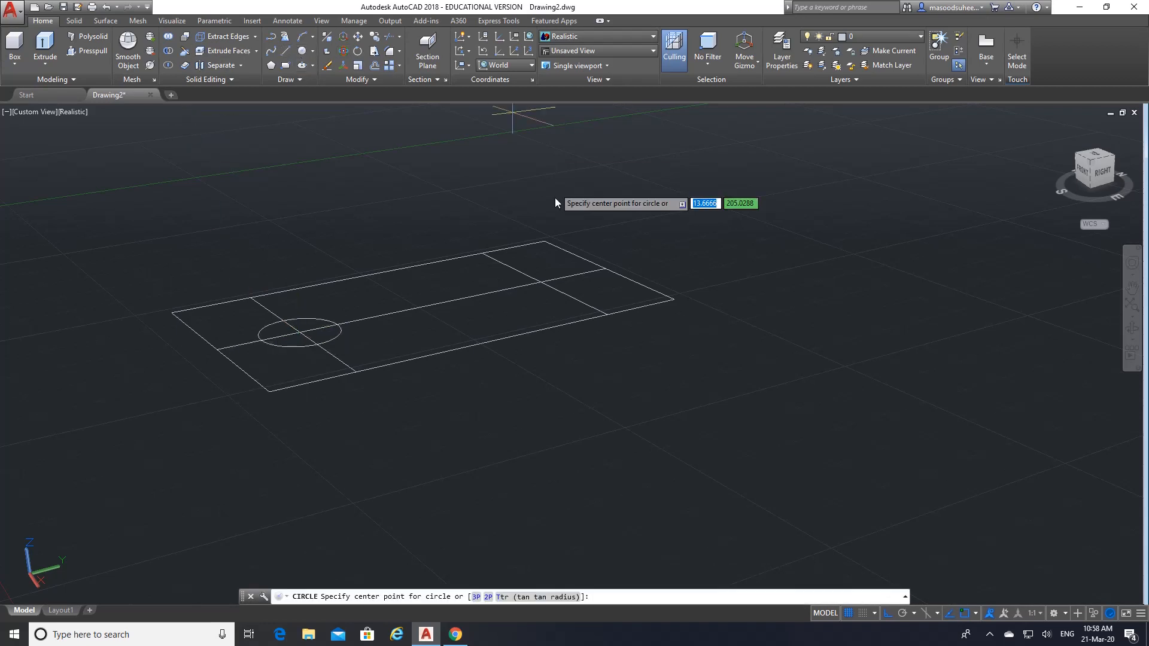
click(540, 282)
text(16)
key(Return)
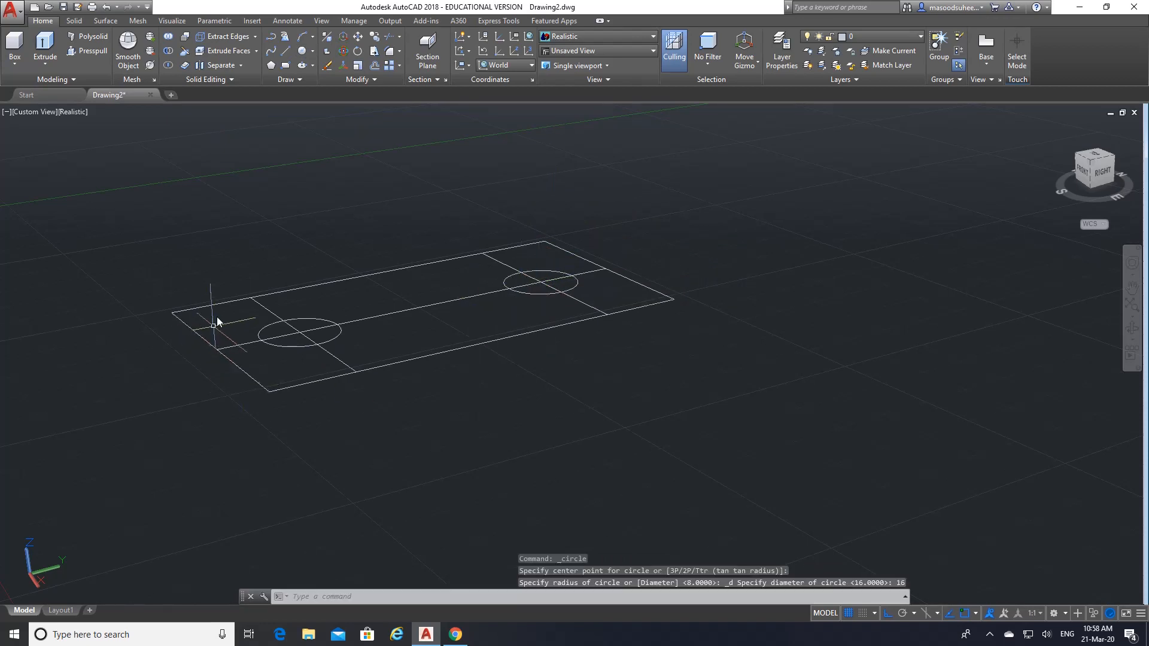
- Erase the lengthwise centre line and the two crosslines, keeping the rectangle and both circles
click(327, 65)
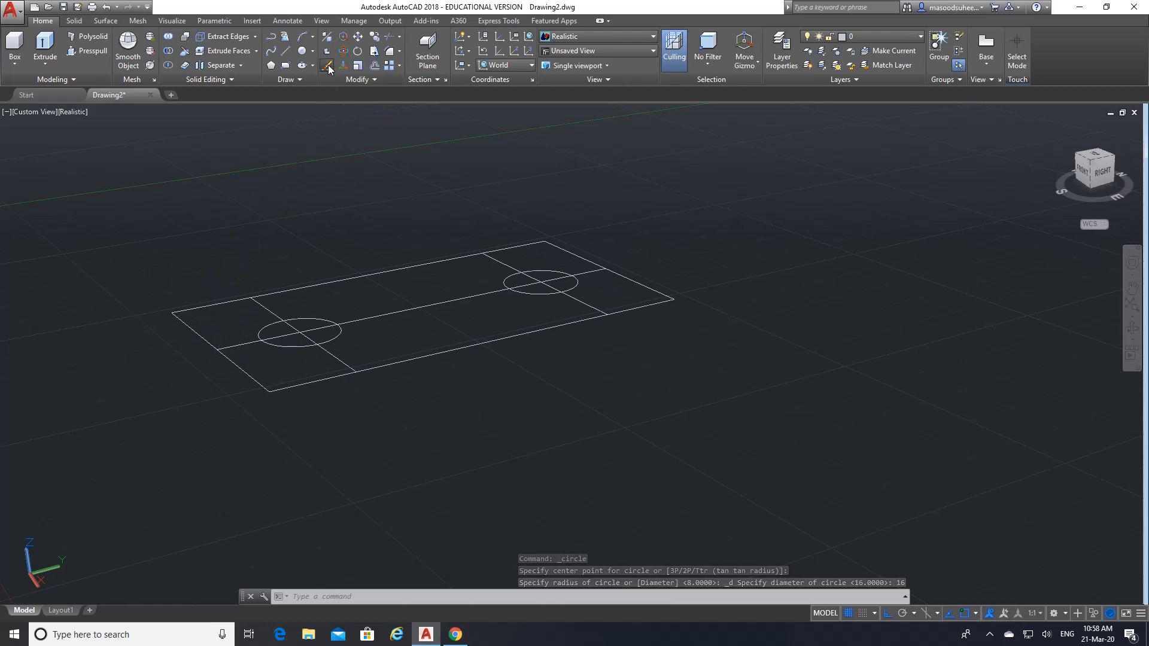
click(402, 325)
click(387, 300)
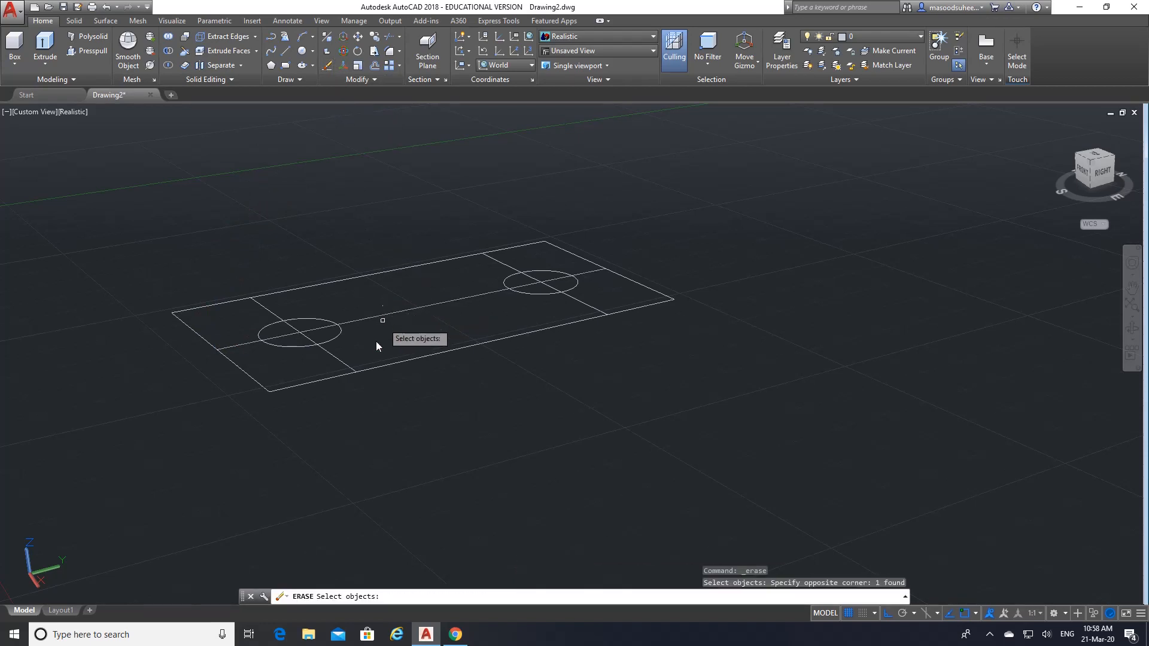
click(358, 349)
click(328, 361)
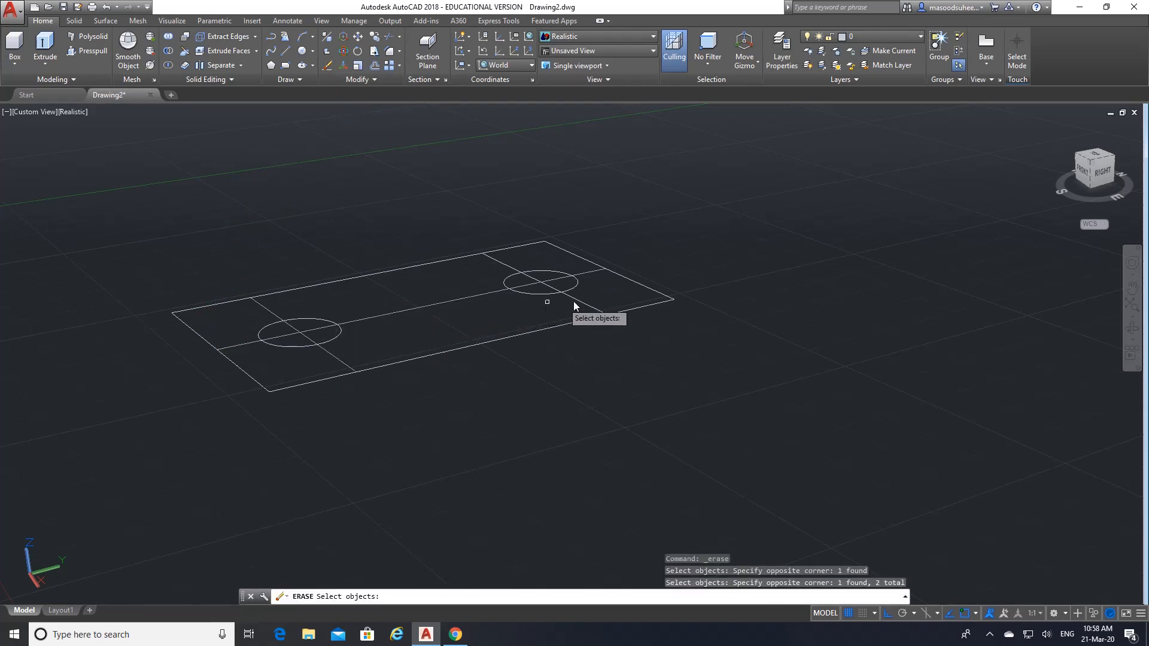
click(603, 299)
click(571, 307)
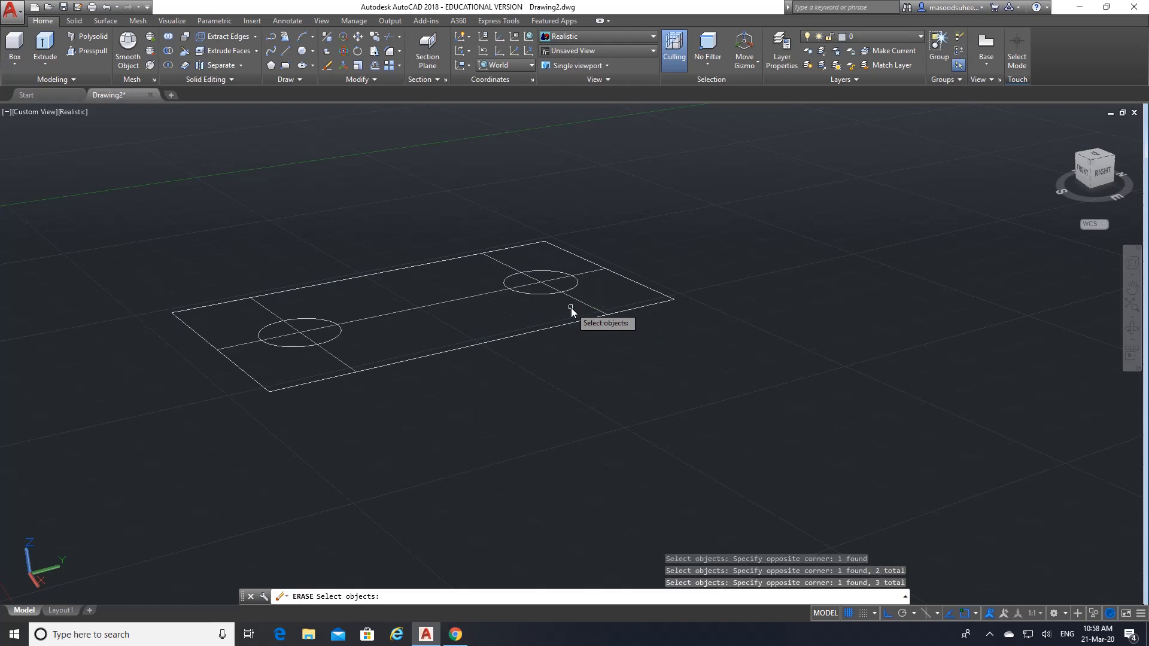
key(Return)
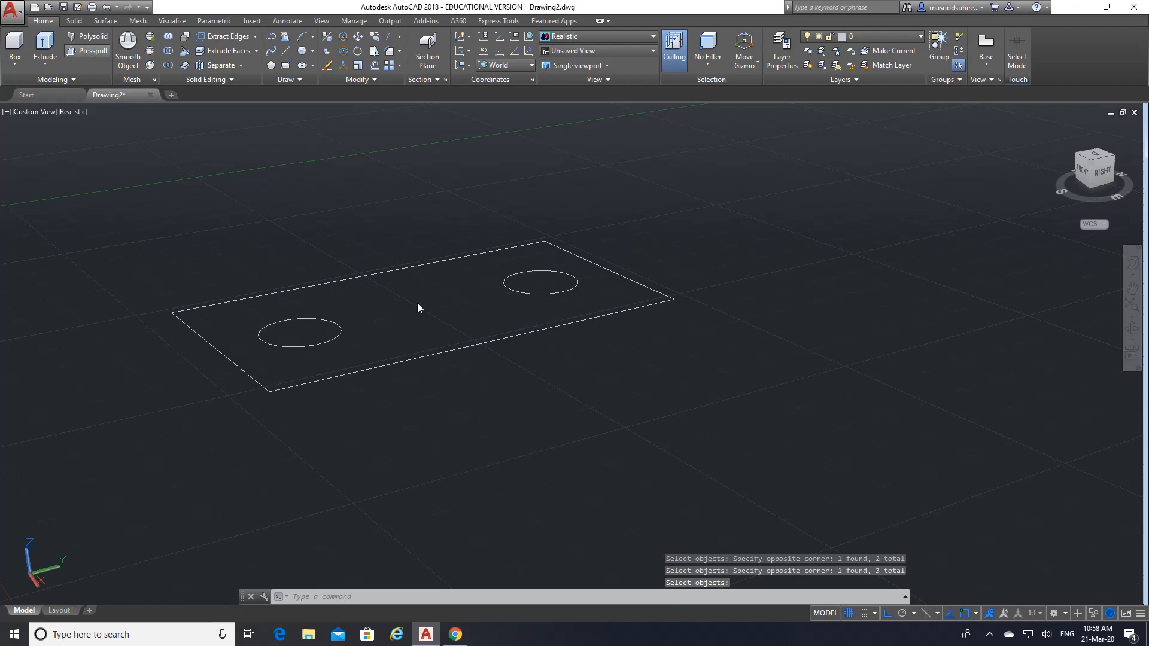
- Presspull the area between the rectangle and the two circles up by 10 and set the visual style to Hidden
click(90, 51)
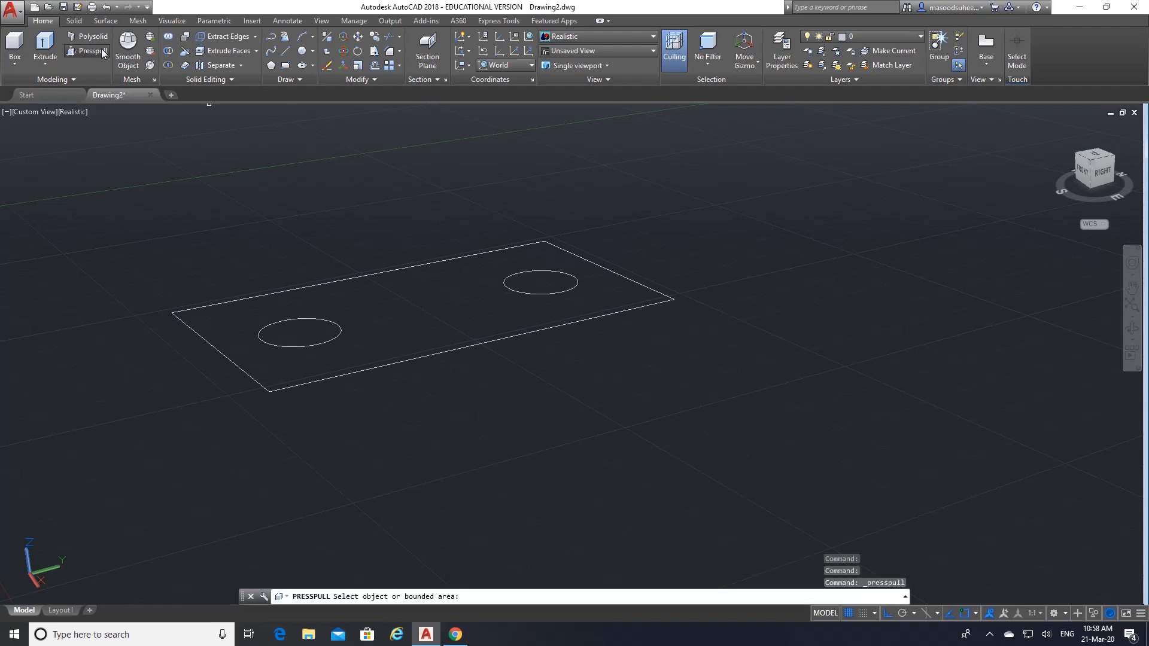
click(409, 304)
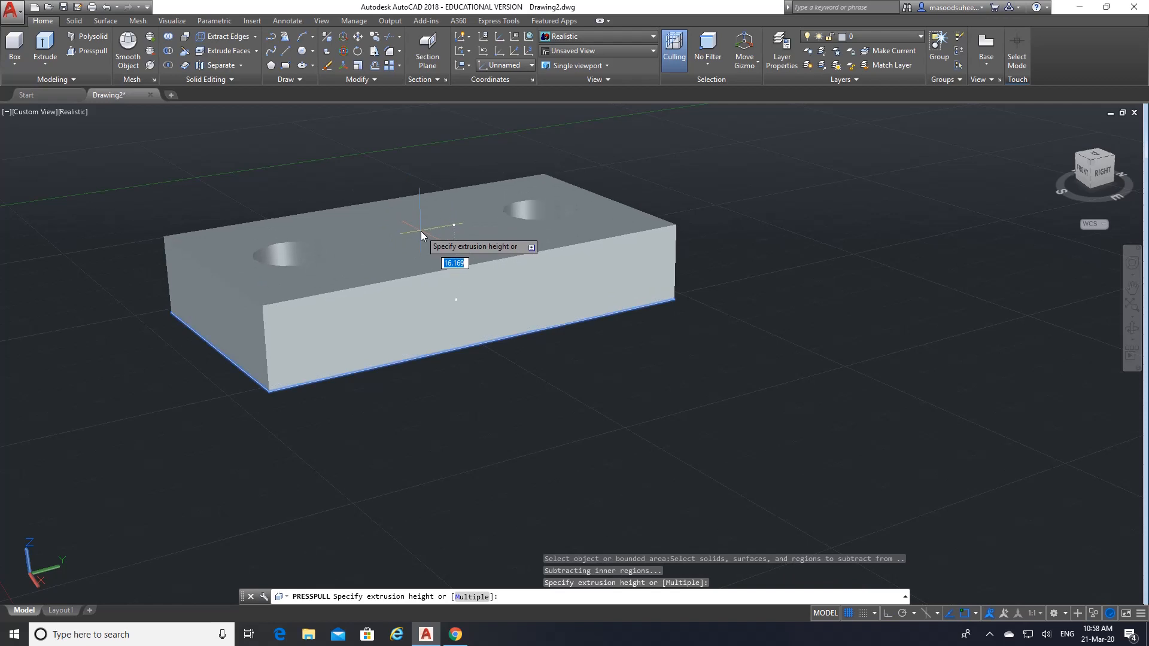
text(10)
key(Return)
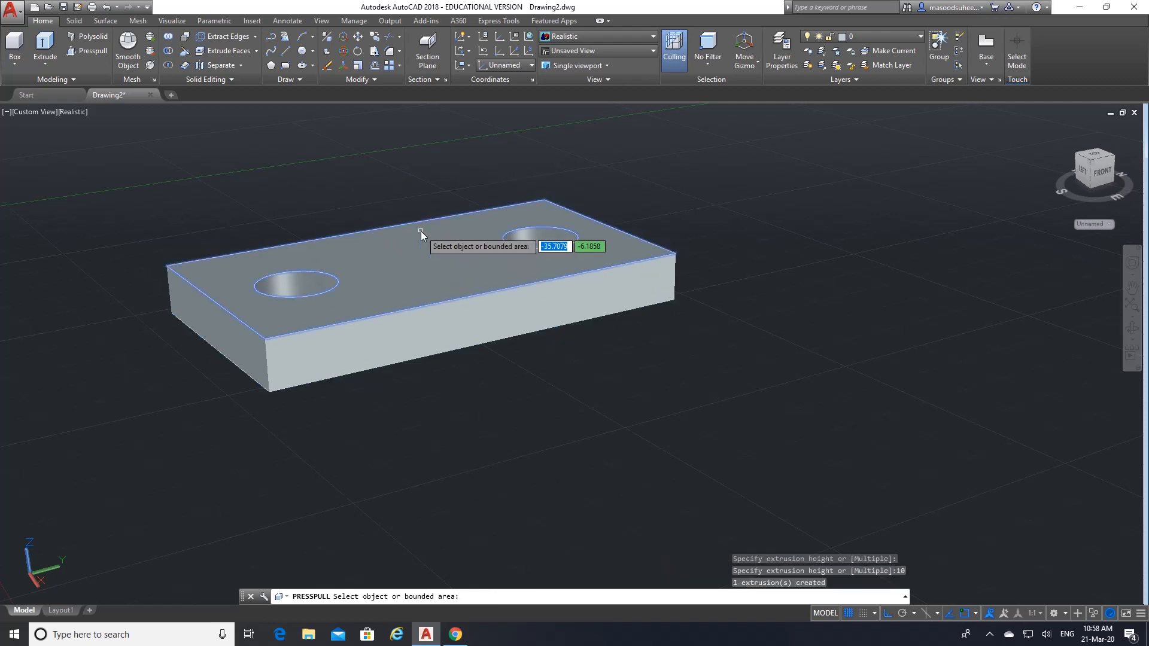
key(Return)
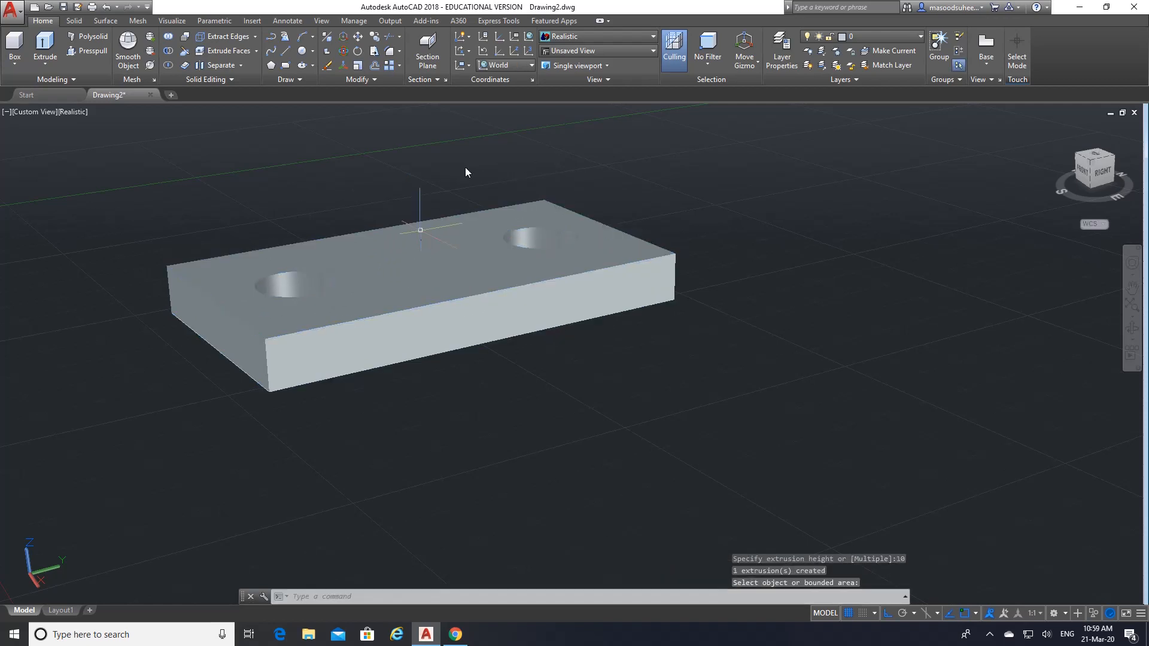
click(655, 35)
click(581, 66)
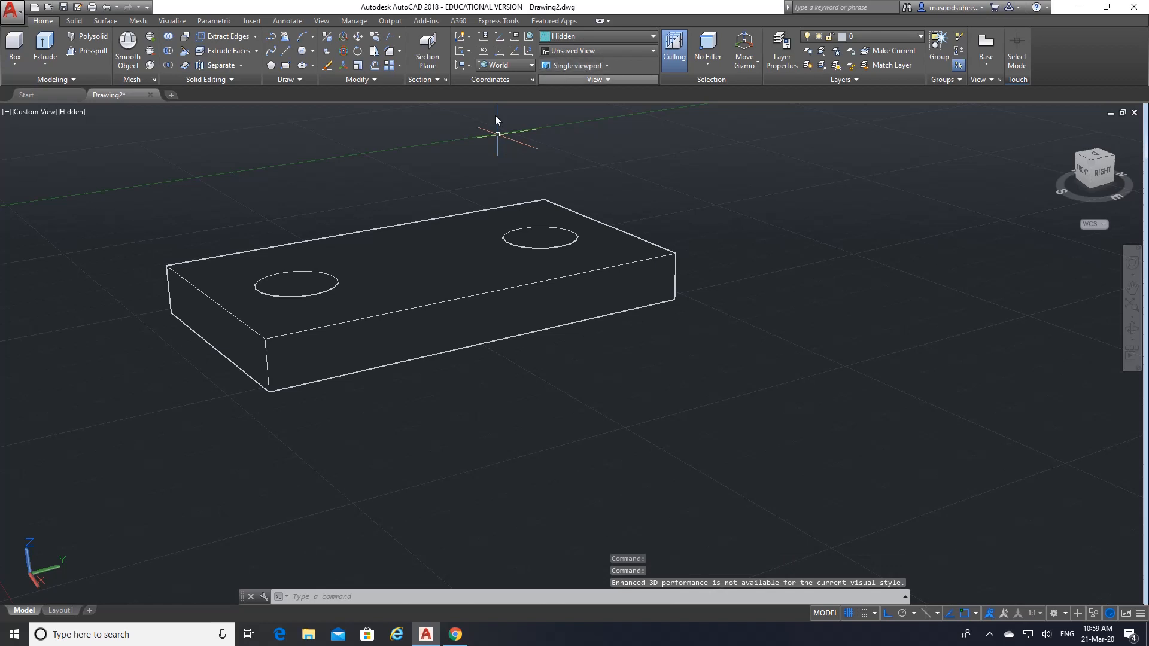
- Move the plate solid about 125 along the positive X axis, clear of its base outline
click(357, 37)
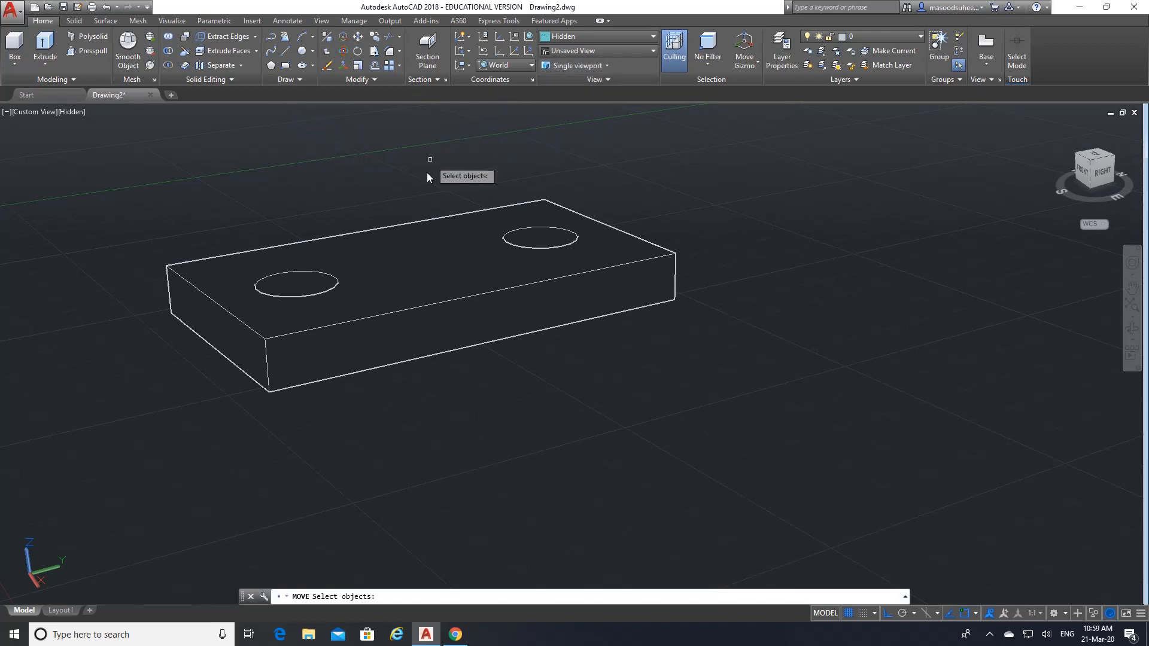
click(393, 228)
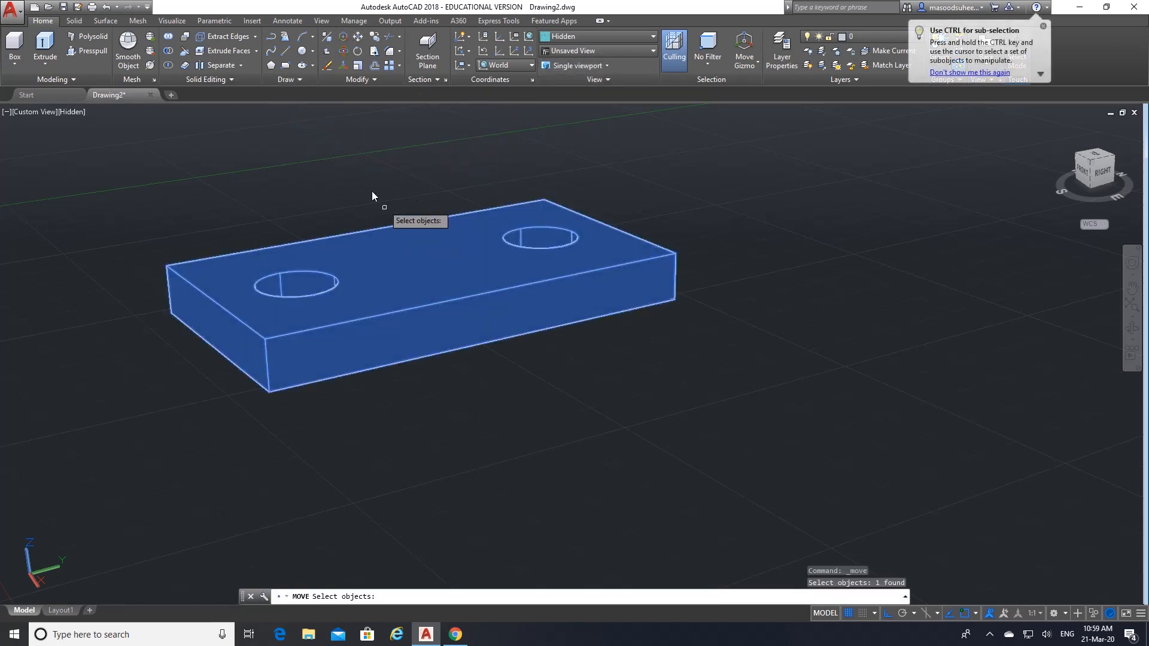
key(Return)
click(383, 194)
scroll(712, 313, up, 3)
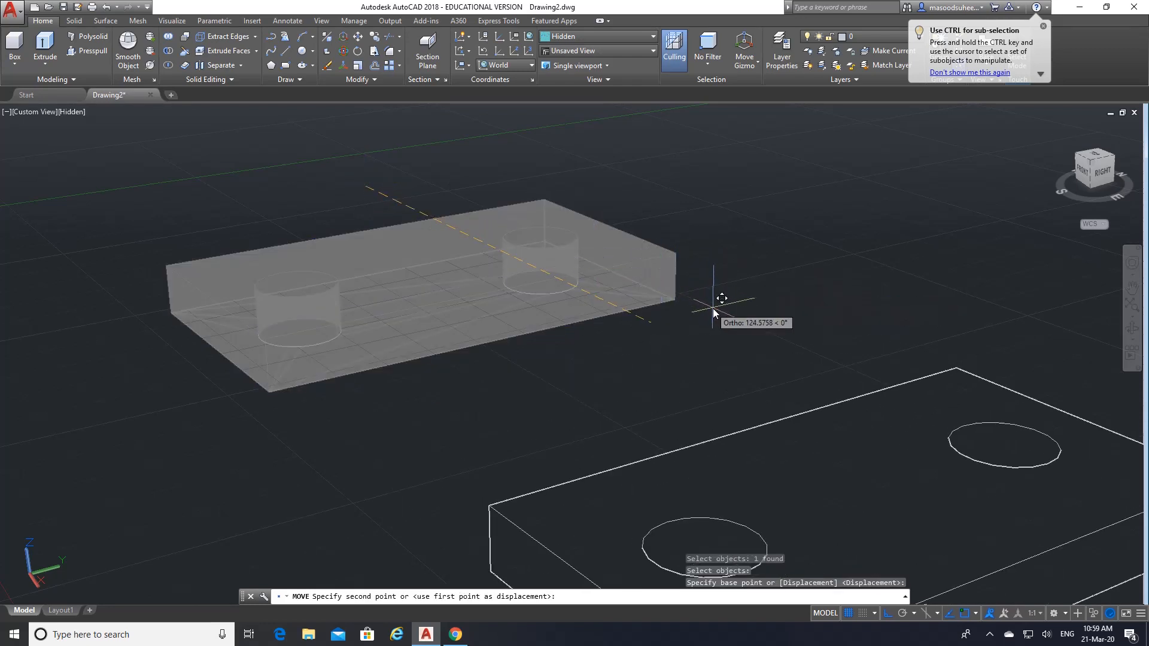
click(713, 313)
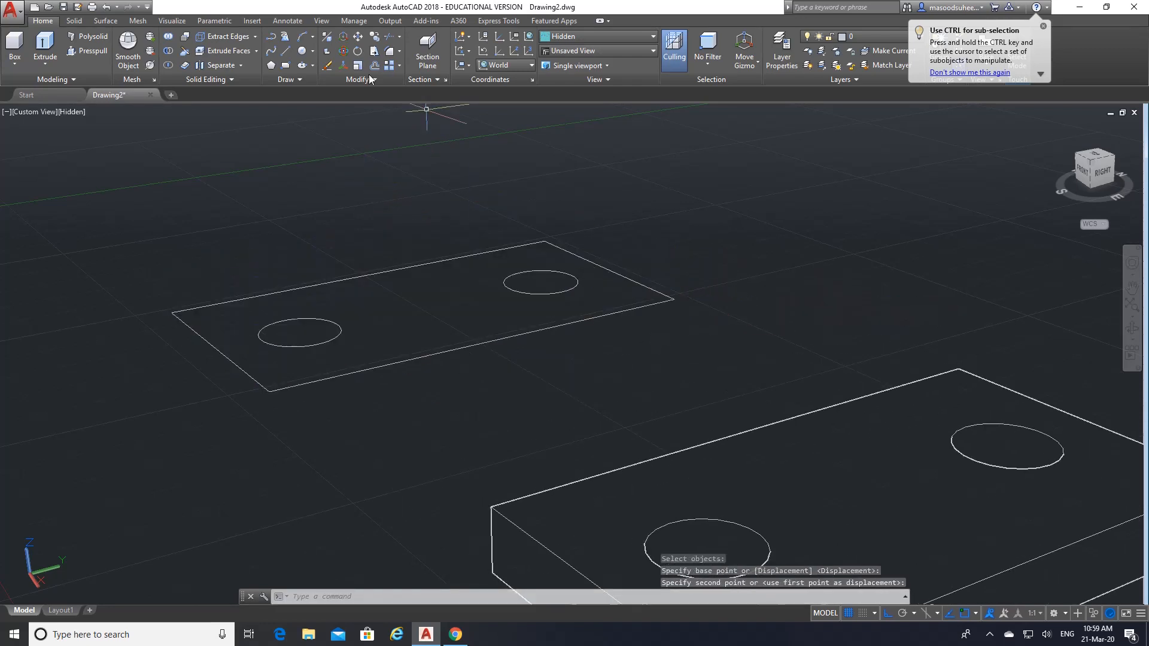
- Erase the leftover base rectangle lines and both hole circles
click(327, 66)
click(702, 325)
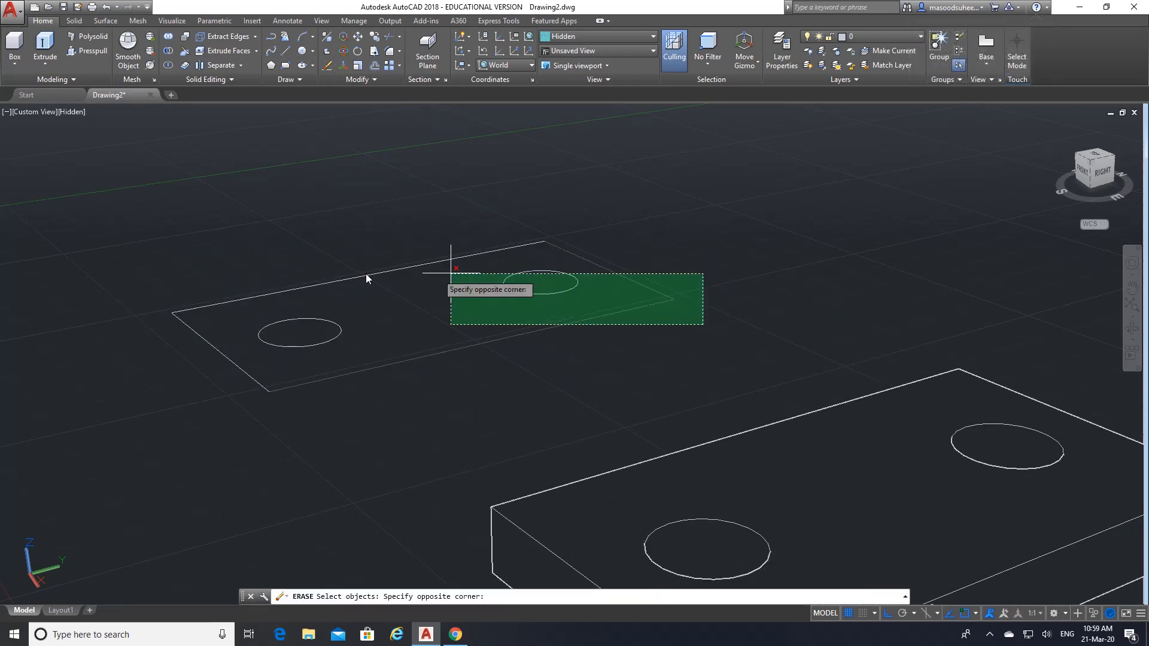
click(203, 256)
click(297, 417)
click(217, 345)
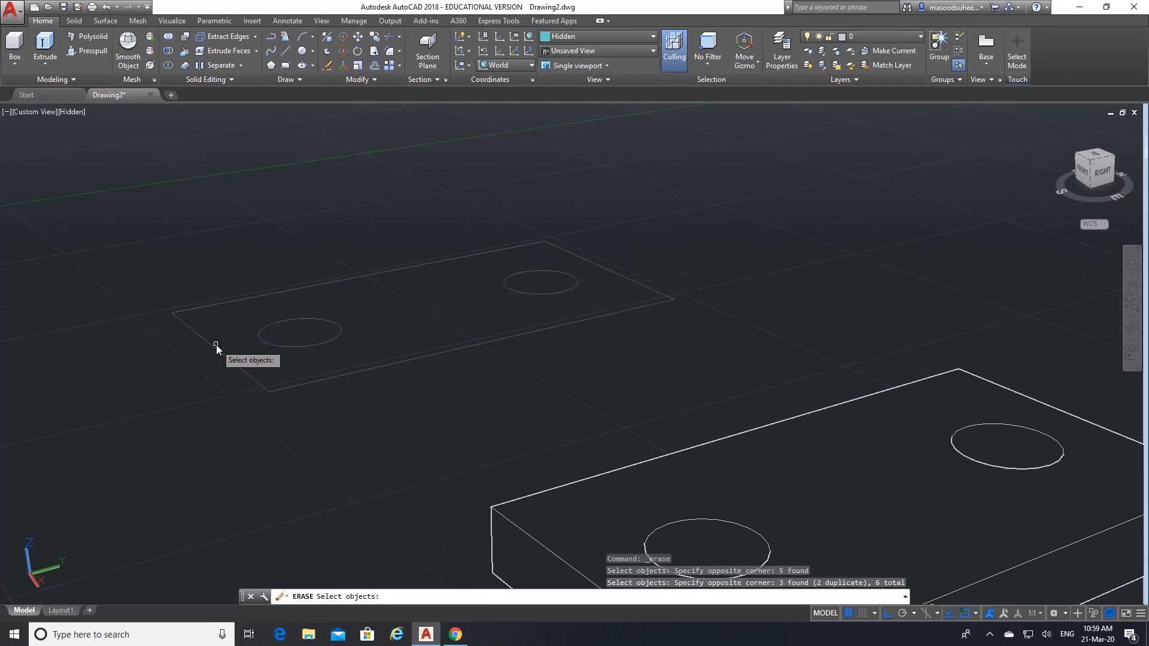
key(Return)
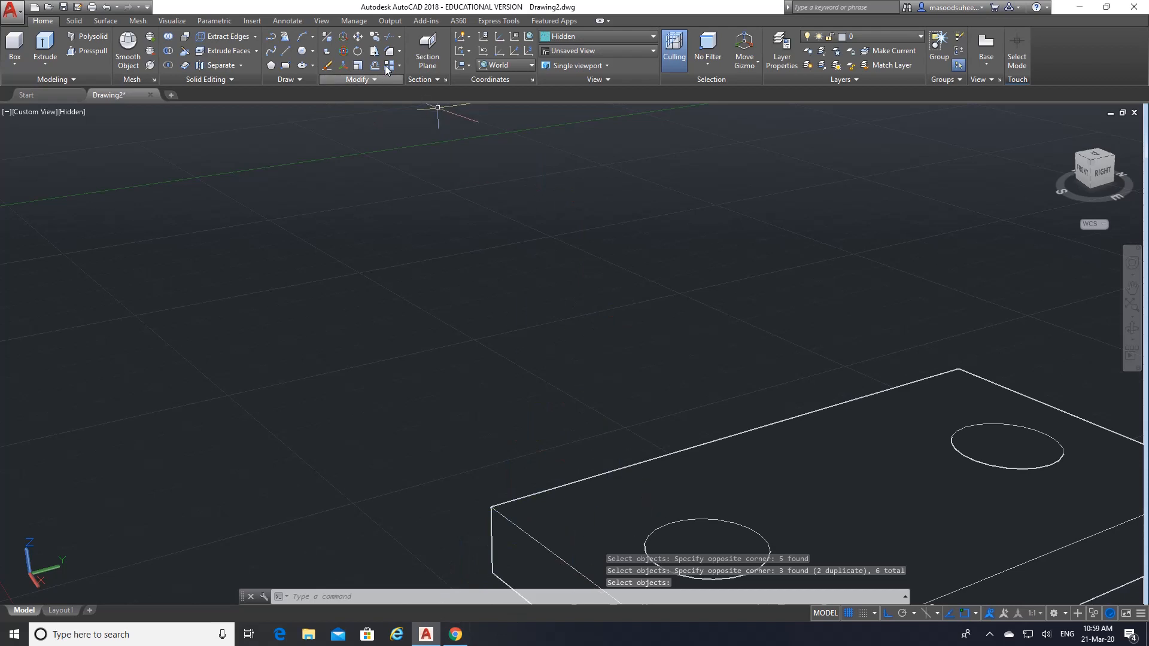
- Move the plate solid back along the negative X axis to clear space beside it
click(358, 38)
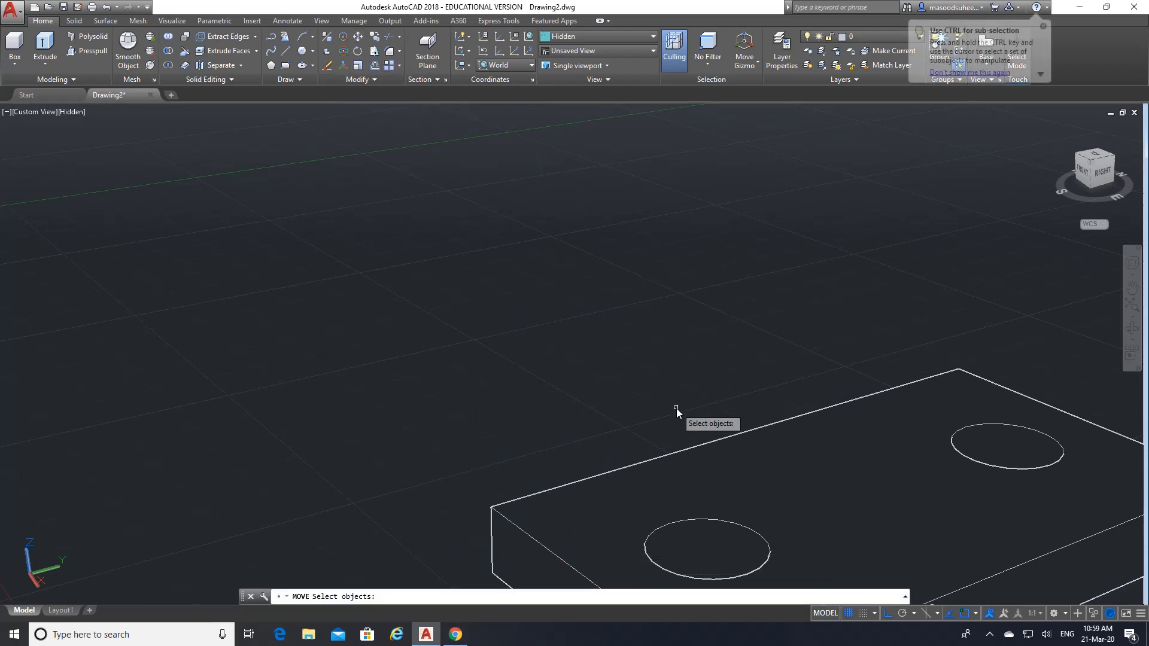
click(677, 454)
key(Return)
click(676, 453)
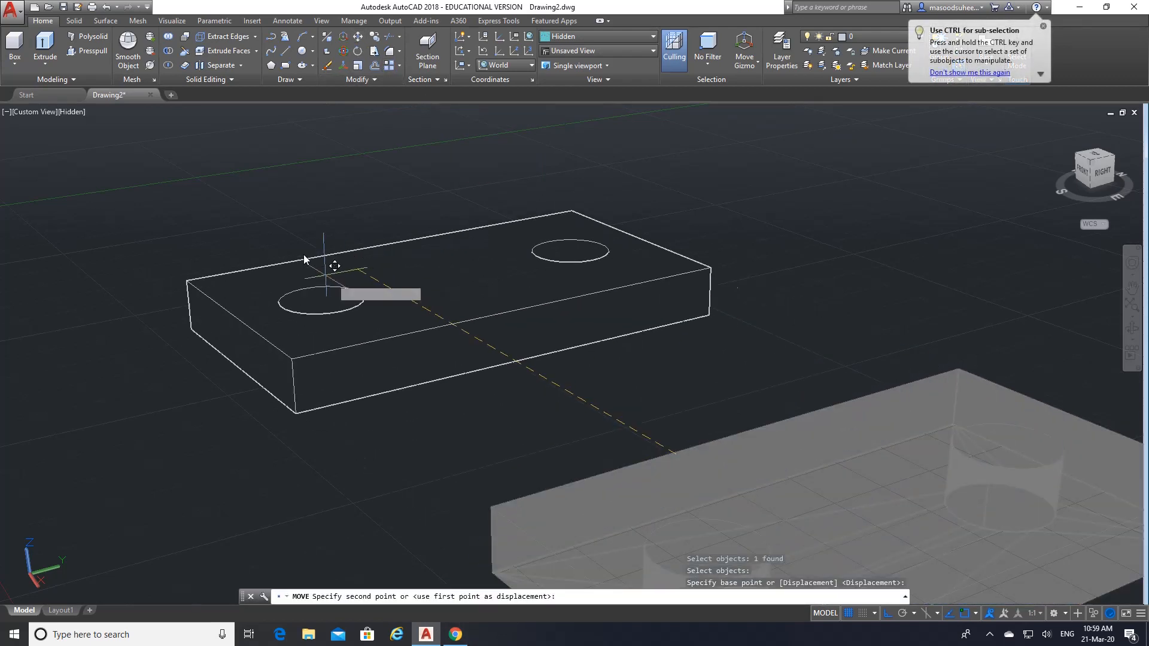
click(217, 233)
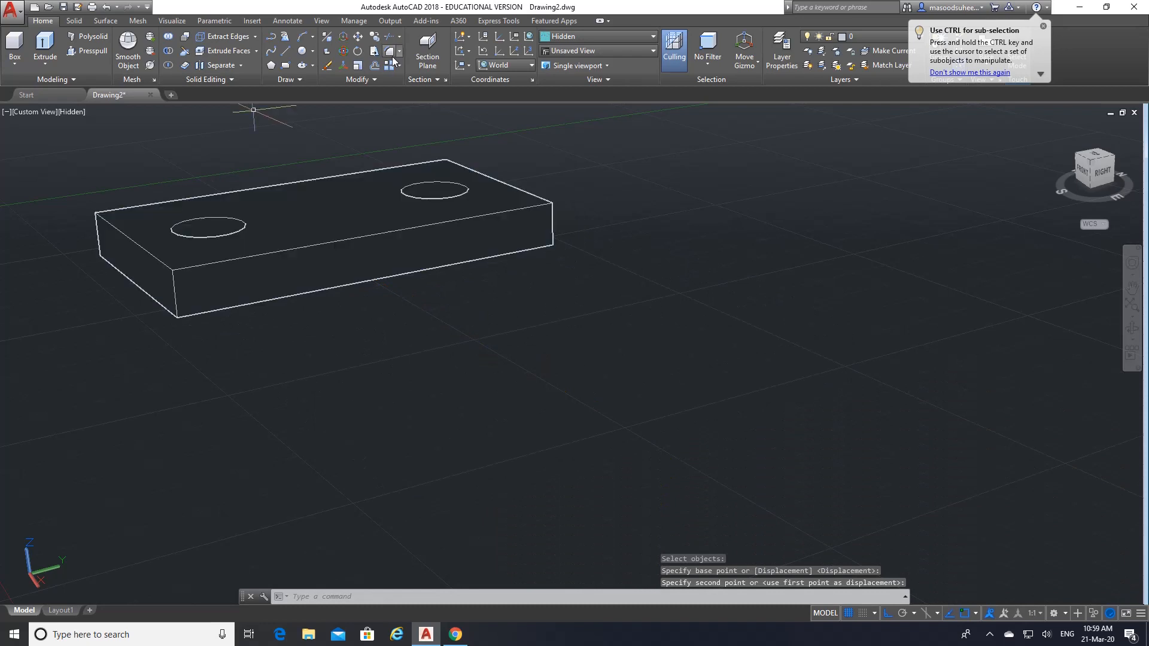
- Check Exercise 11.pdf, then draw a closed line rectangle beside the plate in AutoCAD, 50 along the X axis and 30 along Y
click(456, 640)
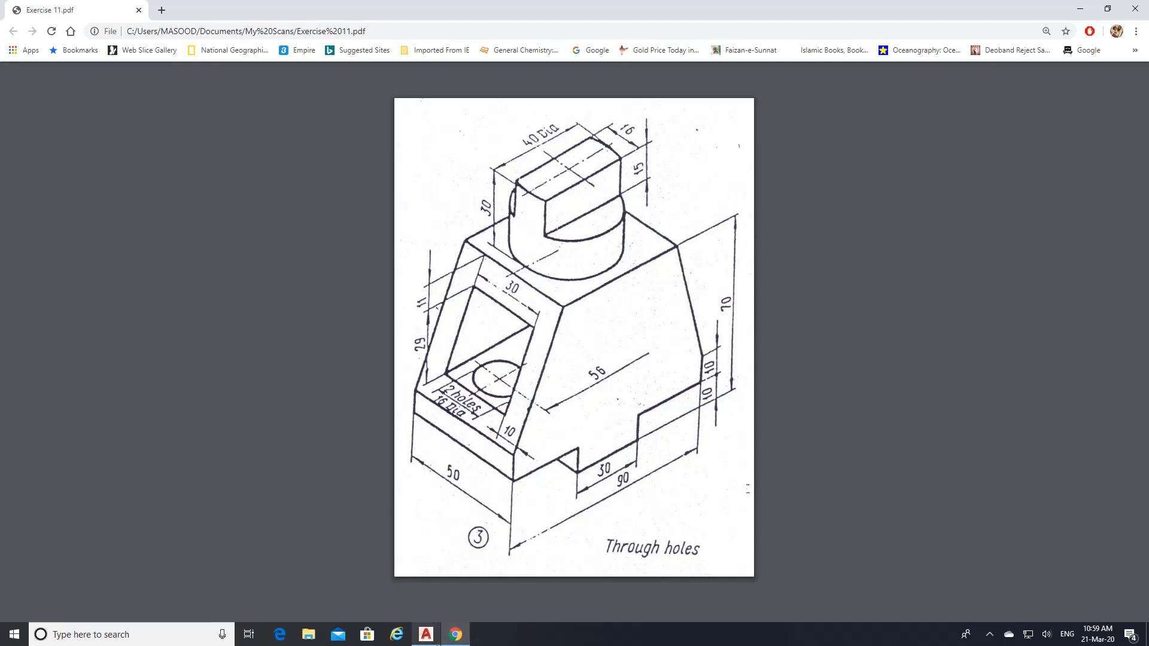
click(426, 635)
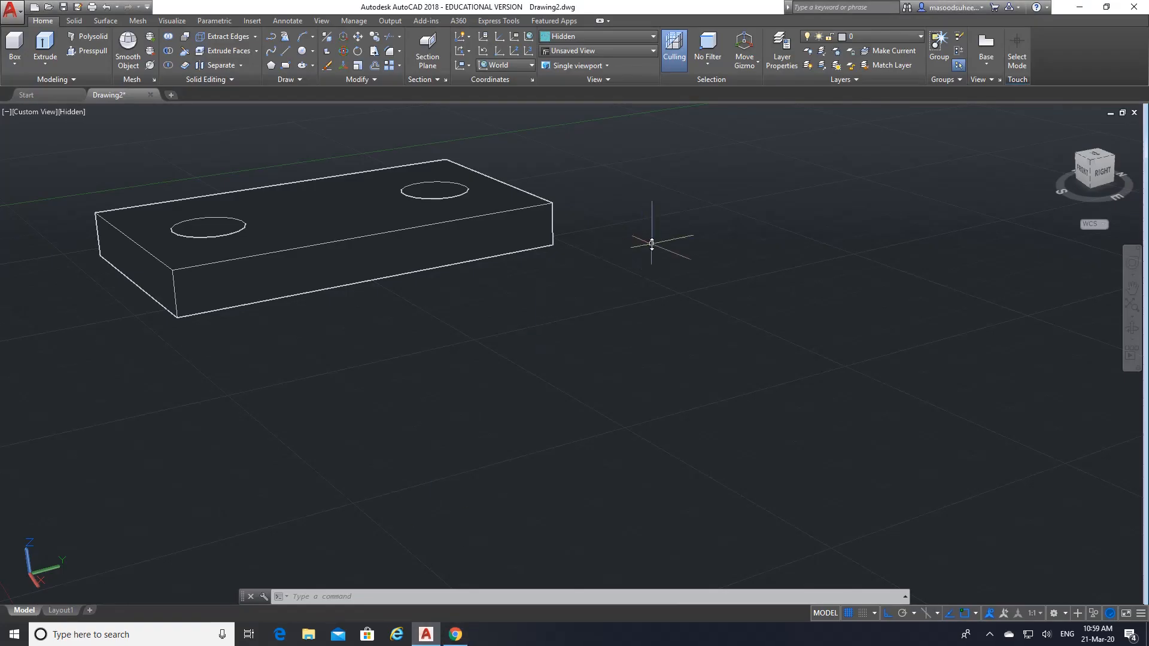
click(285, 50)
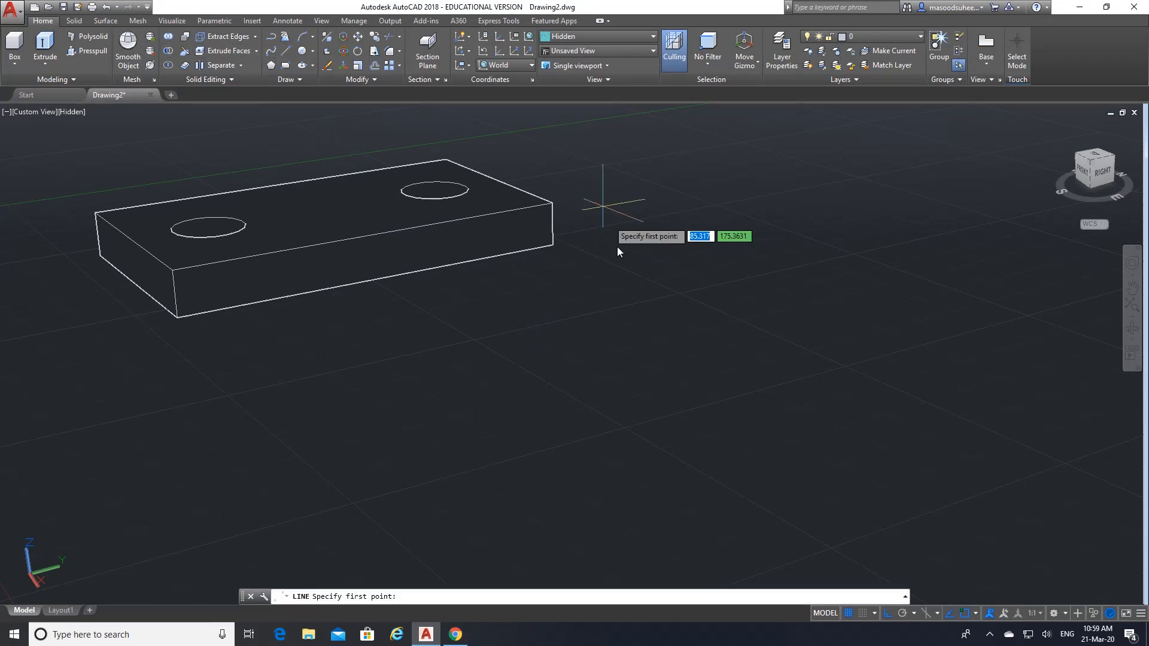
click(643, 299)
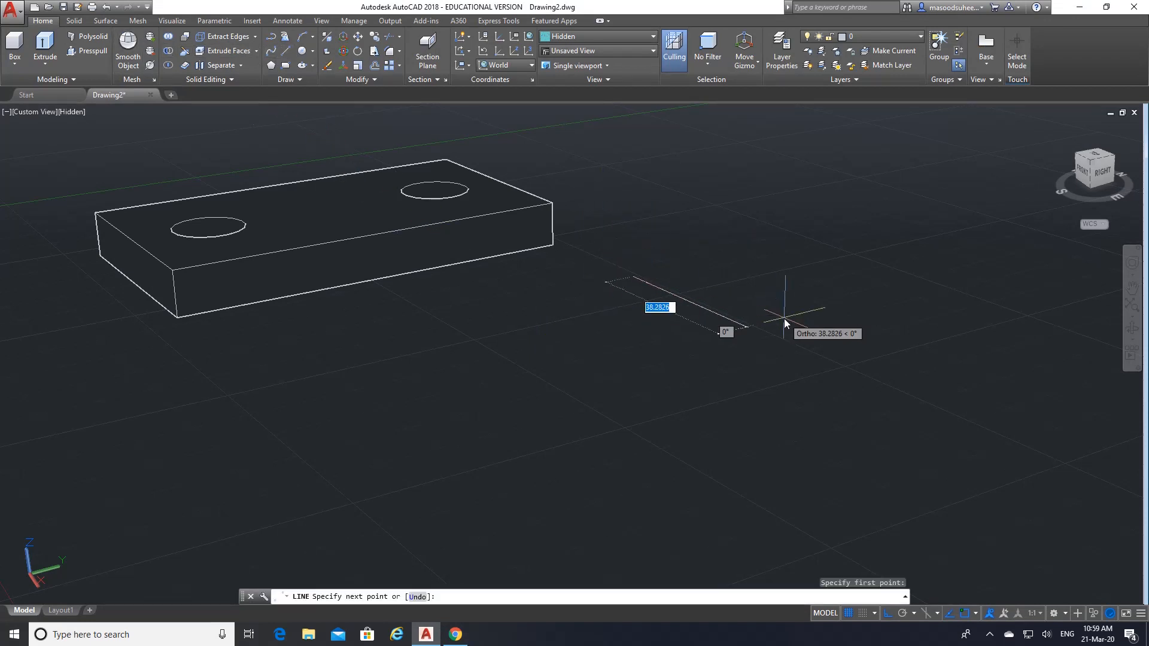
text(50)
key(Return)
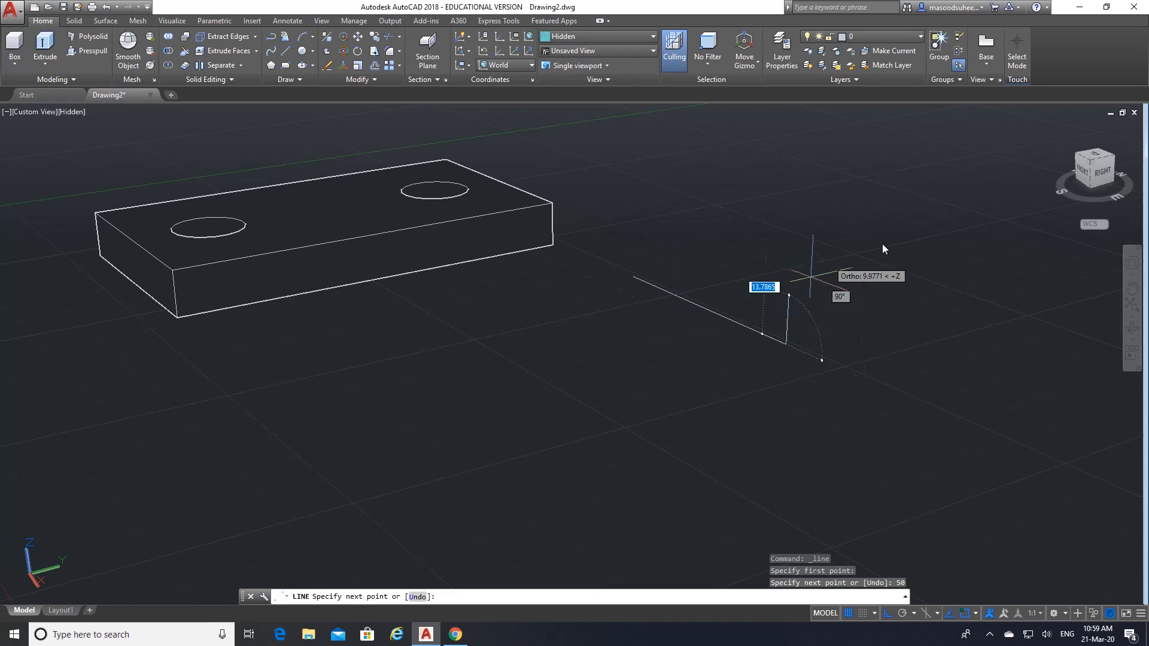
text(30)
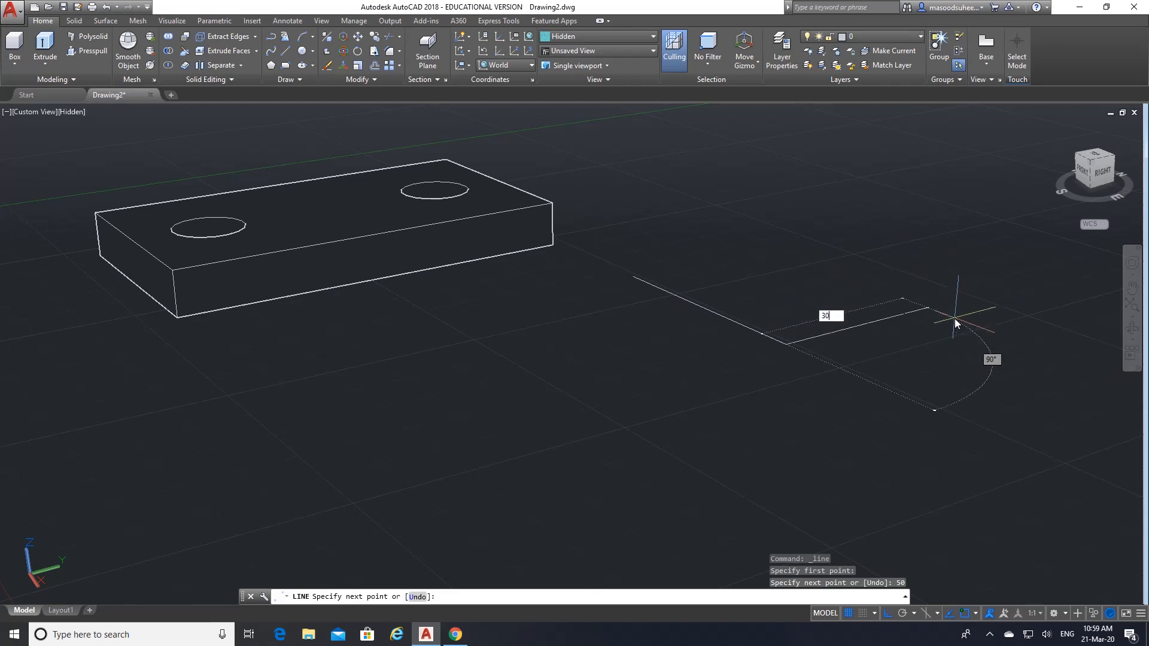
key(Return)
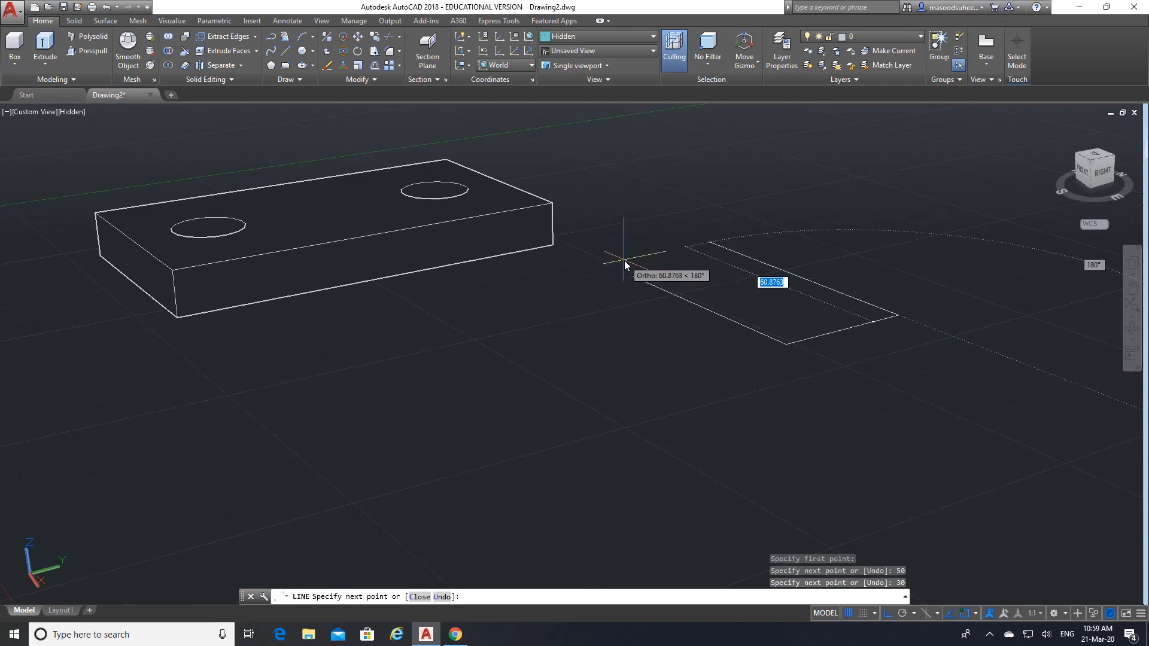
text(50)
key(Return)
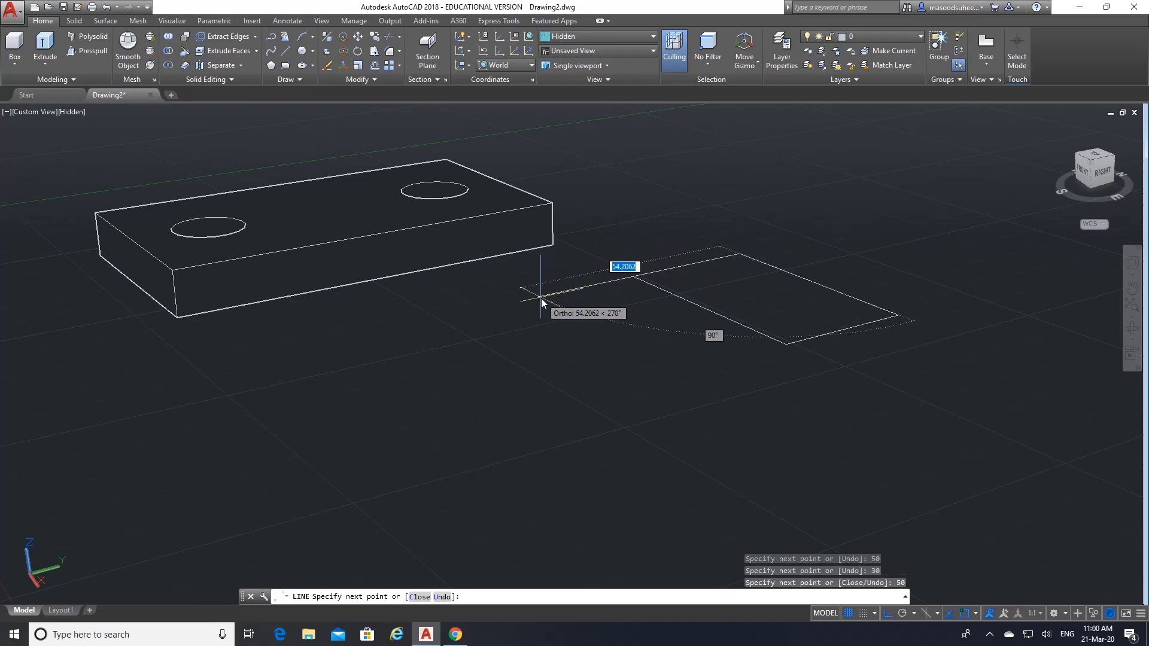
text(c)
key(Return)
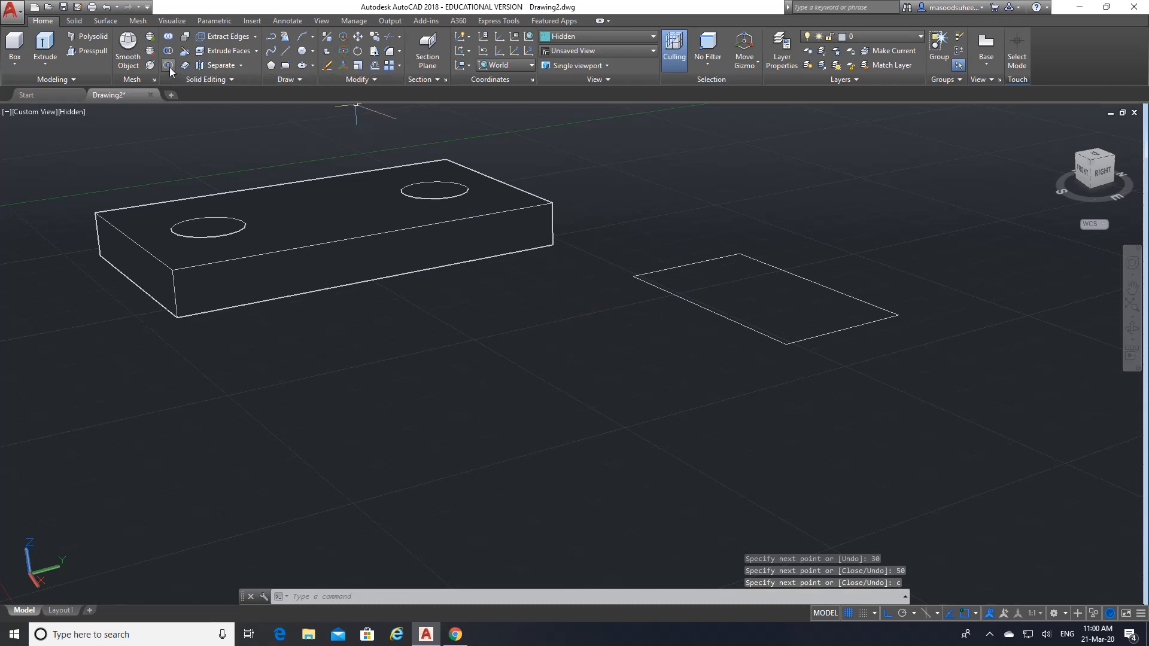
- Presspull the area inside the 50 by 30 rectangle up by 10
click(100, 52)
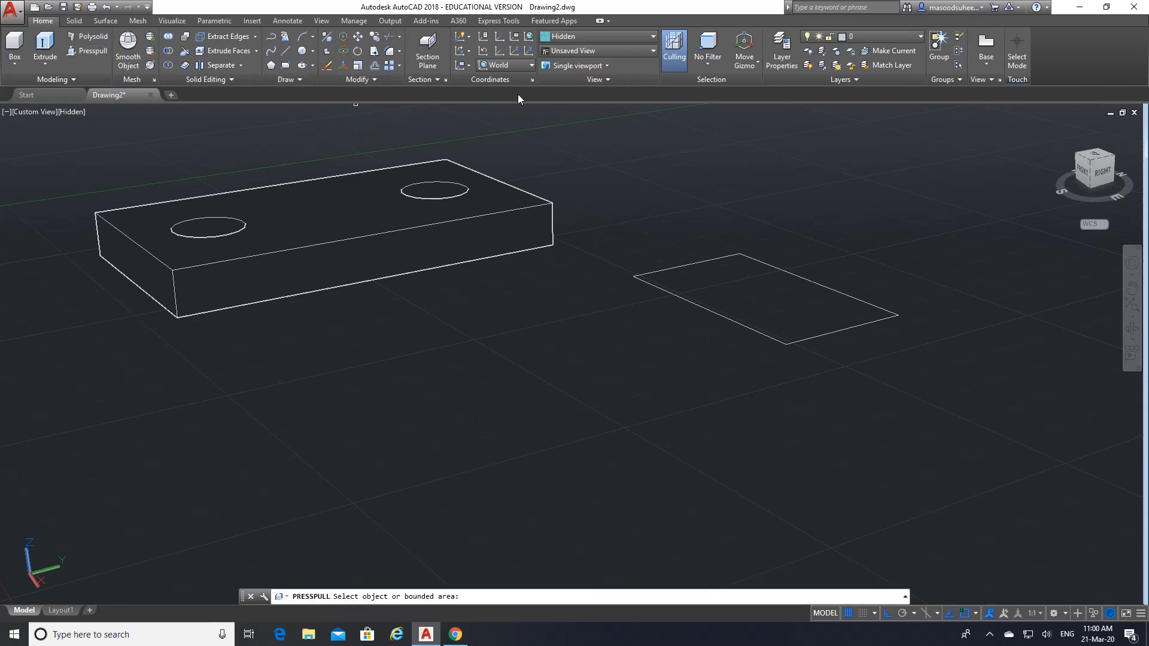
click(782, 290)
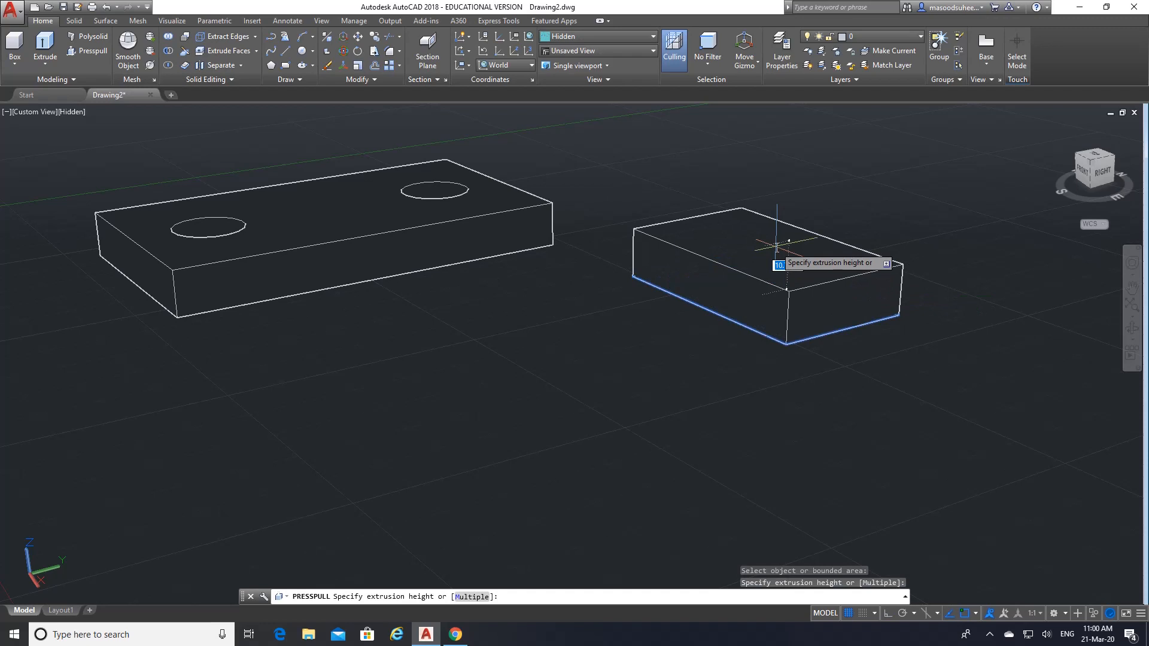
text(10)
key(Return)
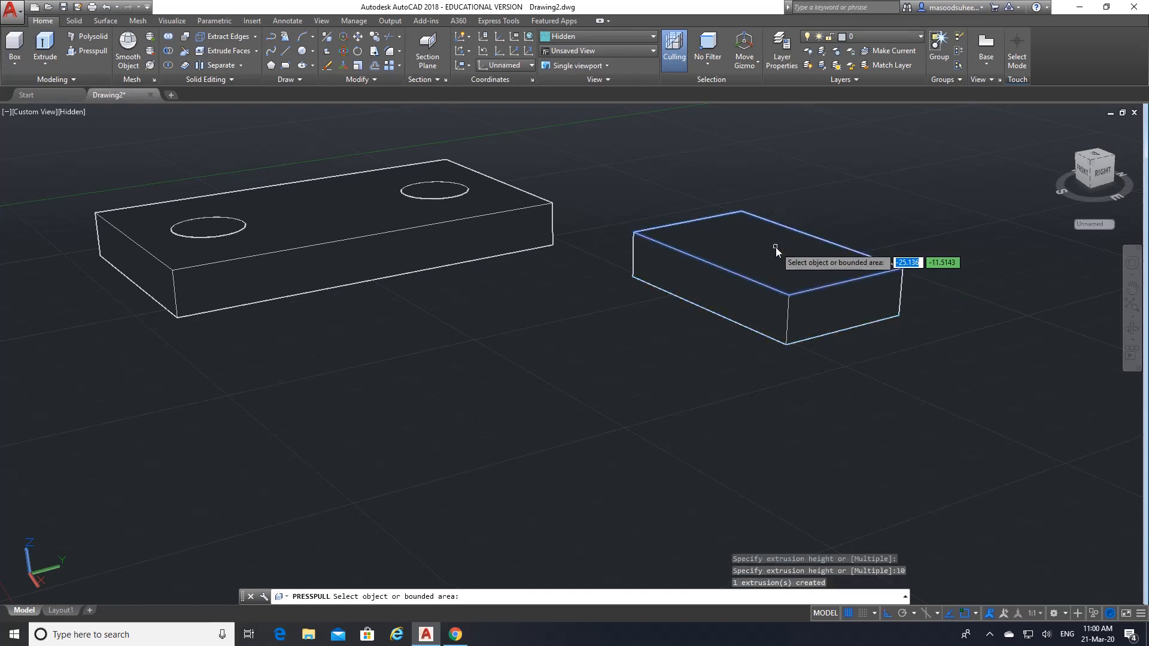
key(Return)
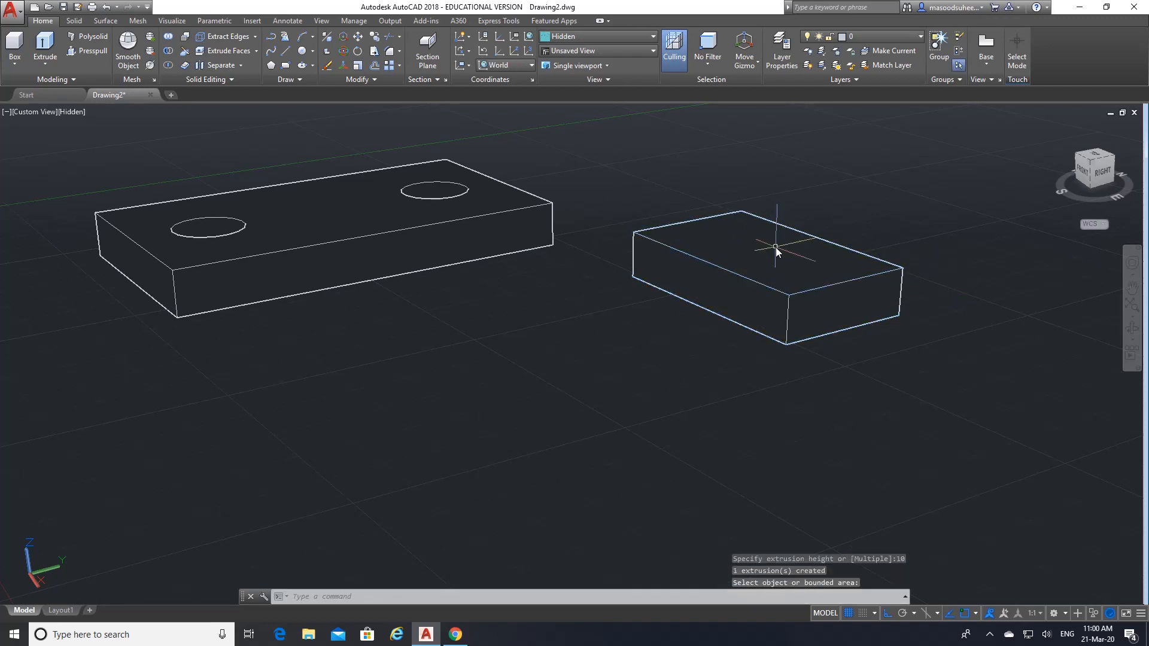
- Move the new block down along the negative Z axis, clear of its rectangle outline
click(359, 36)
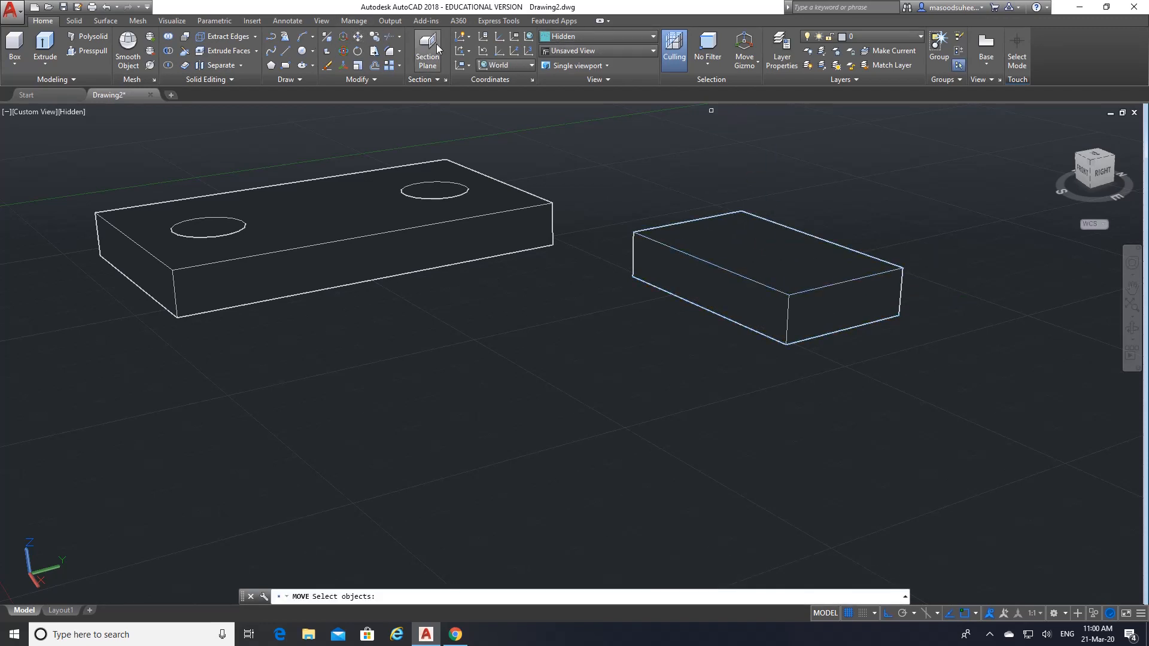
click(692, 256)
key(Return)
click(676, 192)
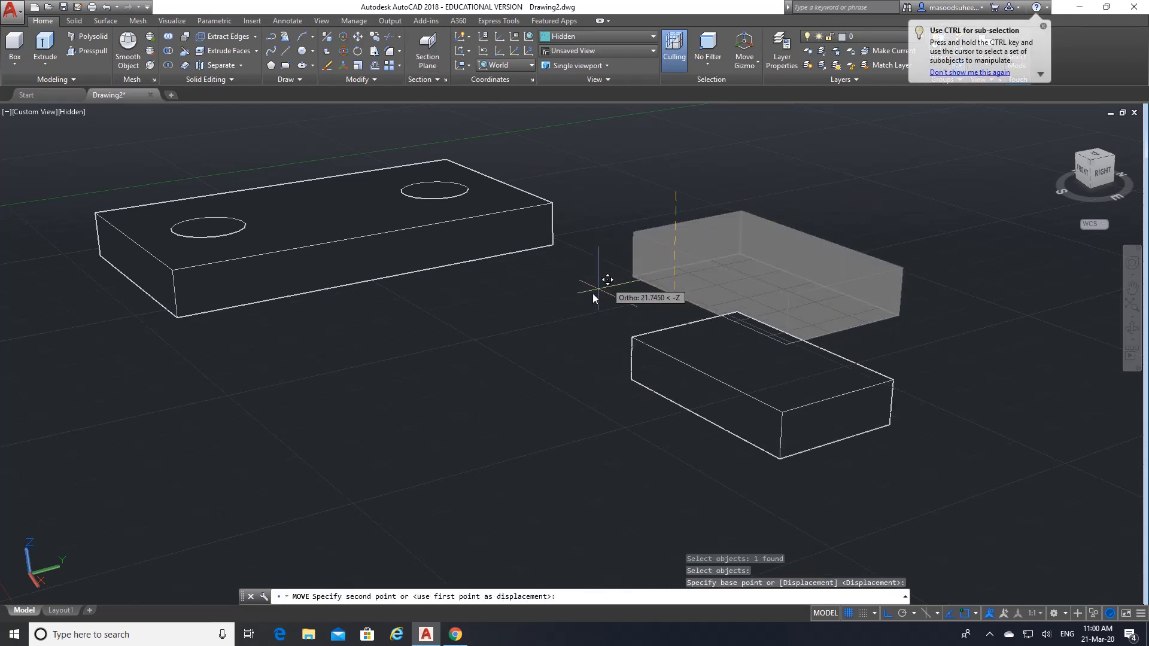
click(552, 321)
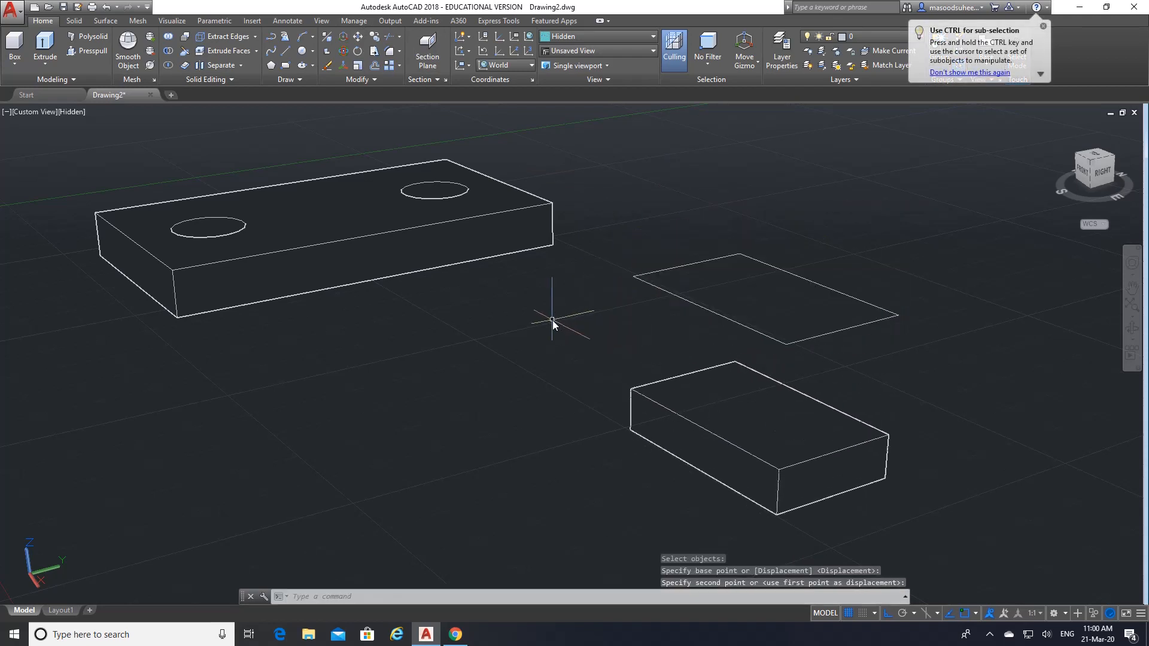
- Erase the four leftover lines of the 50 by 30 rectangle
click(328, 65)
click(898, 341)
click(816, 256)
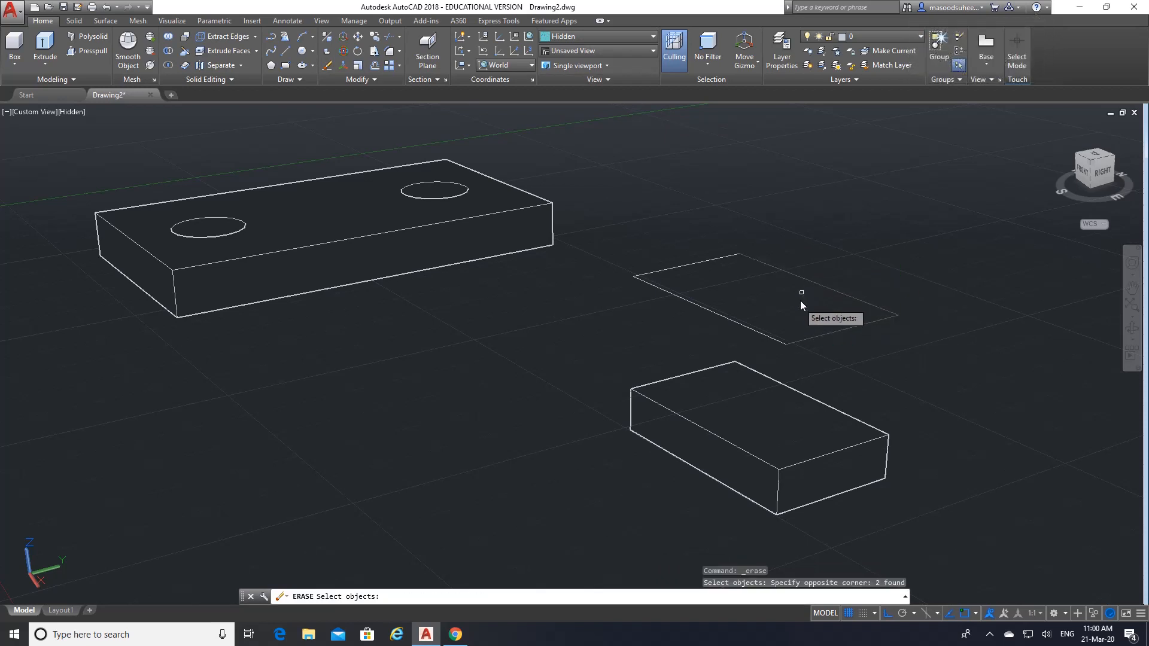
click(689, 327)
click(655, 233)
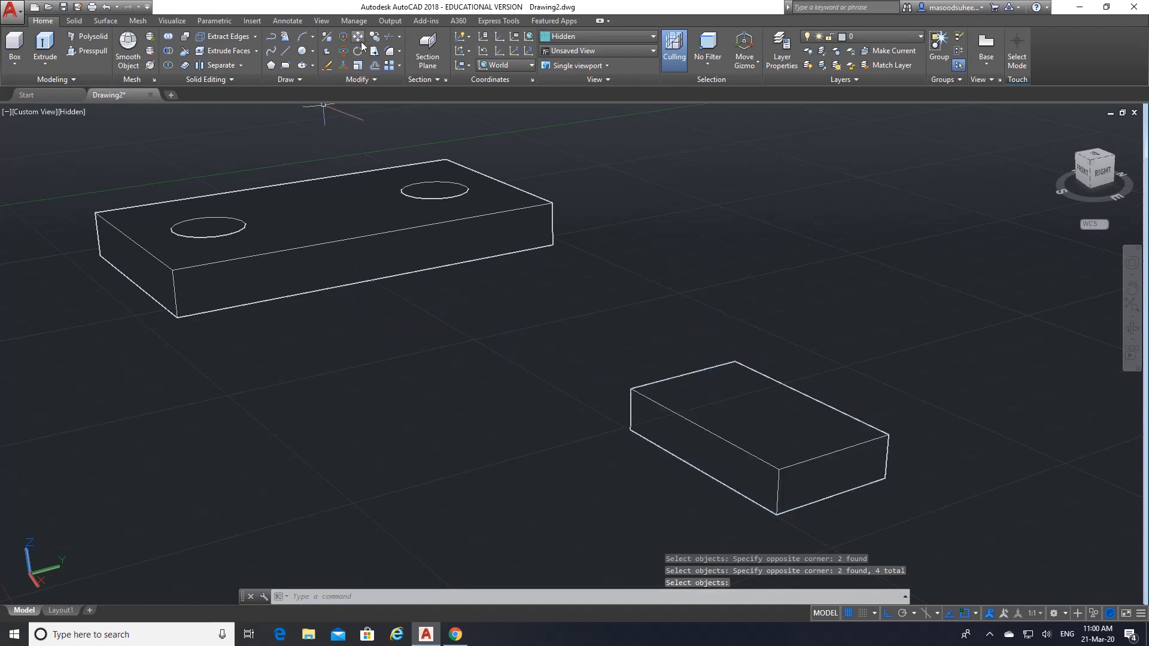
- Check Exercise 11.pdf, then move the block under the plate in AutoCAD, matching its upper 30-long edge midpoint to the plate's lower long edge midpoint
click(455, 635)
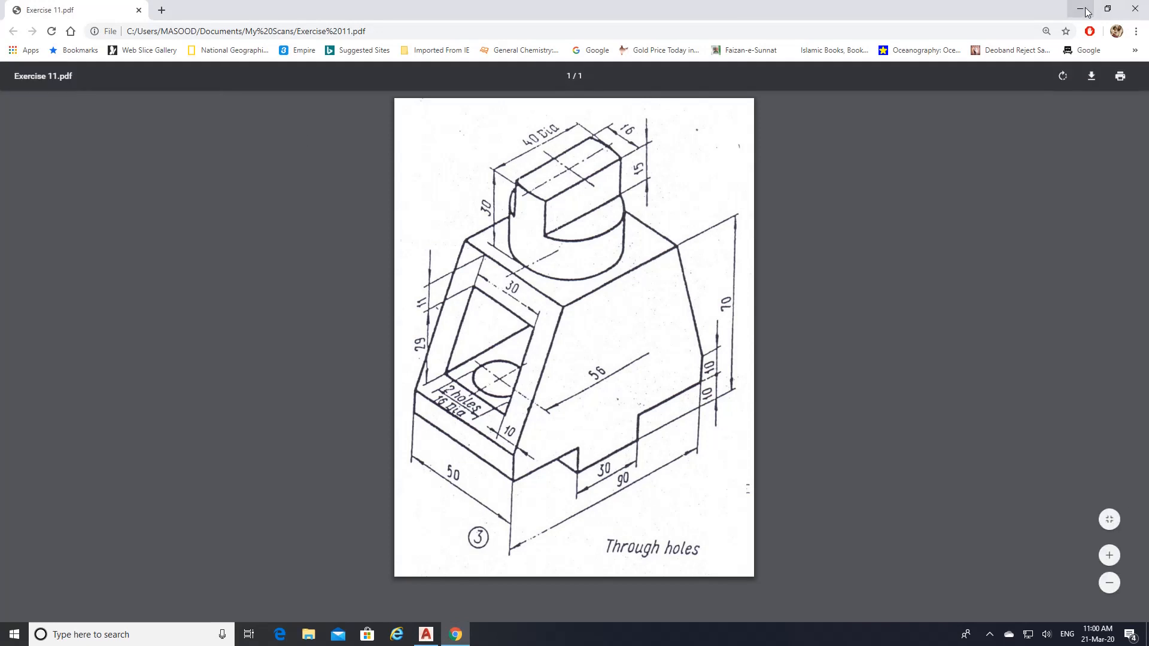
click(426, 635)
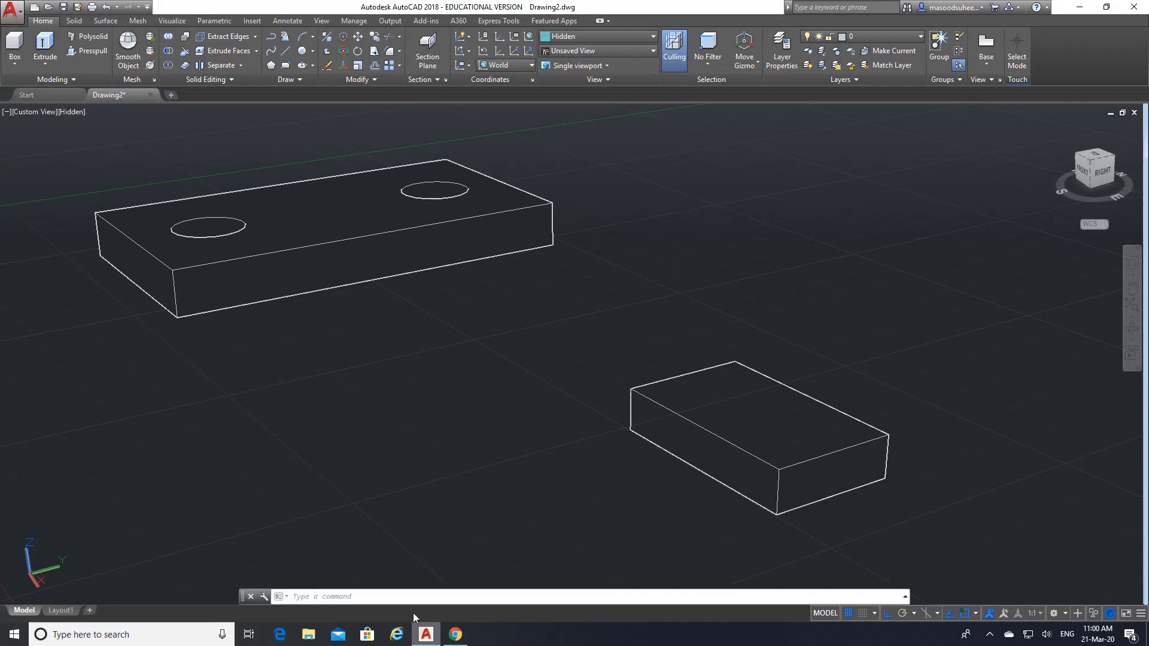
click(358, 36)
click(796, 466)
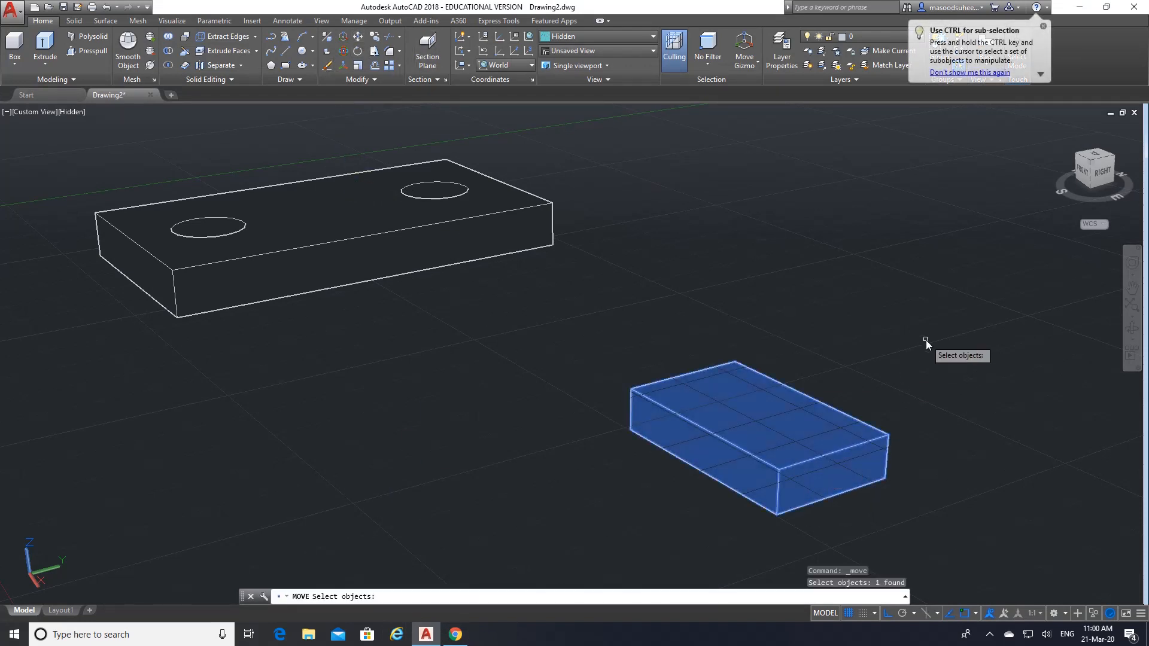
key(Return)
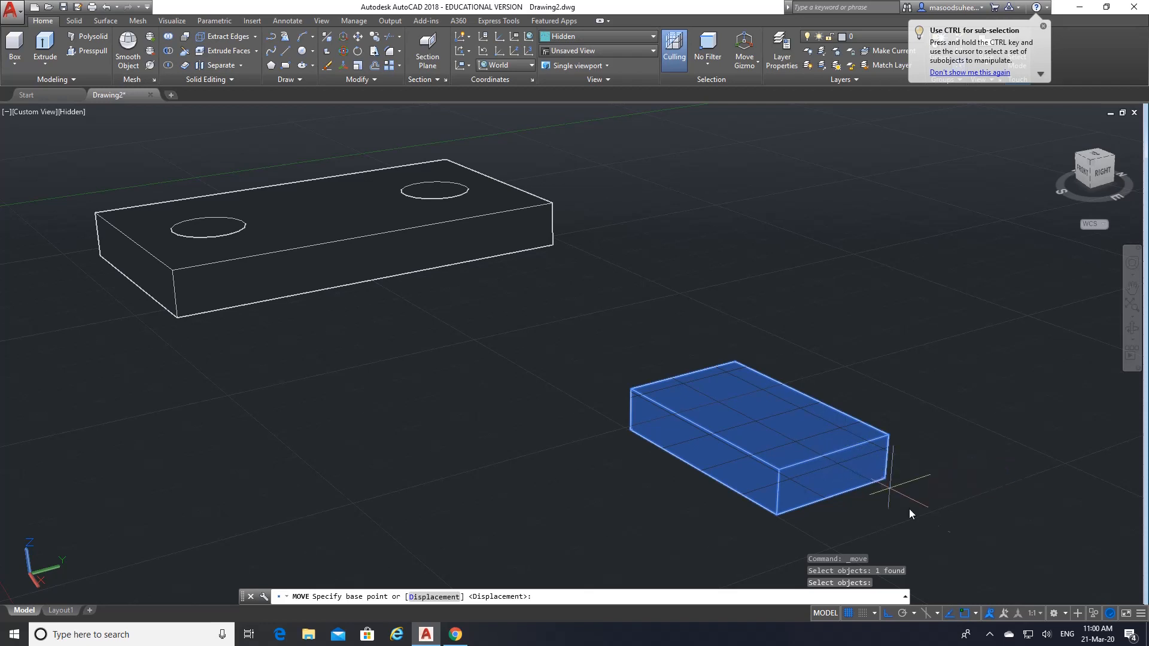
click(976, 614)
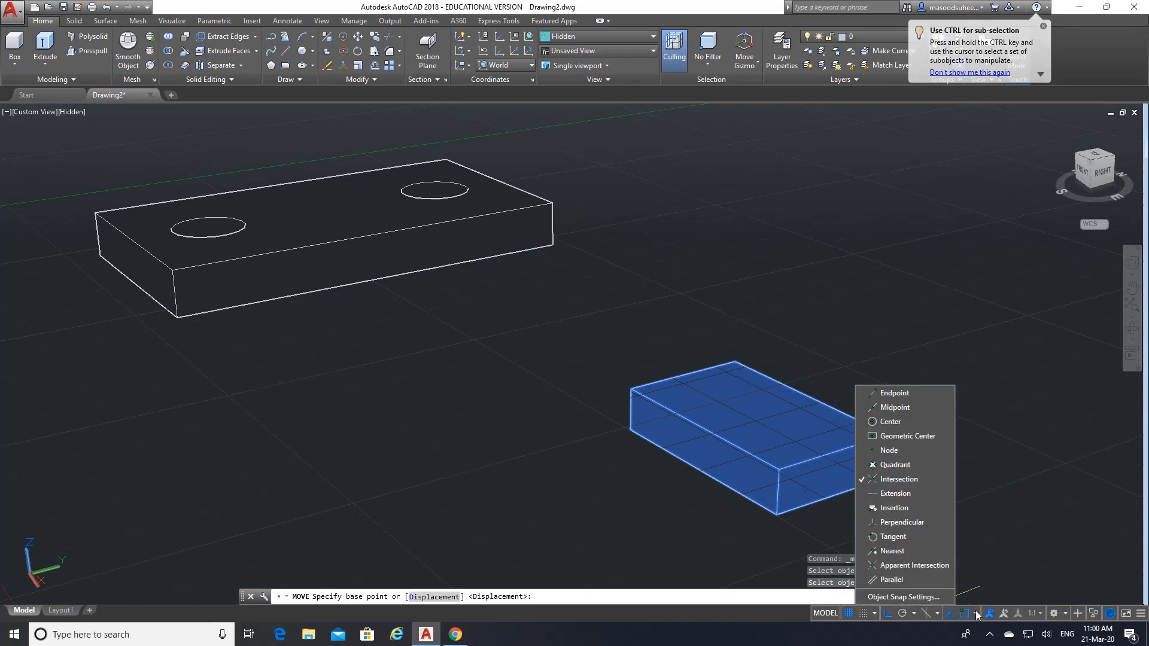
click(911, 482)
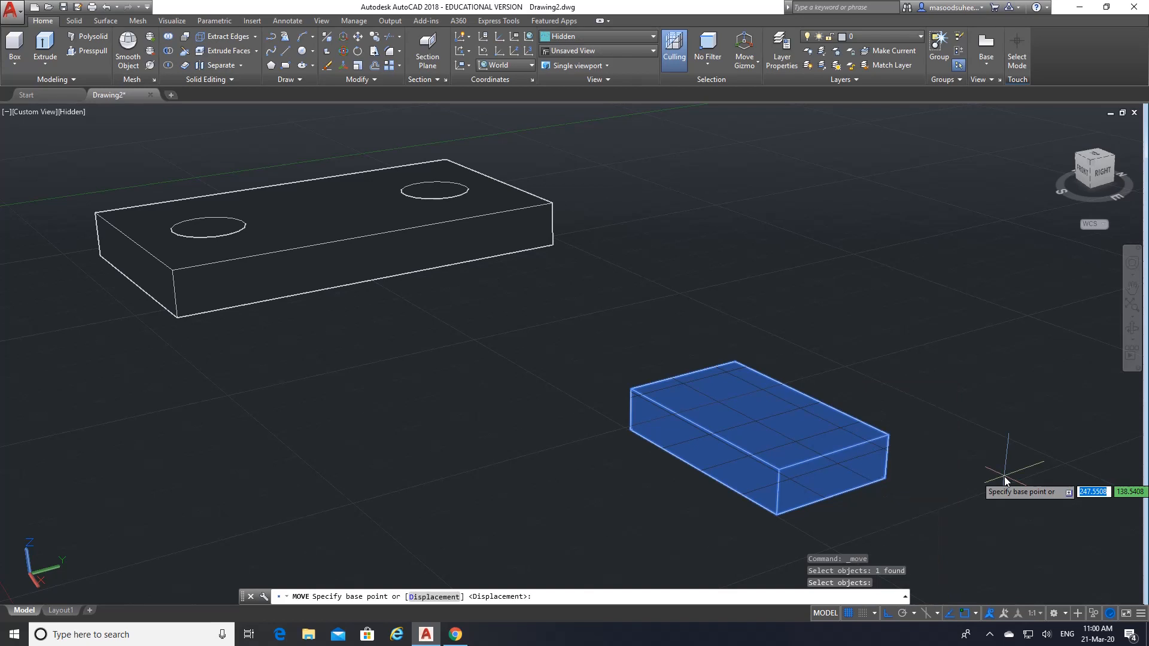
click(835, 452)
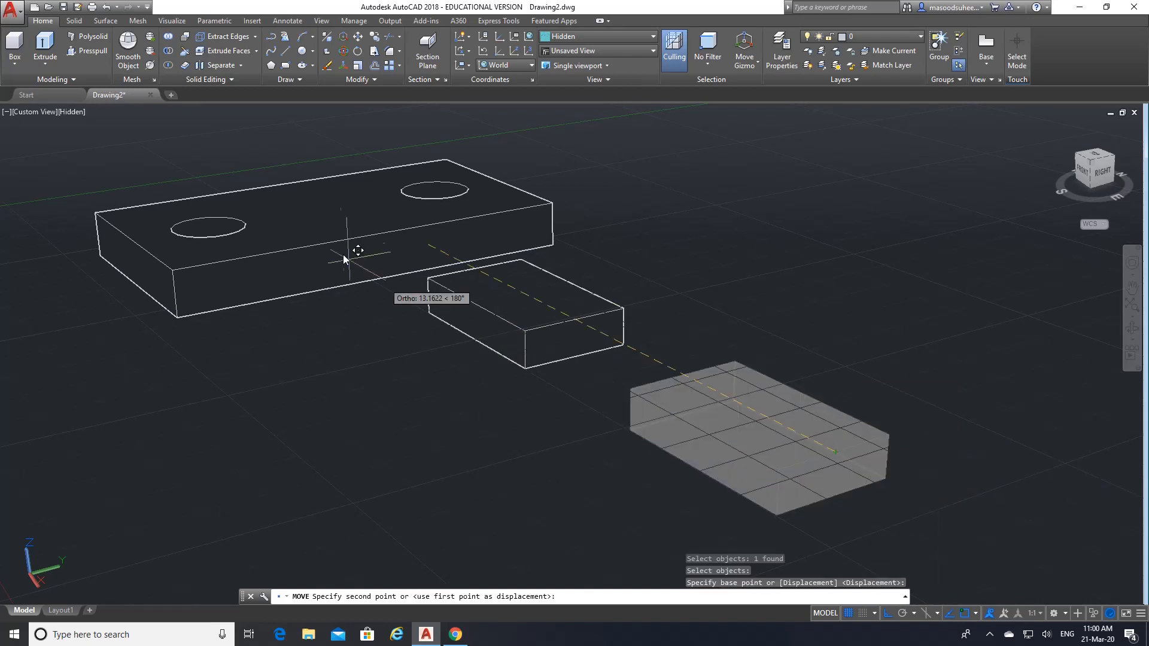
click(375, 279)
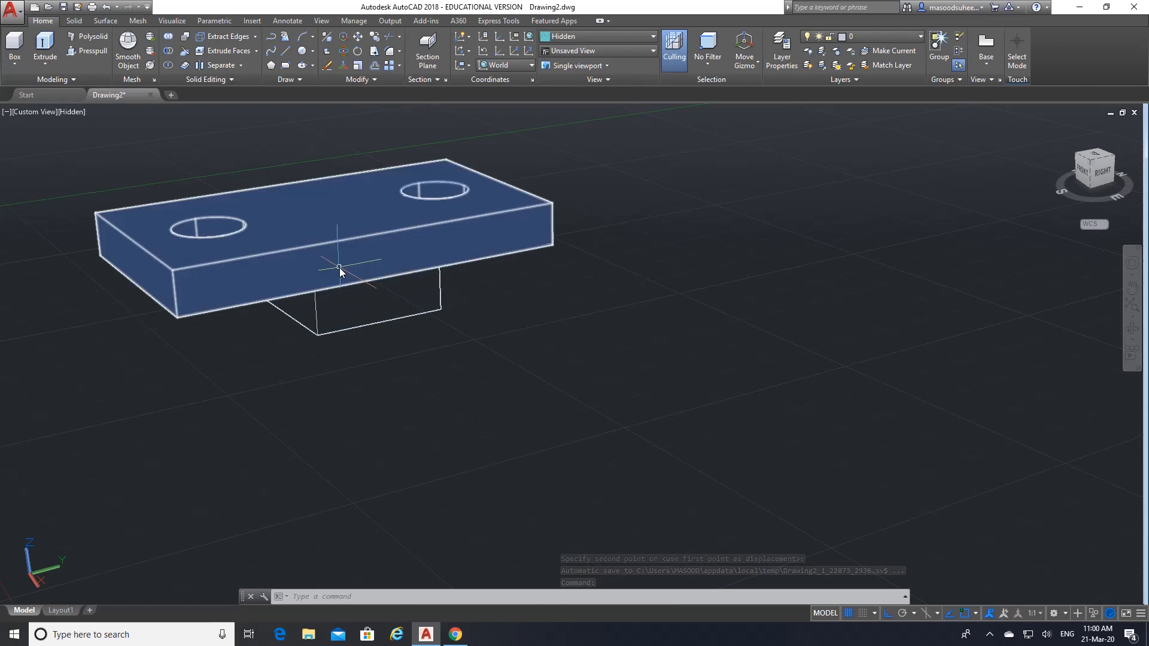
- Union the holed plate and the block beneath it into one solid
click(169, 36)
click(280, 251)
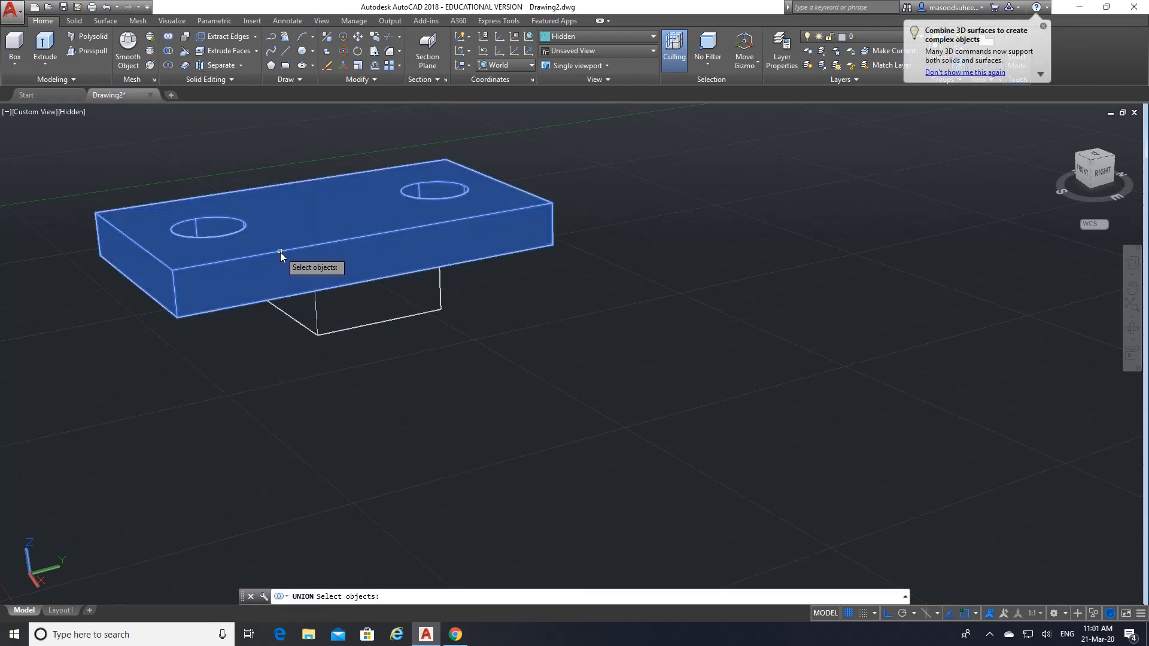
click(314, 306)
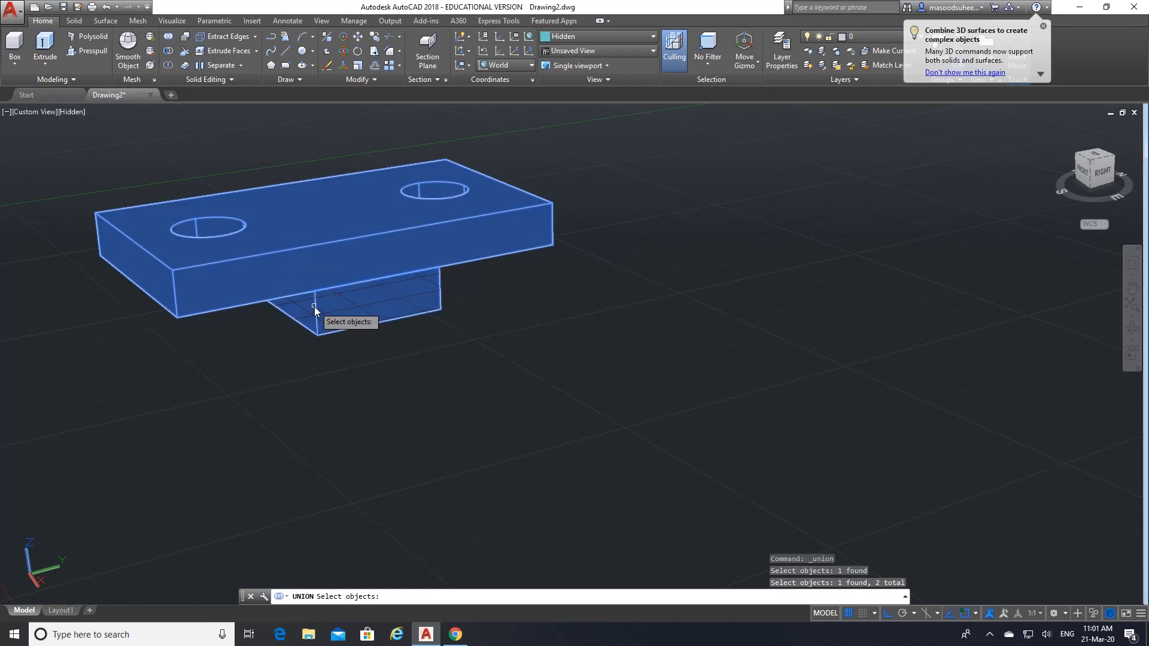
key(Return)
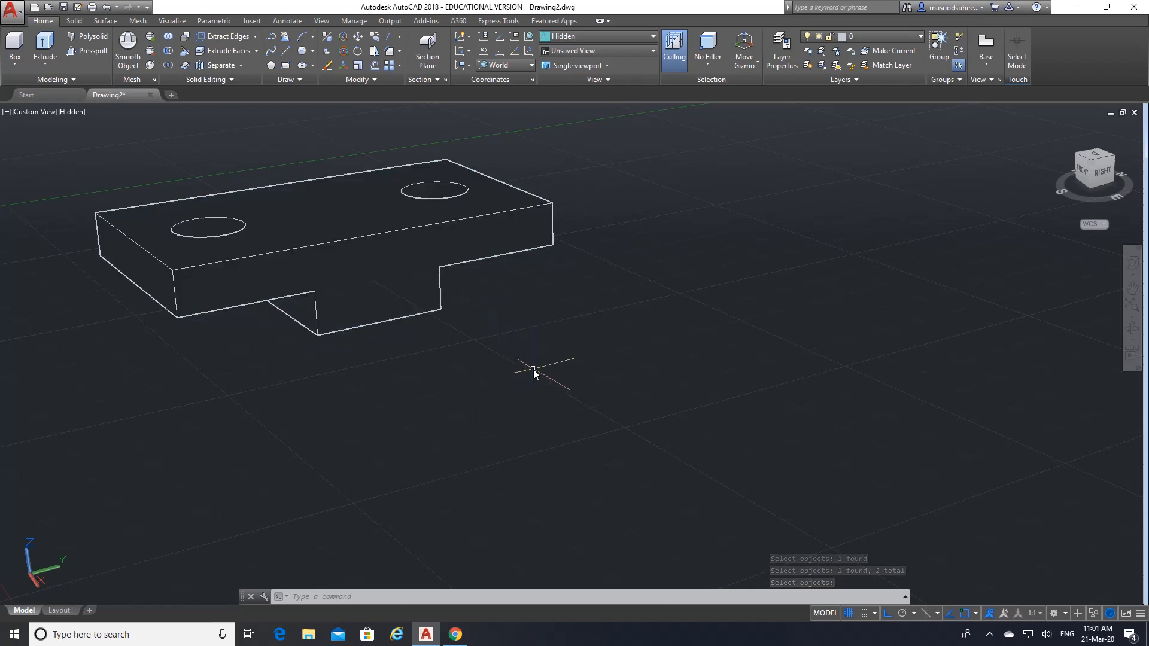
- Check Exercise 11.pdf, and in AutoCAD draw a closed 50 by 50 square with lines beside the united solid
click(454, 636)
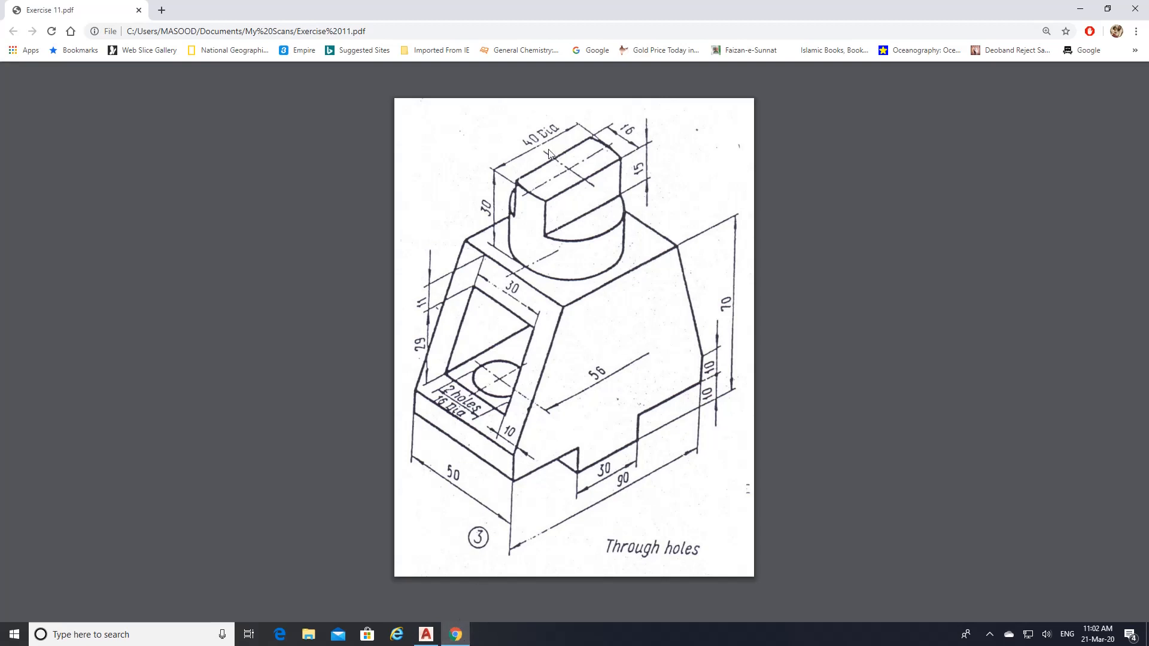
mouse_move(425, 639)
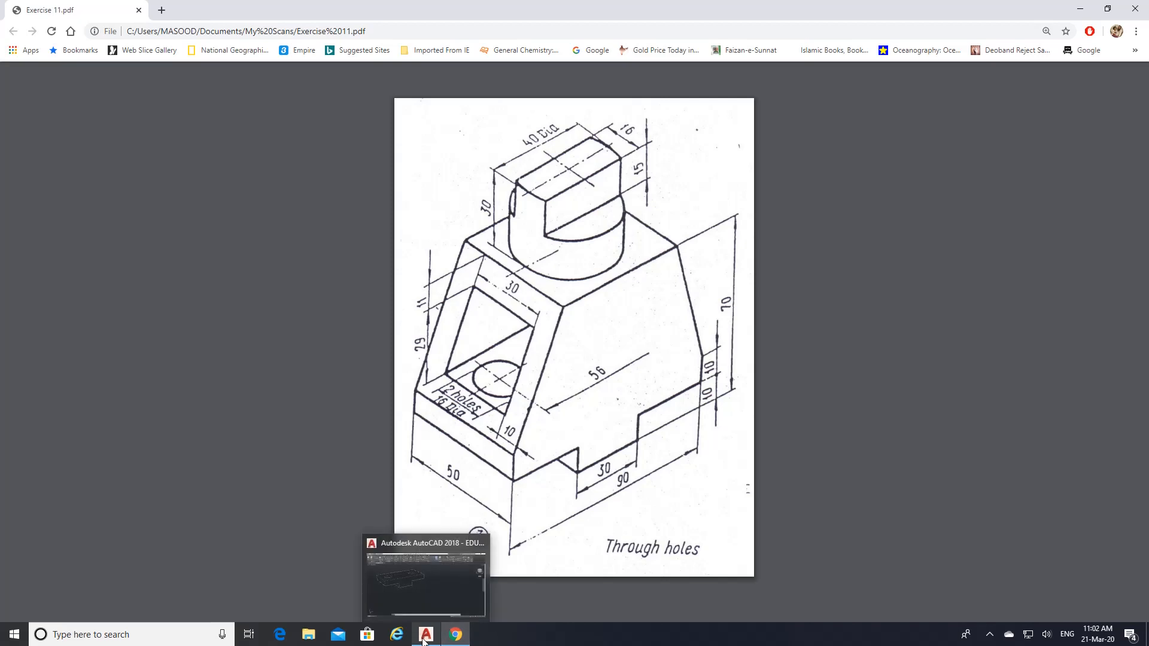
click(424, 639)
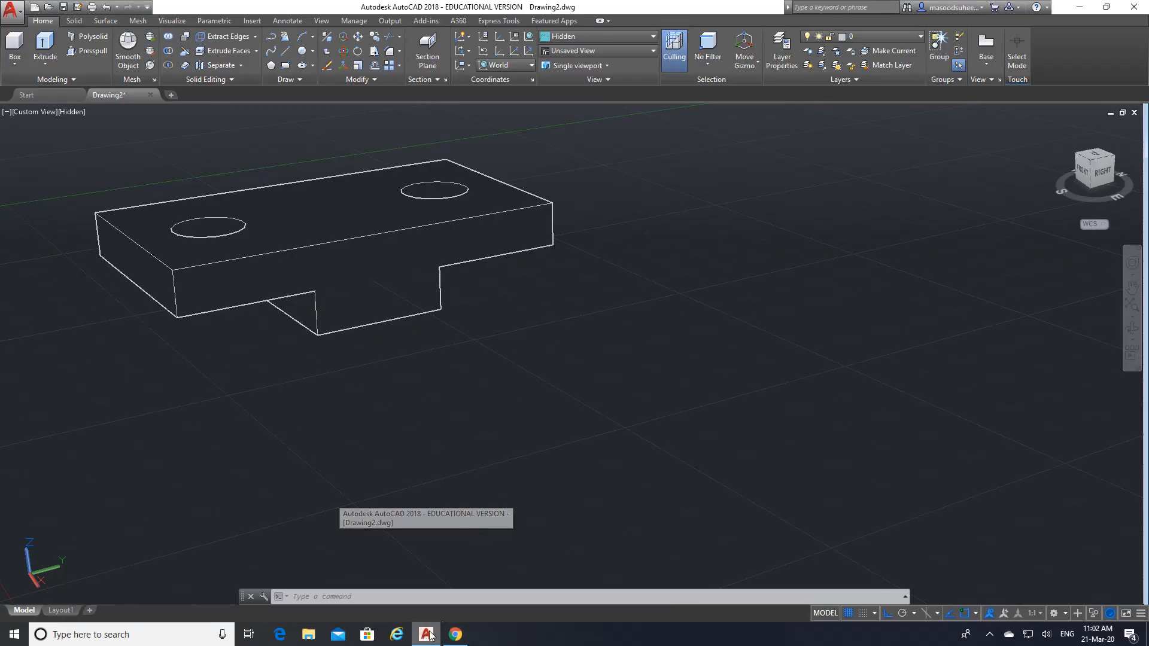
click(281, 52)
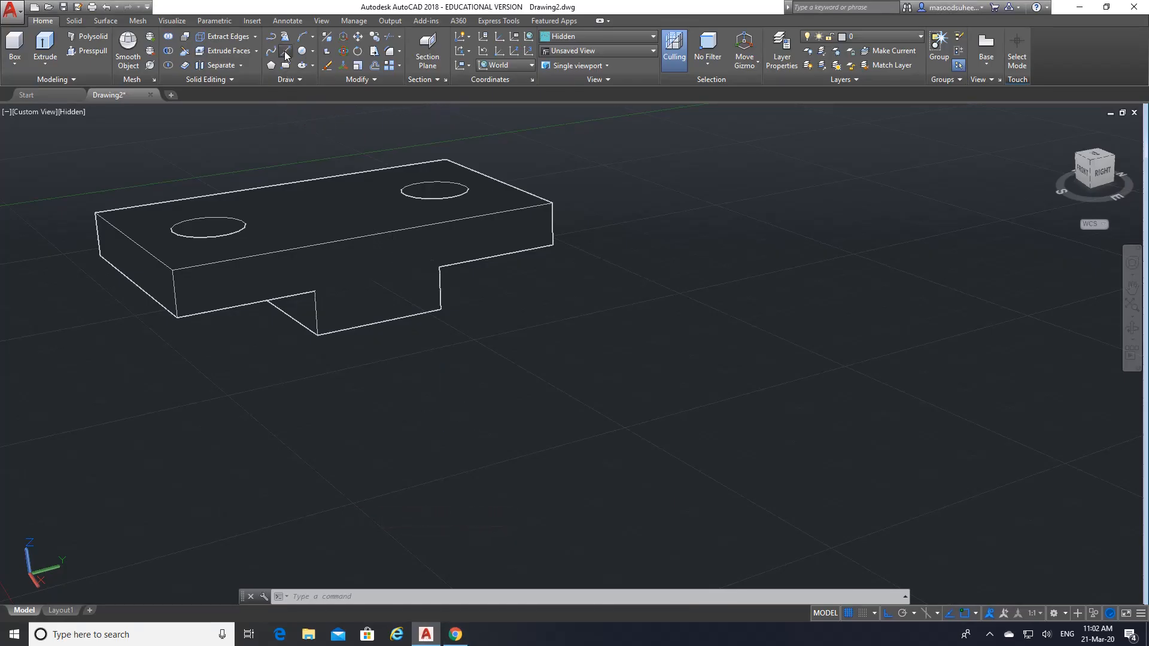
click(691, 221)
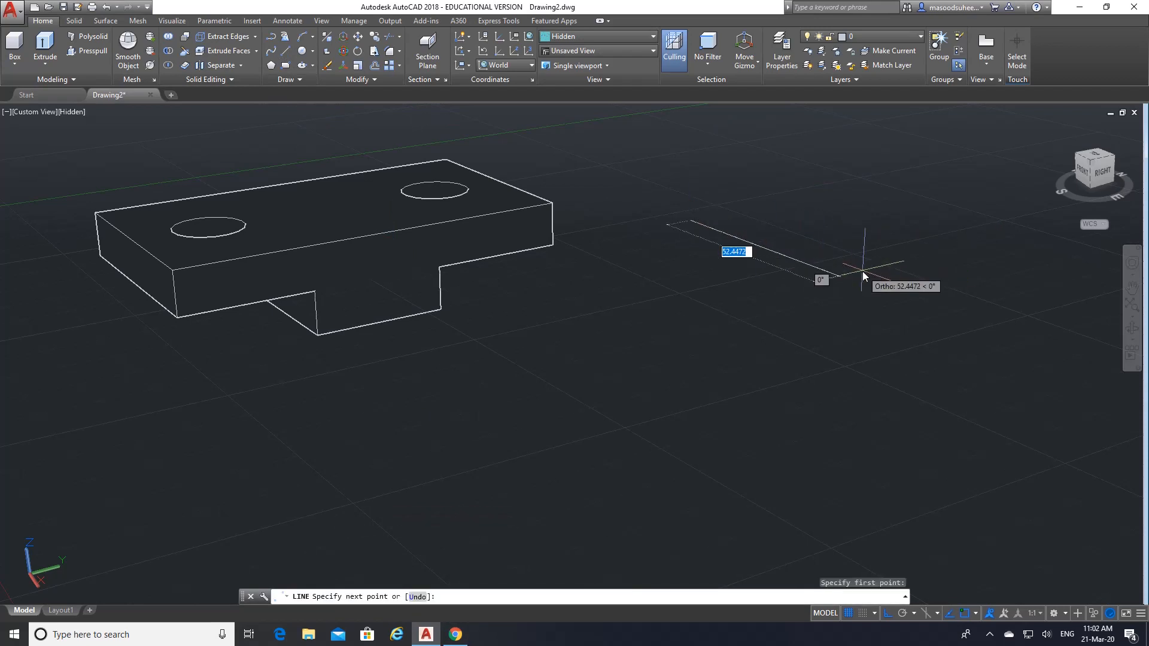
text(50)
key(Return)
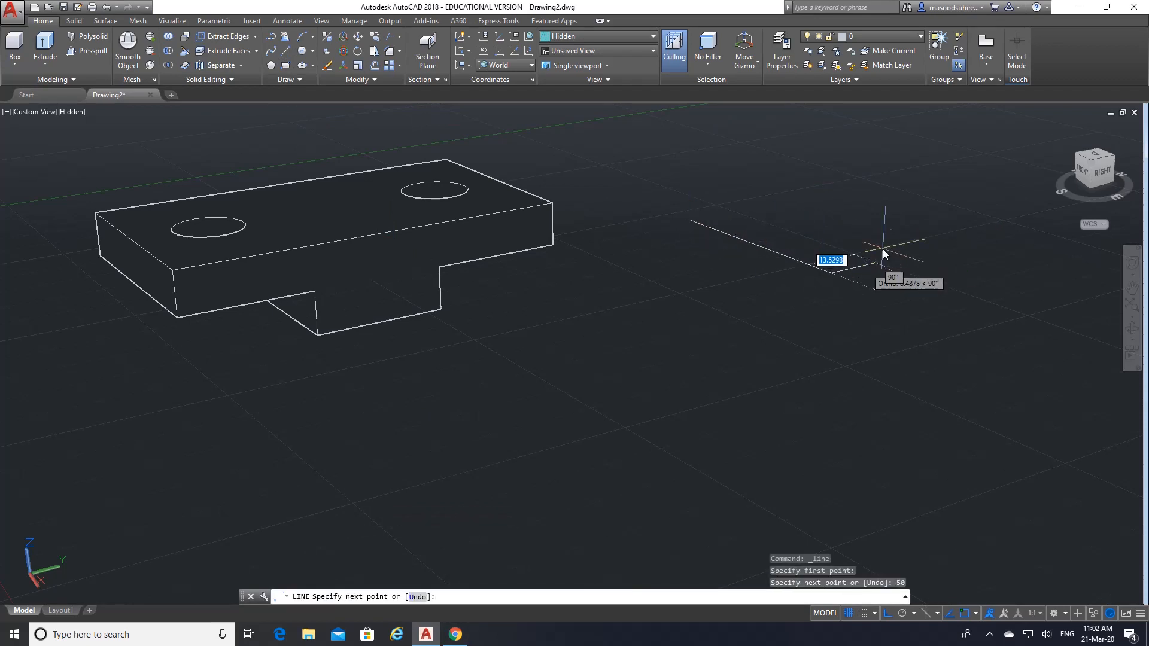
text(50)
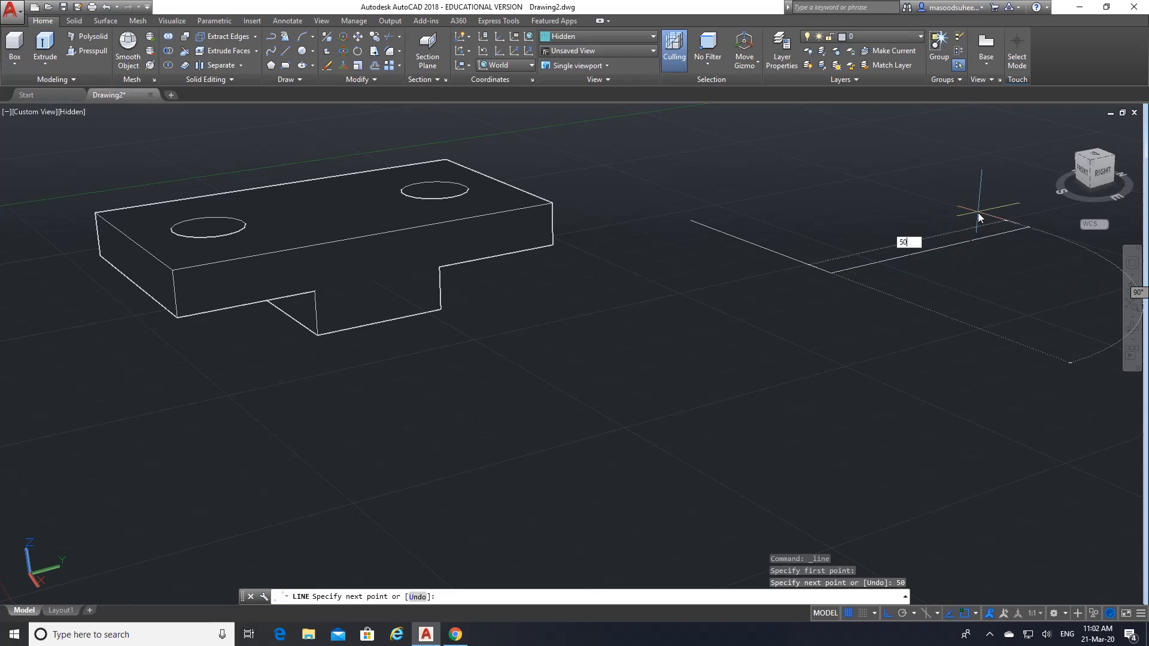
key(Return)
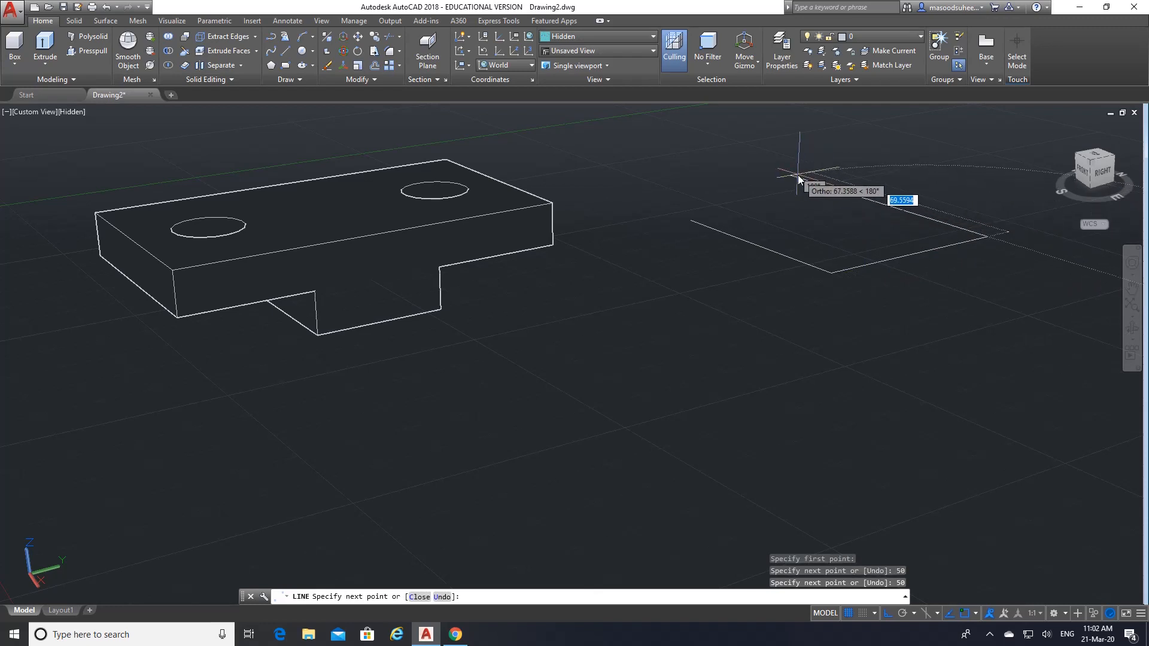
text(50)
key(Return)
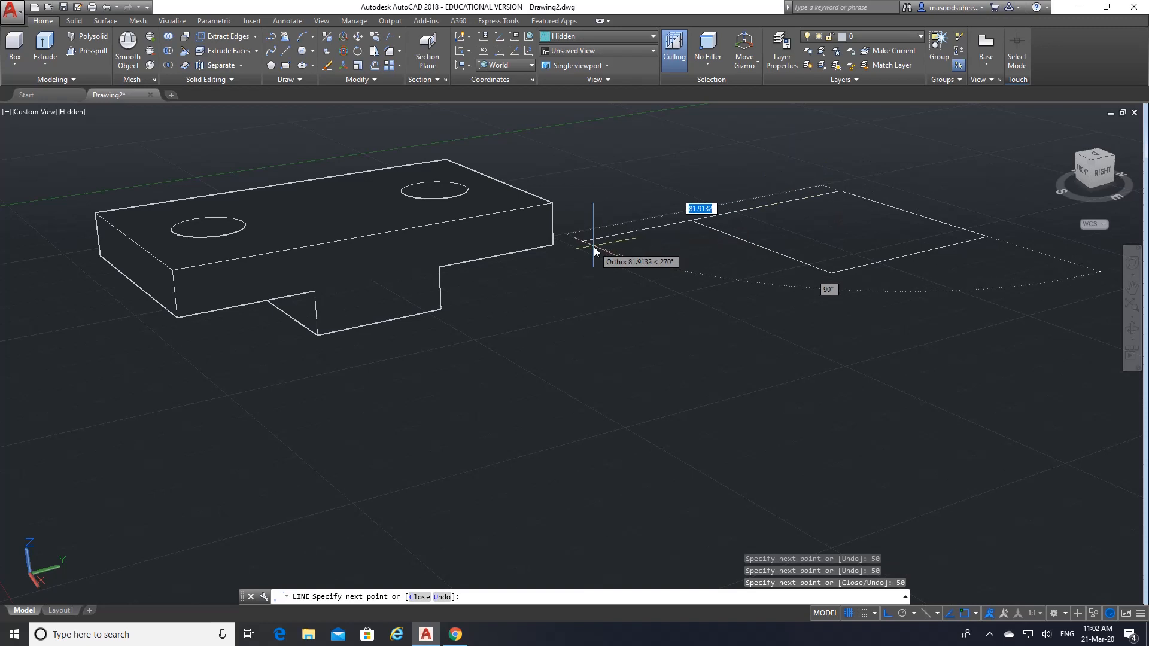
text(c)
key(Return)
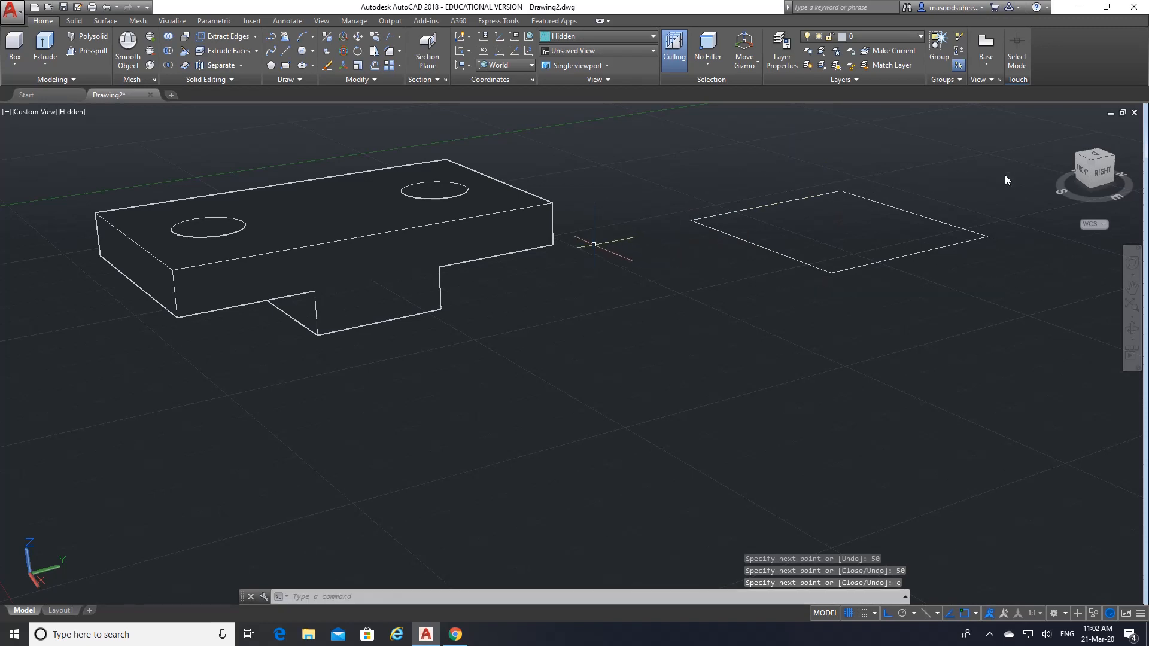
- Draw a diagonal line between two opposite corners of the 50 by 50 square, using intersection snap instead of midpoint
click(1132, 287)
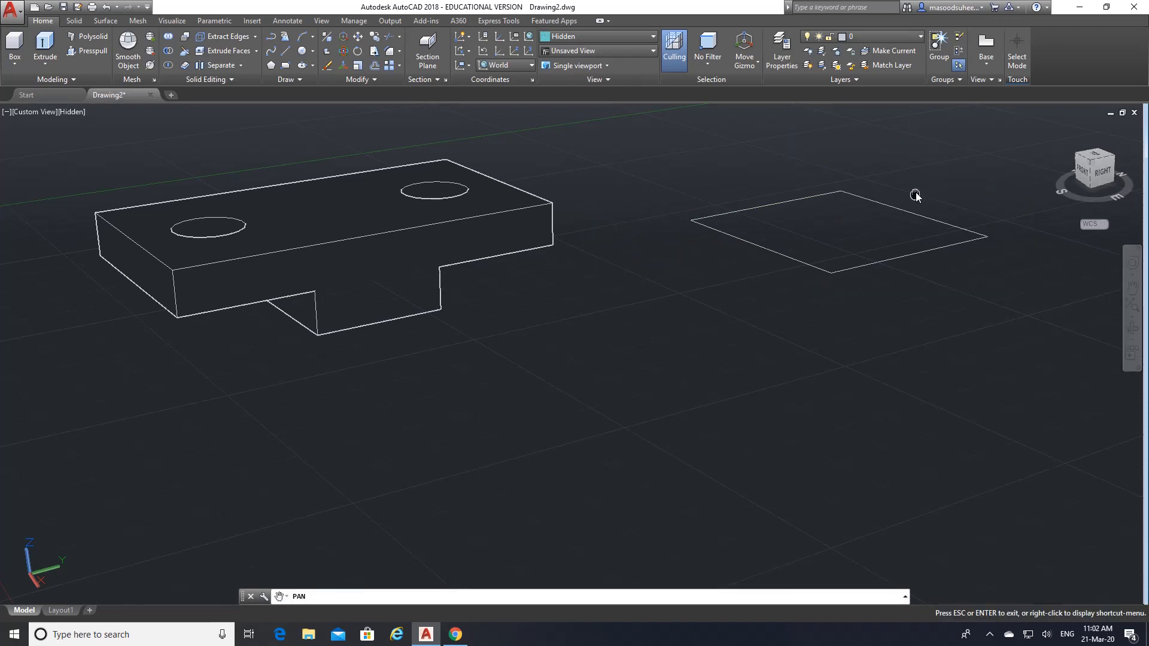
drag(916, 196, 728, 313)
right_click(712, 321)
click(732, 332)
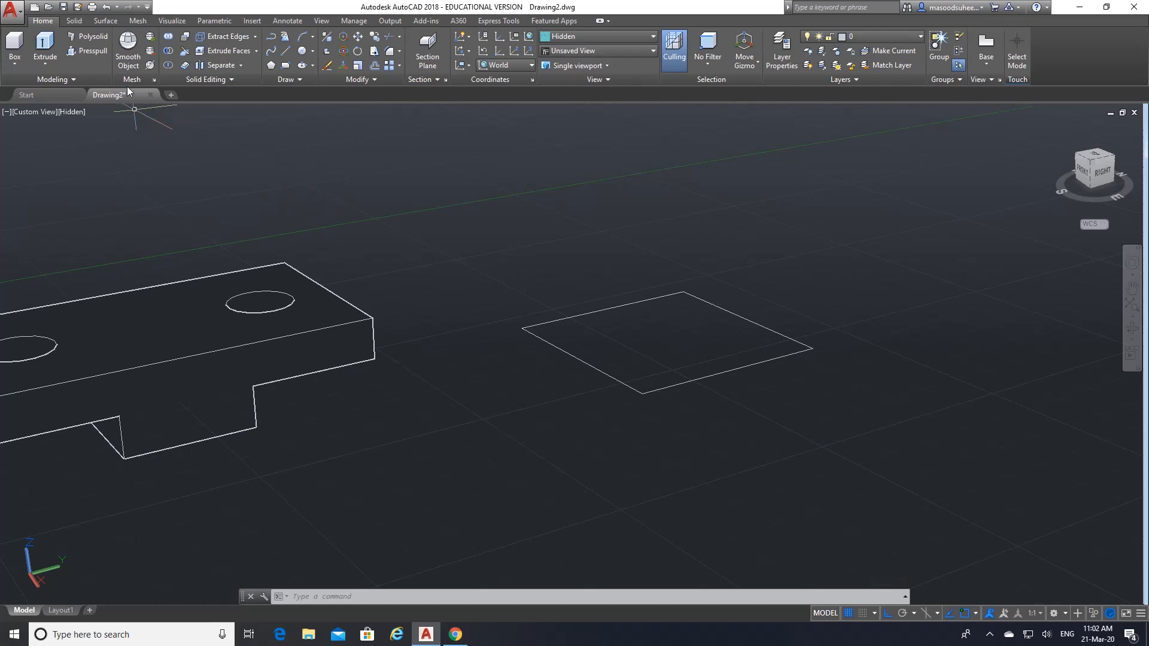
click(286, 53)
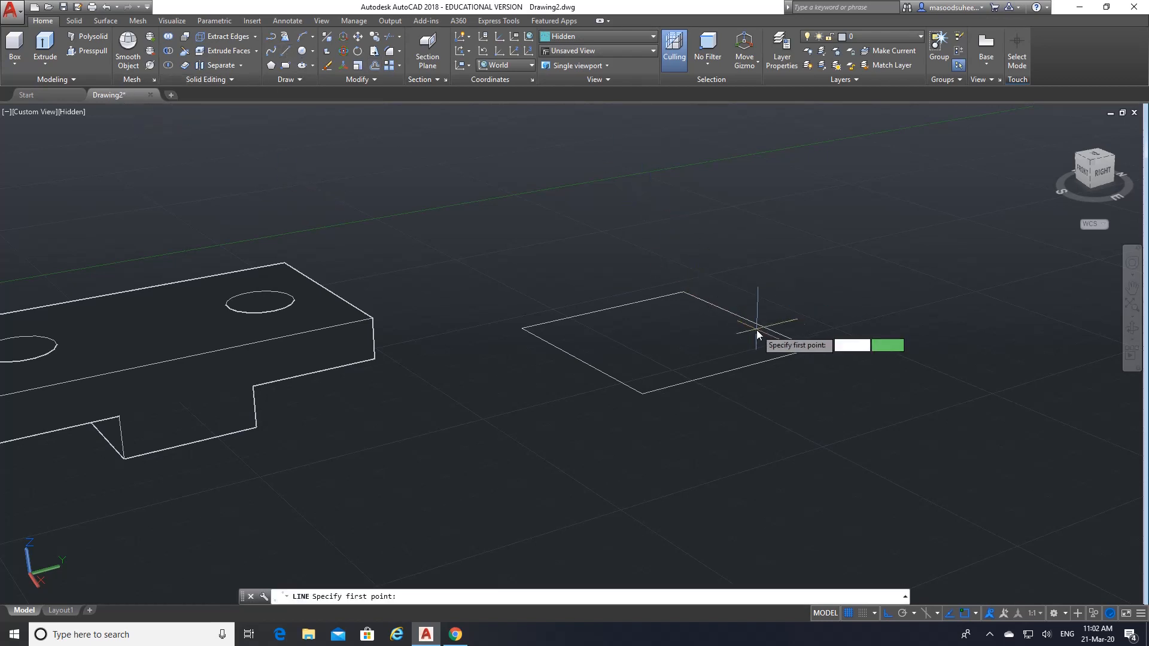
click(975, 614)
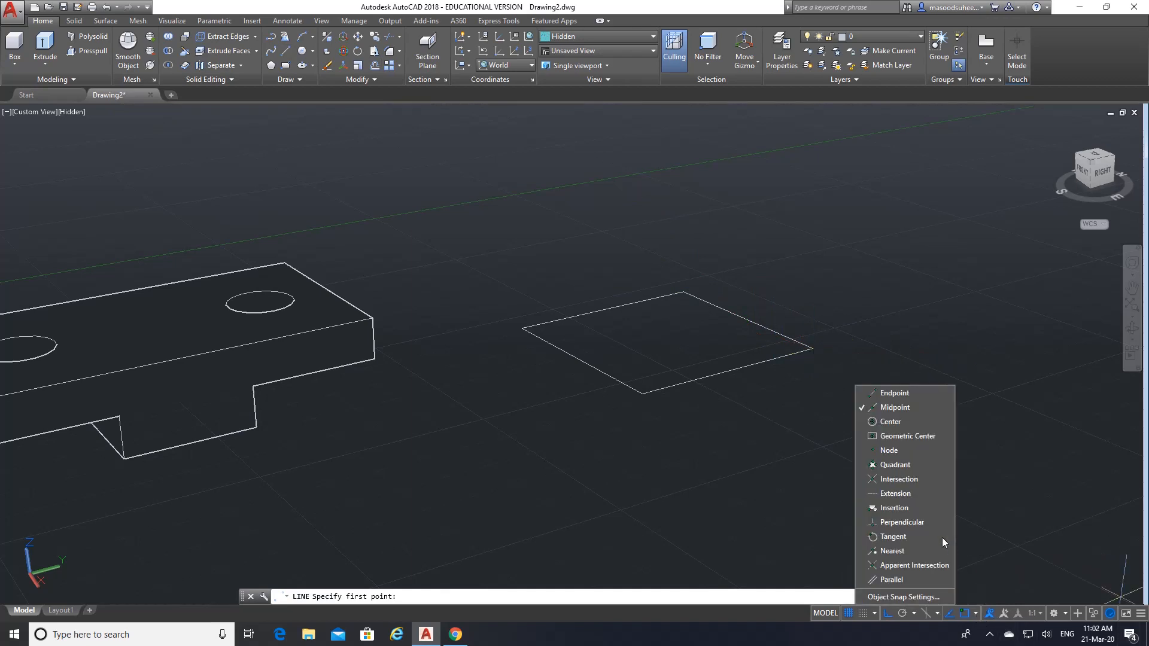
click(896, 479)
click(905, 408)
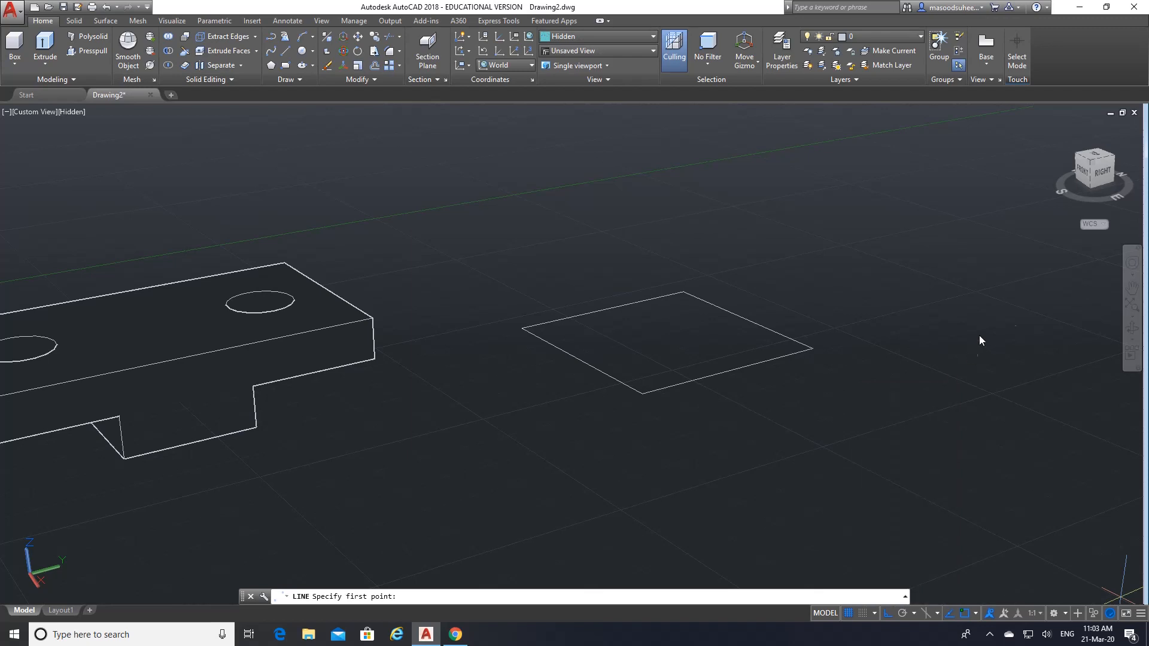
click(813, 350)
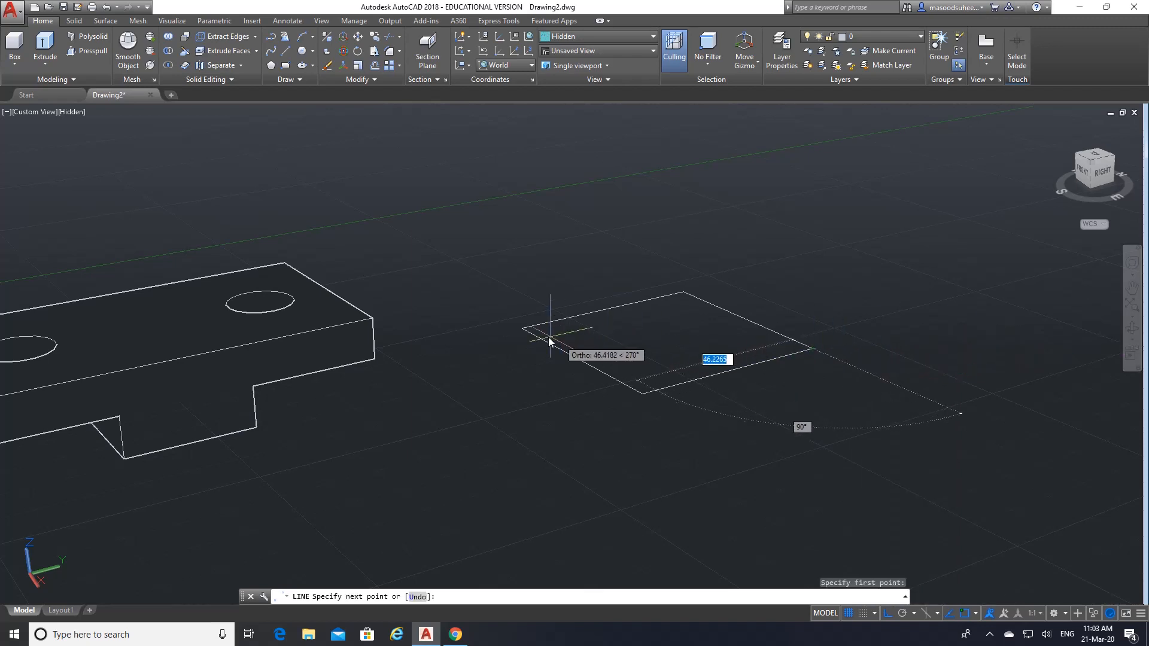
click(529, 333)
key(Return)
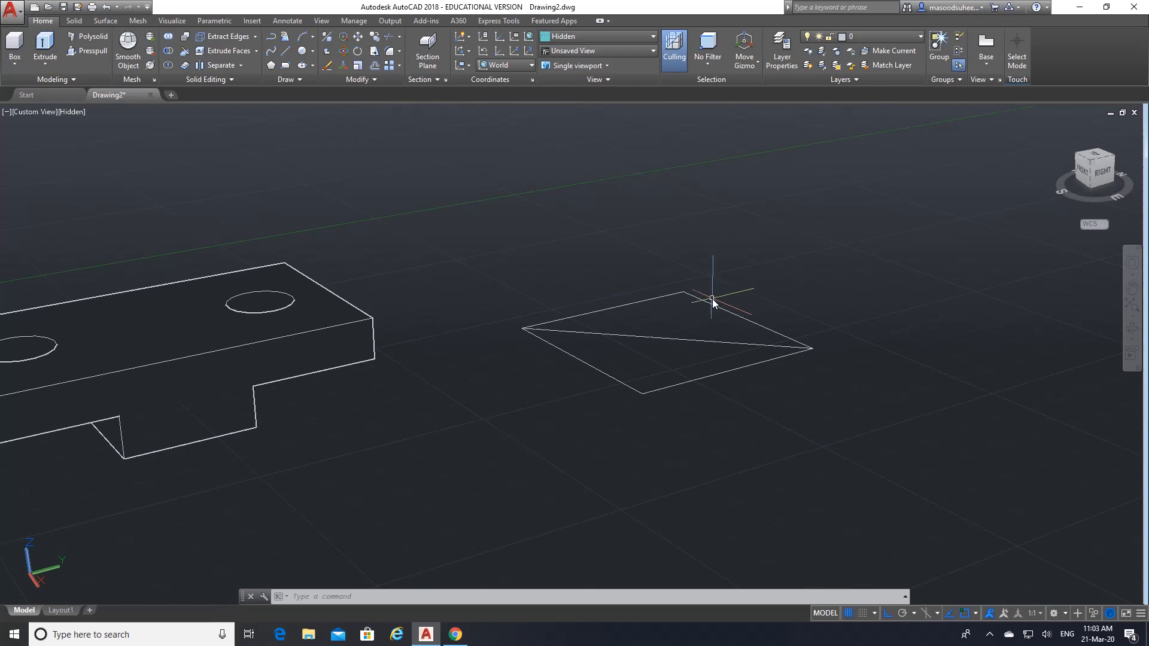
- Check Exercise 11.pdf again, and in AutoCAD draw a 40 diameter circle in the empty space beyond the square
click(453, 635)
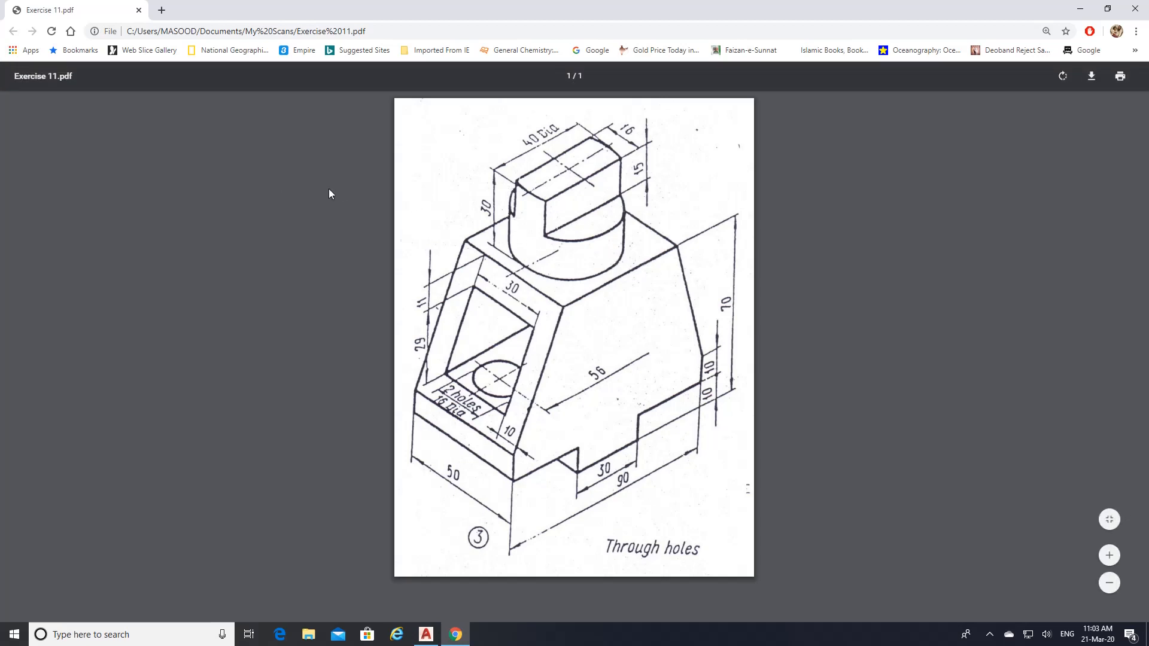
click(425, 634)
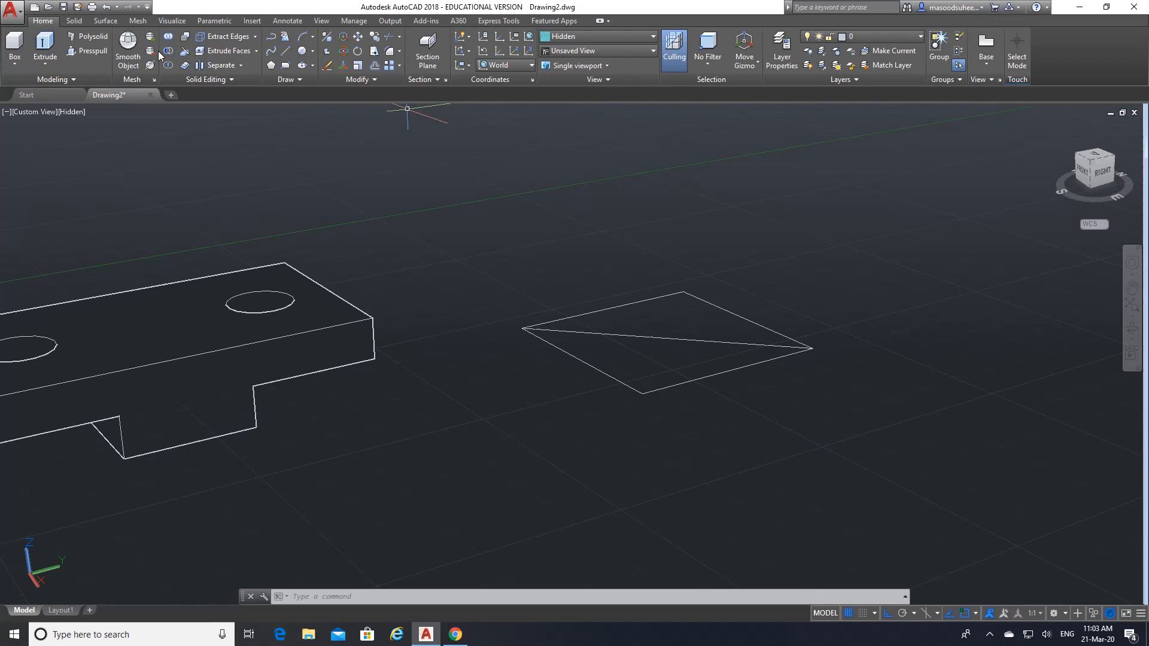
click(312, 51)
click(279, 95)
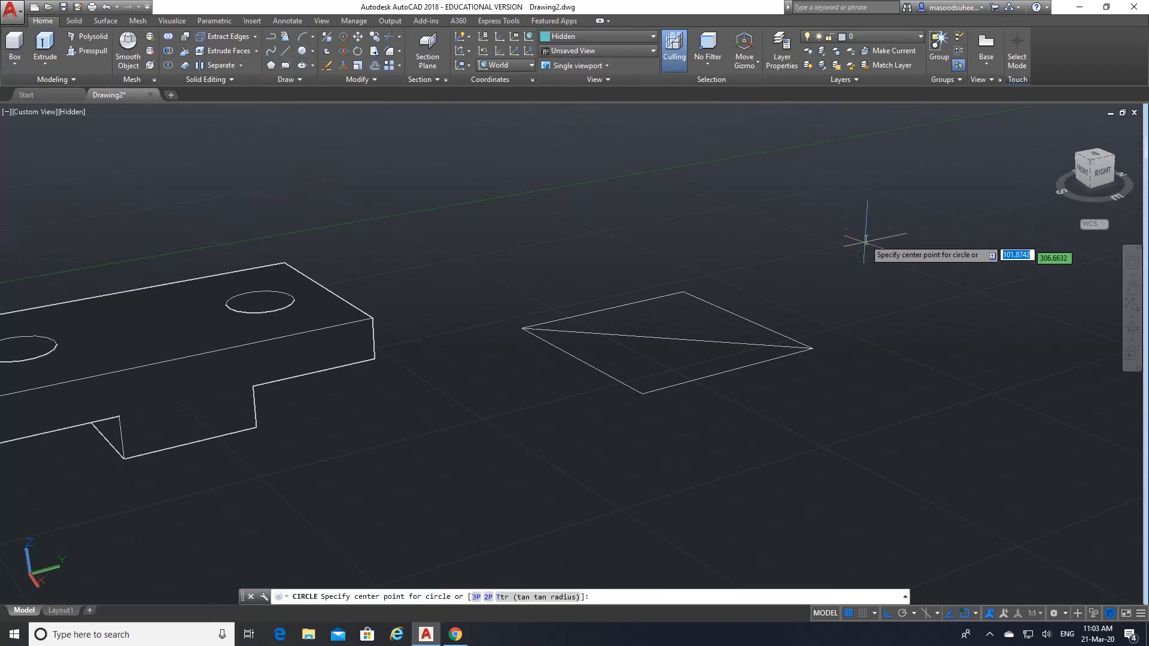
click(865, 224)
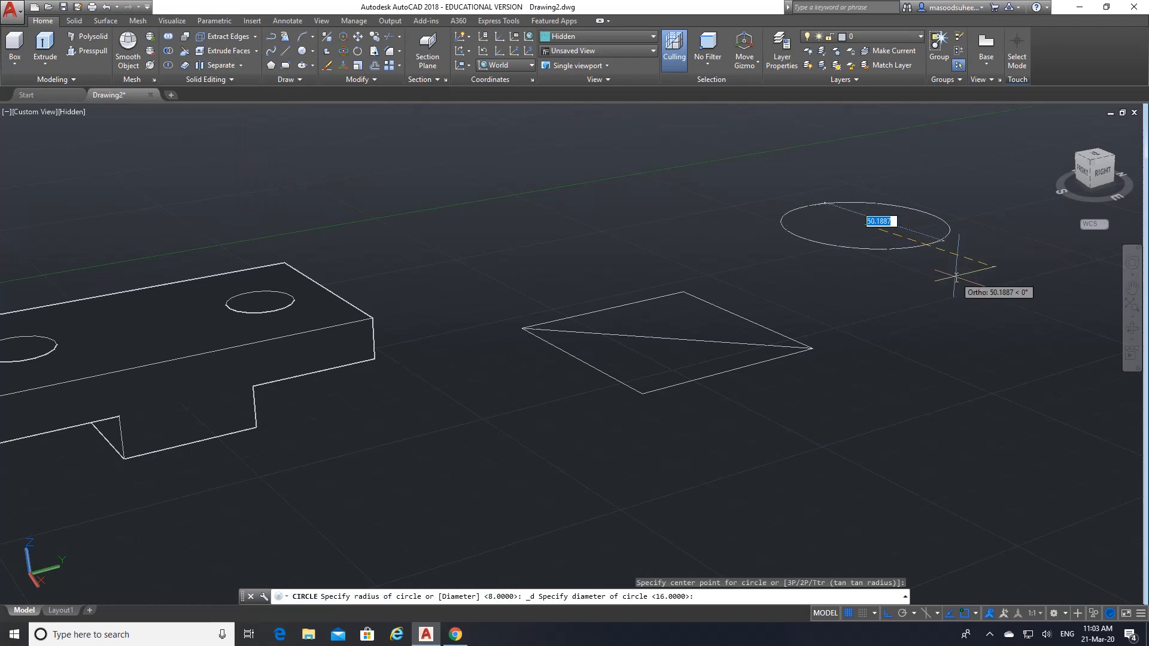
text(40)
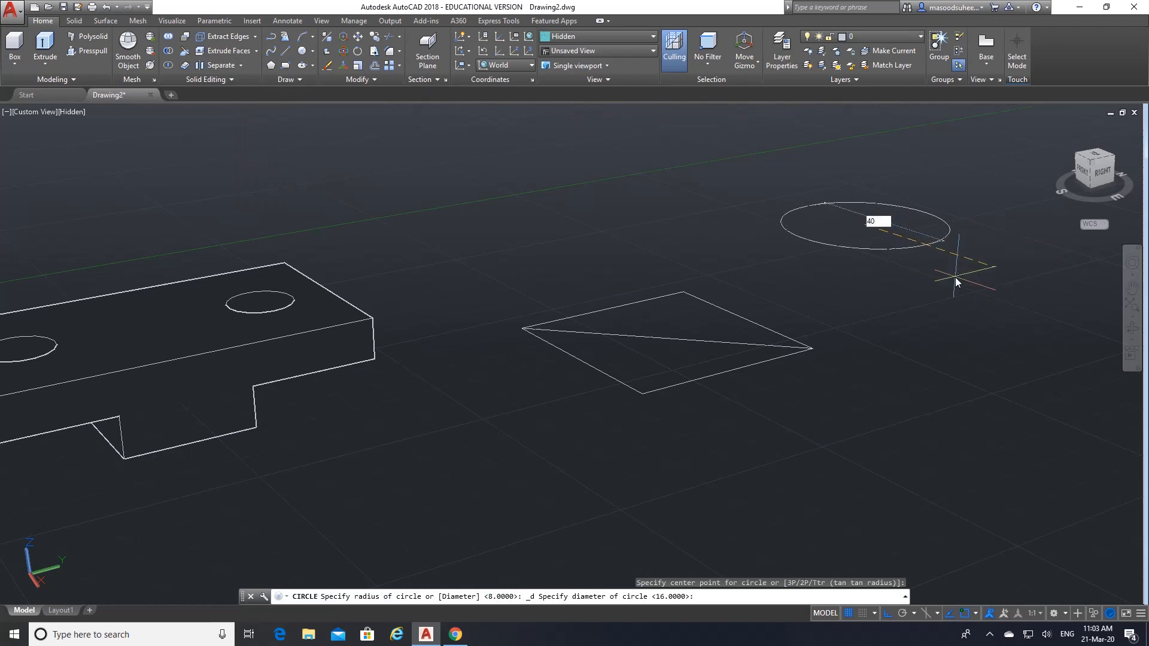
key(Return)
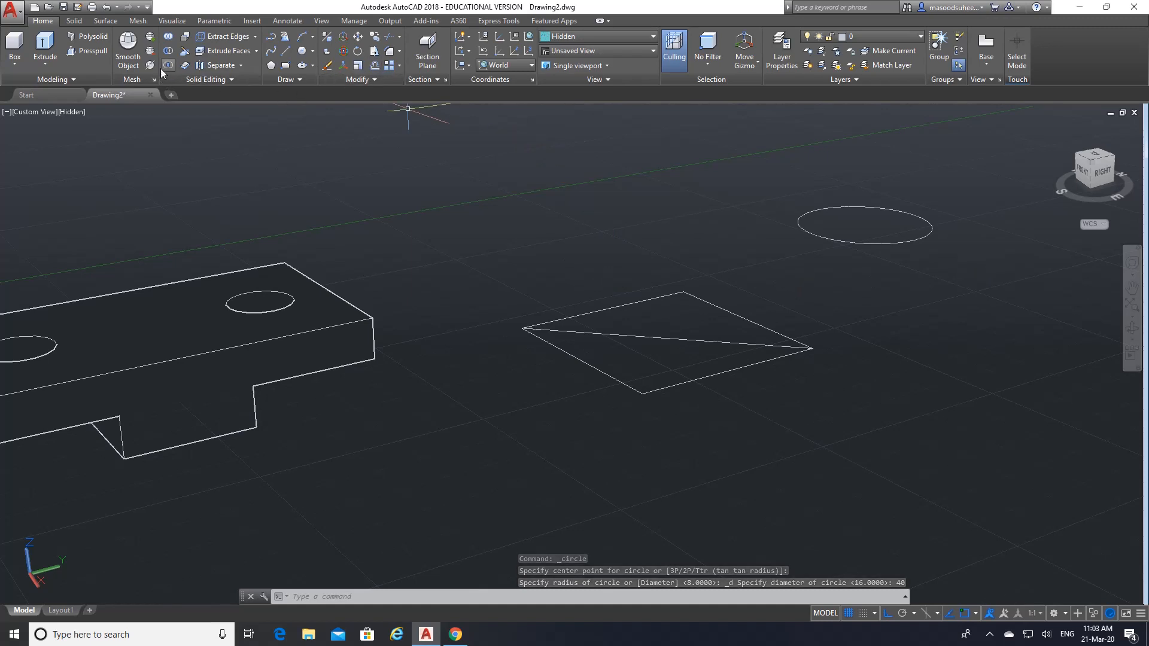
- Presspull the 40 diameter circle upward to a height of 15
click(92, 52)
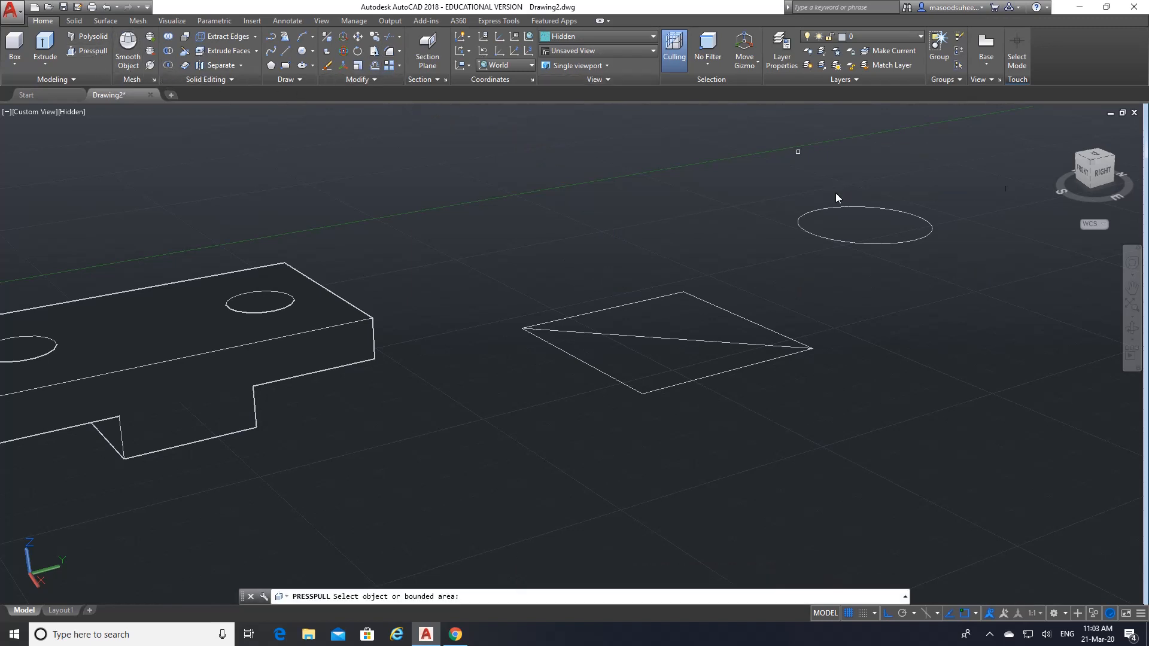
click(849, 236)
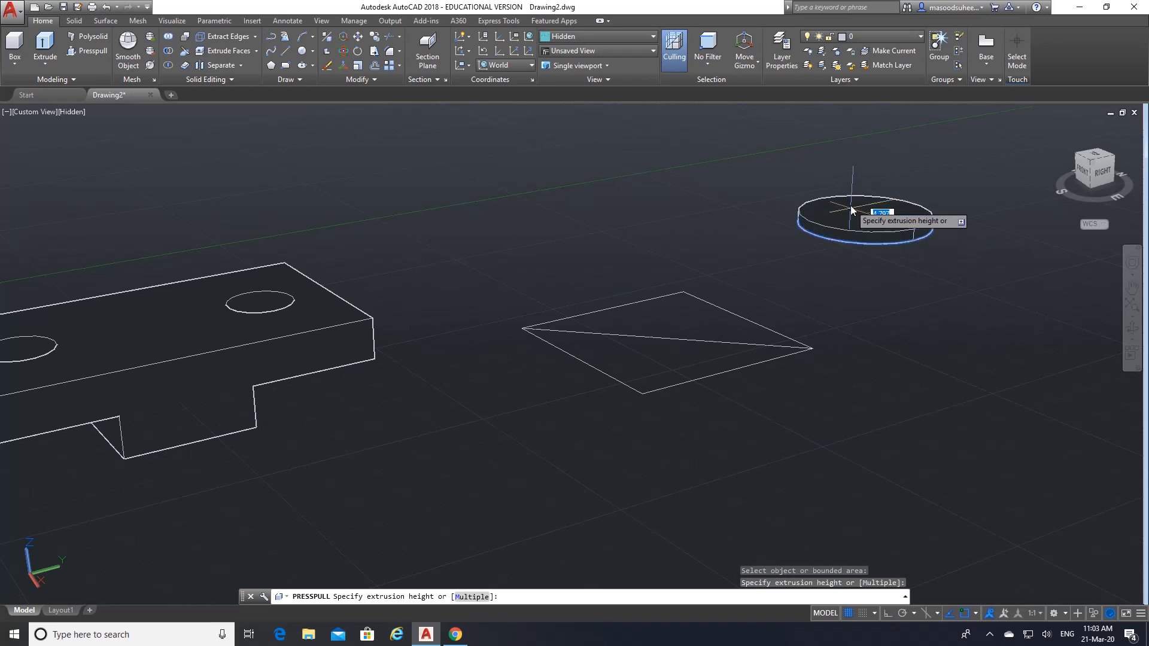
text(15)
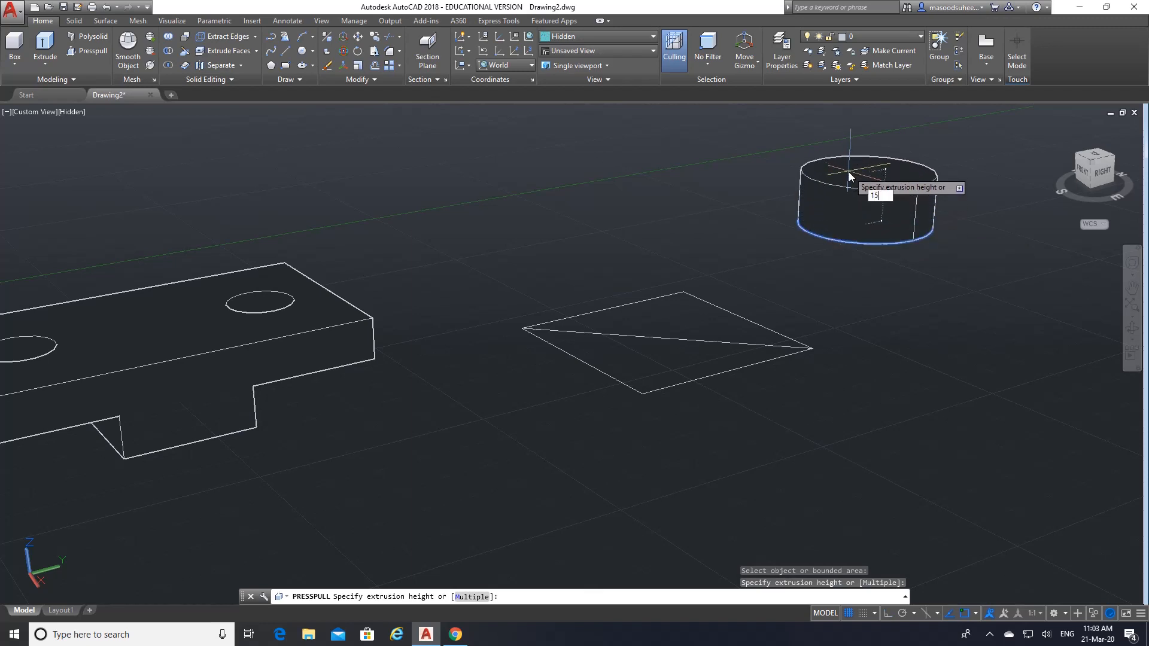
key(Return)
key(Return)
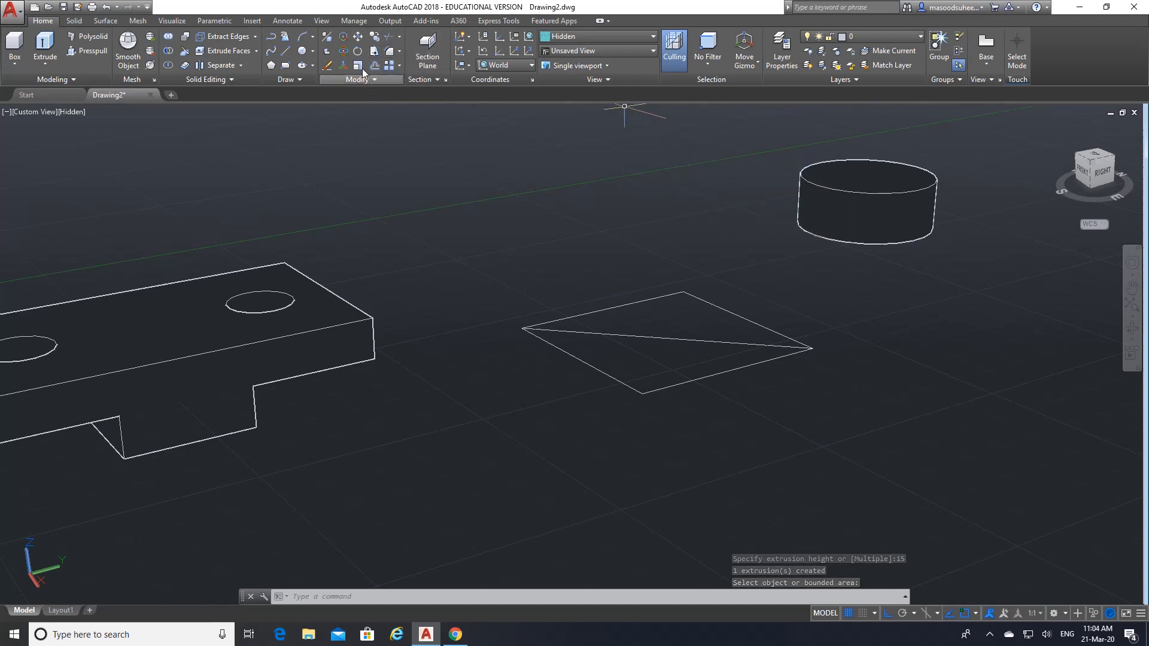
- Move the 15 high cylinder off its circle, about 85 units along the negative X axis
click(358, 36)
click(887, 198)
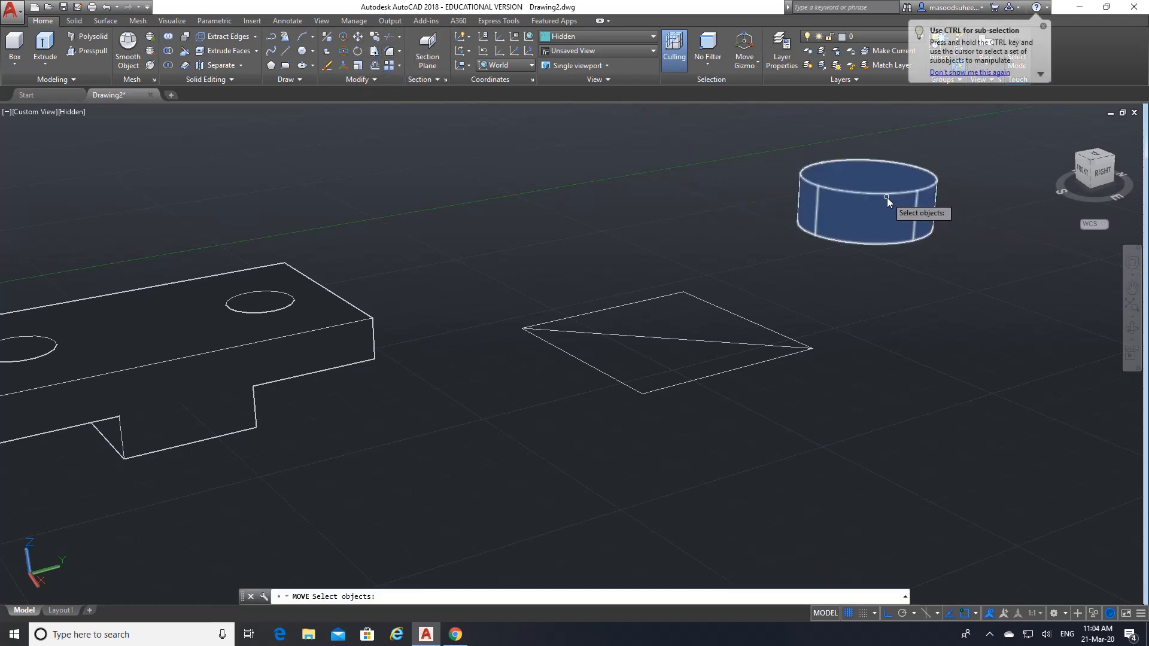
key(Return)
click(887, 198)
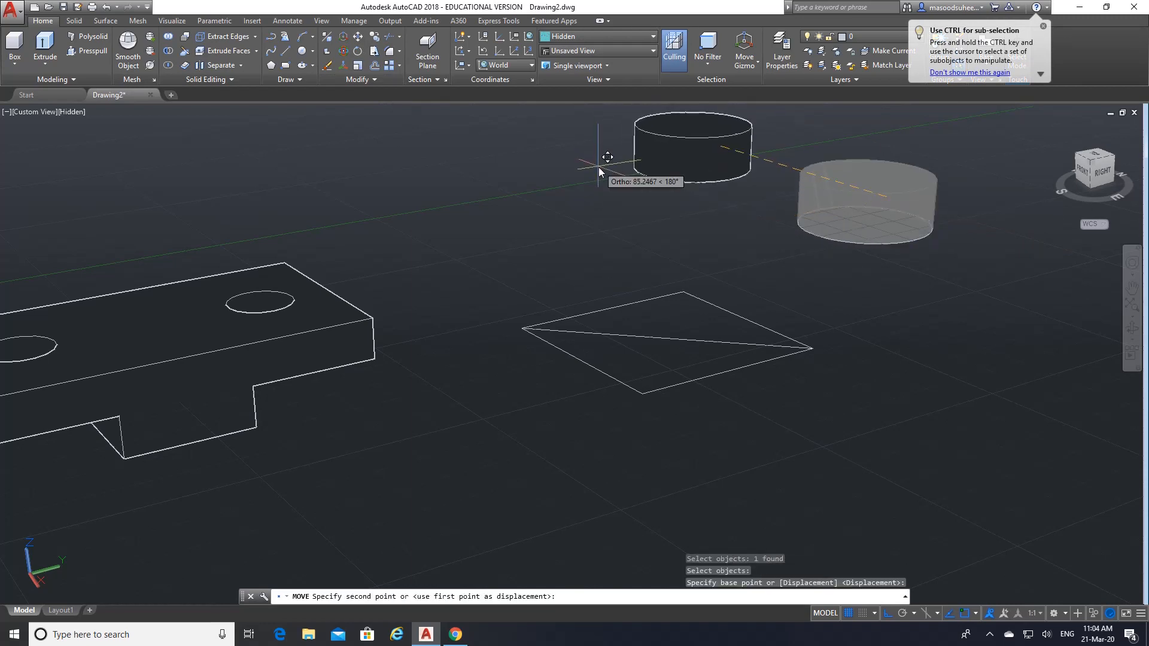
click(598, 167)
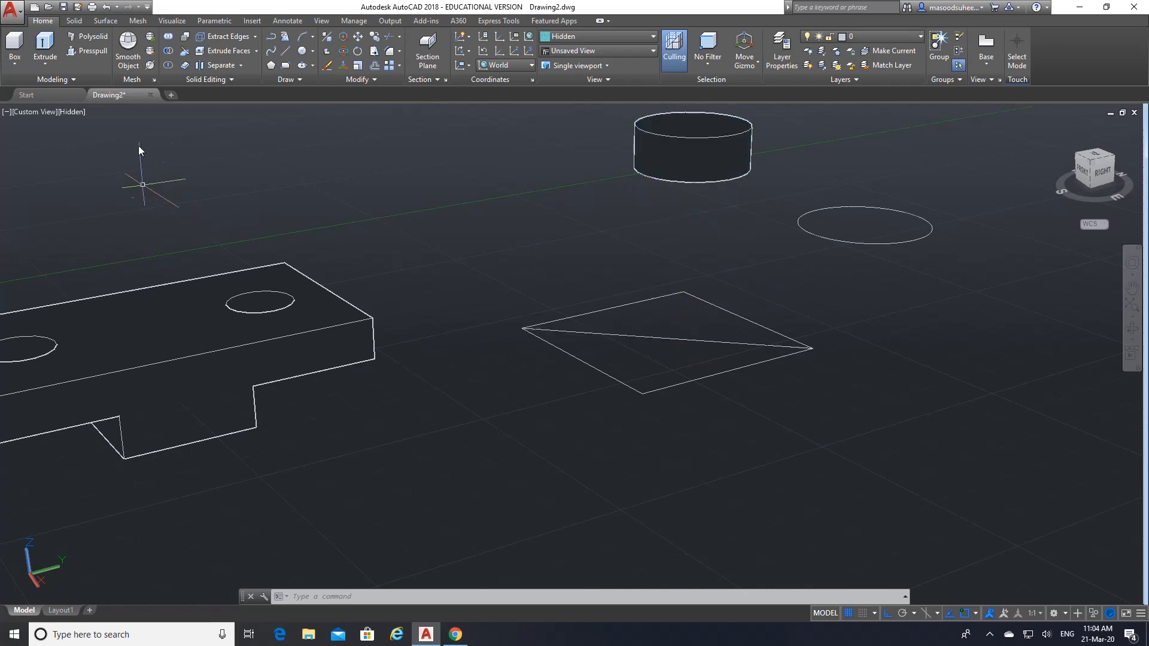
- Using midpoint and center snaps, move the 15 high cylinder by its bottom center onto the midpoint of the square's diagonal
click(975, 614)
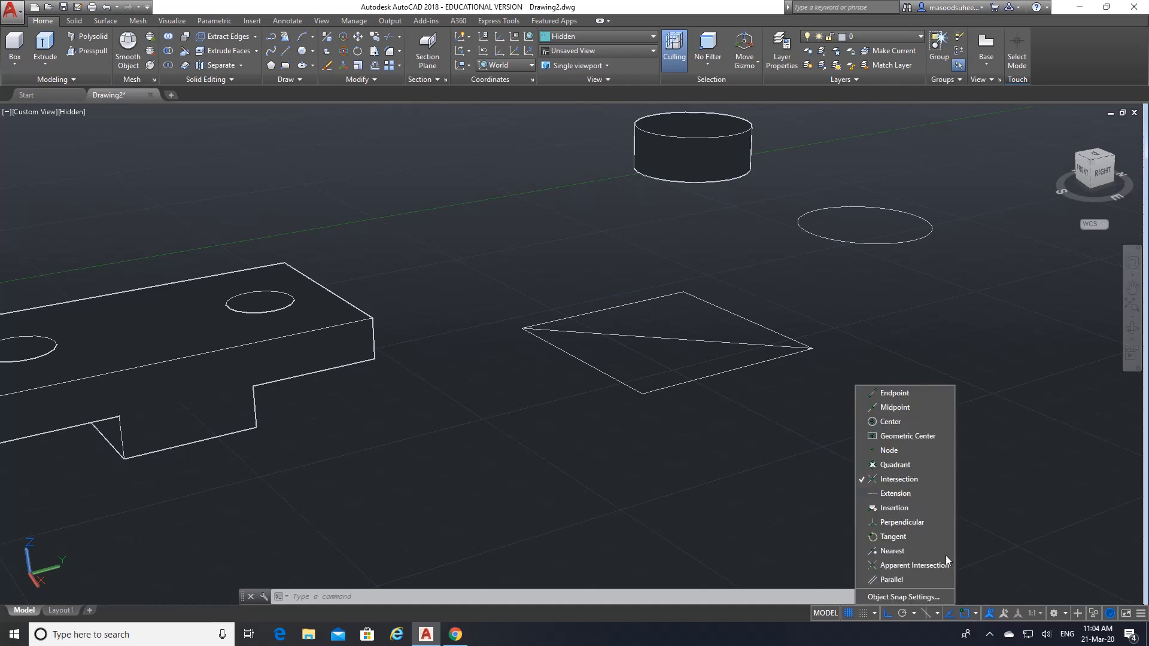
click(906, 486)
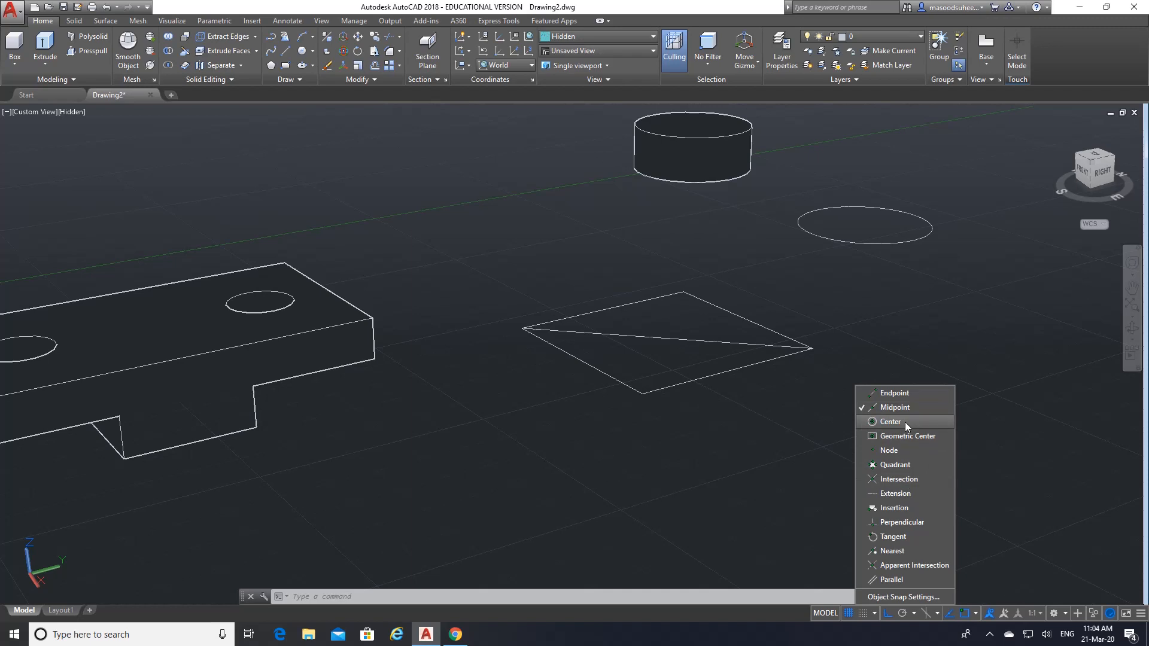
click(905, 422)
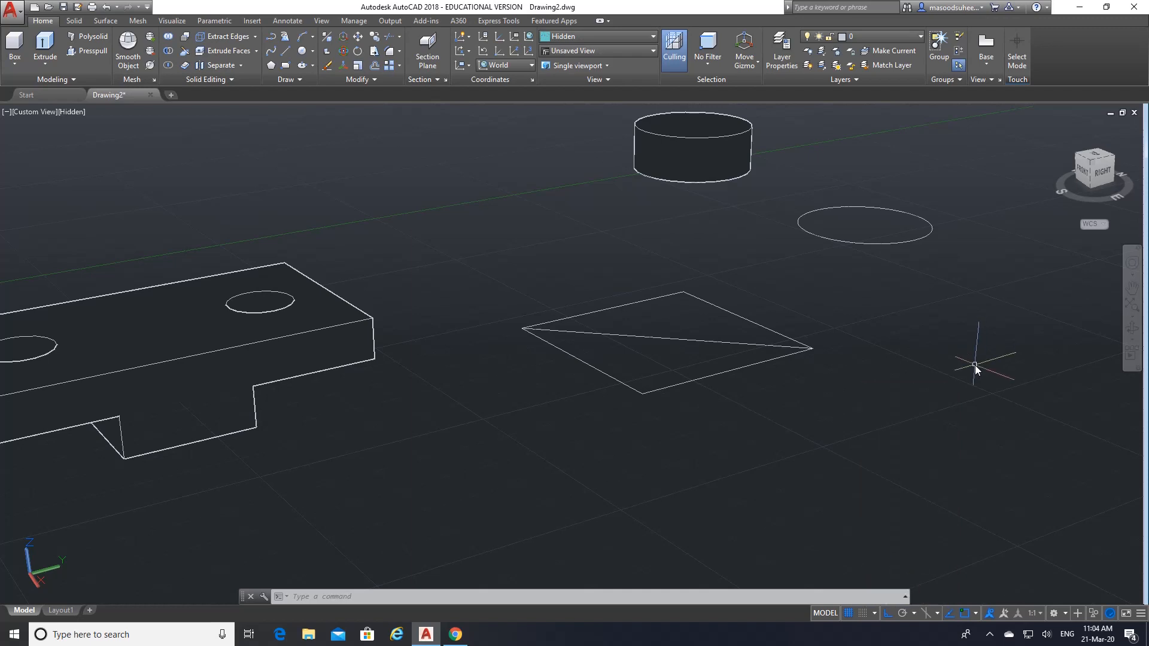
click(361, 39)
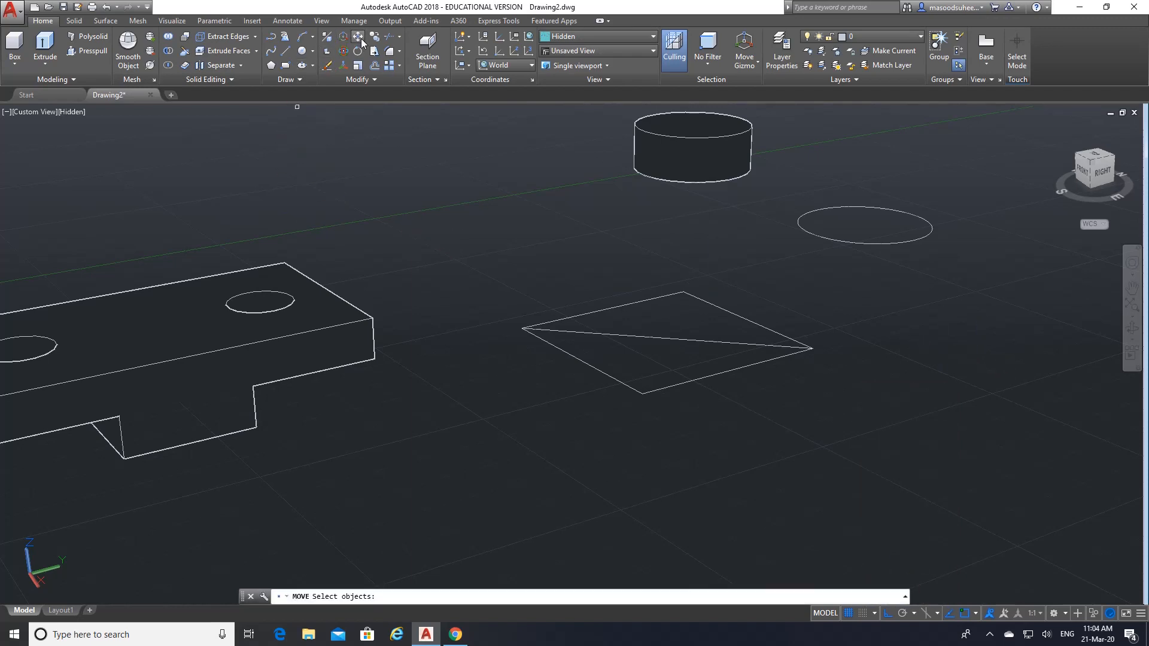
click(642, 131)
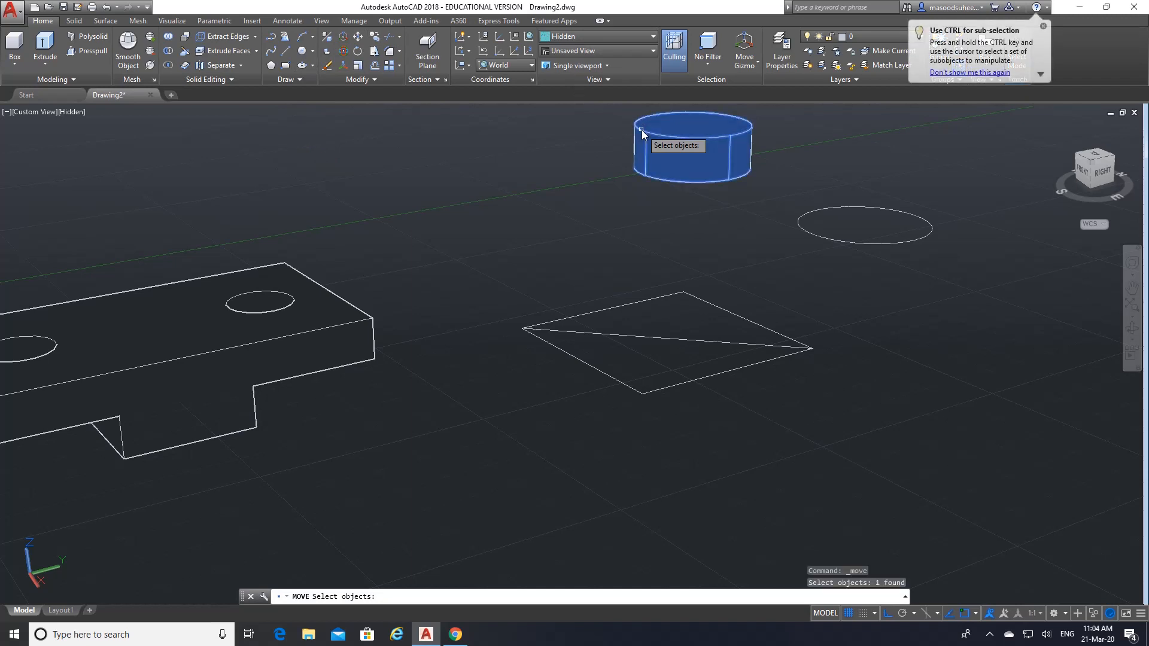
key(Return)
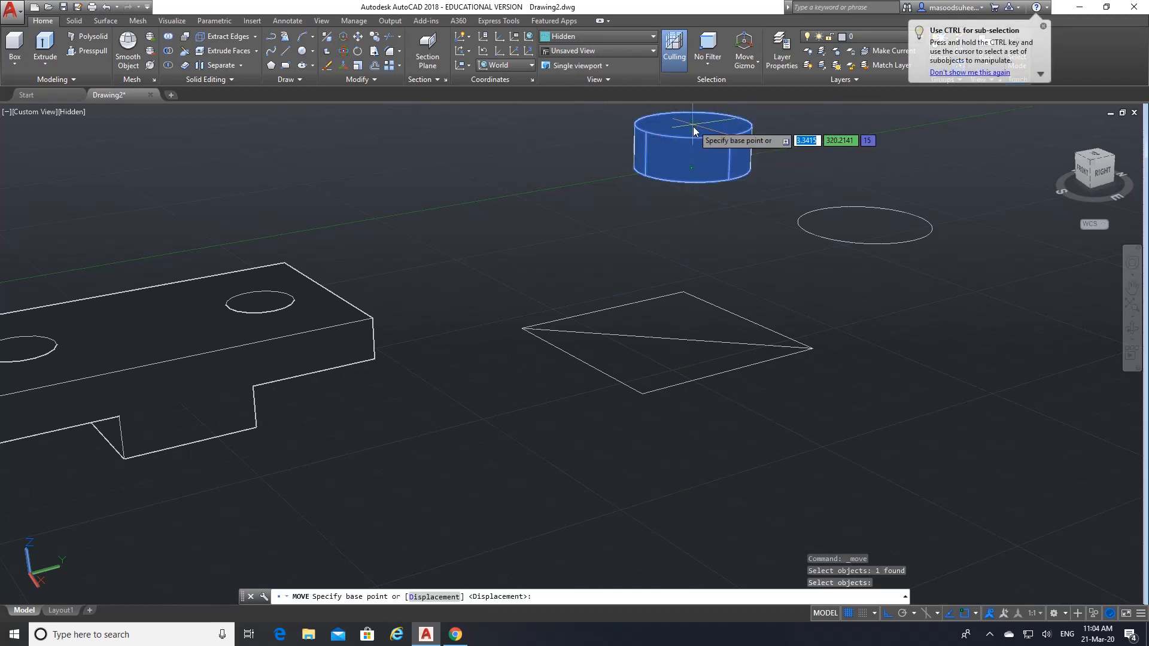
click(693, 173)
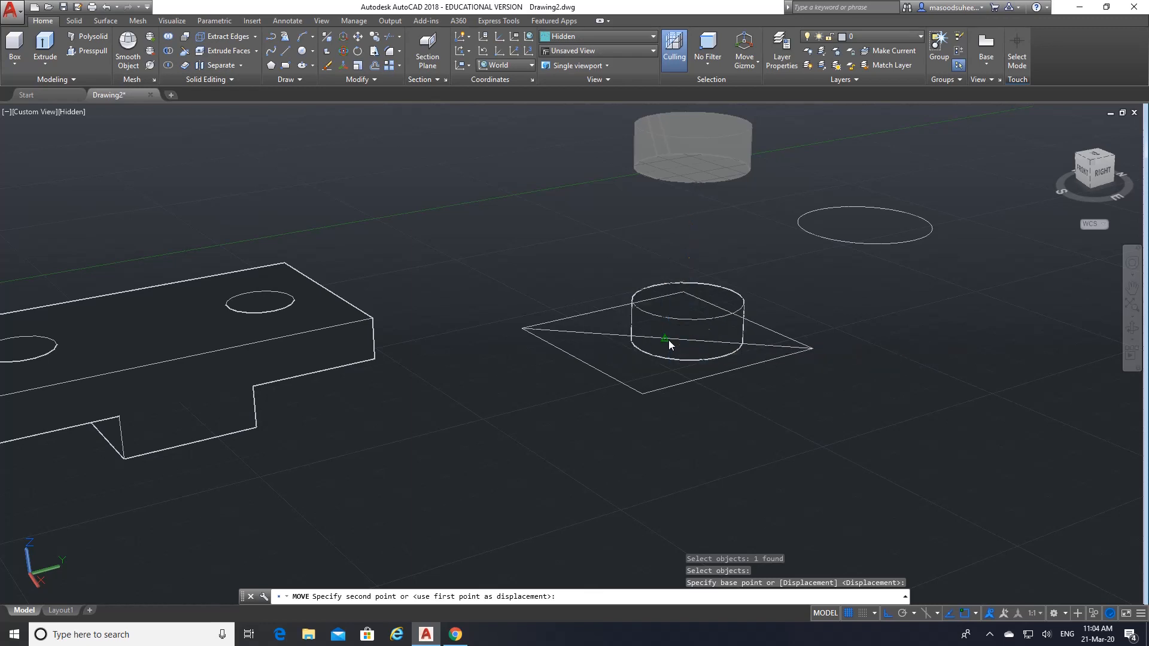
click(669, 341)
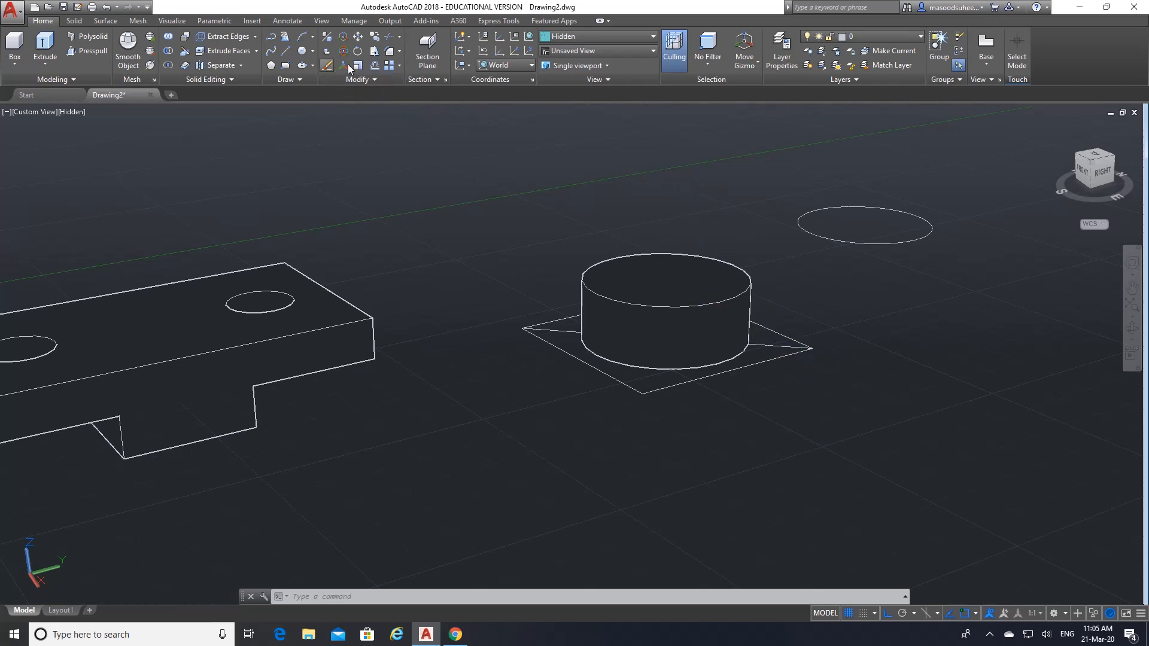
- Erase the 50 by 50 square and its diagonal line from under the cylinder
click(327, 65)
click(816, 383)
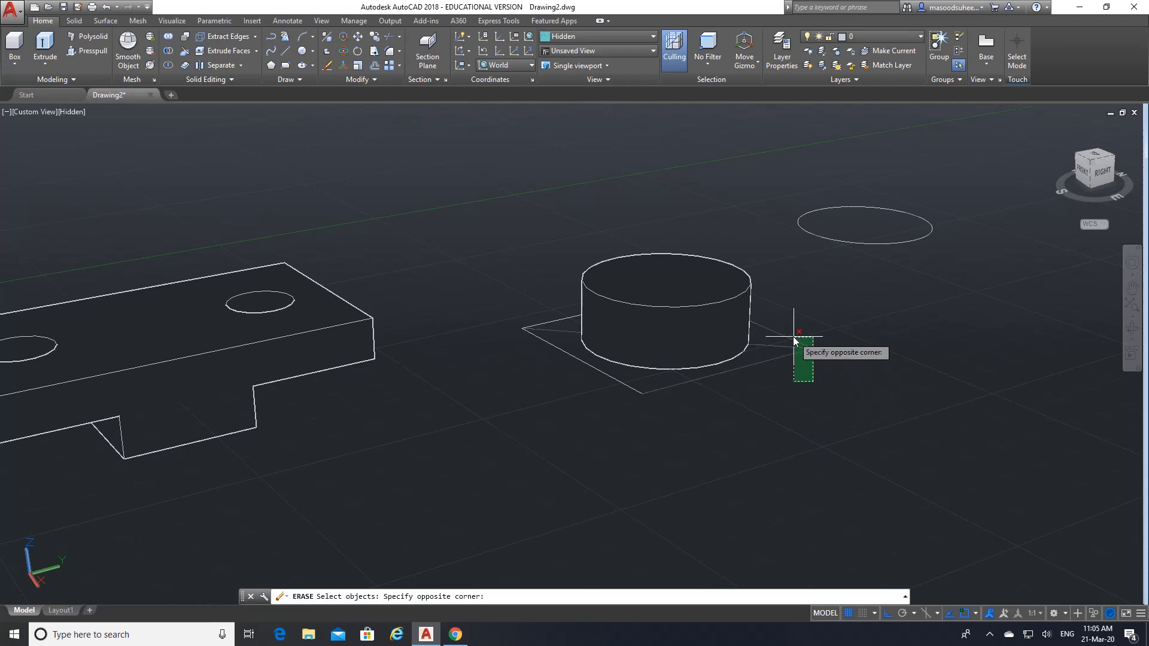
click(769, 310)
click(571, 383)
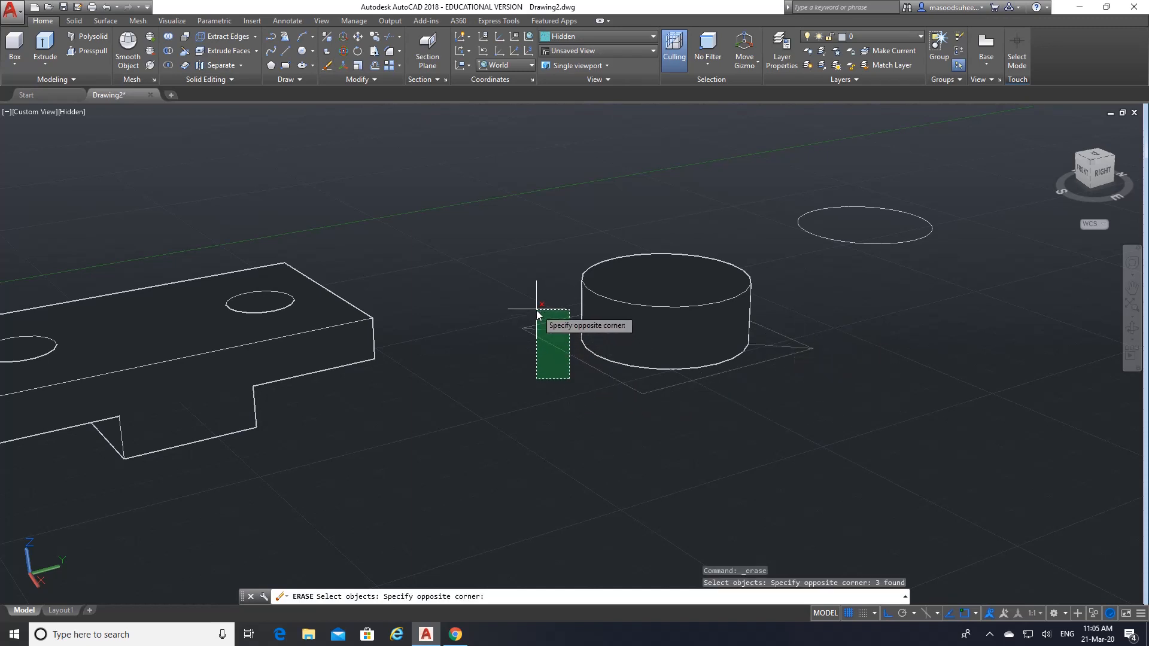
click(536, 310)
key(Return)
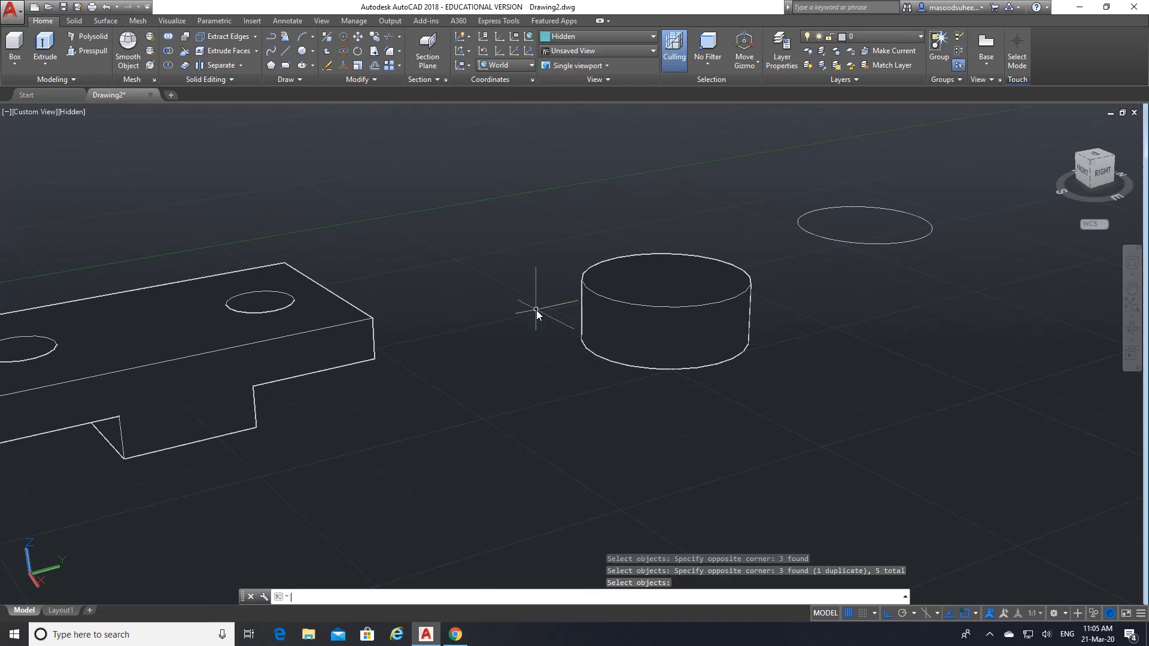
click(88, 50)
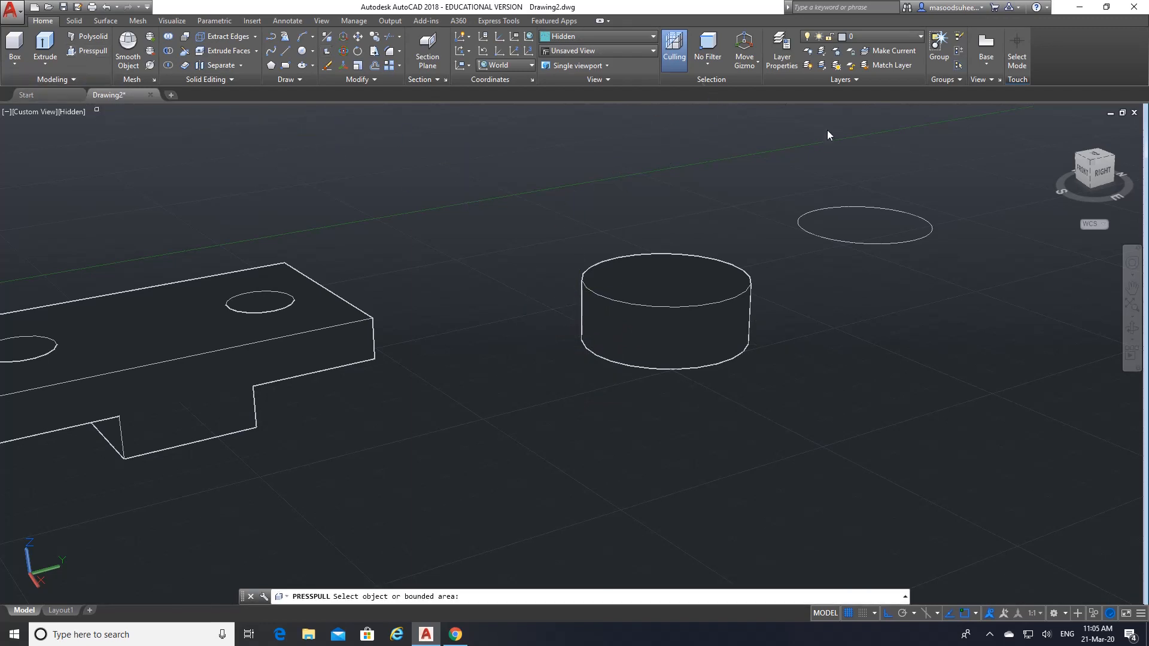
click(843, 225)
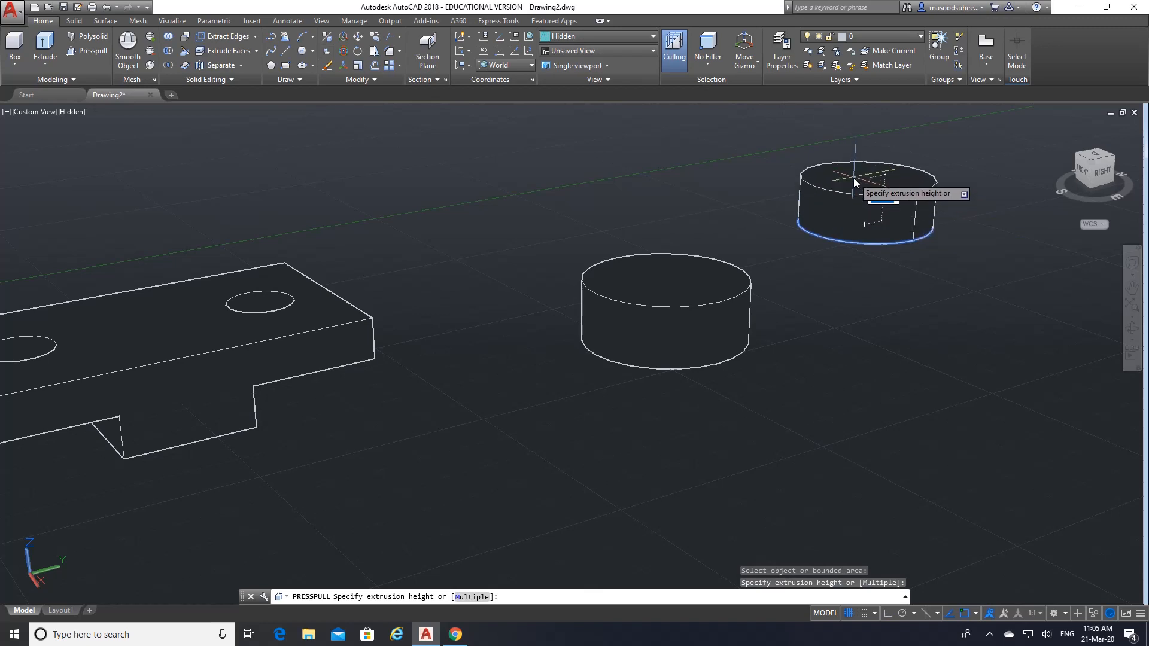
key(Escape)
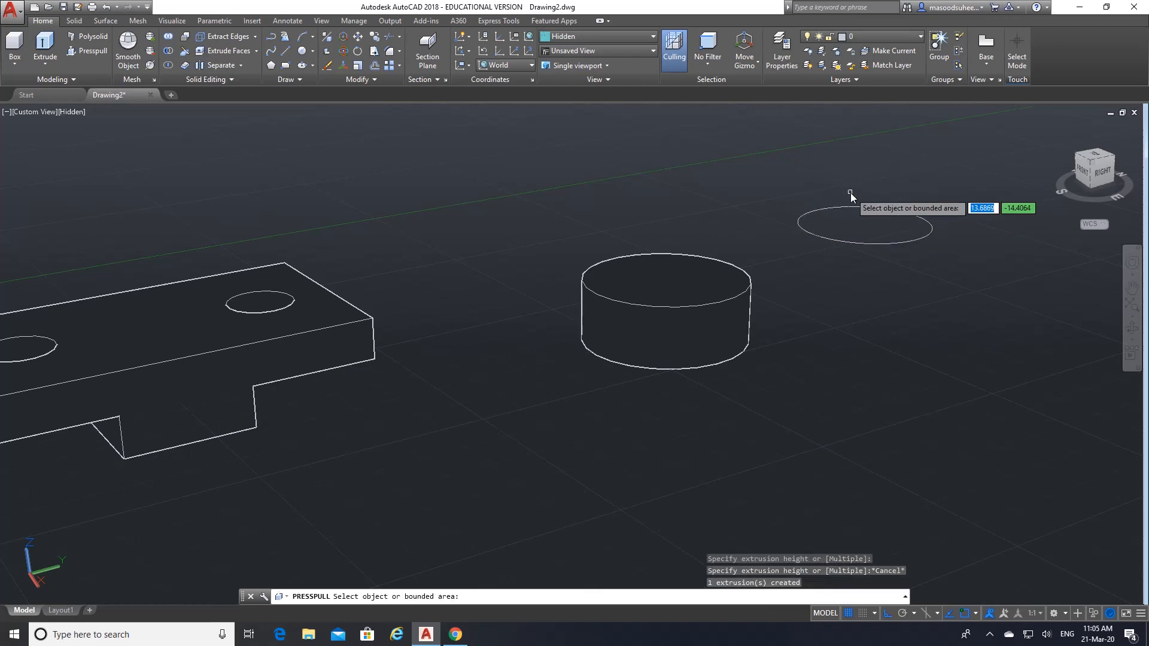
key(Return)
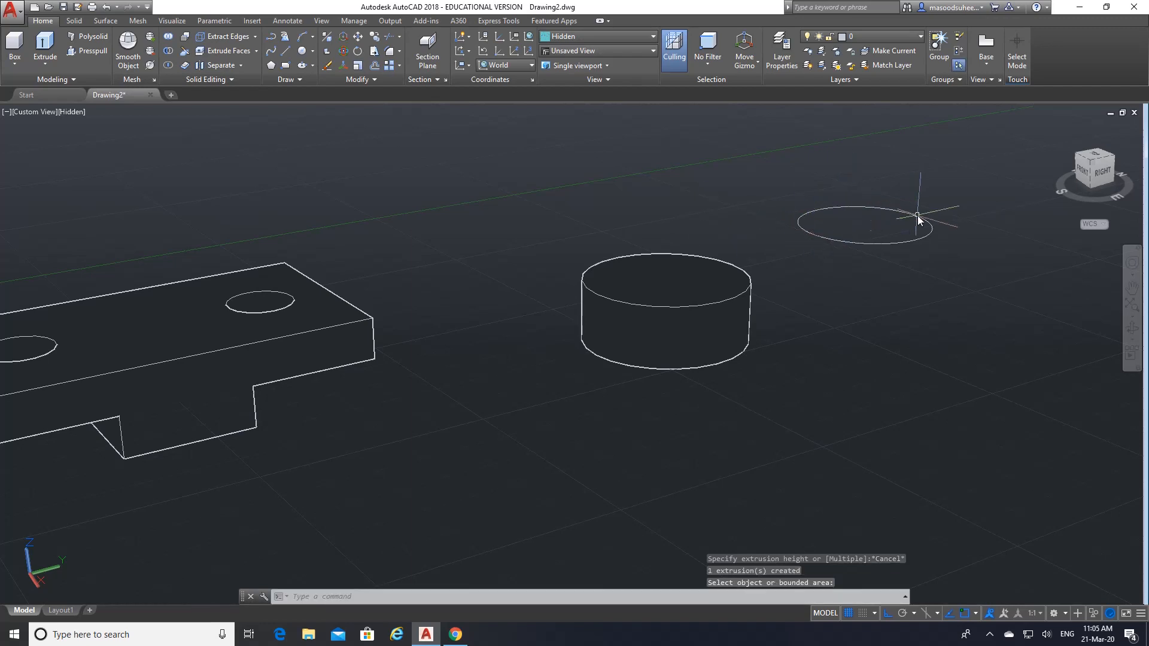
- Switch the object snap from center to quadrant and draw a line between opposite quadrants of the 40 diameter circle
click(977, 614)
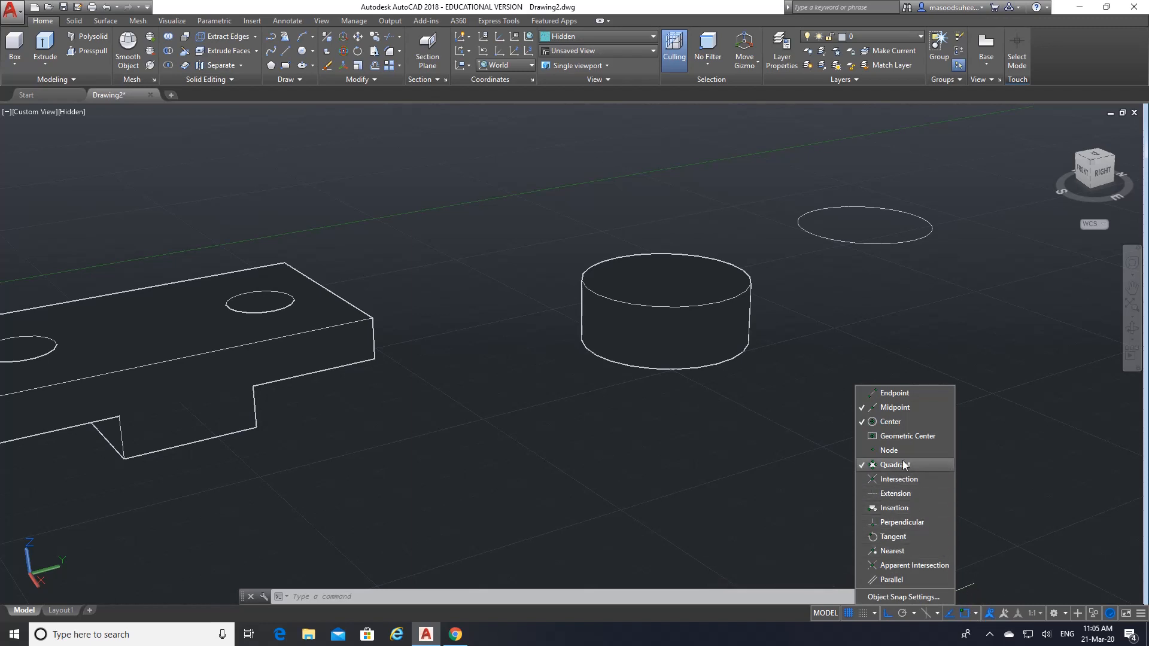
click(901, 421)
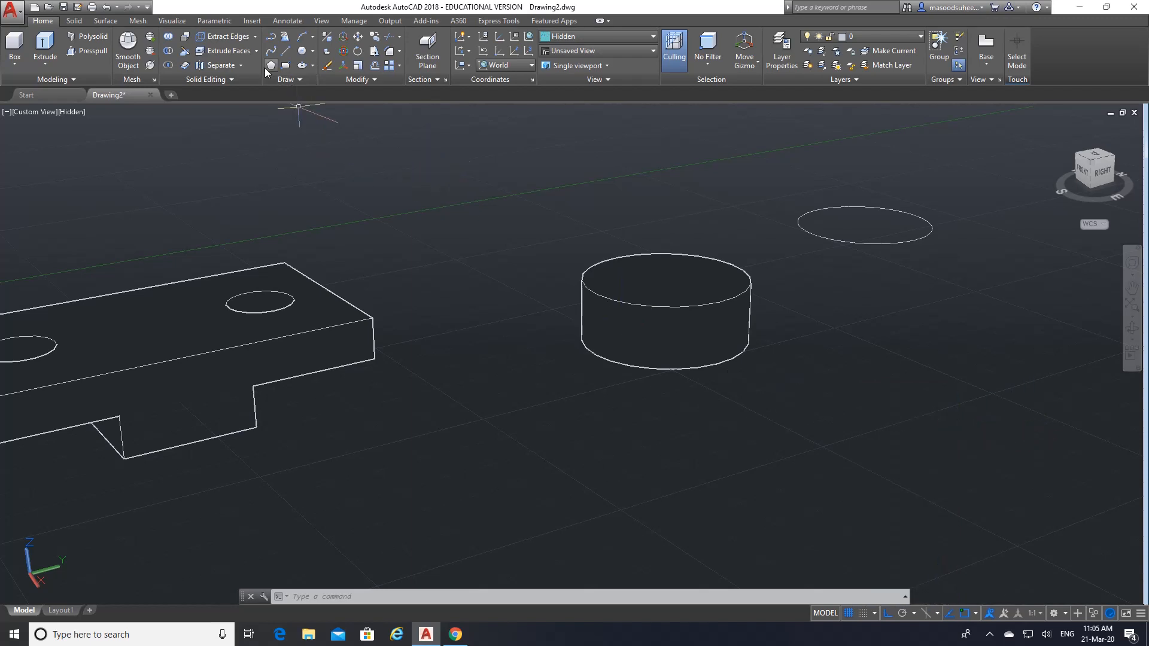
click(286, 55)
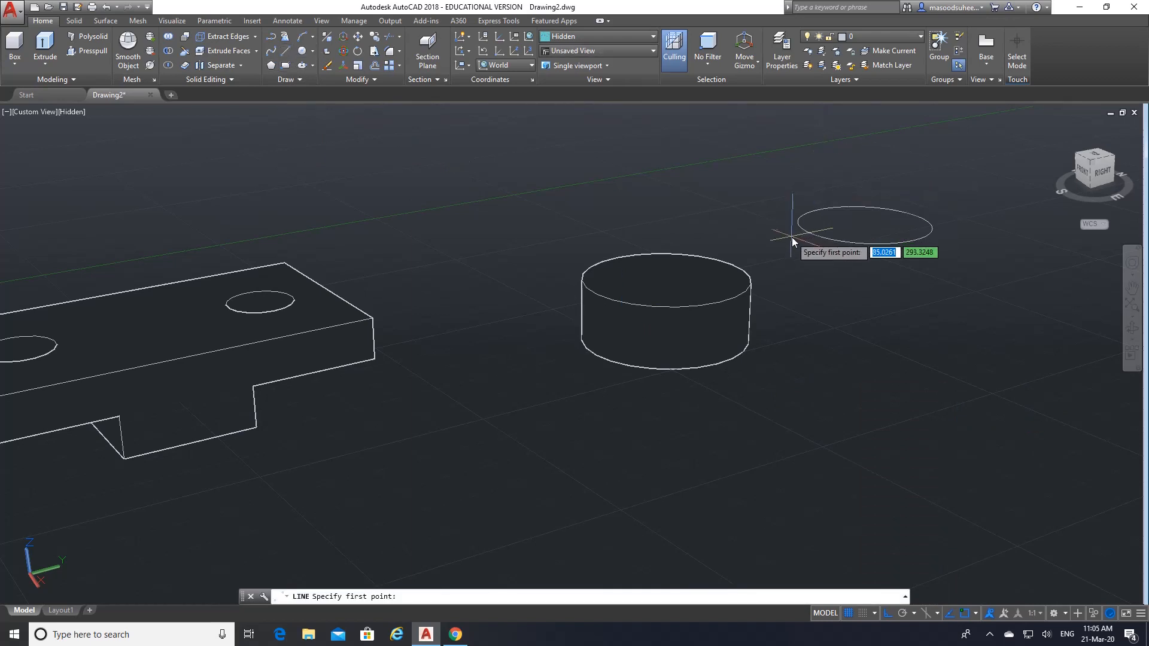
click(814, 232)
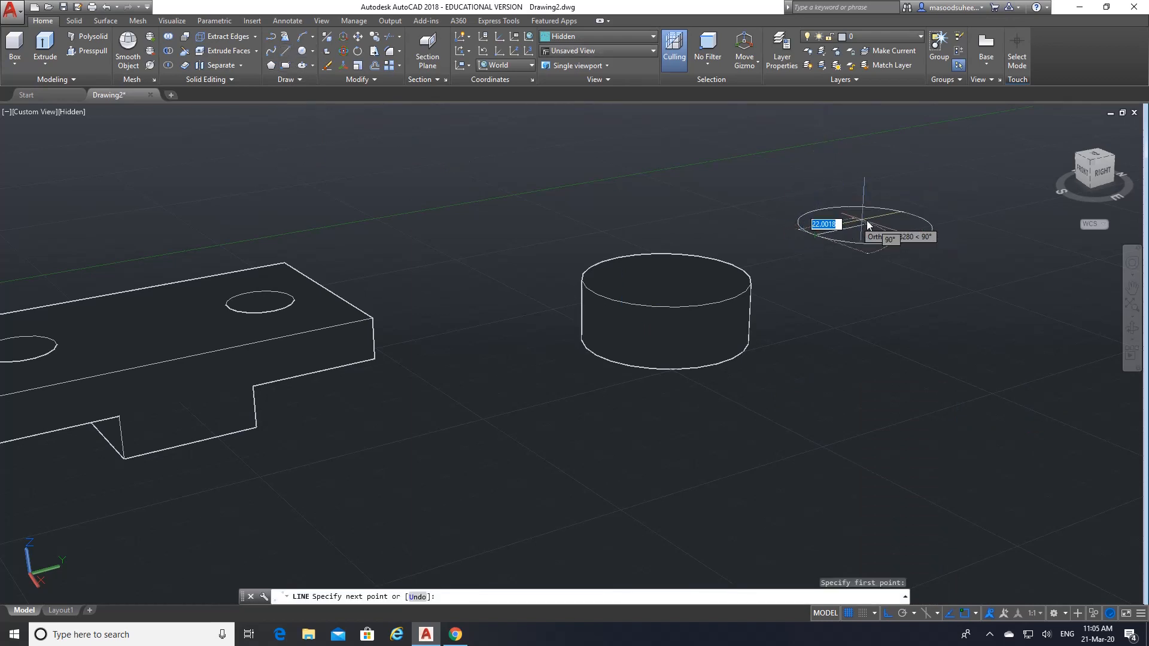
click(904, 218)
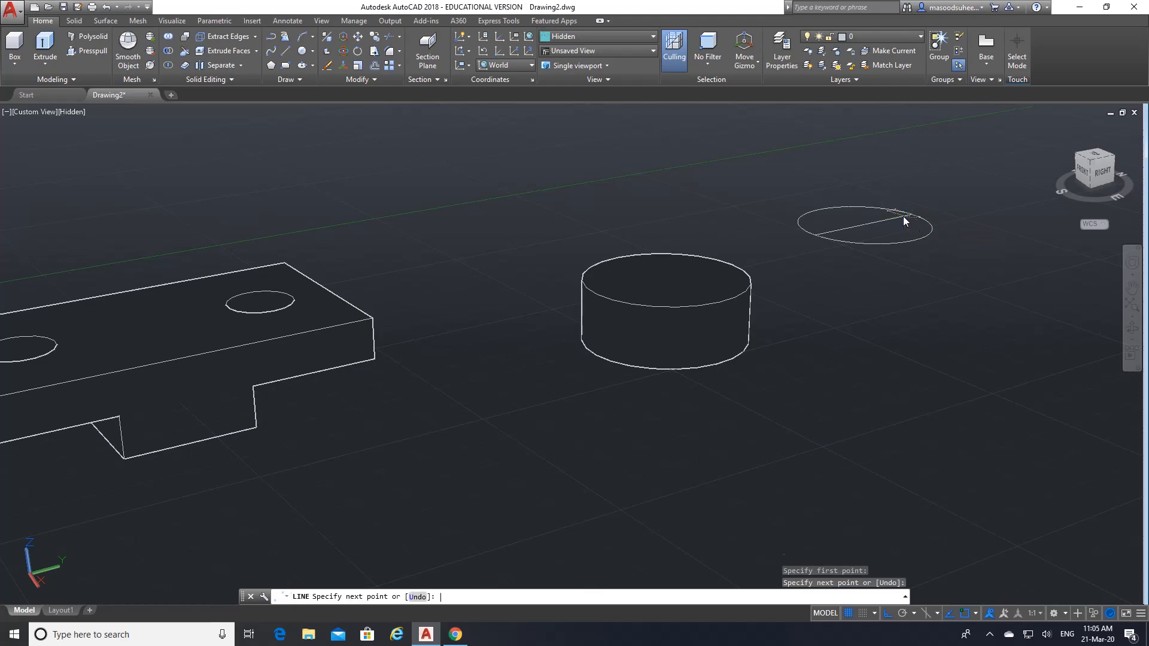
key(Return)
- Check Exercise 11.pdf for the top tab's width, and in AutoCAD offset the circle's diameter line by 8 to both sides
click(456, 635)
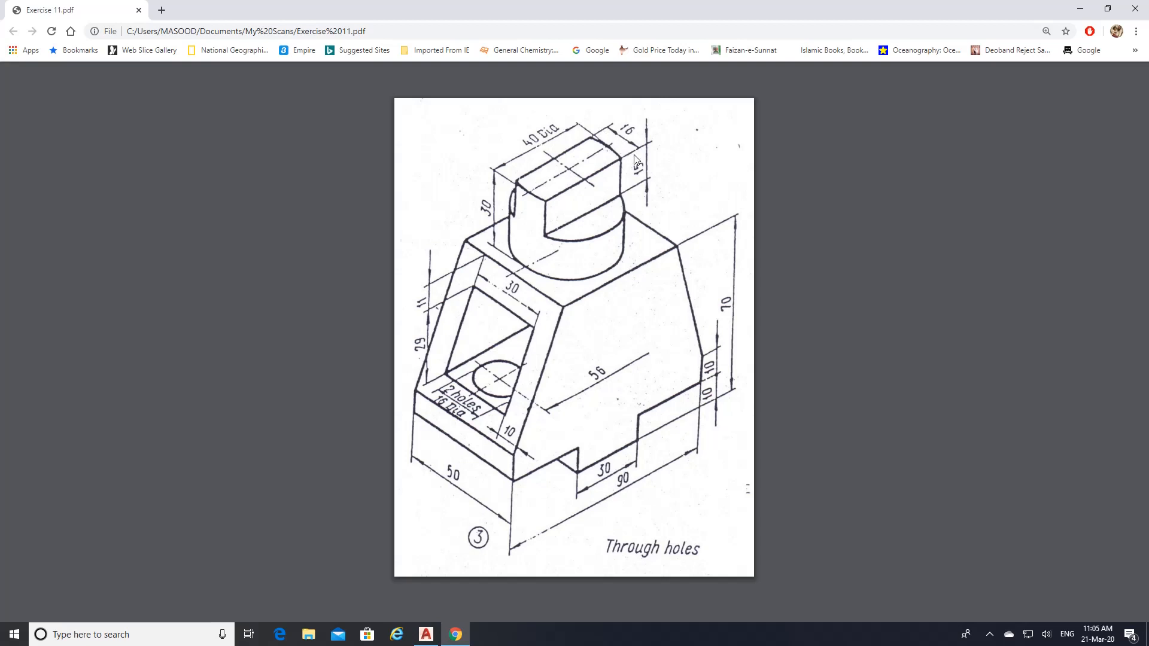
click(426, 634)
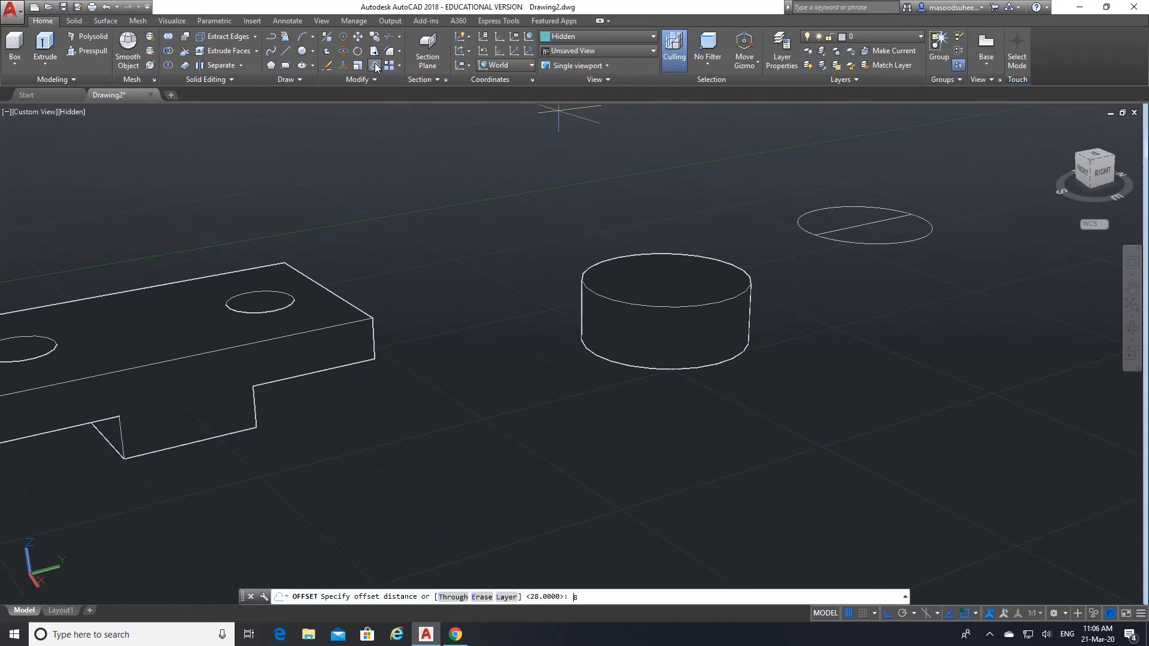
key(Return)
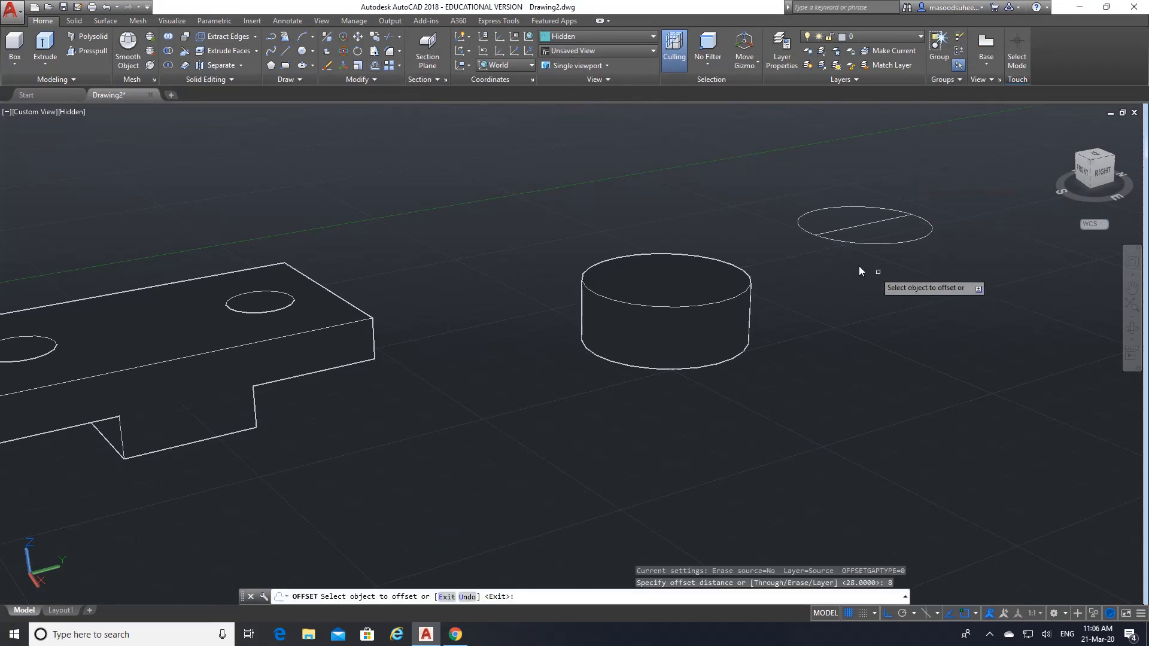
click(852, 229)
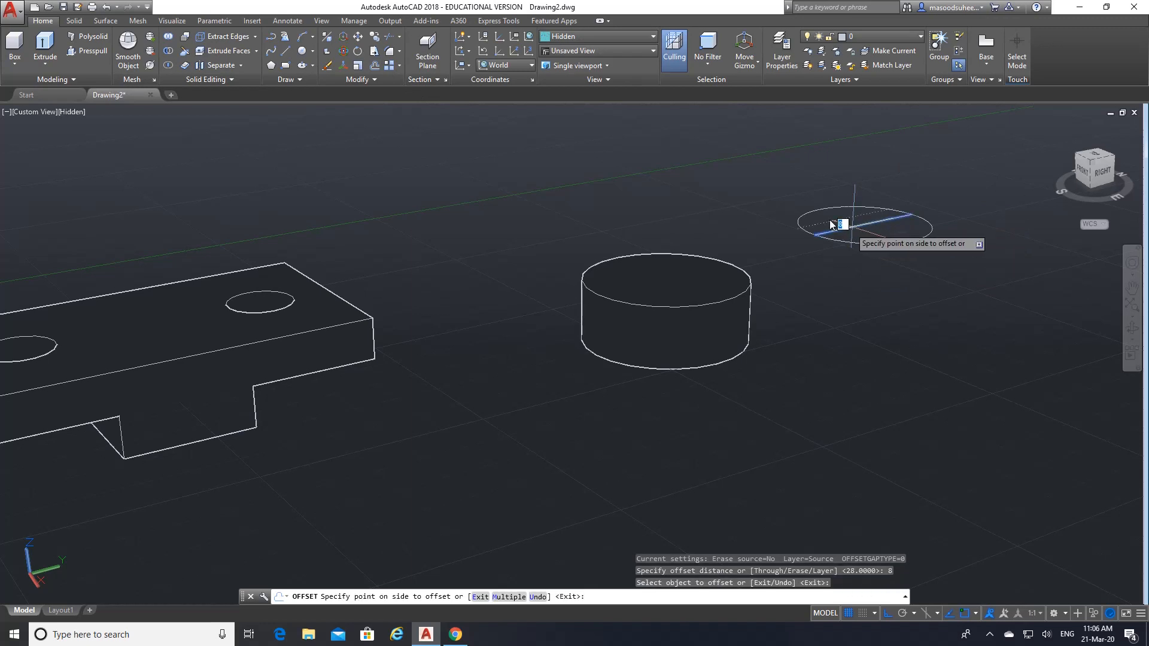
click(829, 220)
click(839, 230)
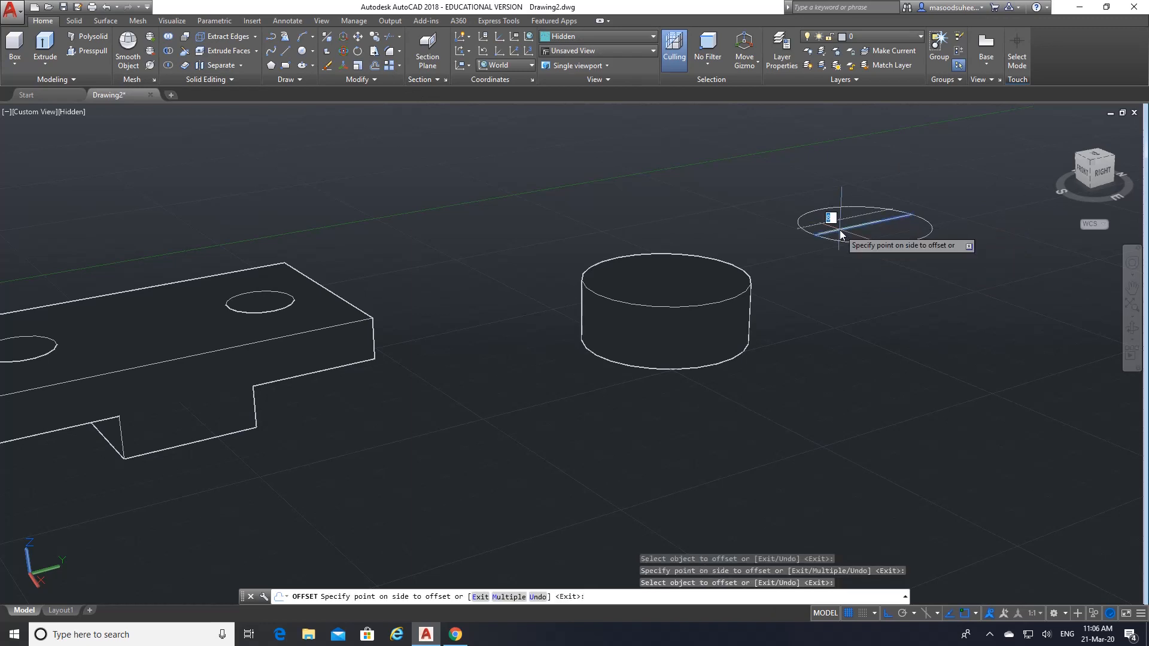
click(866, 250)
key(Return)
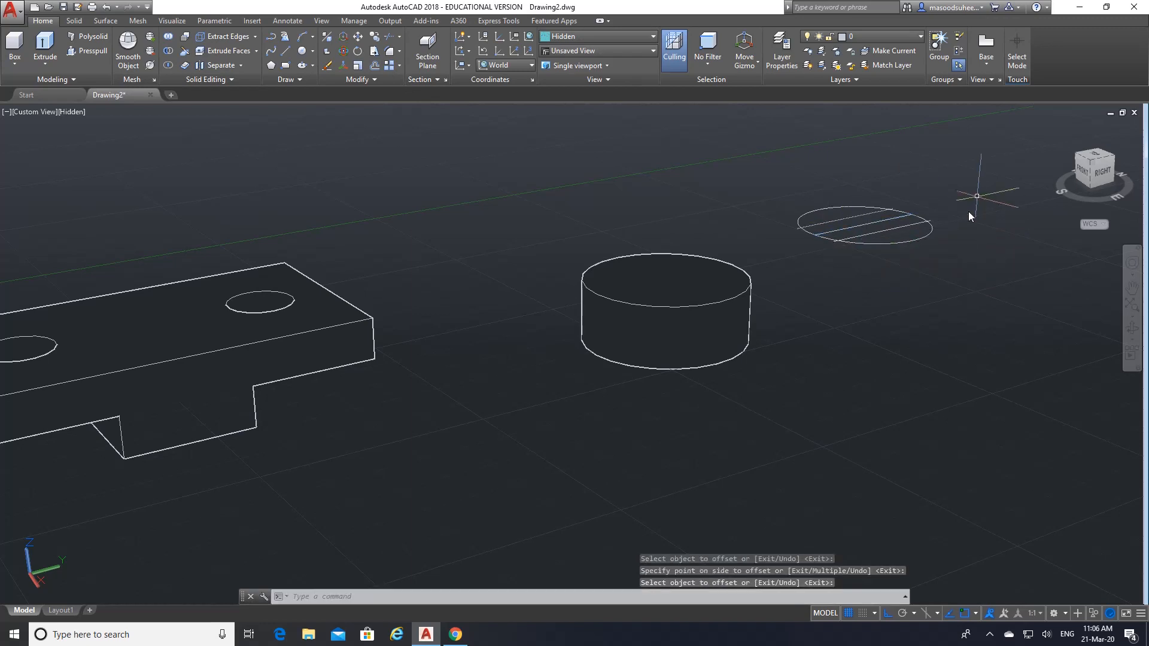
- Trim the overhanging ends of both offset lines at the circle, using the two lines and the circle as cutting edges
scroll(954, 210, up, 2)
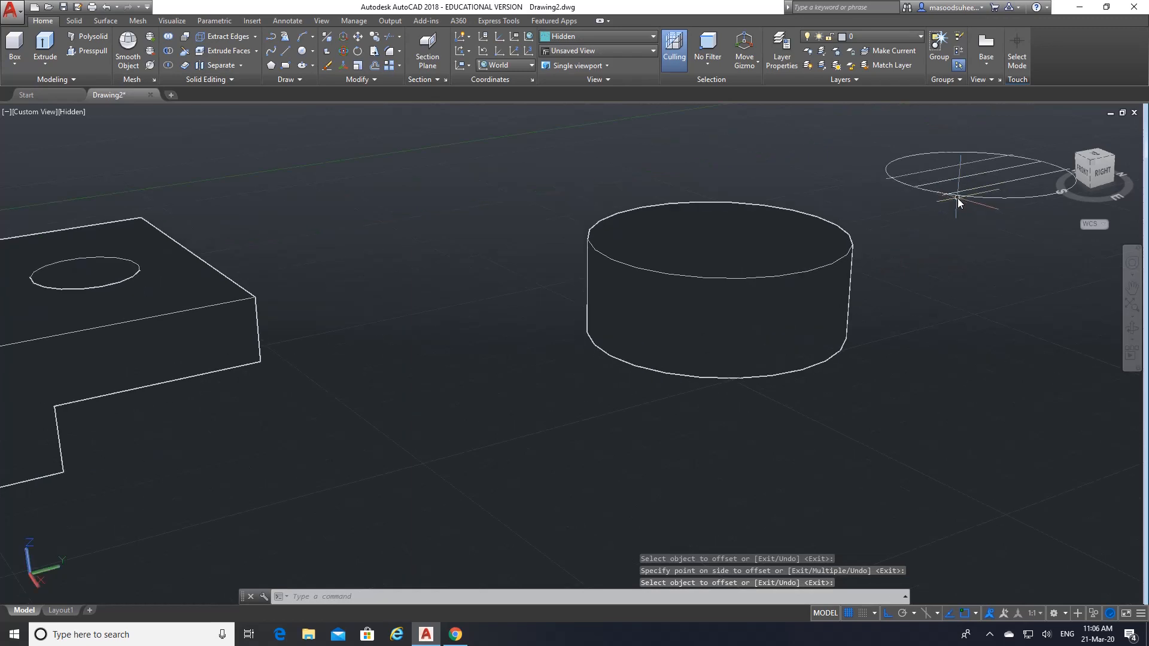
click(1132, 288)
drag(995, 205, 598, 380)
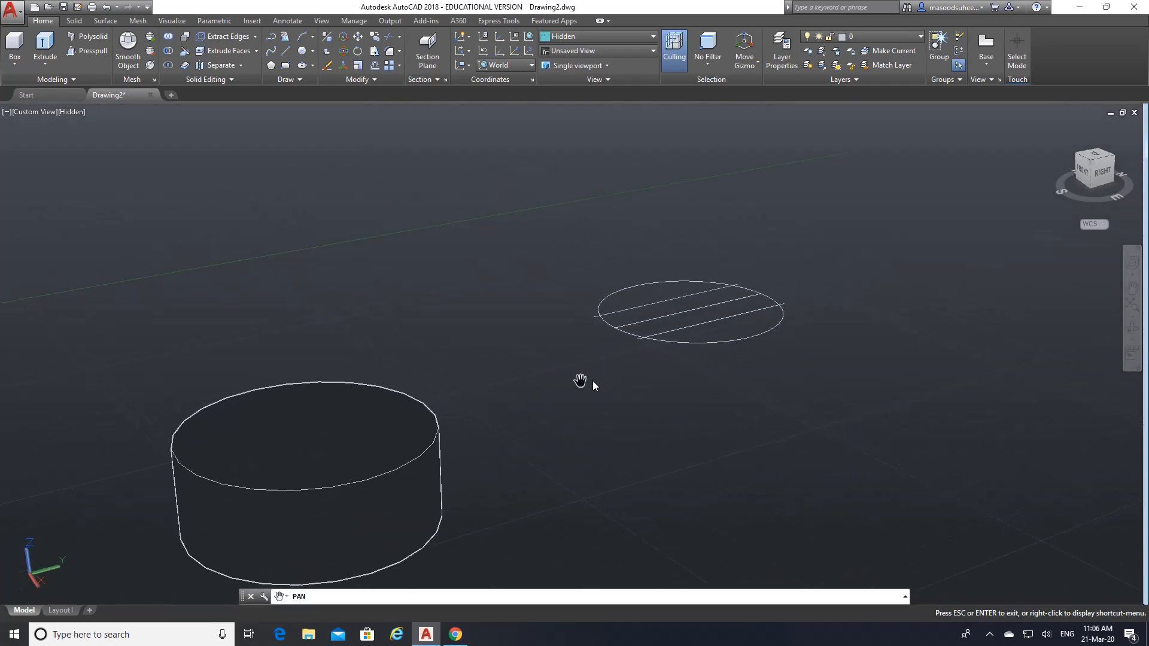
right_click(595, 382)
click(604, 388)
scroll(671, 311, up, 2)
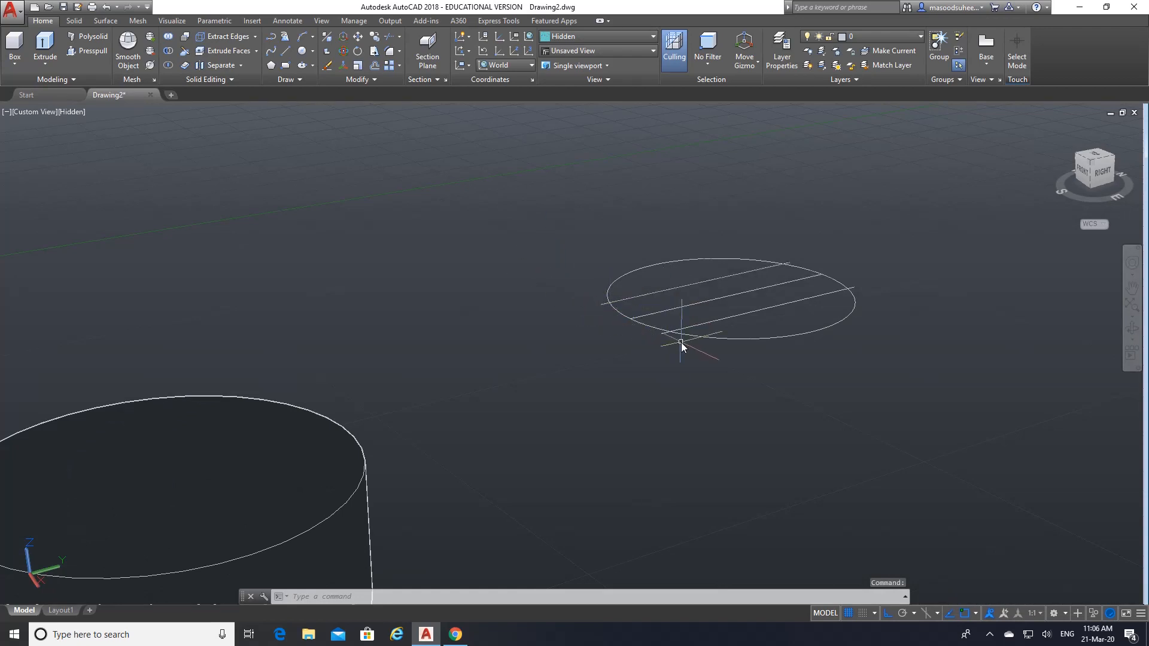
click(389, 40)
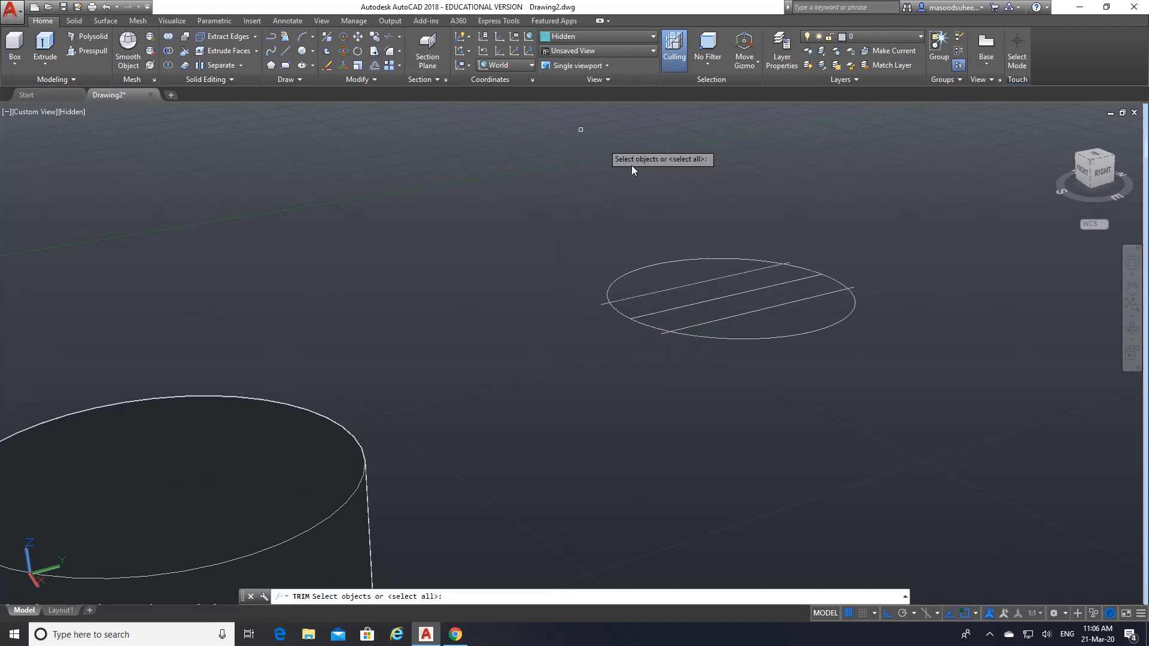
click(623, 301)
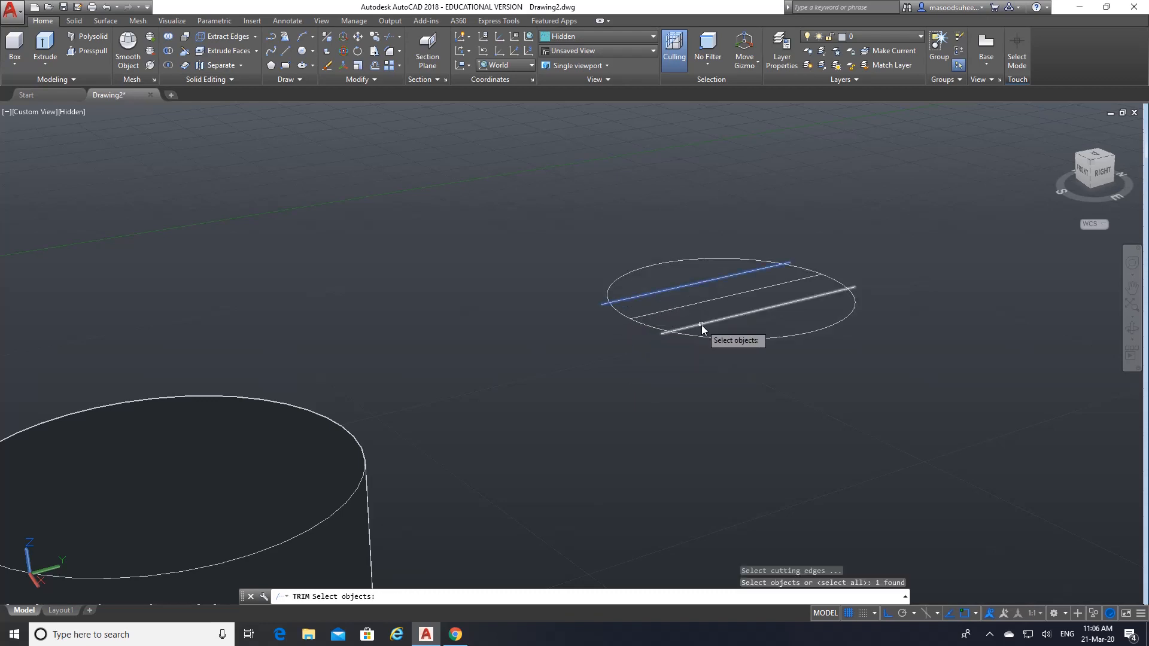
click(701, 325)
click(713, 339)
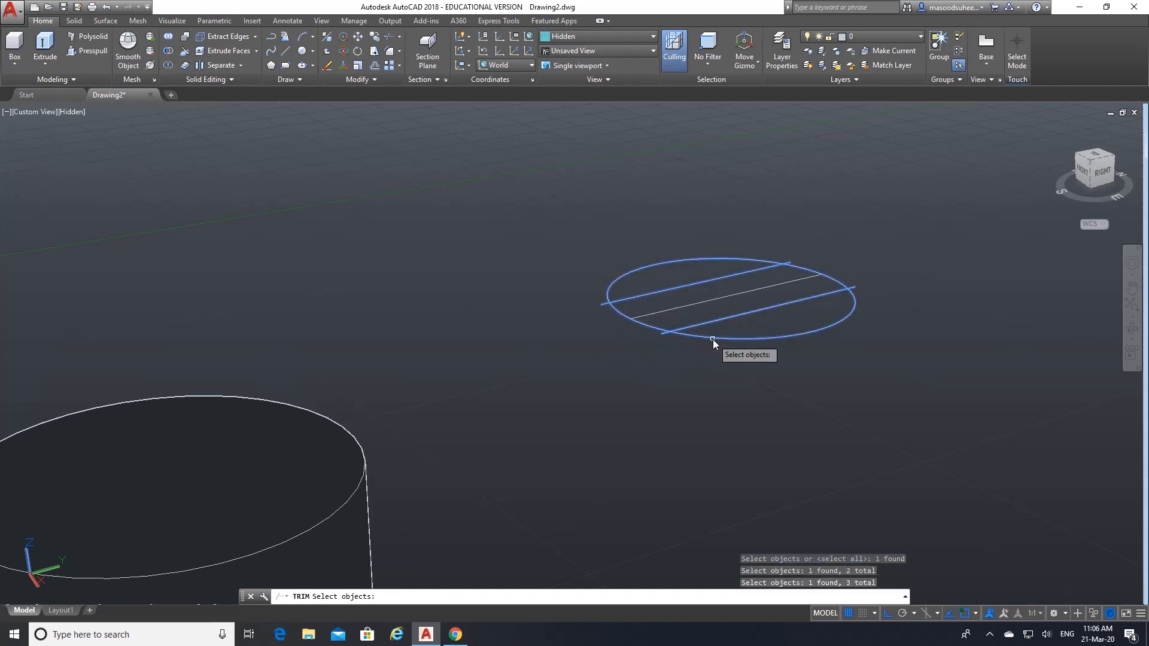
key(Return)
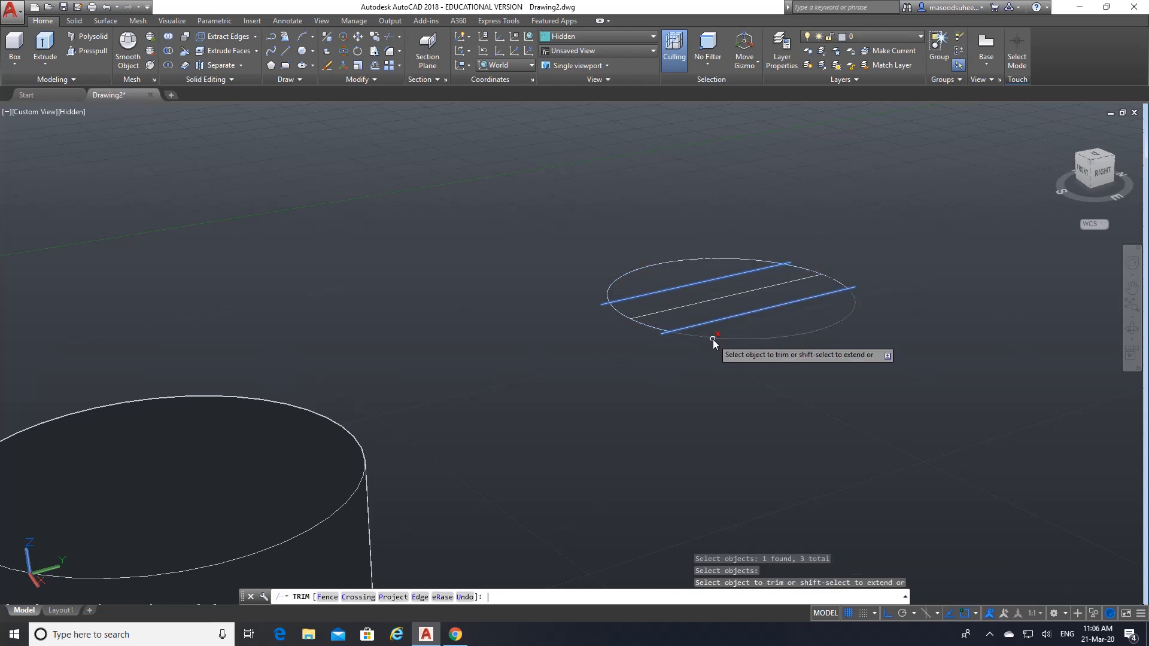
click(662, 333)
click(605, 304)
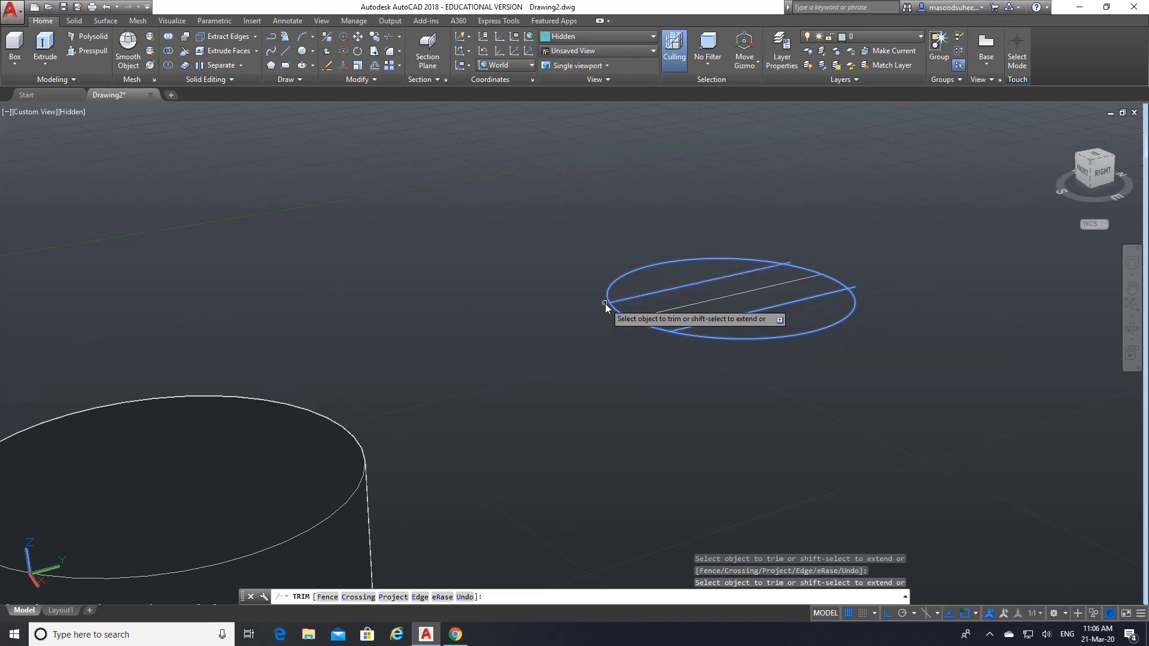
click(855, 285)
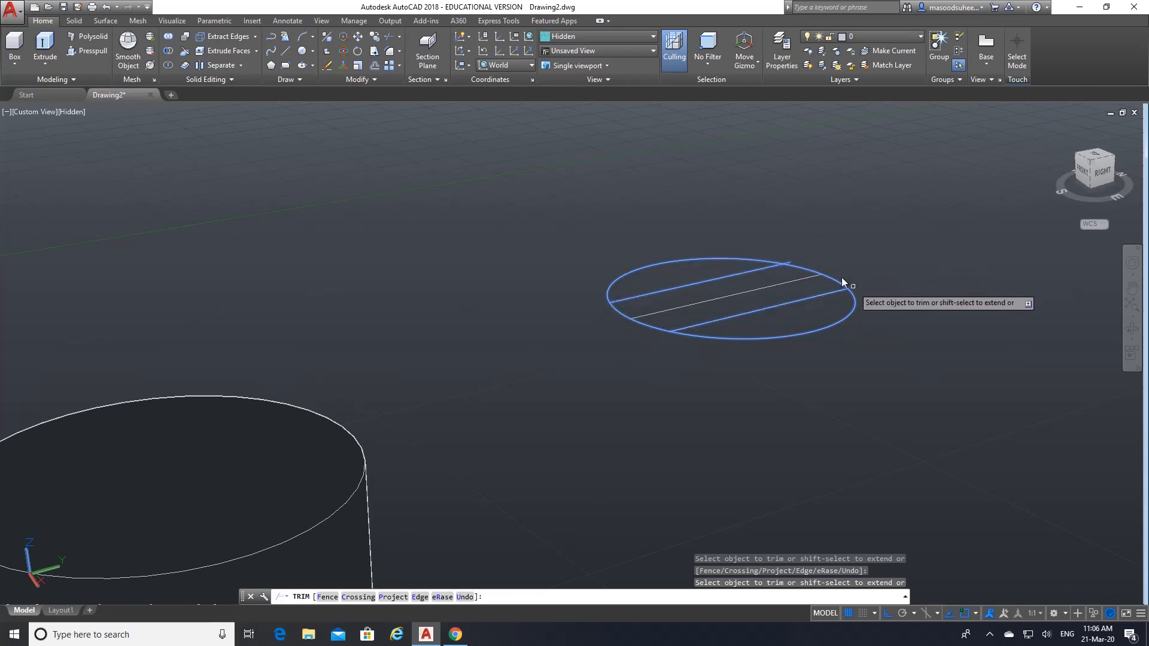
click(791, 261)
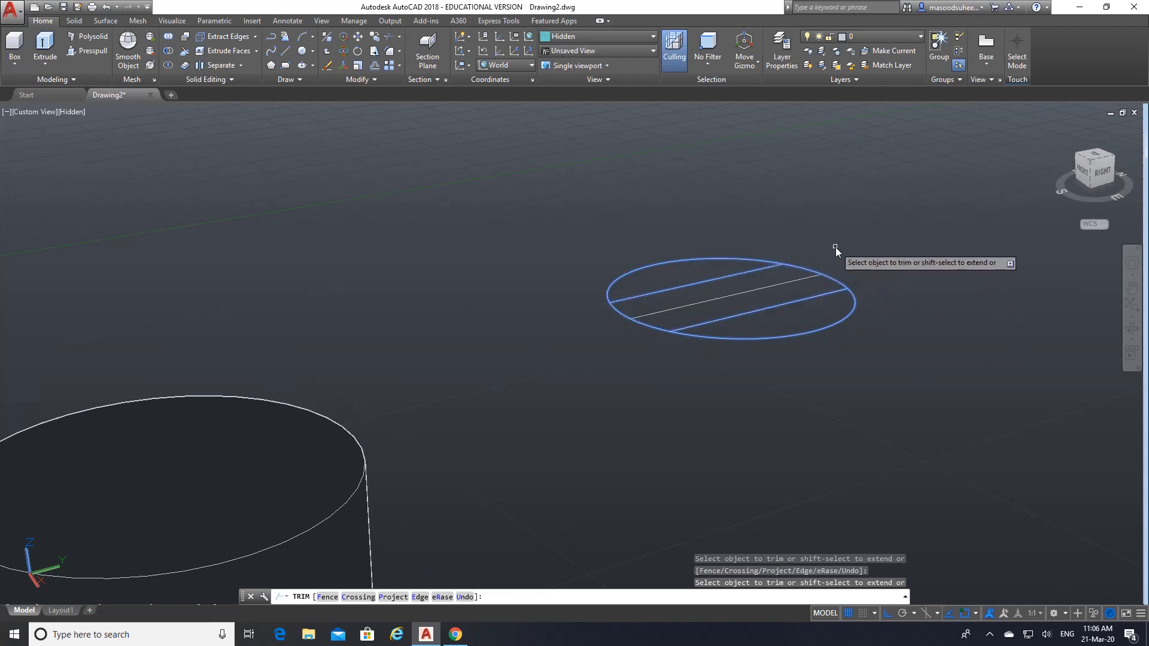
- Trim away the two circle arcs that lie outside the offset lines
click(856, 303)
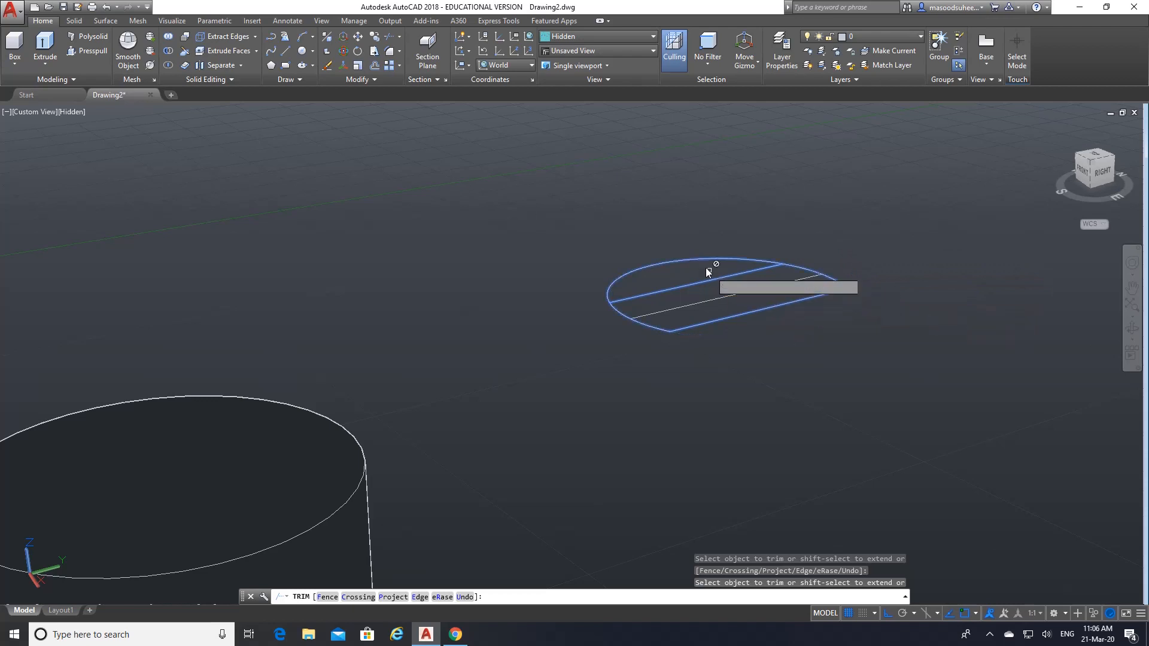
click(697, 260)
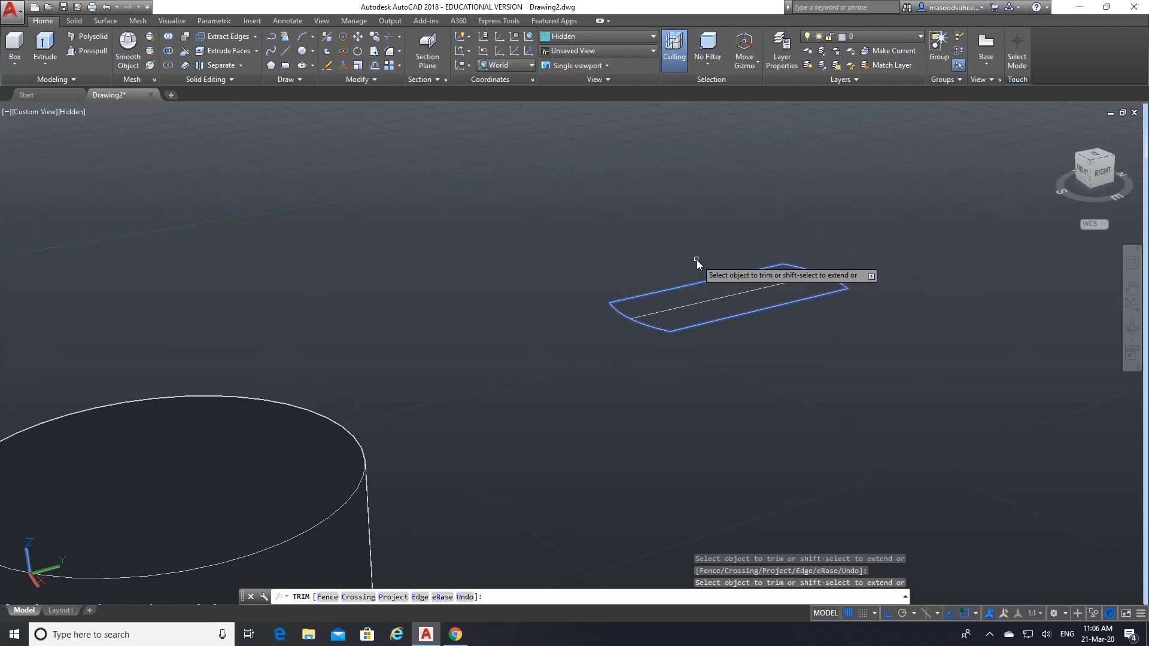
key(Return)
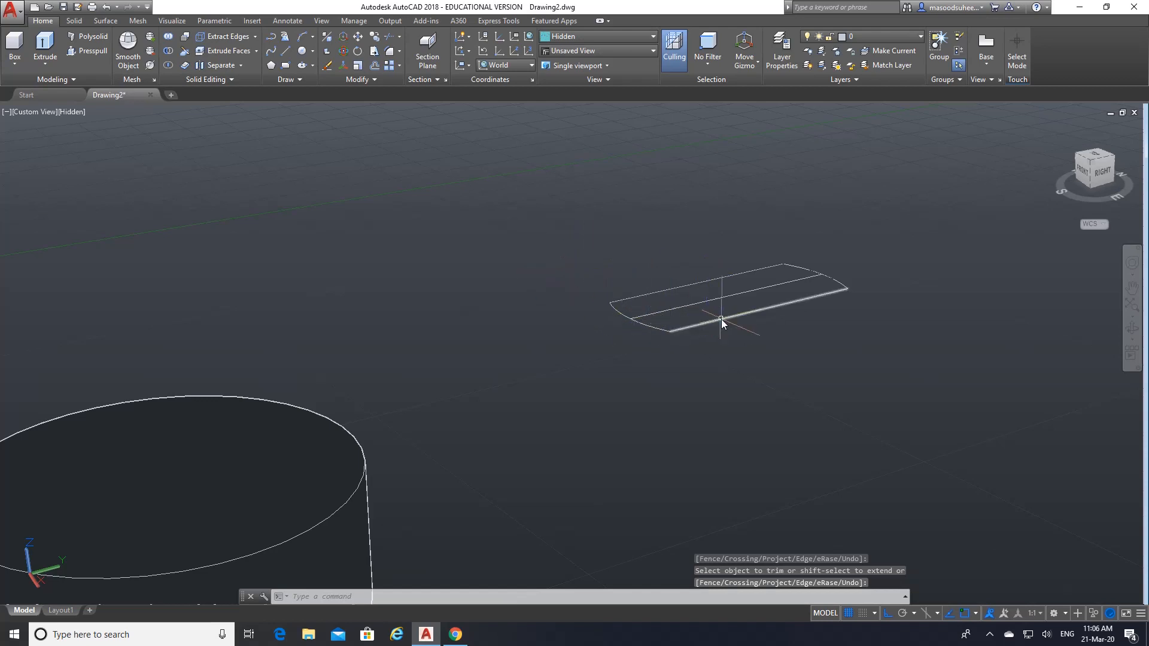
- Erase the center line inside the tab outline
click(327, 67)
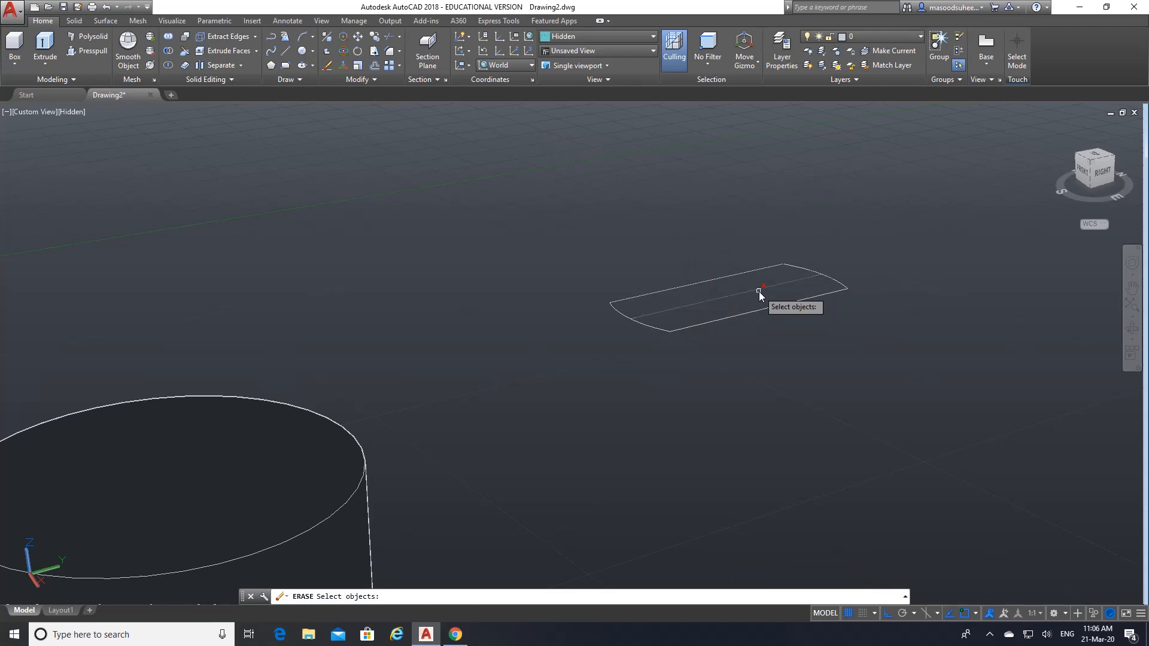
click(756, 292)
key(Return)
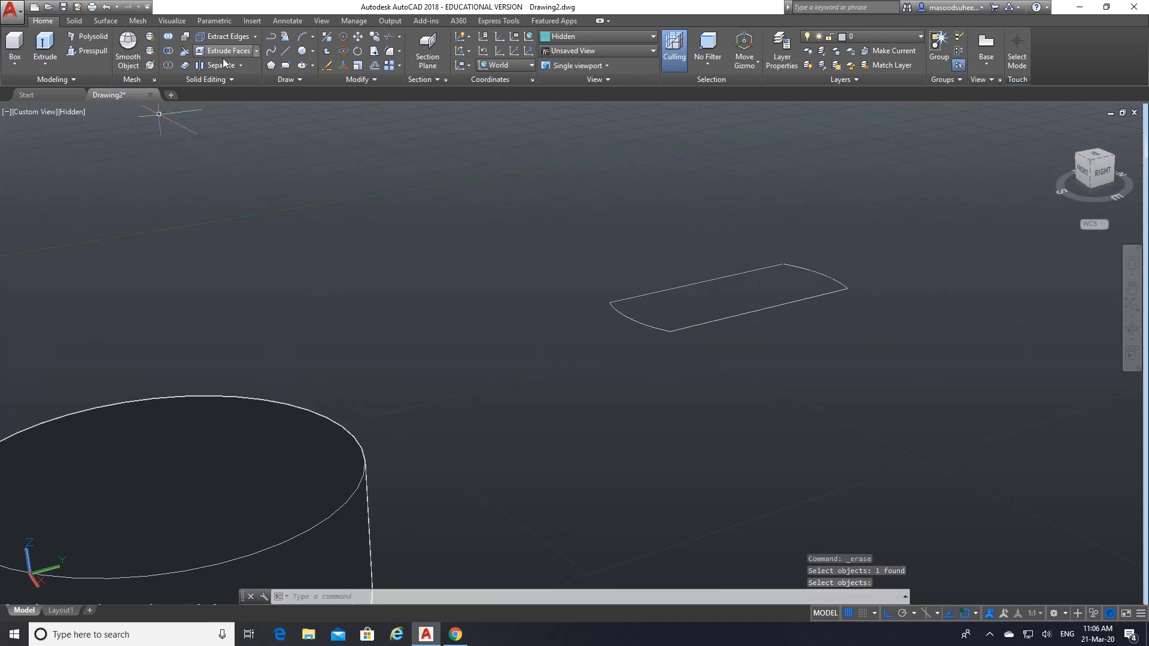
- Presspull the closed tab outline upward to a height of 15
click(95, 51)
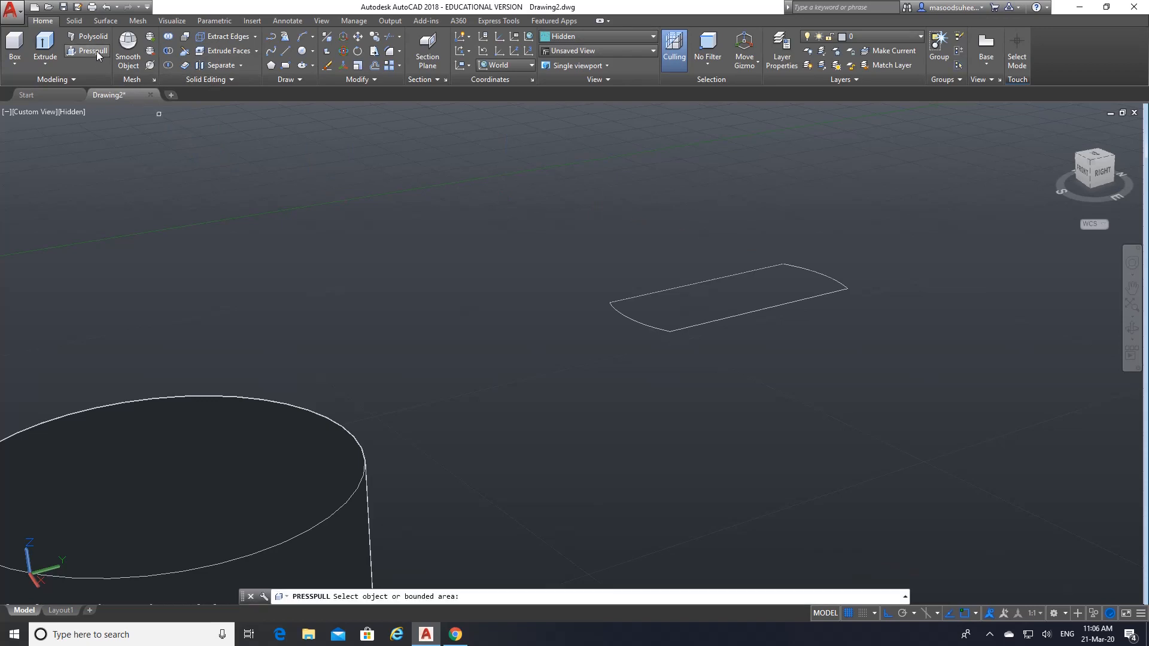
click(717, 292)
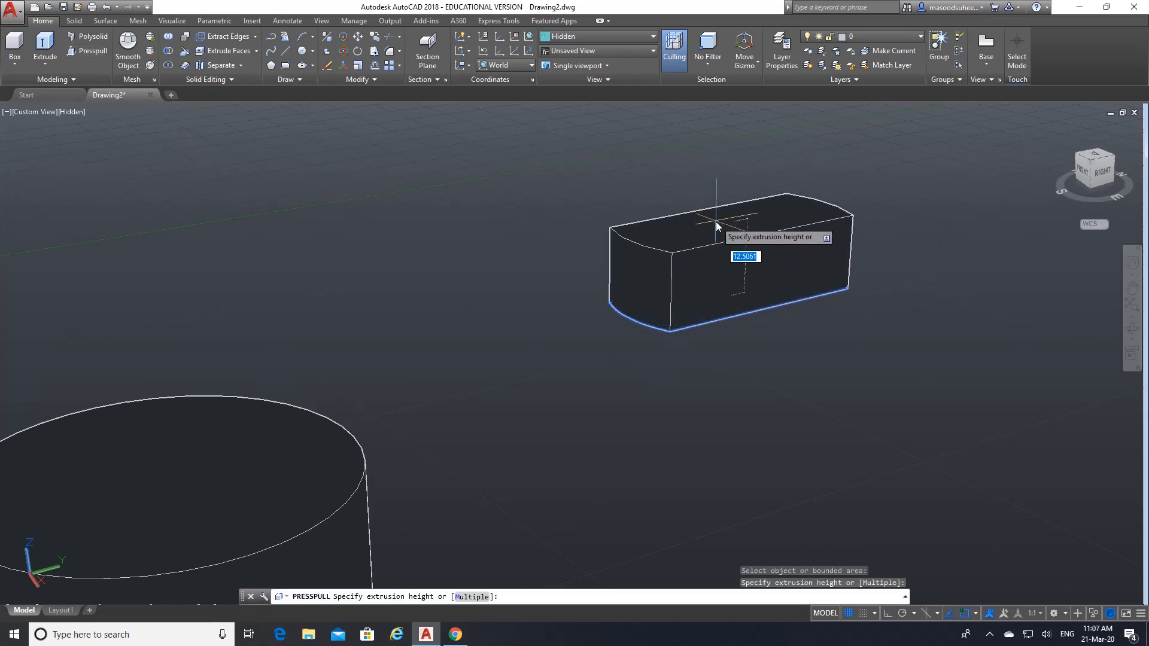
text(15)
key(Return)
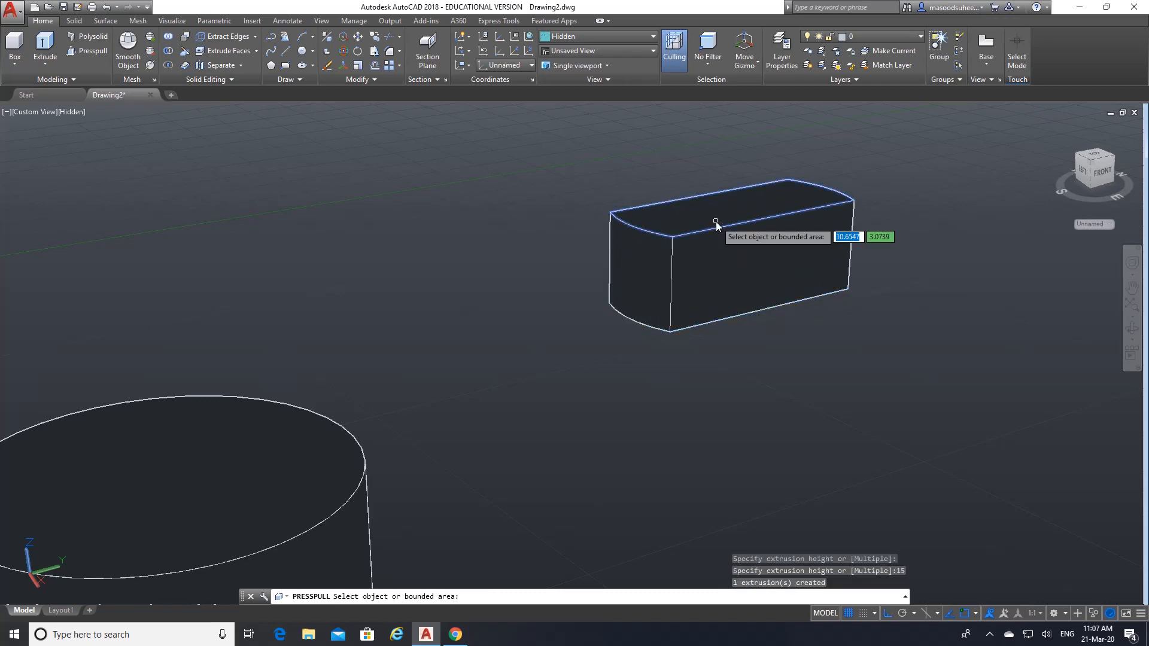
key(Return)
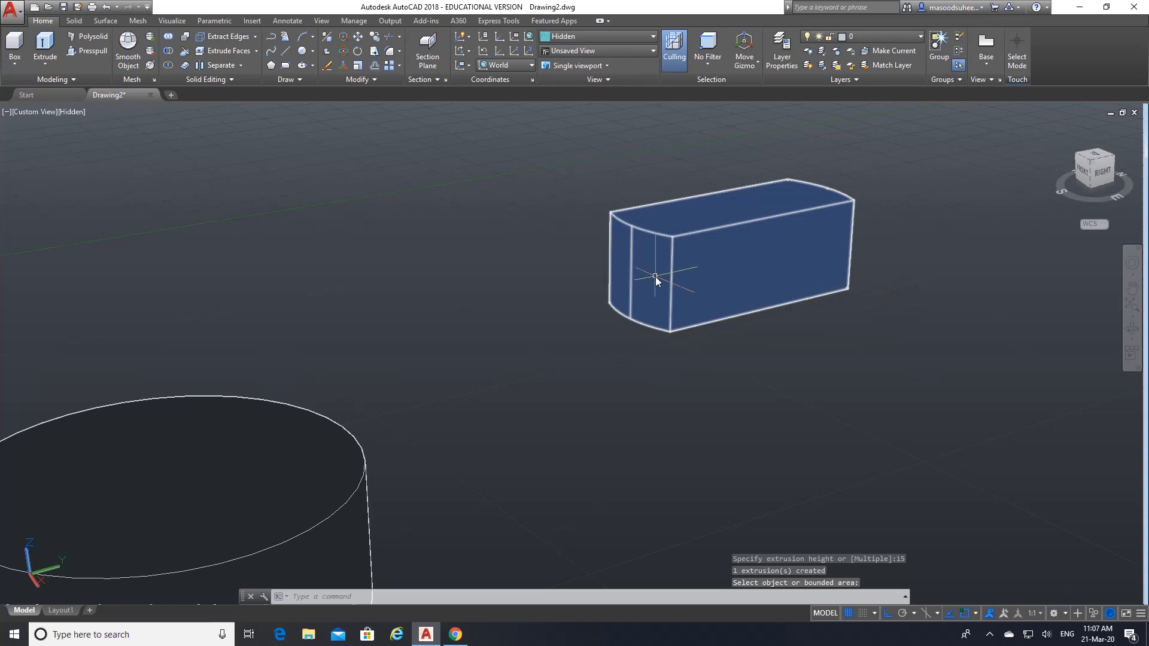
- Move the extruded tab solid off its 2D outline to a free spot beside it
click(356, 37)
click(620, 220)
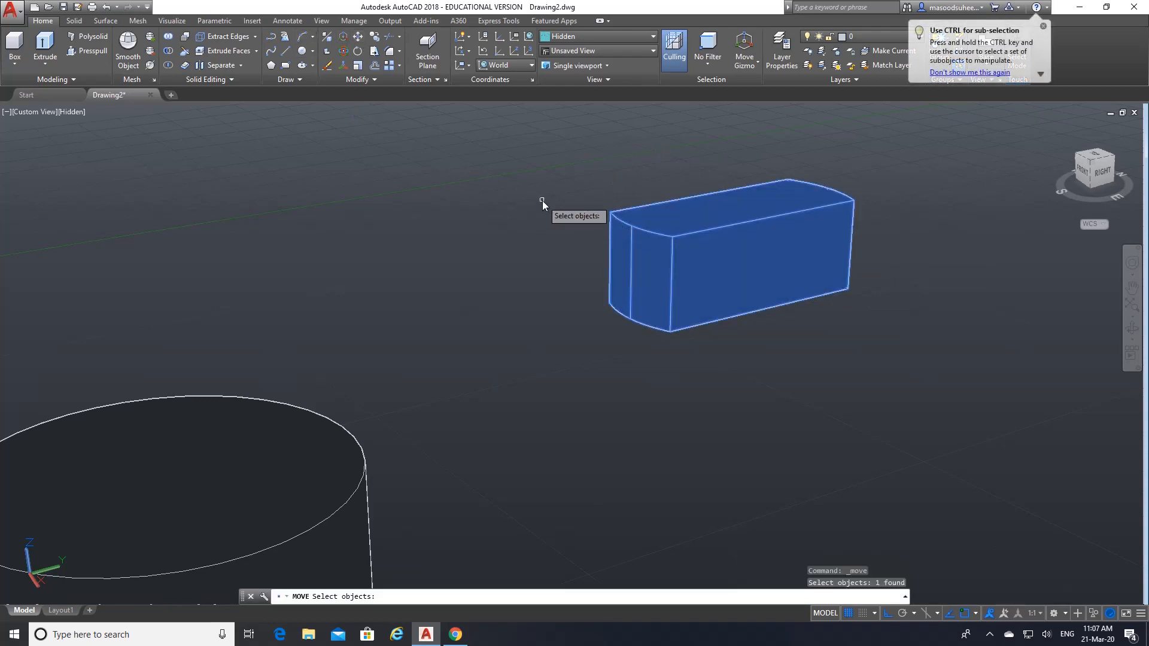
key(Return)
click(543, 200)
click(647, 367)
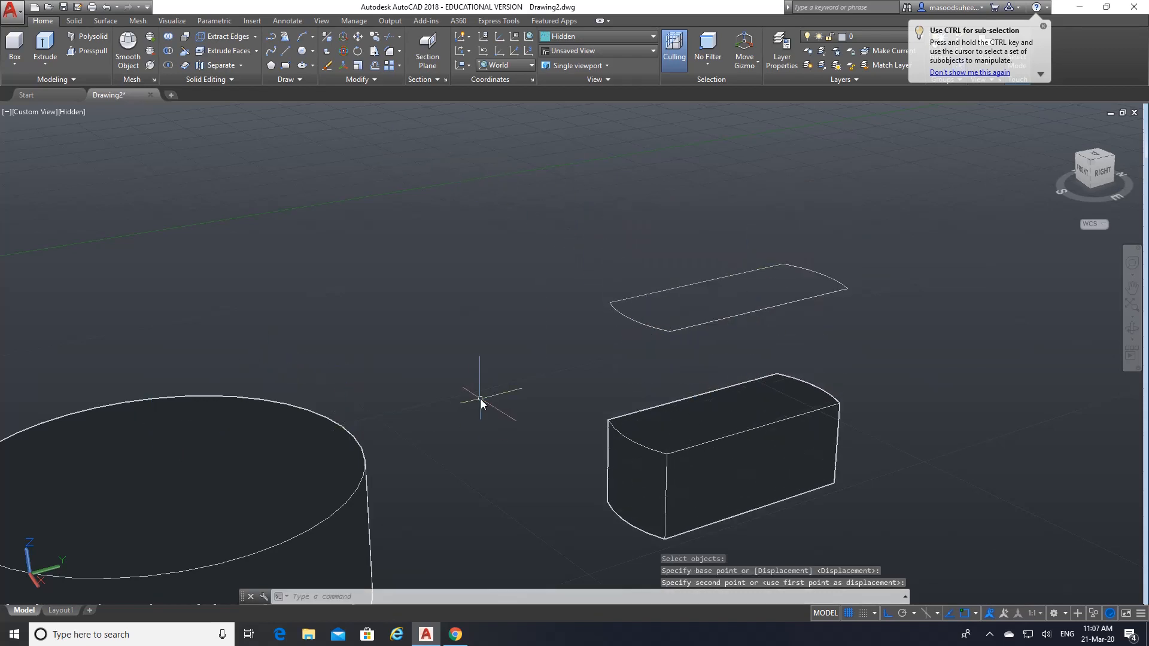
- Enable the center object snap and move the tab solid by its bottom center onto the center of the cylinder's top face
scroll(480, 400, down, 1)
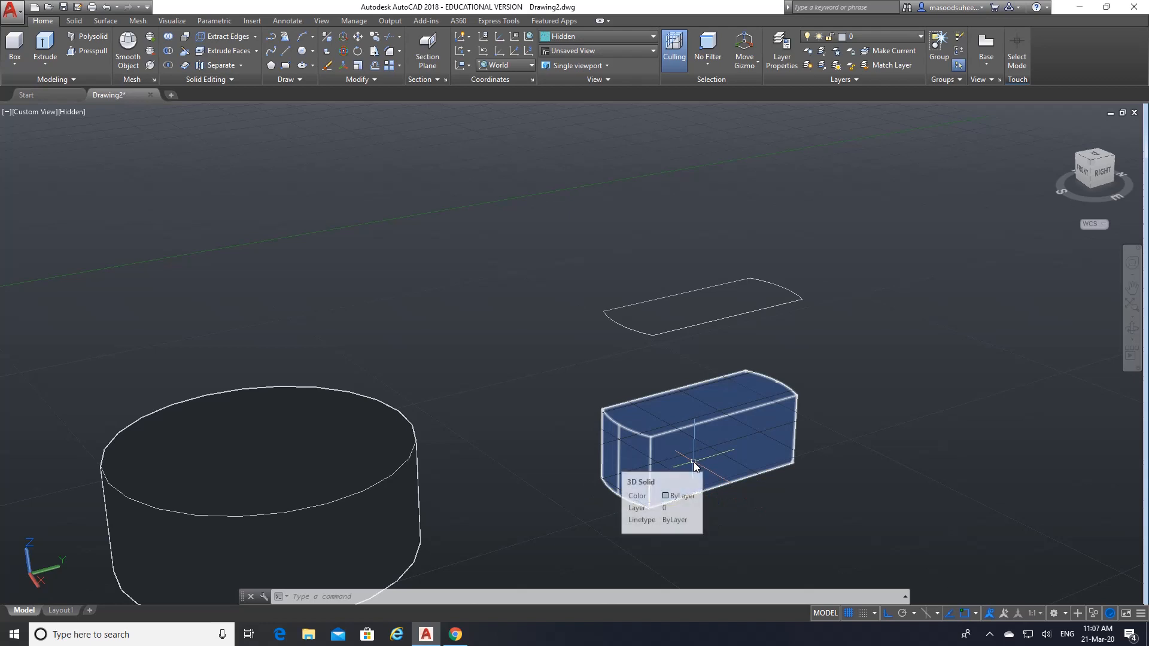
click(976, 613)
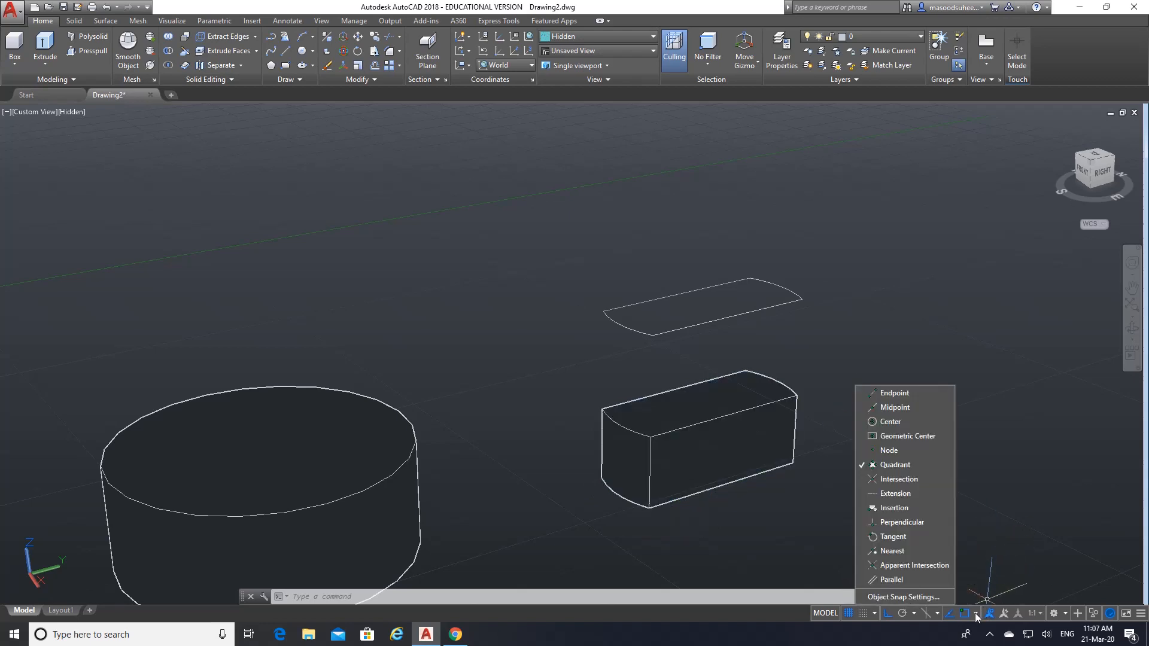
click(901, 423)
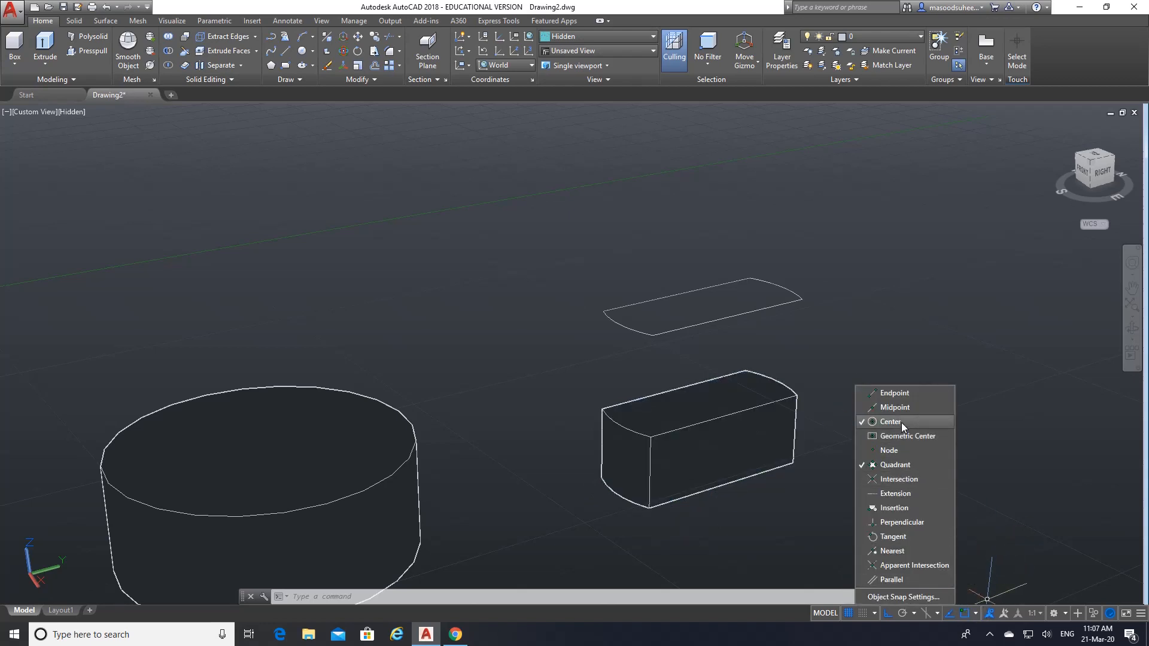
click(1029, 463)
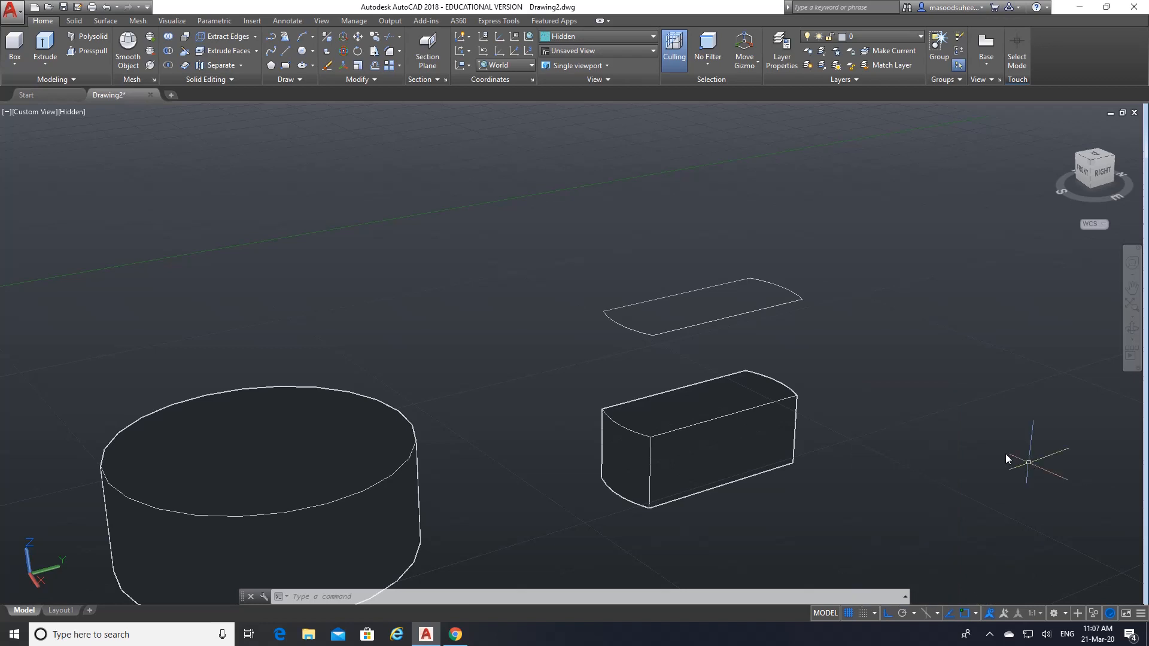
click(357, 36)
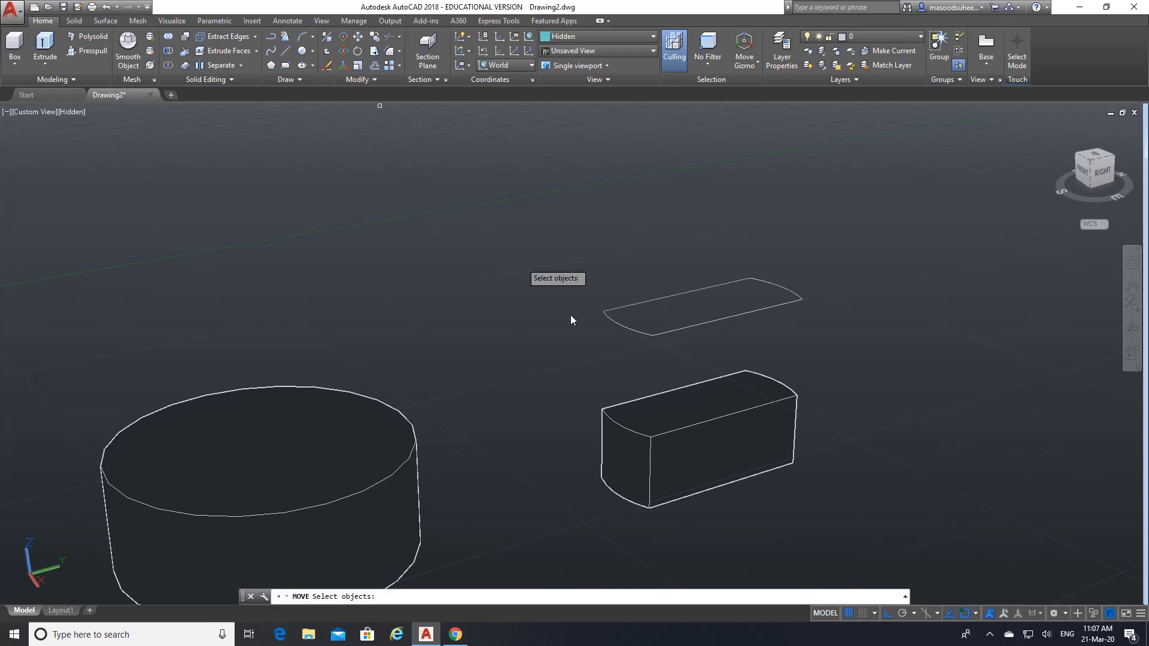
click(639, 441)
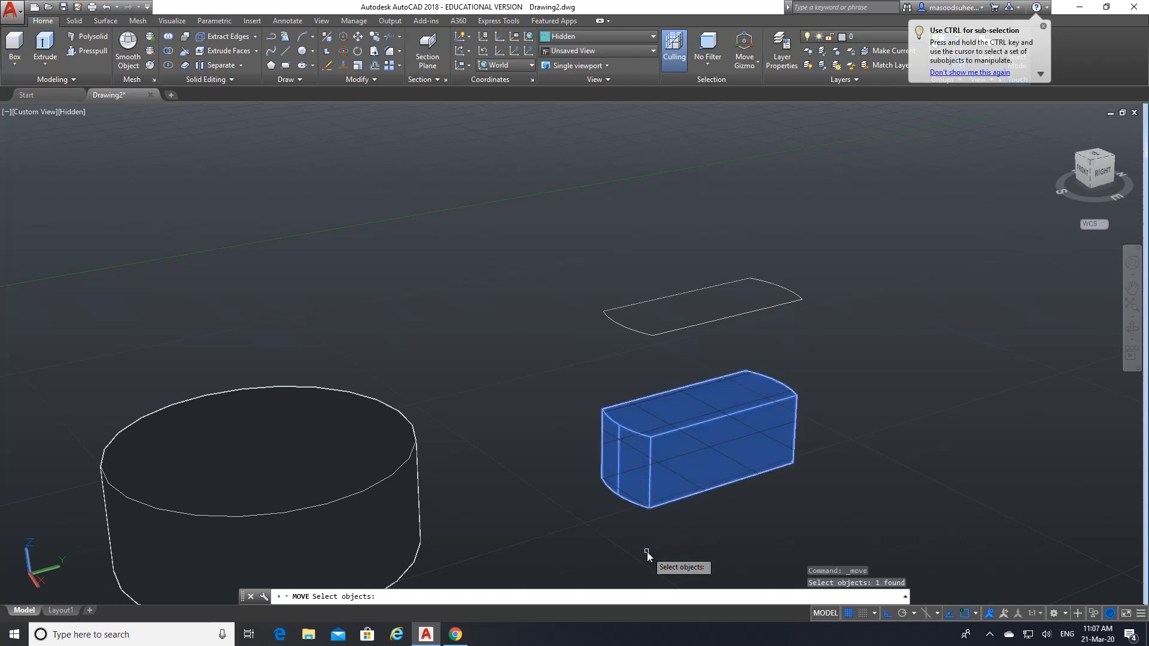
key(Return)
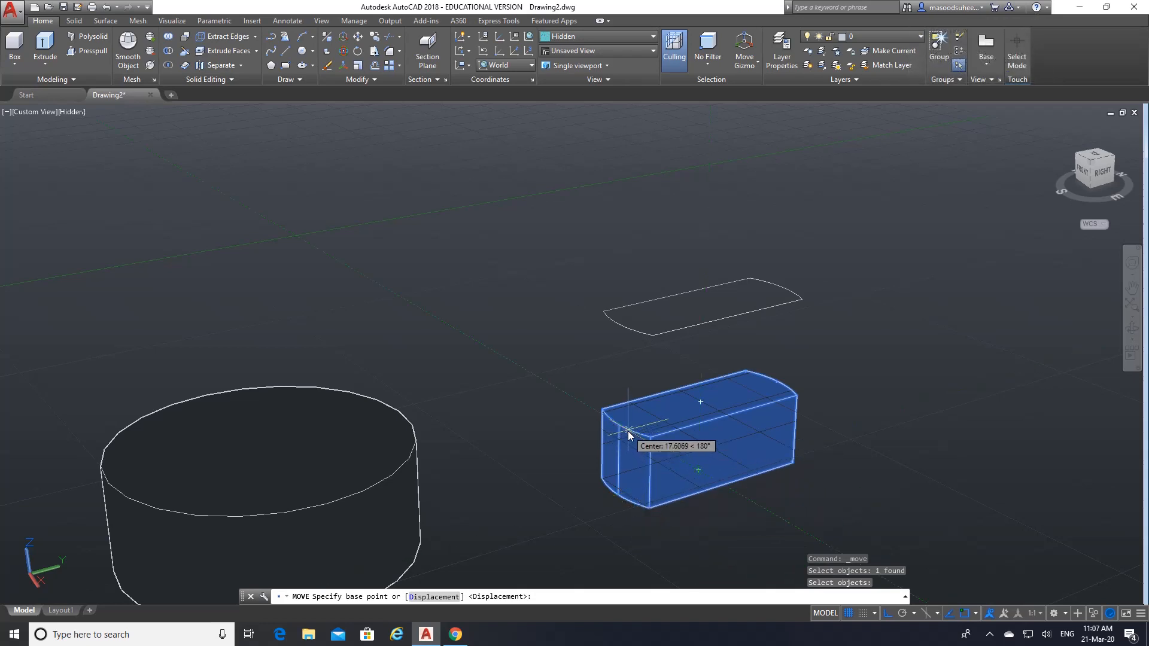
click(700, 472)
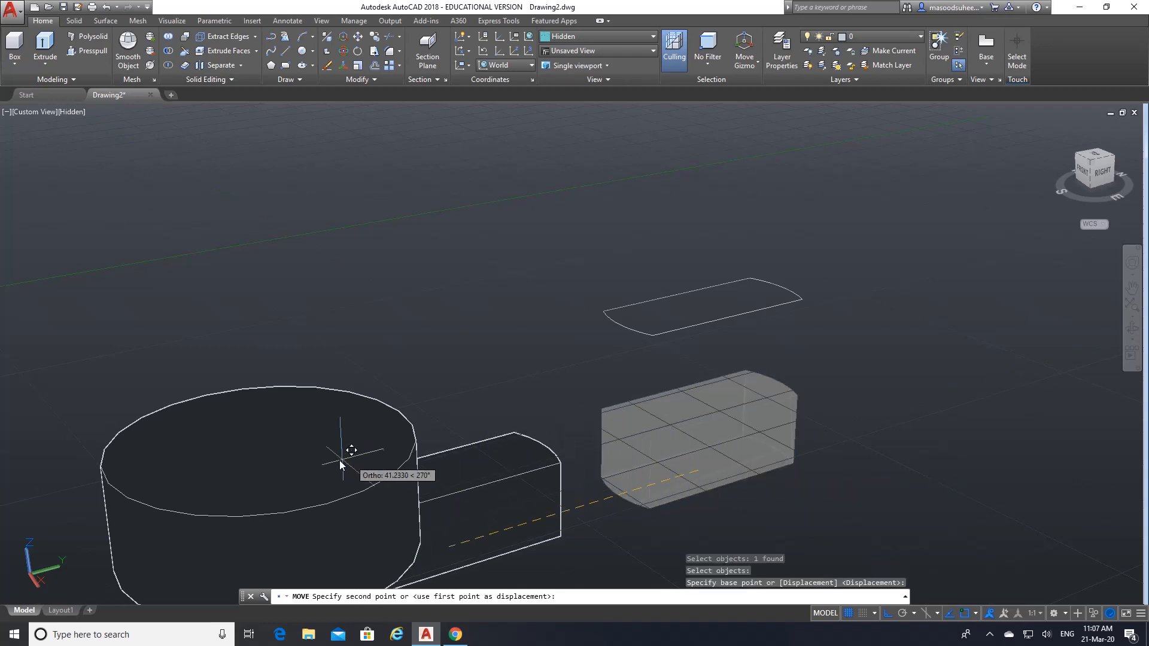
click(265, 449)
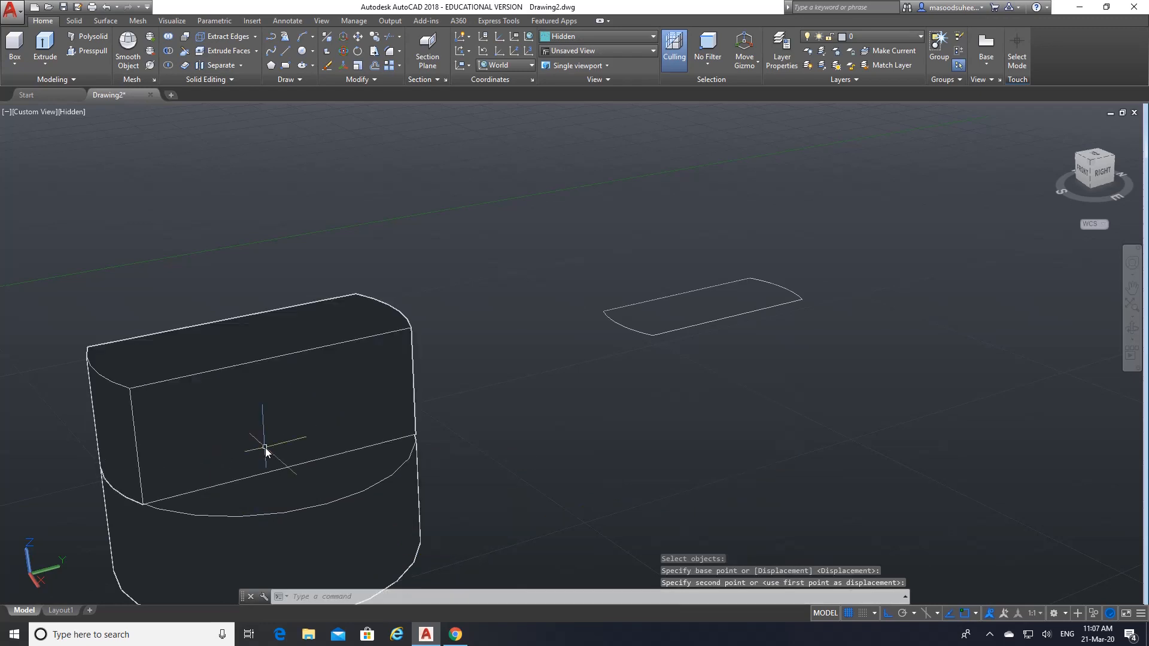
- Union the tab solid with the cylinder beneath it
scroll(468, 448, down, 2)
scroll(468, 448, down, 2)
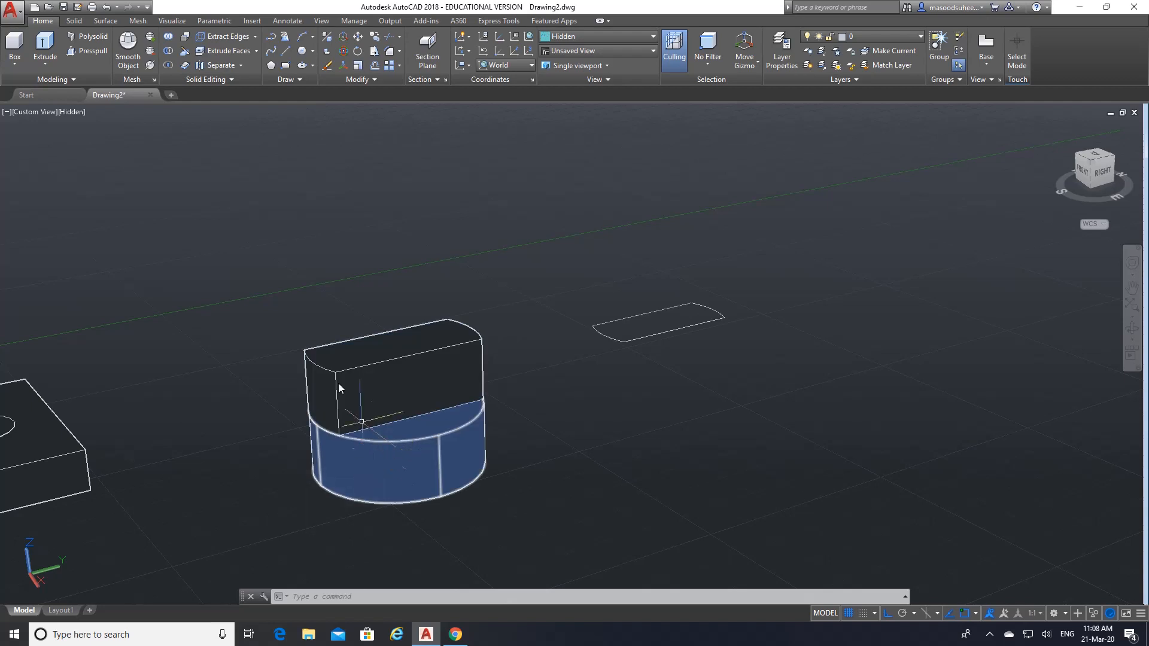
click(170, 37)
click(379, 362)
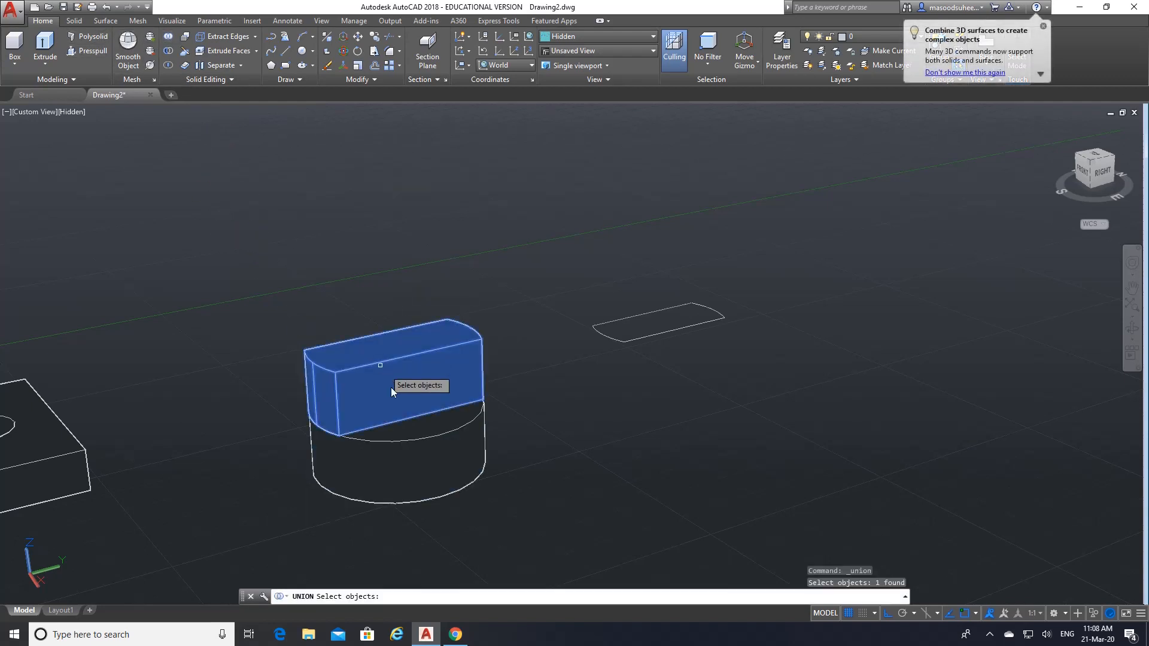
click(403, 459)
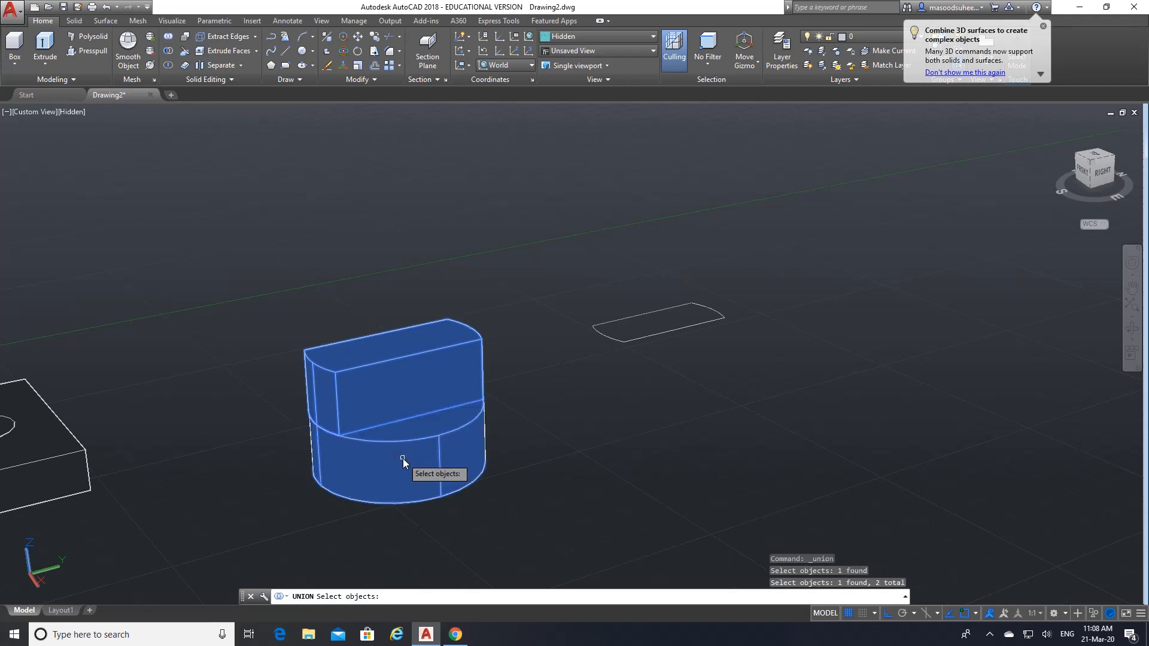
key(Return)
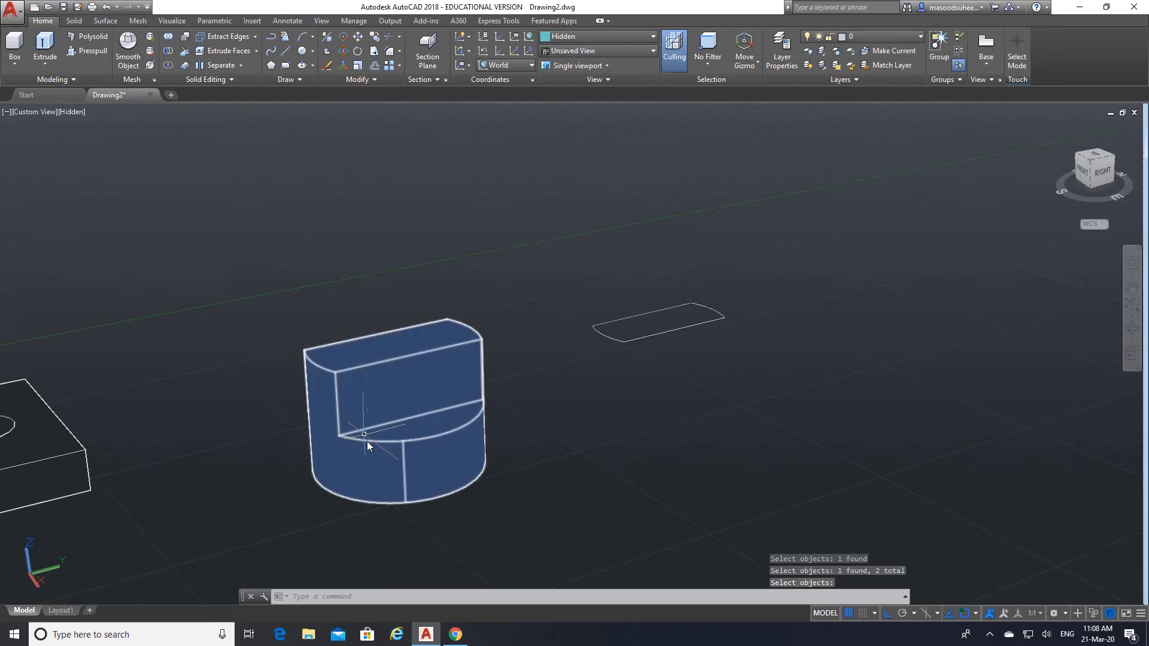
scroll(272, 437, up, 4)
scroll(273, 437, down, 4)
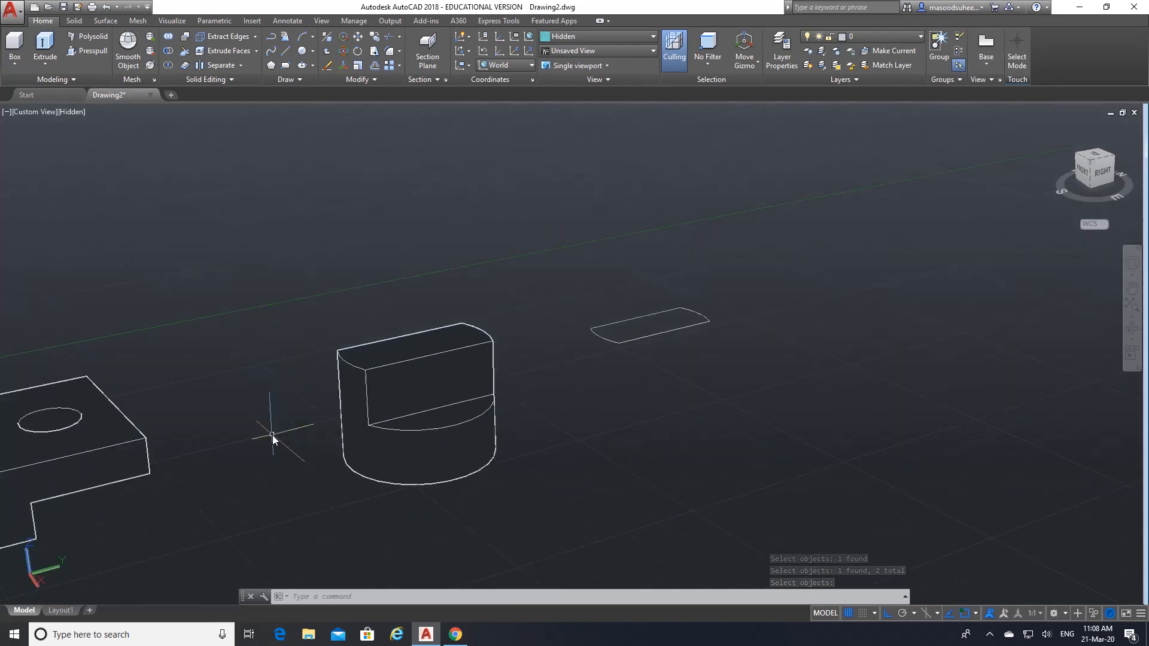
- Undo the last union of the tab solid and the cylinder
scroll(272, 436, down, 2)
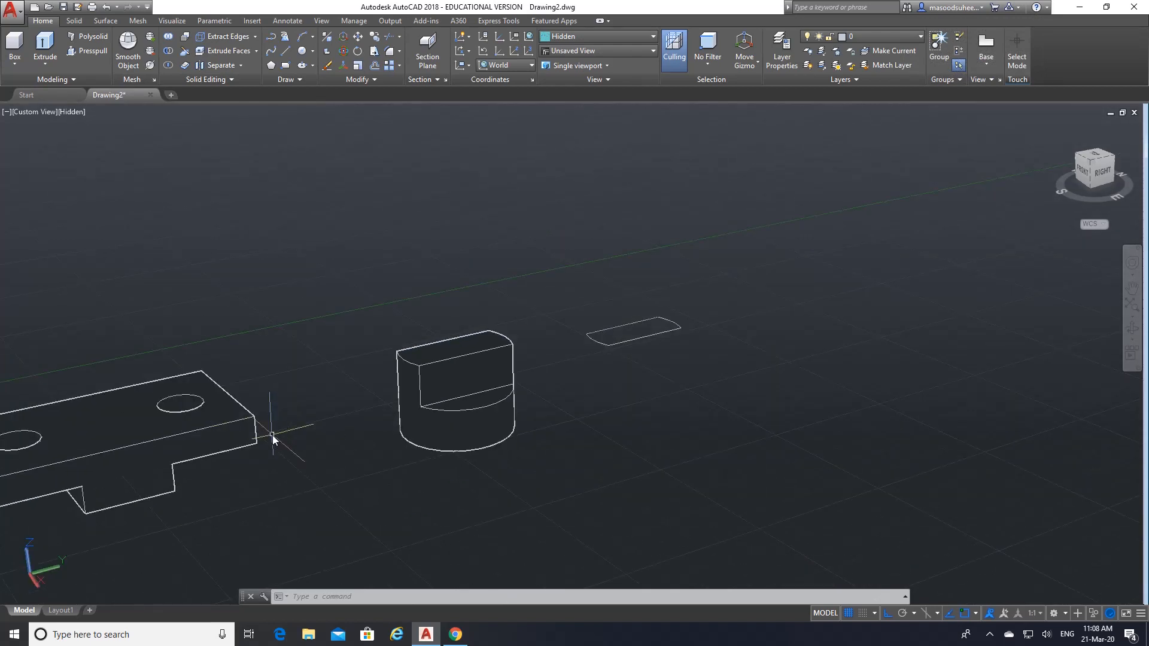
scroll(272, 436, down, 3)
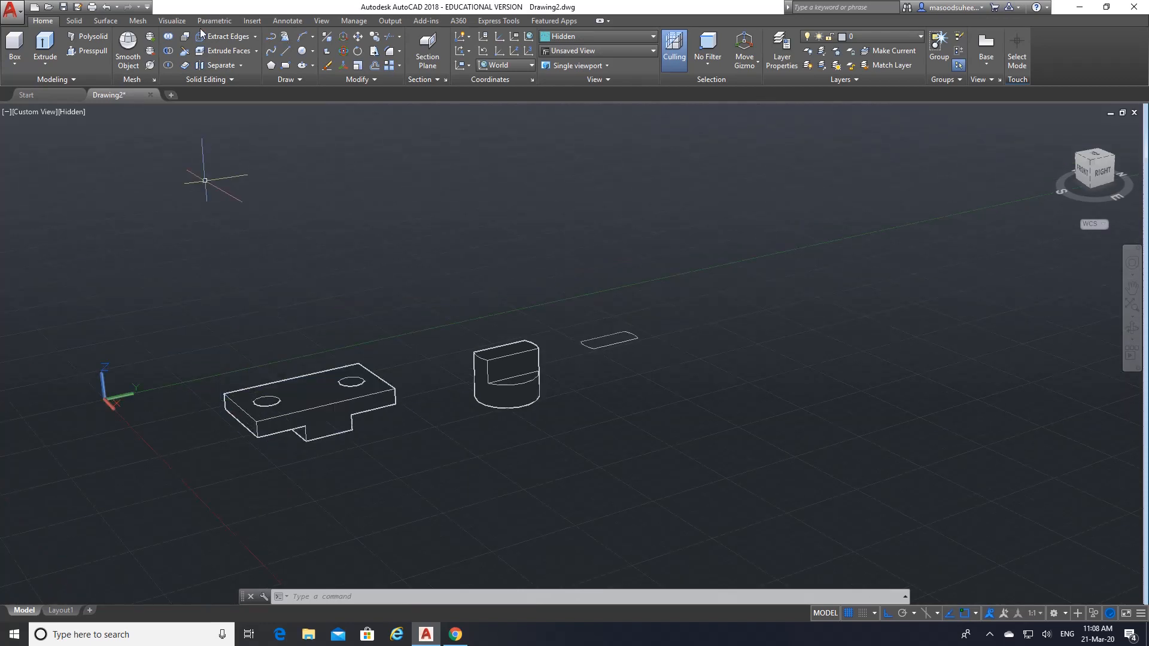
click(108, 7)
click(107, 6)
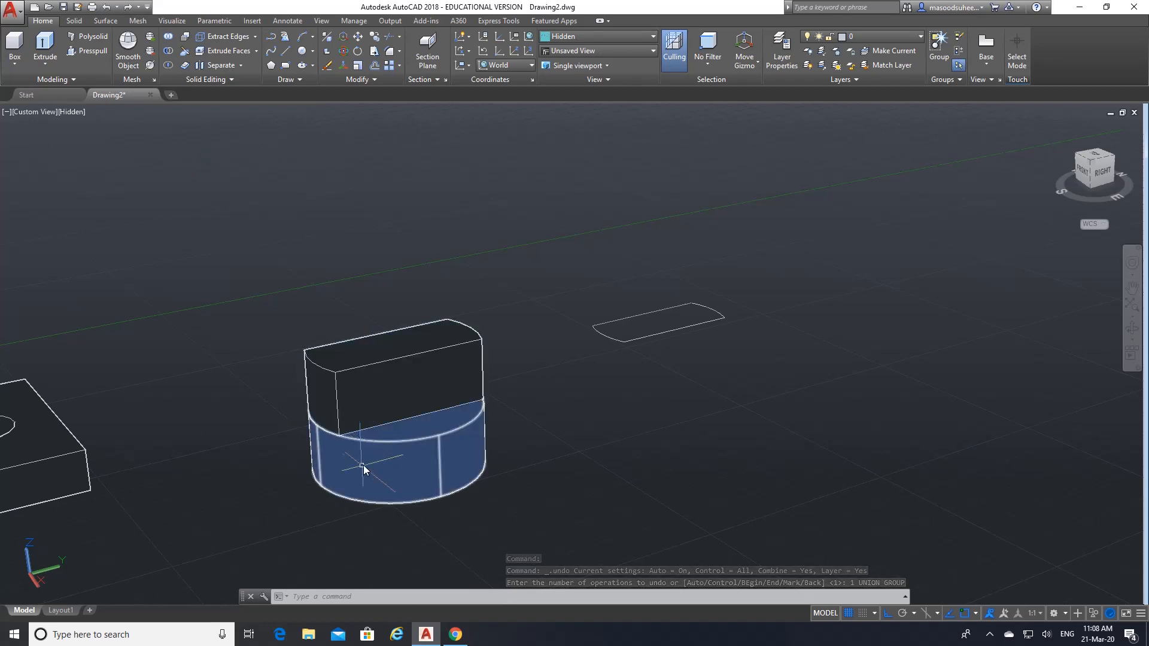
- Union the tab solid and the cylinder beneath it into one solid
click(171, 36)
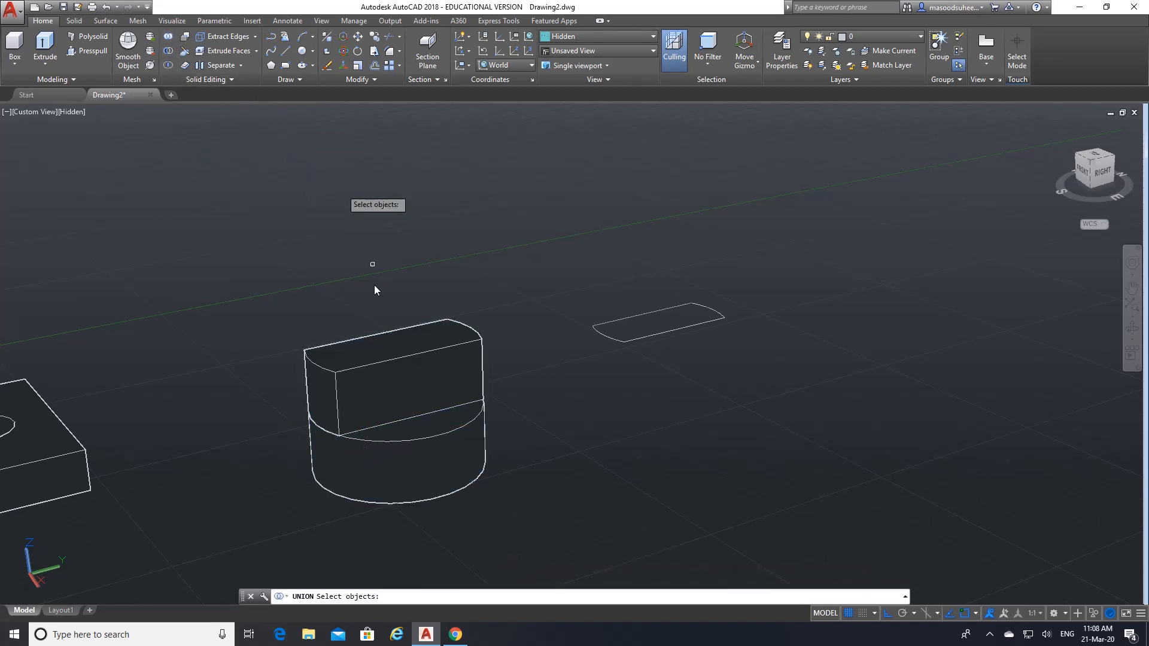
click(379, 357)
click(379, 461)
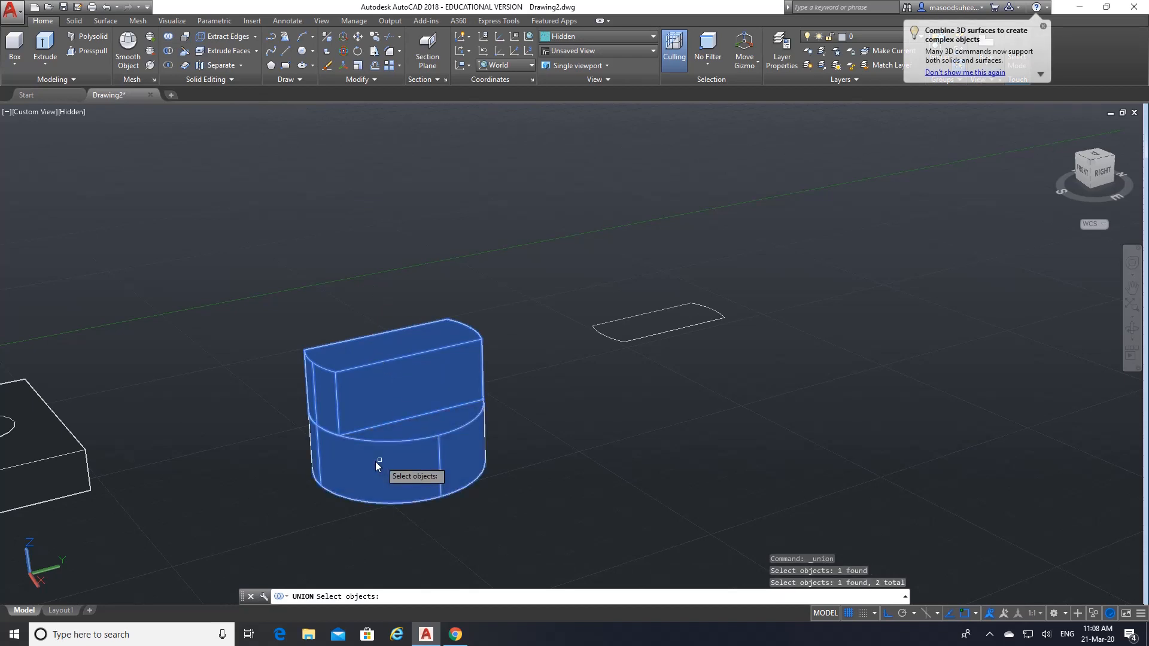
key(Return)
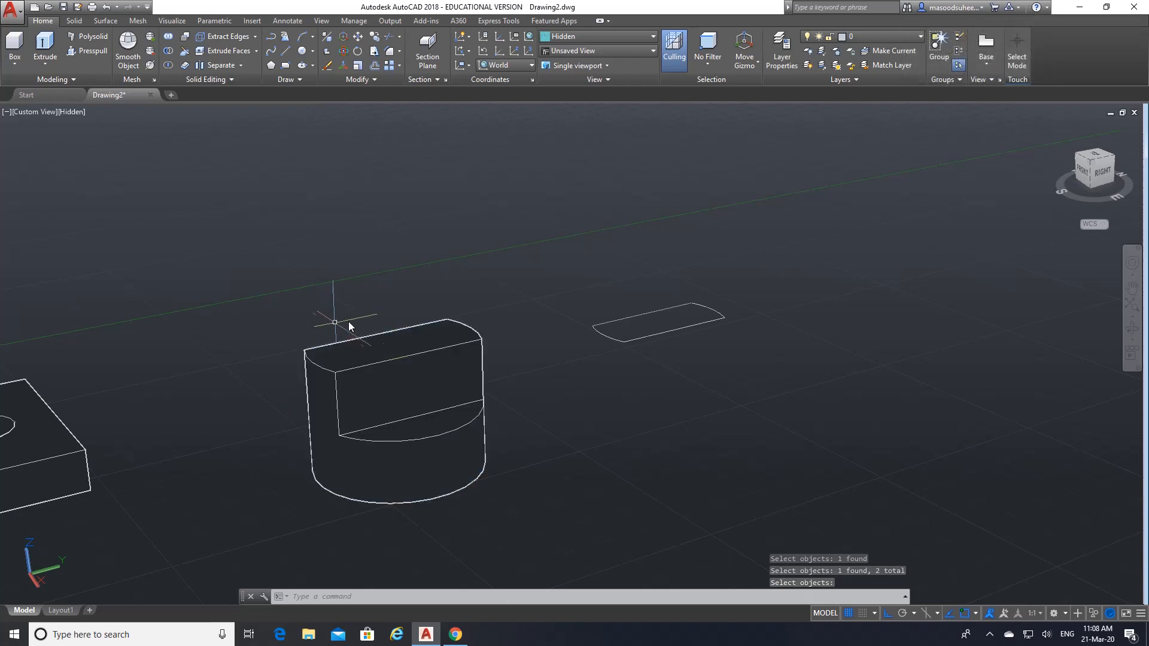
- Erase the leftover 2D tab outline lying beside the combined cylinder solid
scroll(348, 322, down, 2)
scroll(349, 322, down, 1)
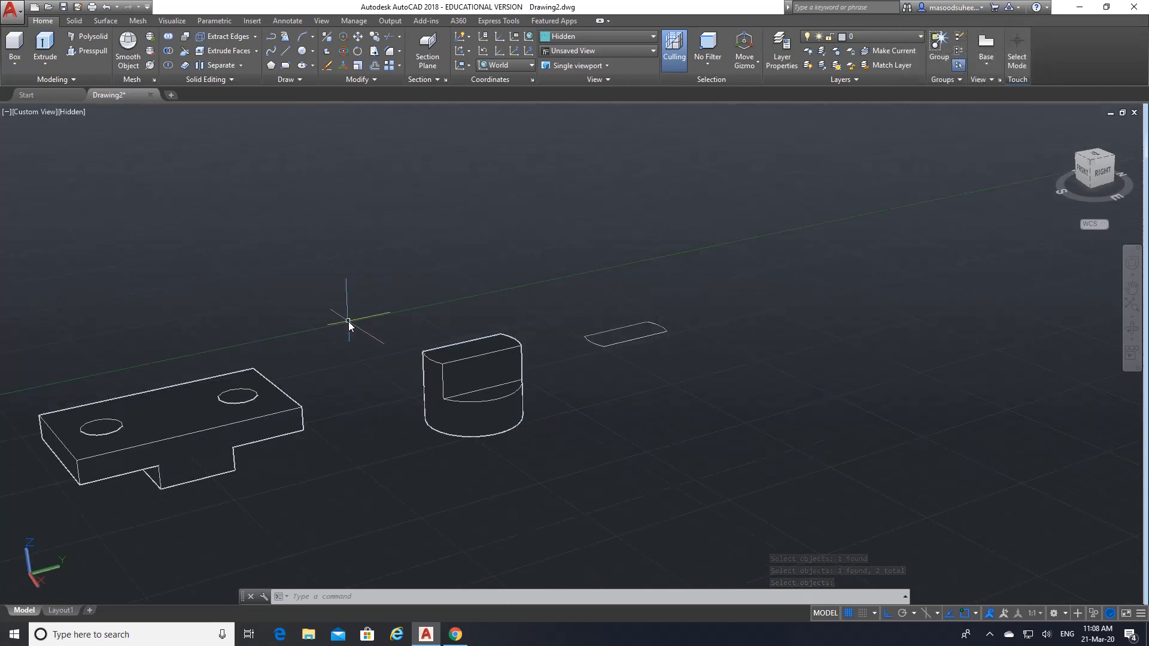
scroll(348, 322, down, 1)
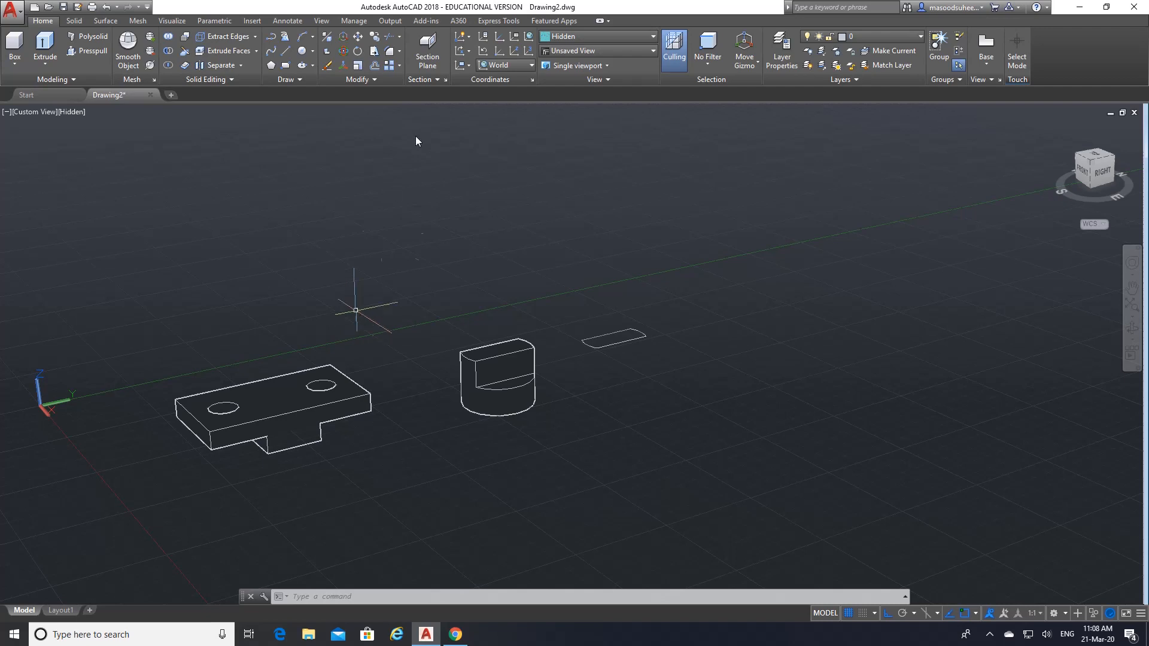
click(327, 65)
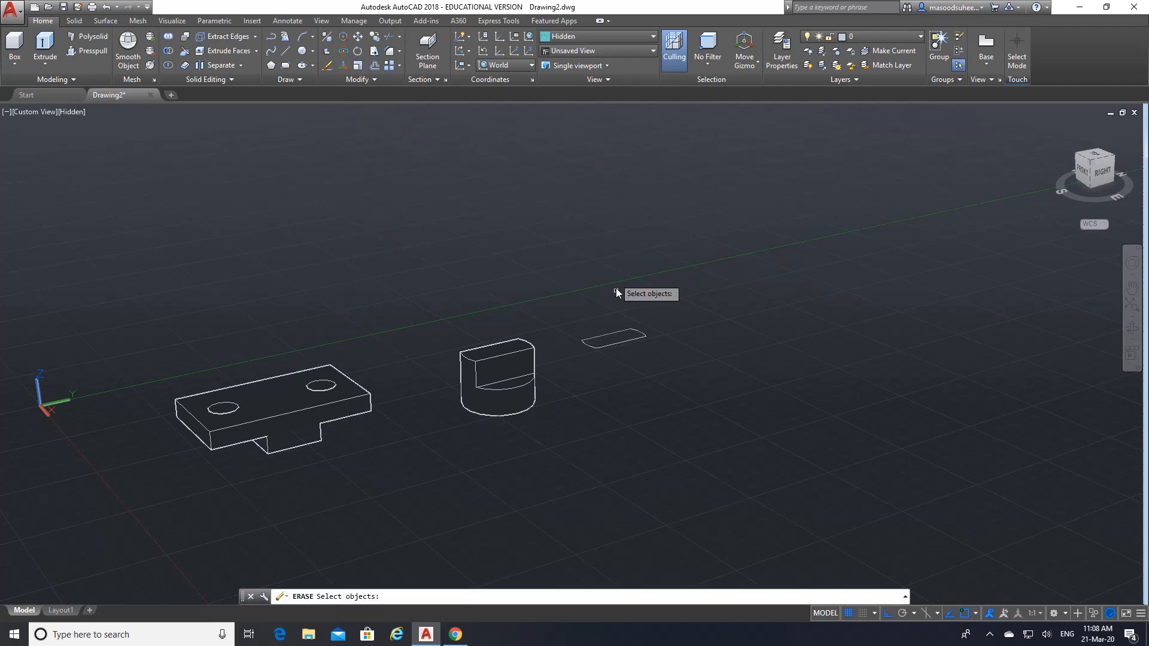
click(665, 378)
click(571, 310)
key(Return)
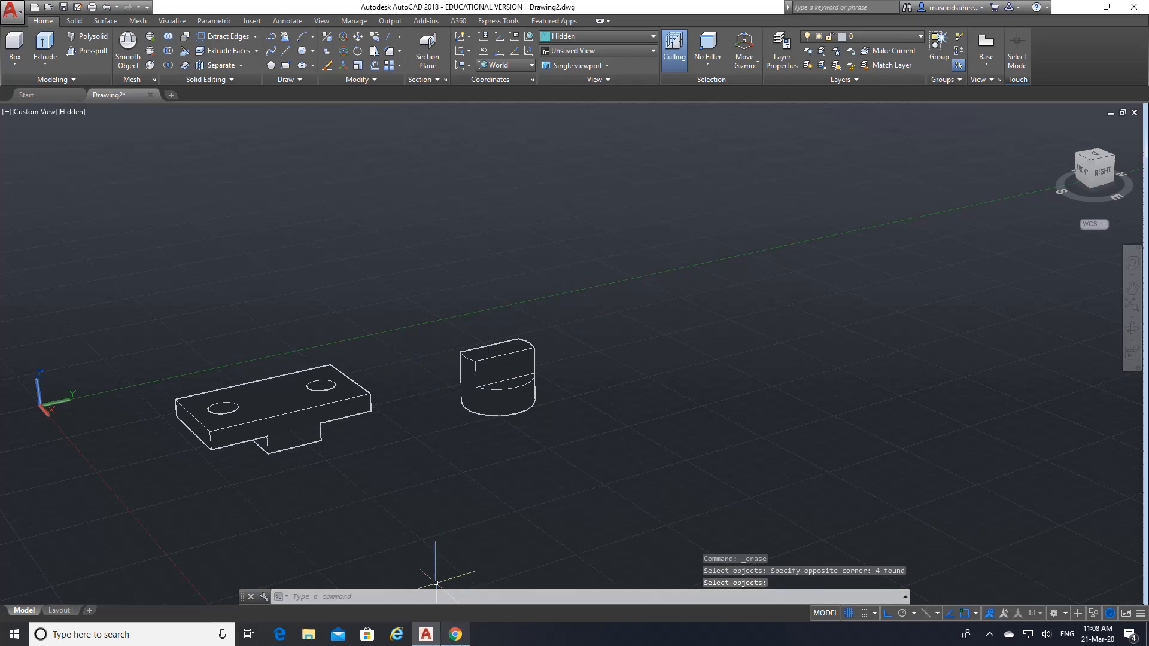
- Switch to Exercise 11.pdf in Chrome to study the remaining body dimensions, and return to AutoCAD
click(455, 637)
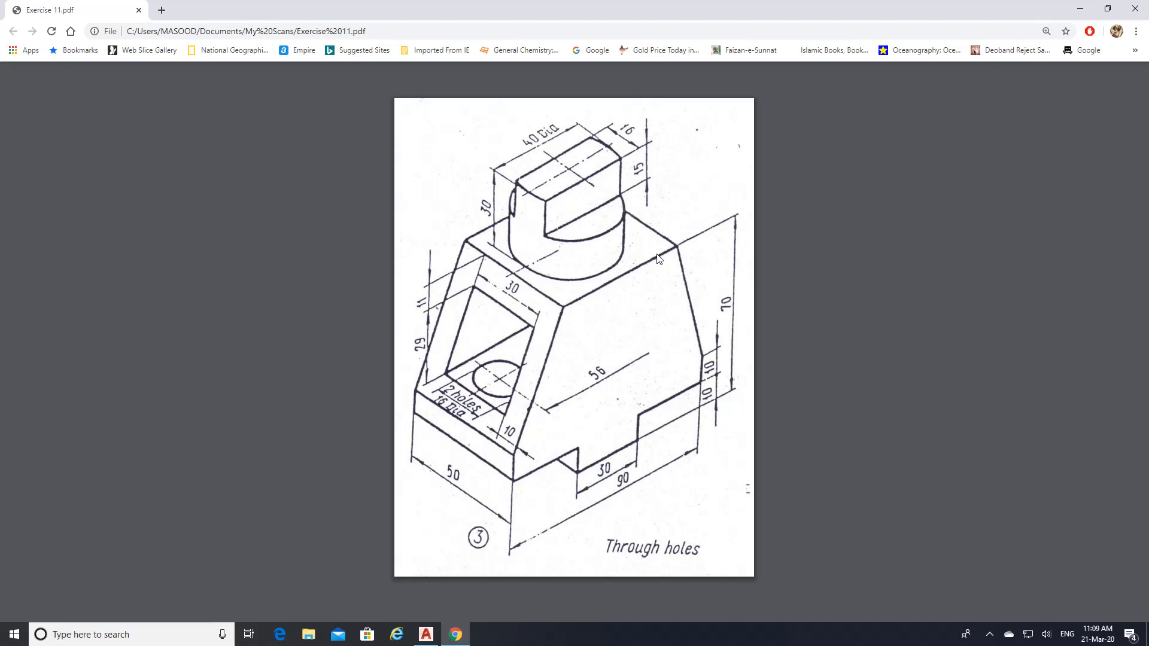
click(423, 636)
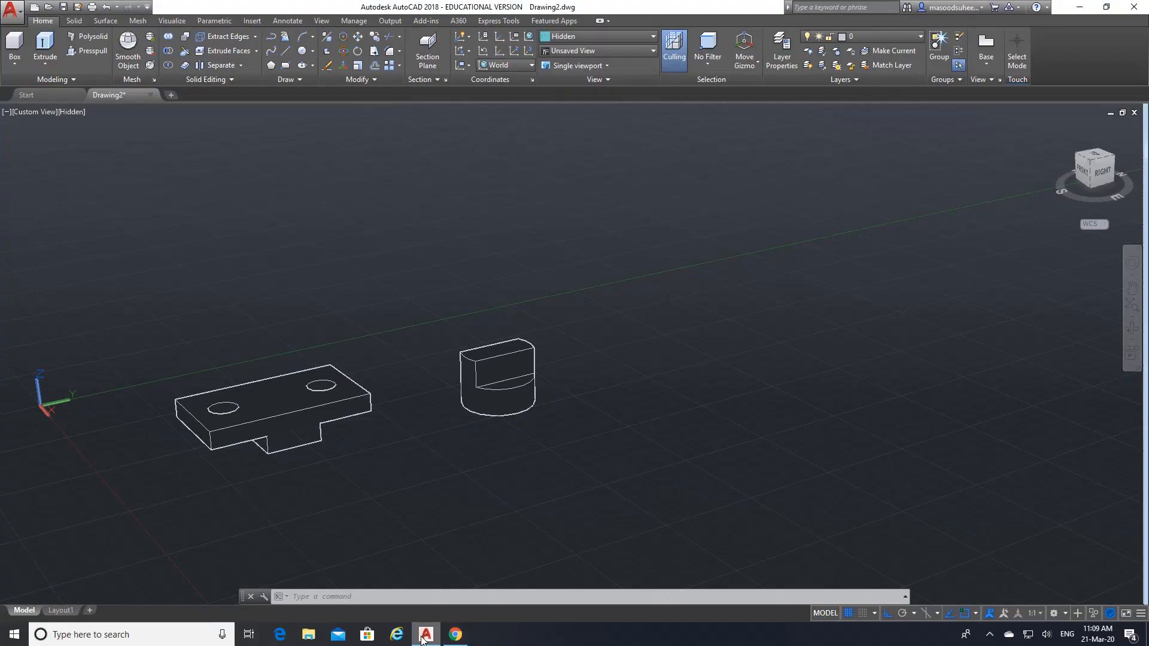
click(288, 51)
click(607, 312)
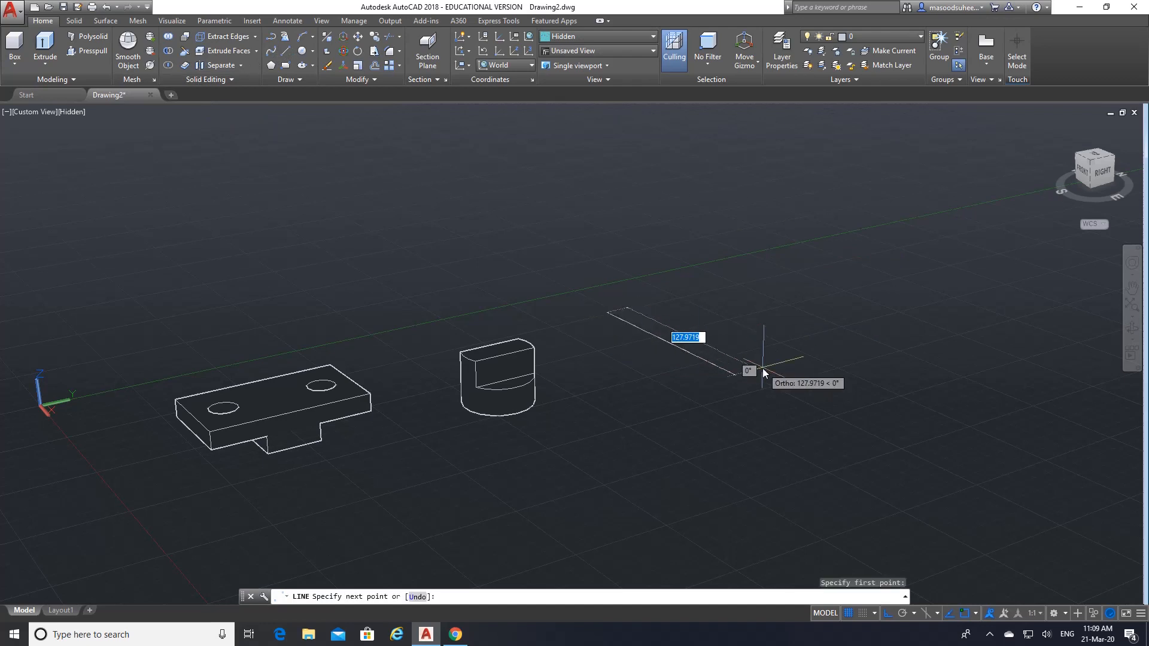
text(50)
key(Return)
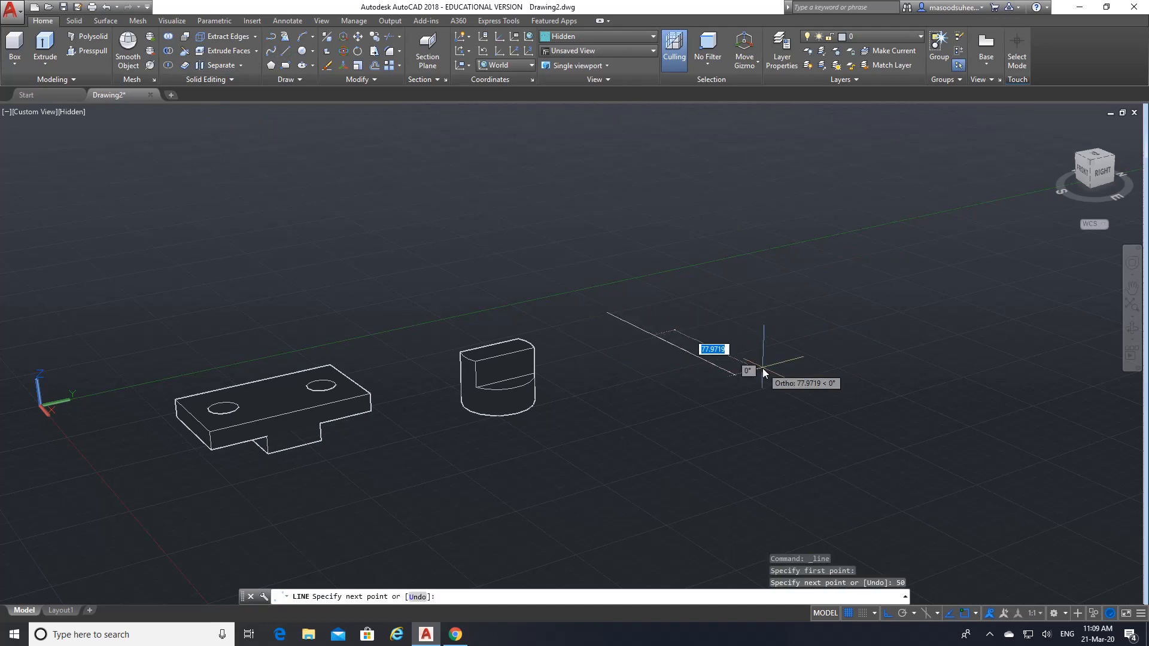
key(Escape)
click(328, 65)
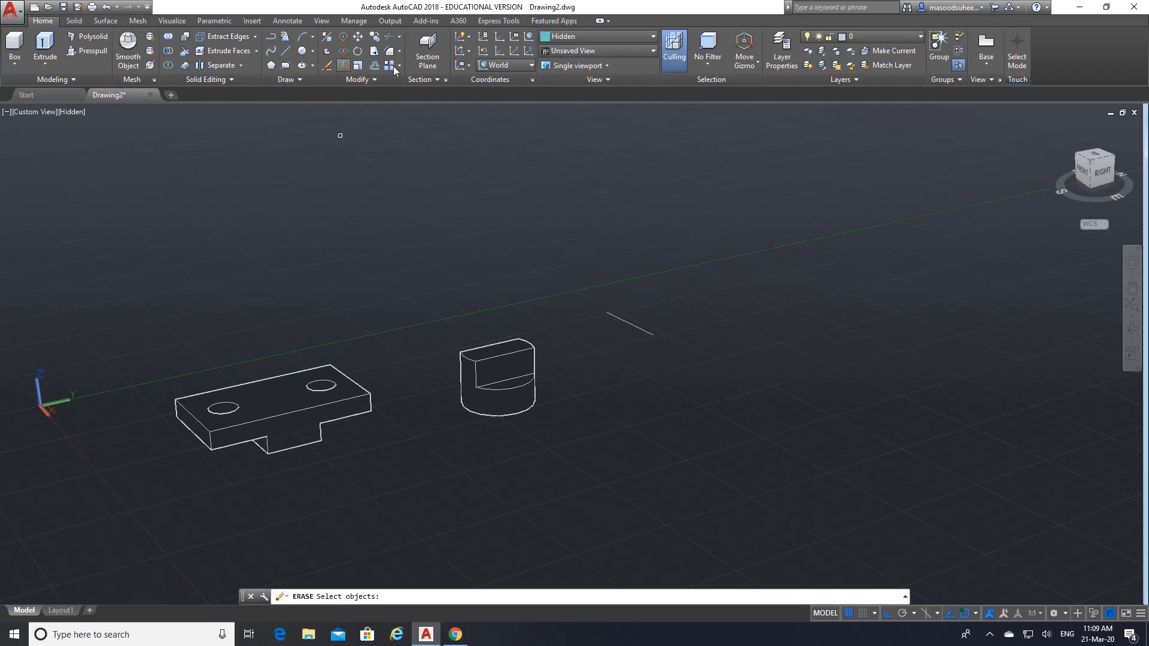
click(669, 348)
click(625, 319)
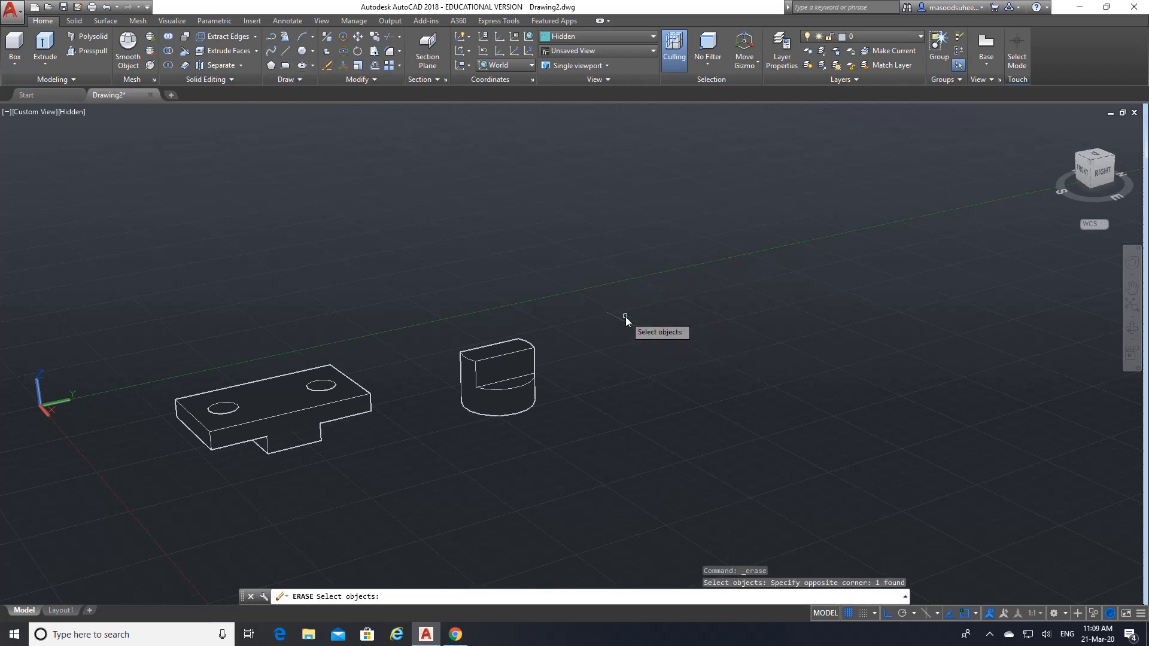
key(Return)
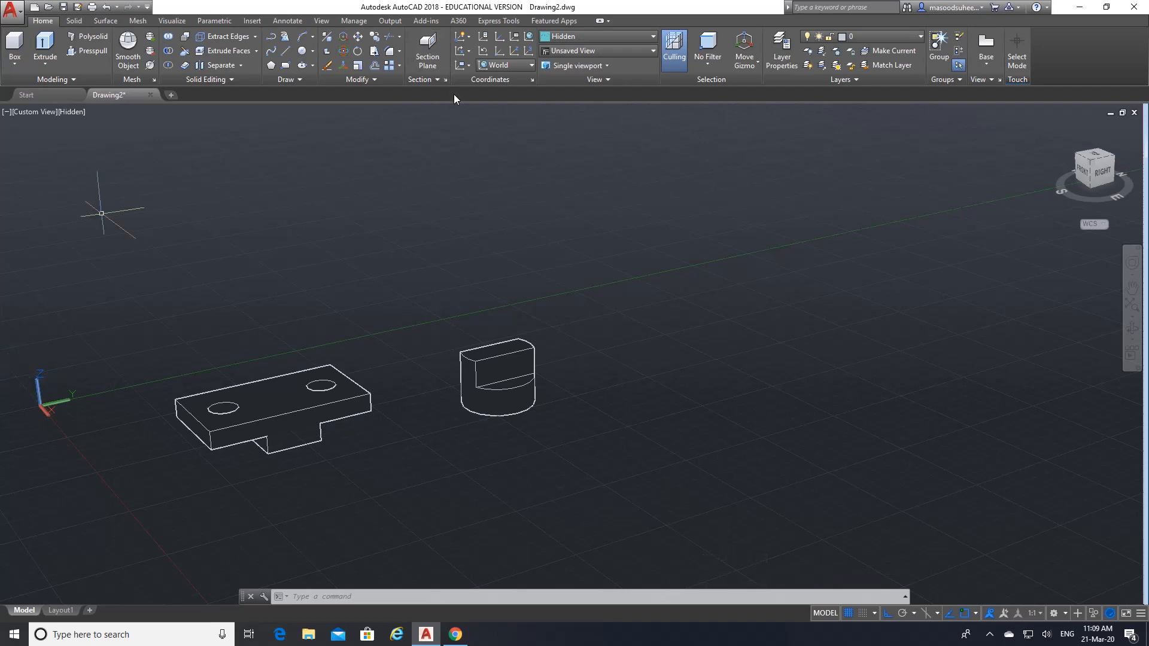
- Reorient the UCS by a Z-axis vector with its origin beside the base, making the XY plane vertical along the base's length
click(513, 49)
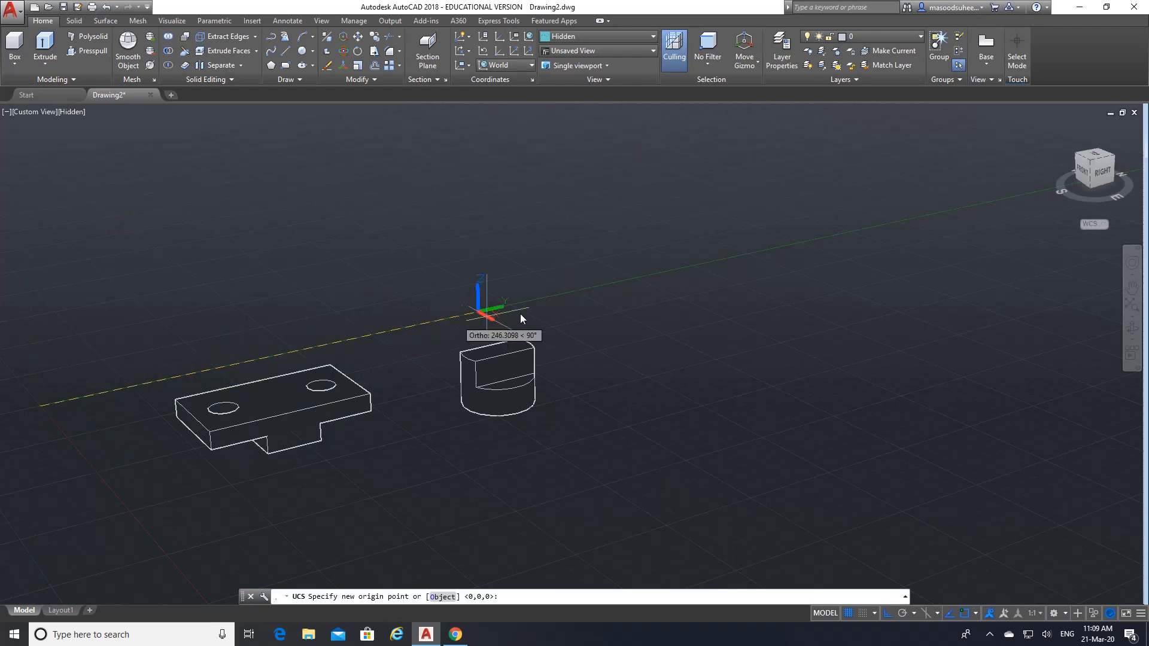
click(237, 314)
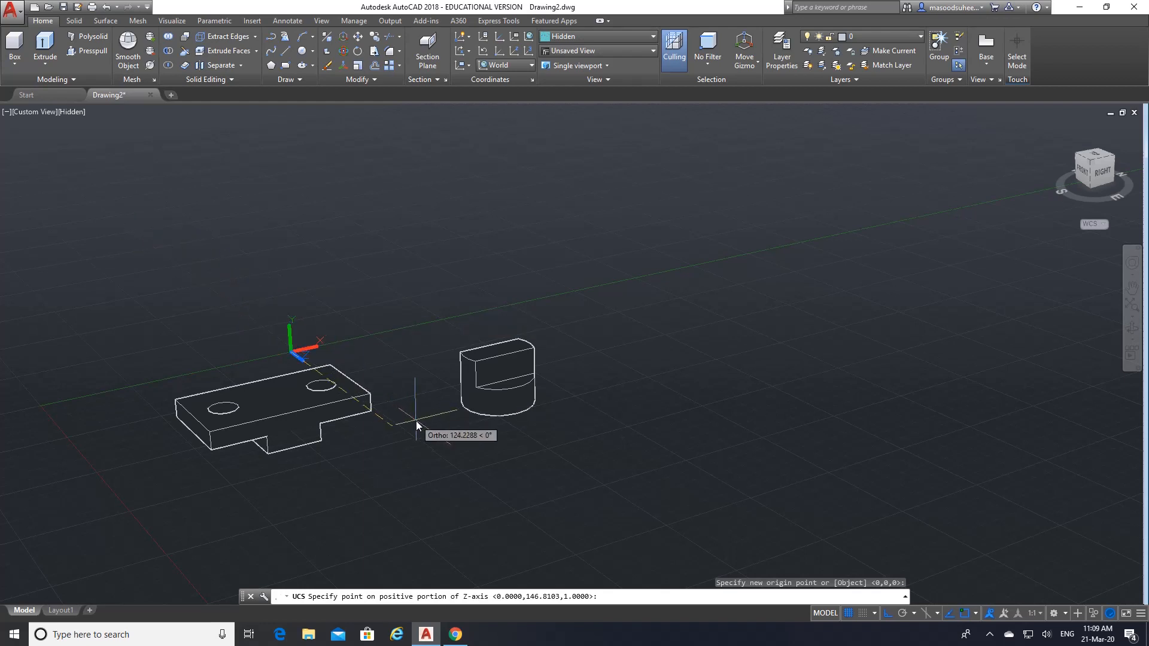
click(162, 242)
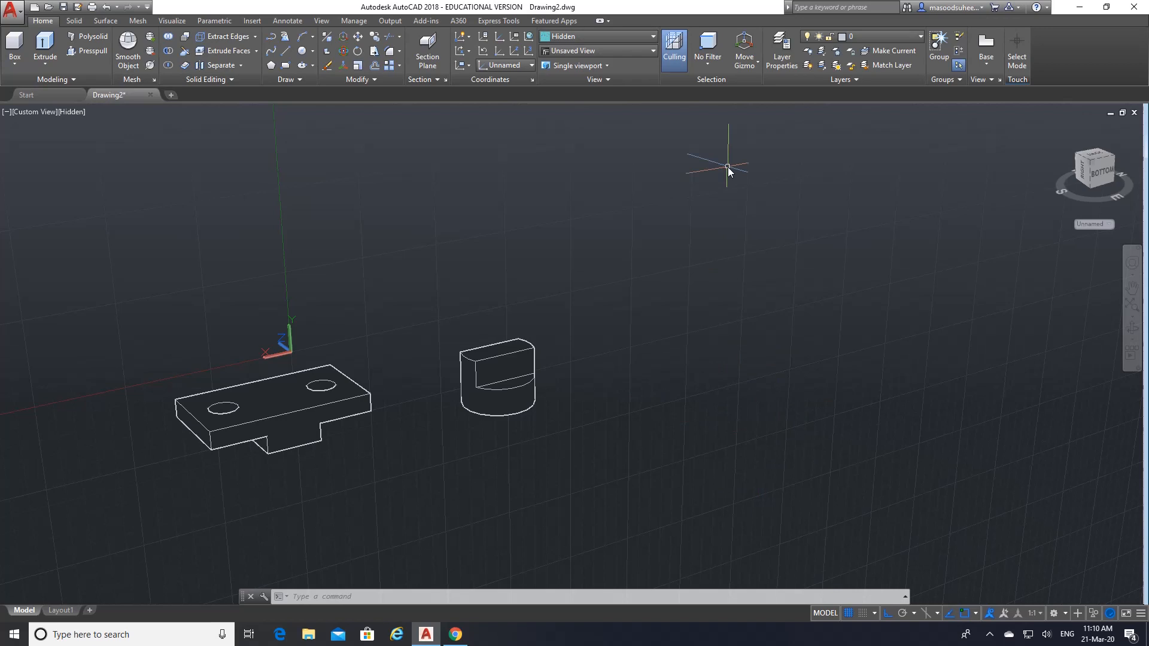
- Draw a 90 long line along the X axis in the free space beyond the cylinder solid
click(283, 52)
click(627, 418)
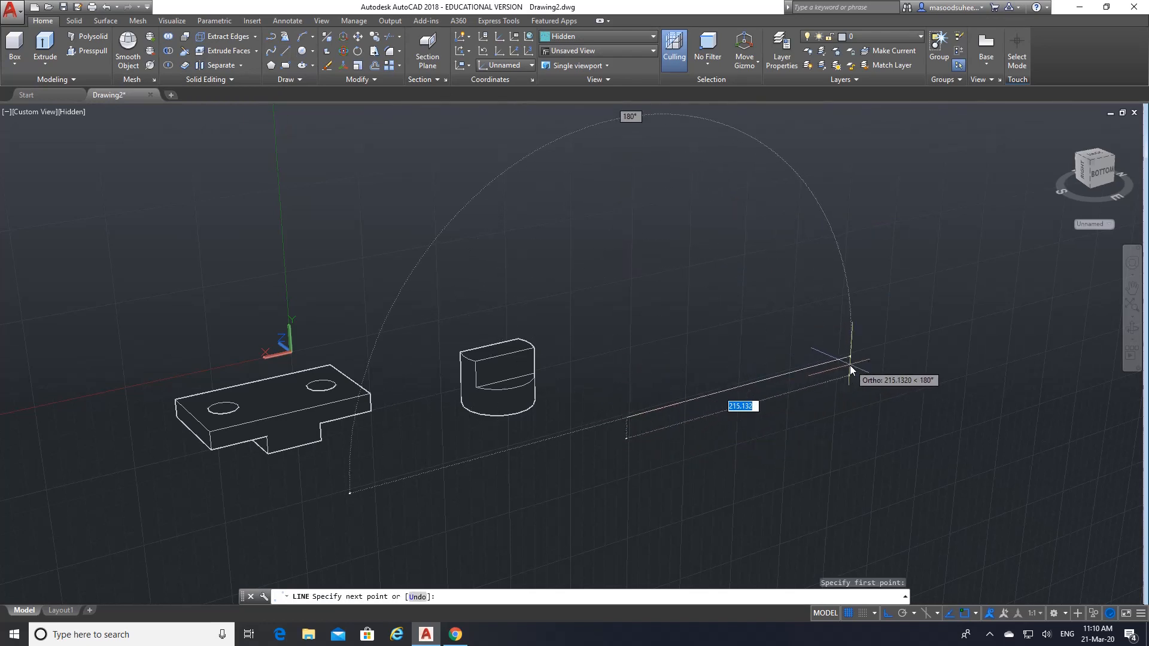
text(90)
key(Return)
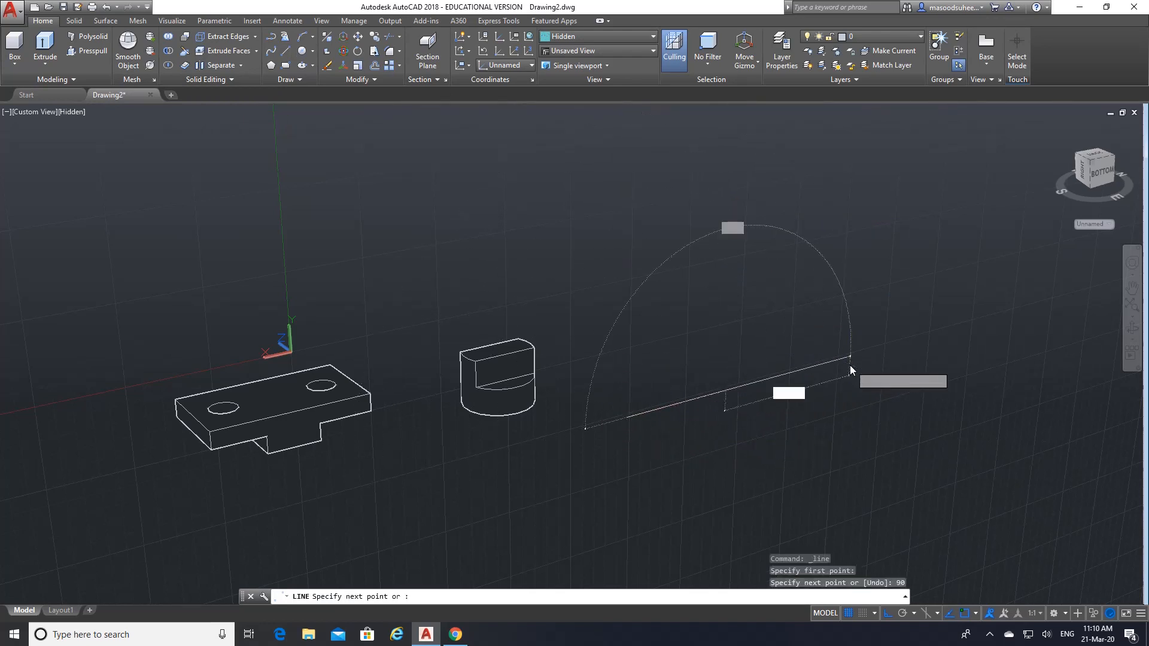
key(Return)
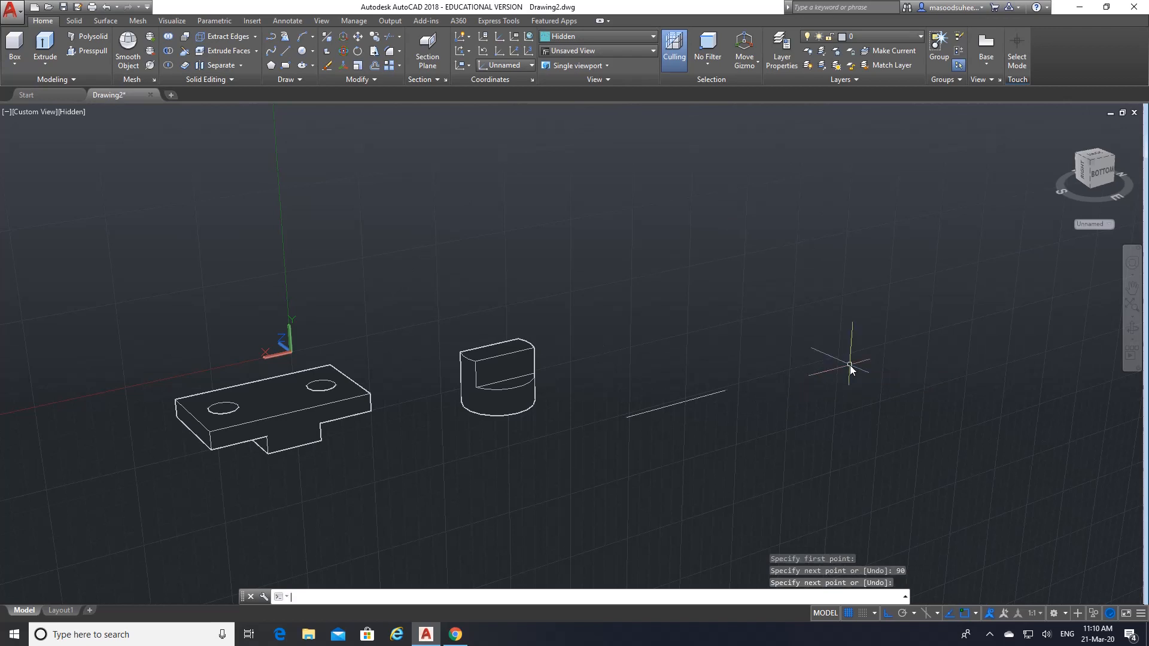
- Enable the midpoint object snap and draw a 50 long vertical line upward from the midpoint of the 90 line
click(286, 51)
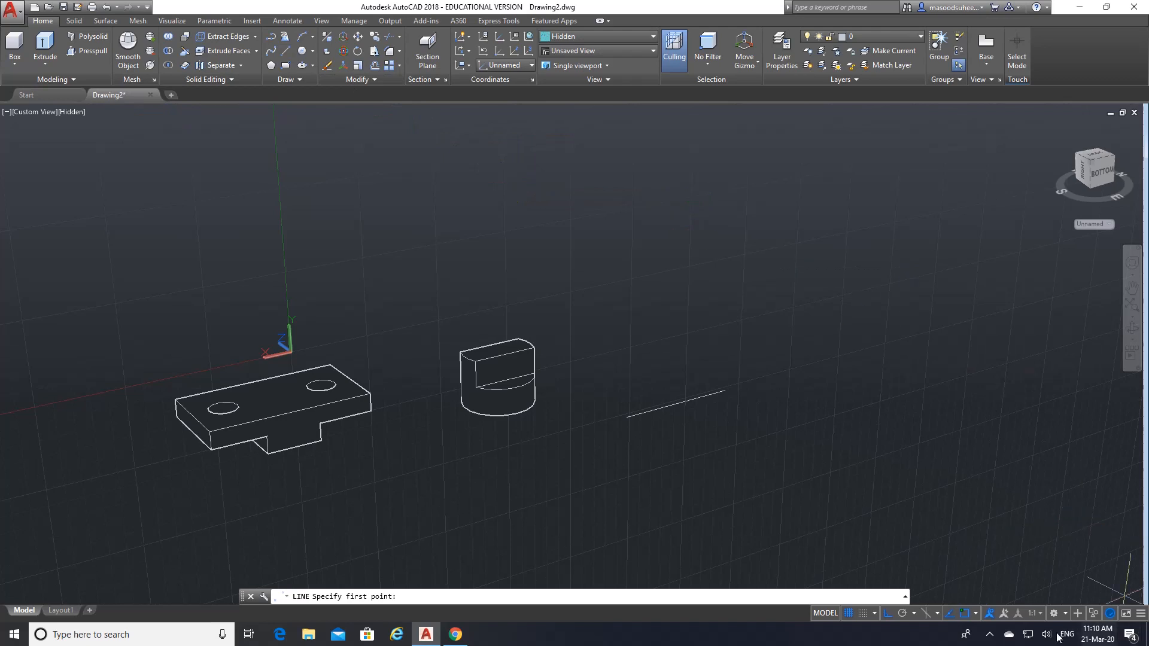
click(975, 613)
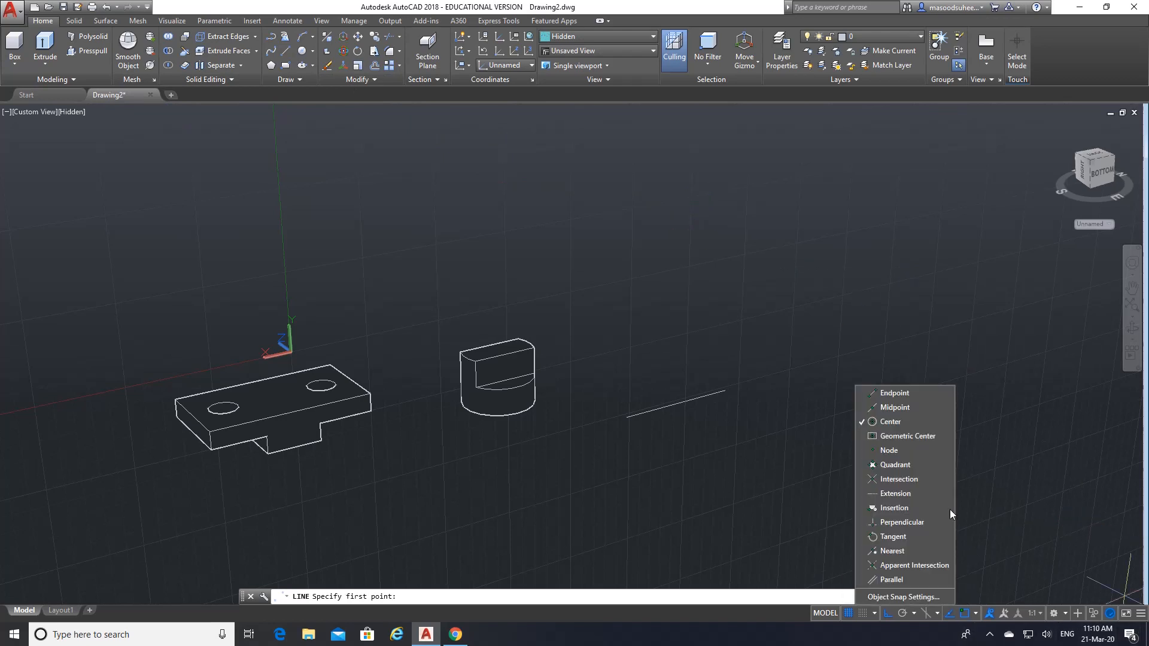
click(911, 408)
click(913, 427)
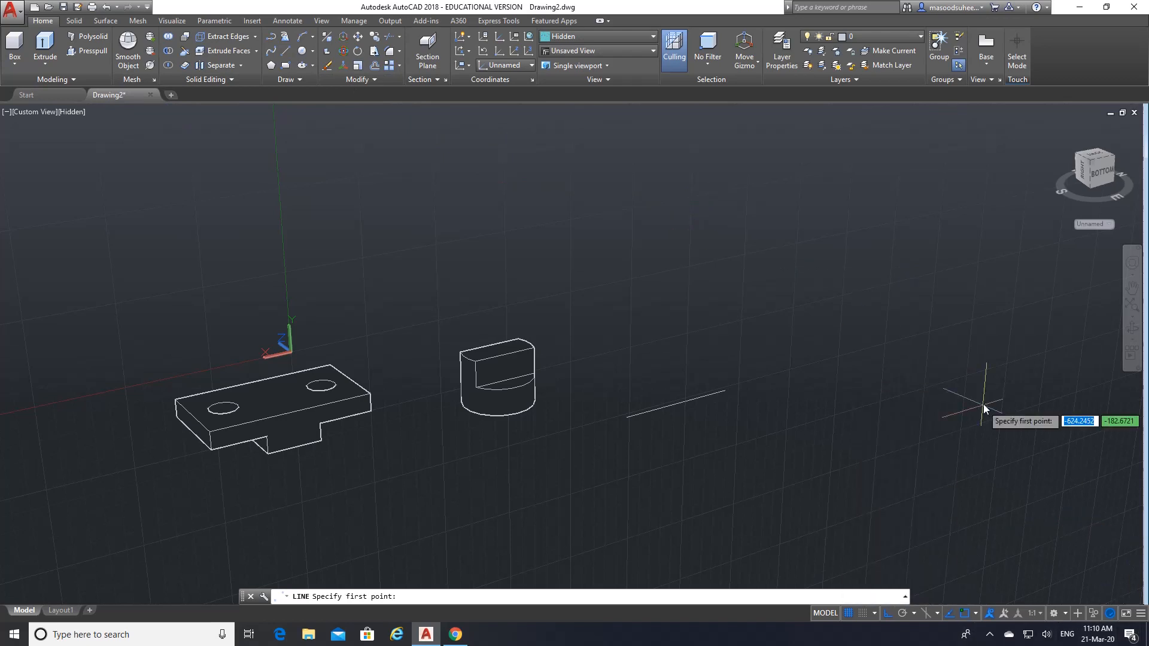
click(677, 407)
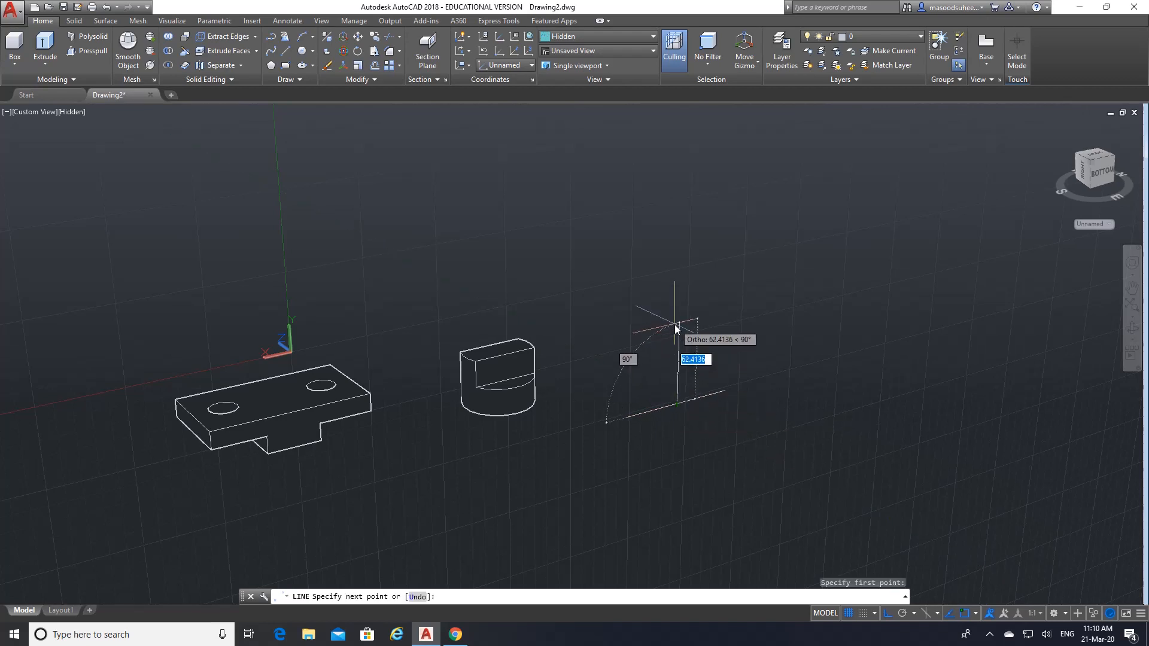
text(50)
key(Return)
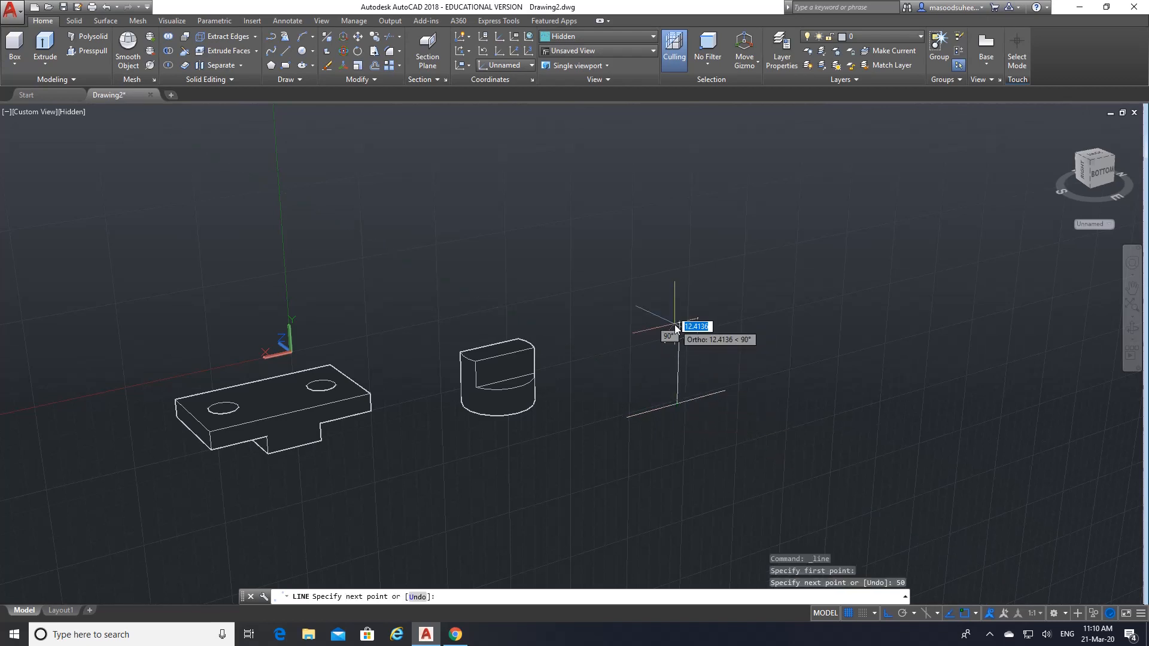
key(Return)
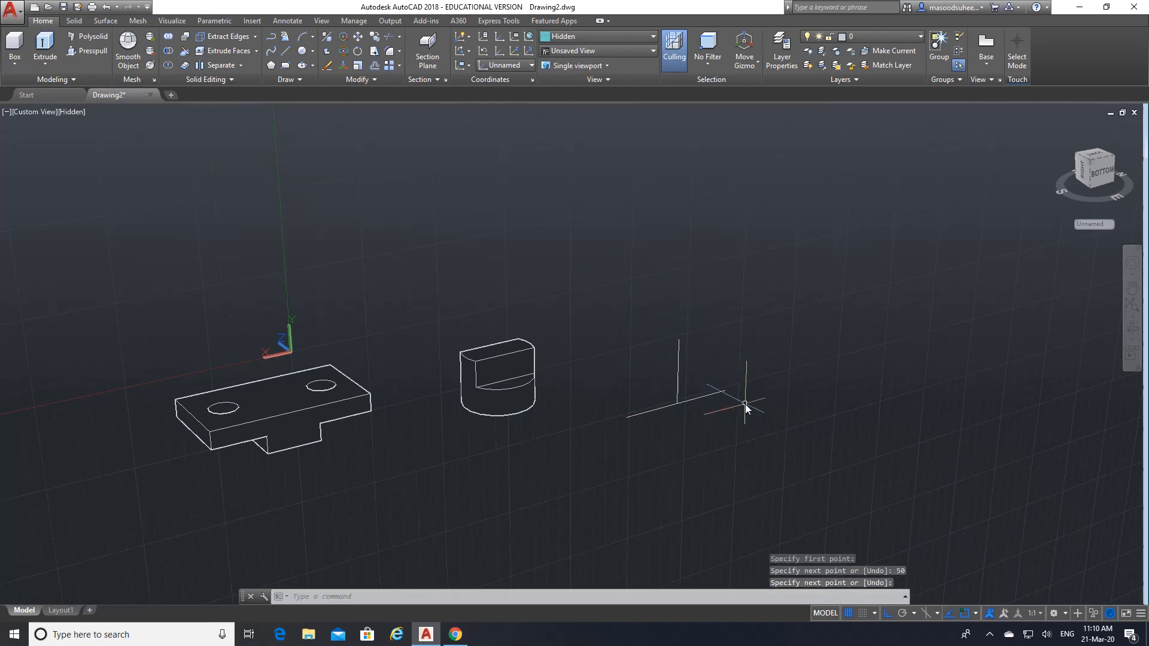
- Offset the vertical centre line by 25 to both sides
scroll(746, 404, up, 1)
scroll(745, 404, up, 2)
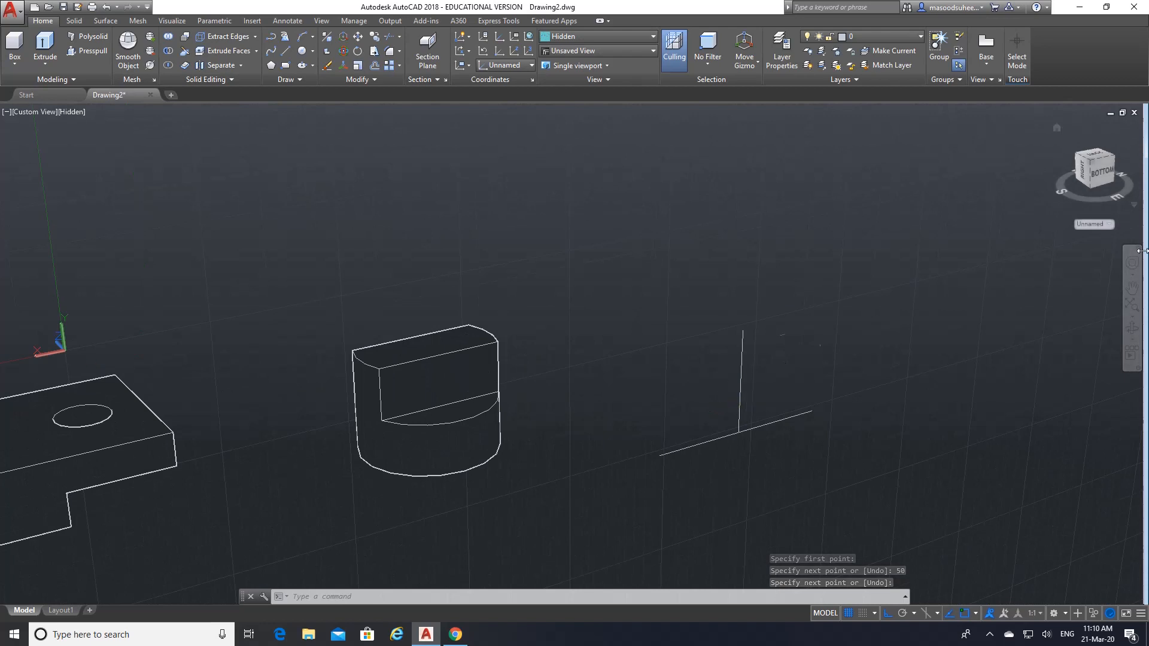
click(1132, 288)
drag(934, 407, 627, 347)
right_click(628, 347)
click(644, 354)
scroll(574, 390, up, 1)
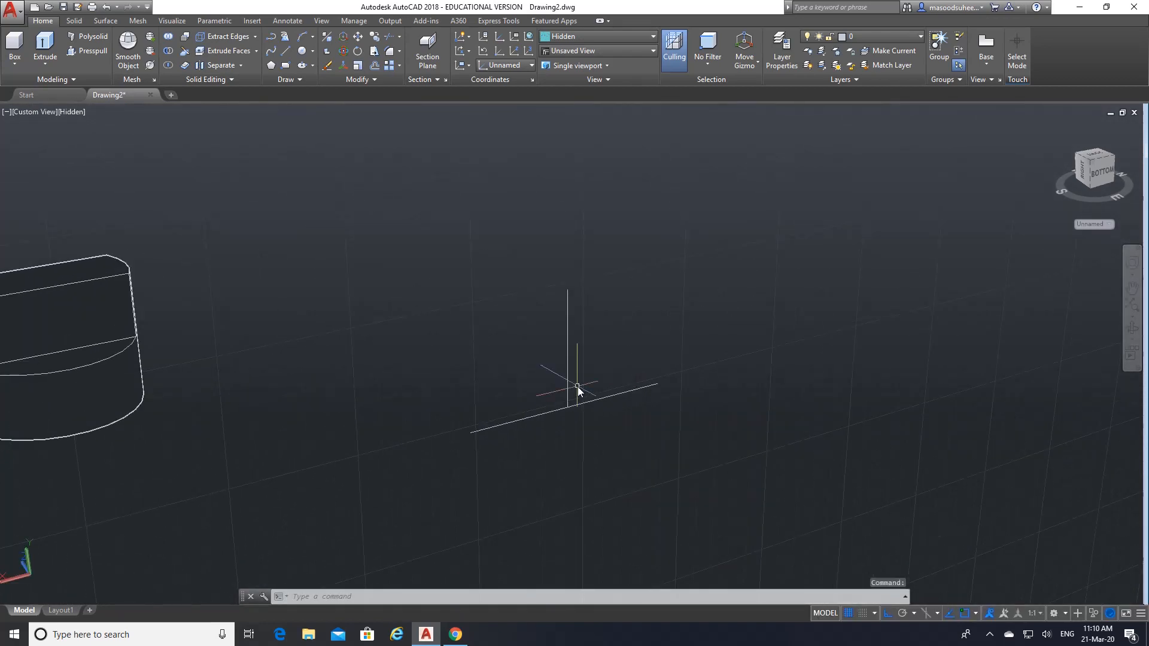
click(374, 69)
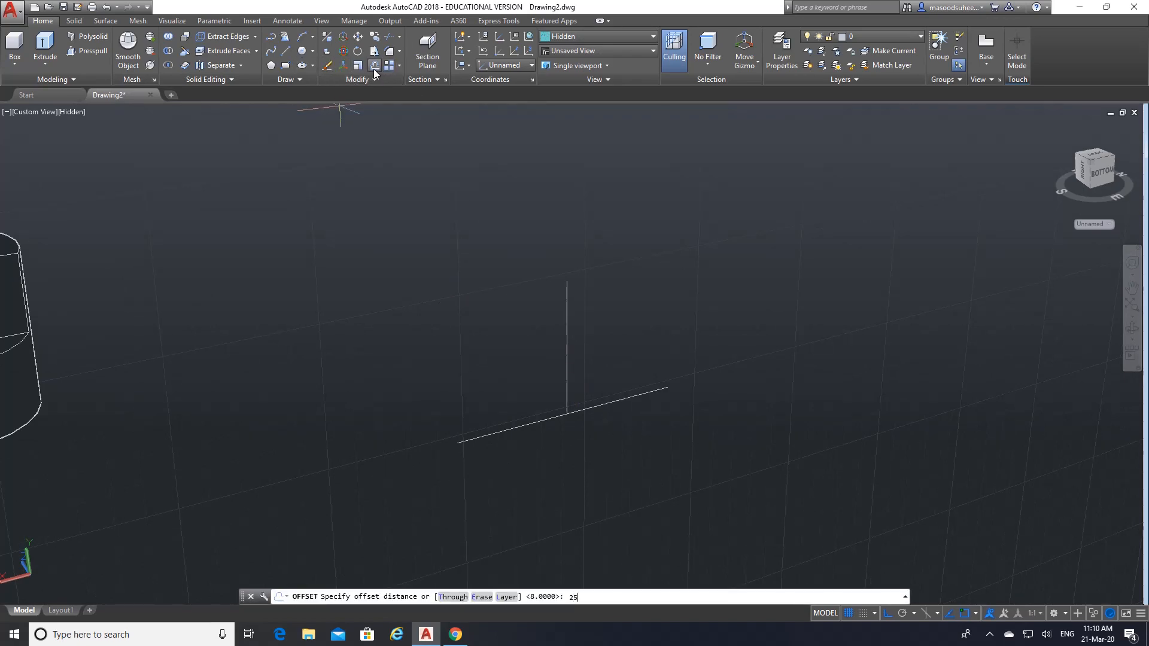
text(25)
key(Return)
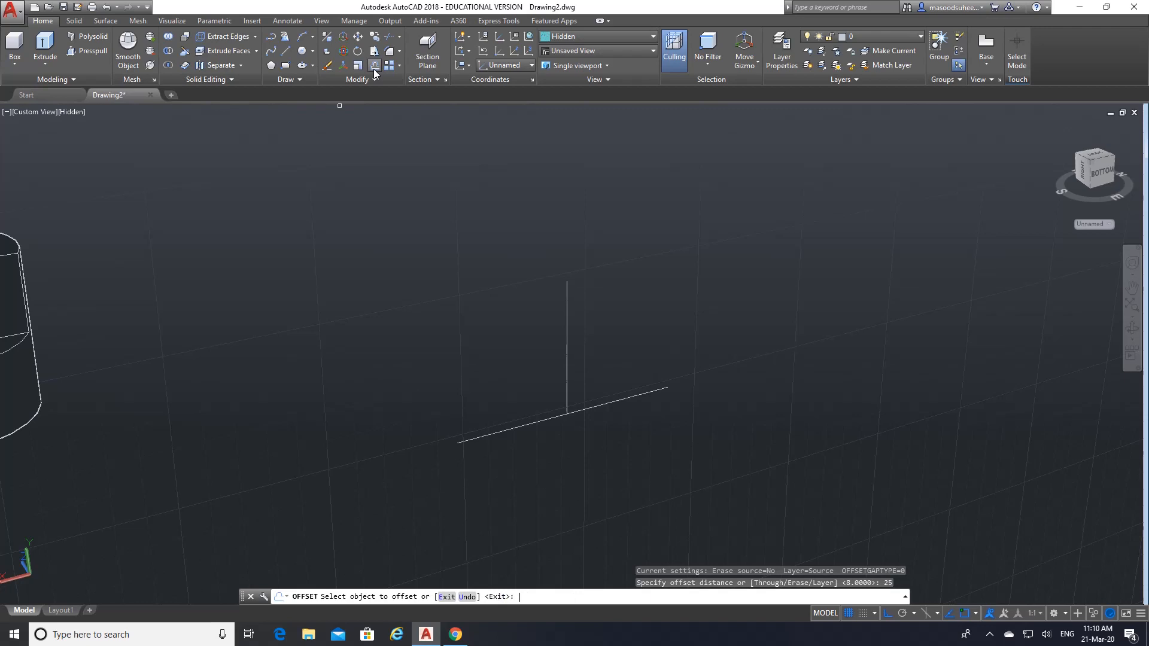
click(567, 368)
click(524, 376)
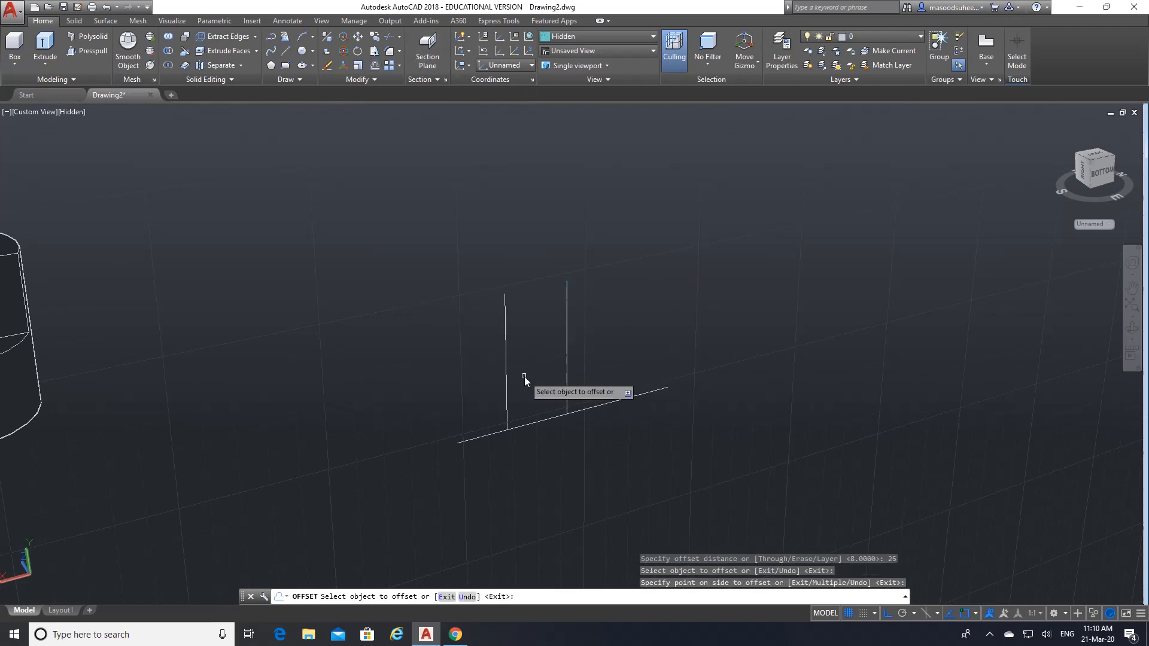
click(569, 377)
click(627, 373)
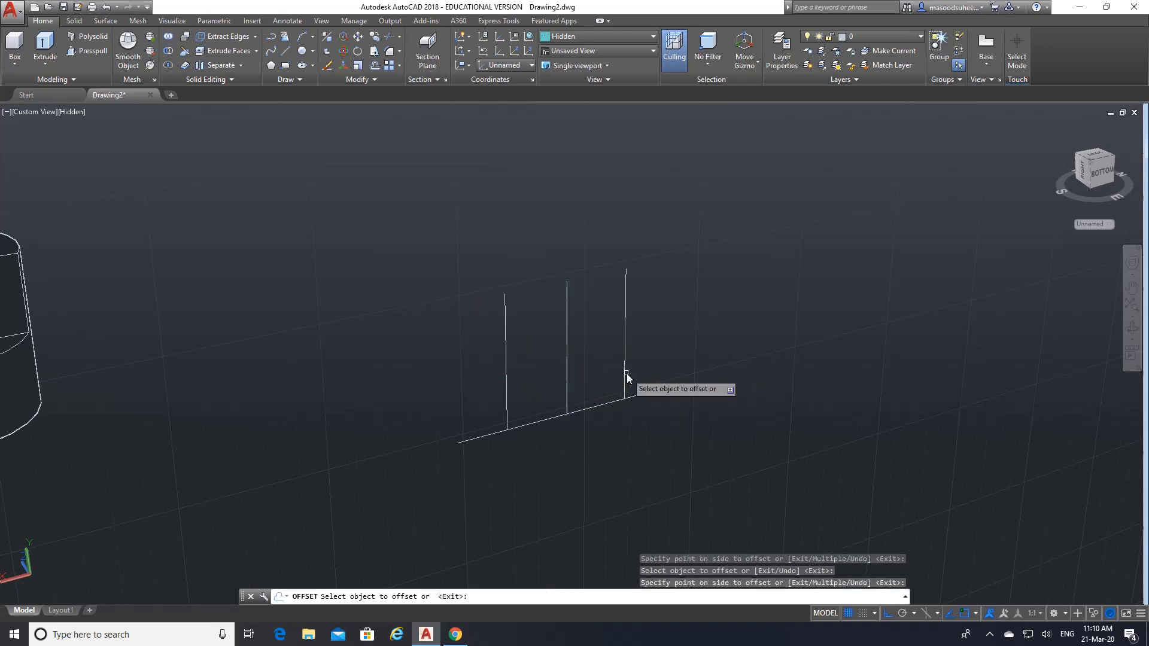
- Draw the trapezoid's slanted sides and top edge, connecting the 90 line's ends through the upper ends of the outer vertical lines
key(Return)
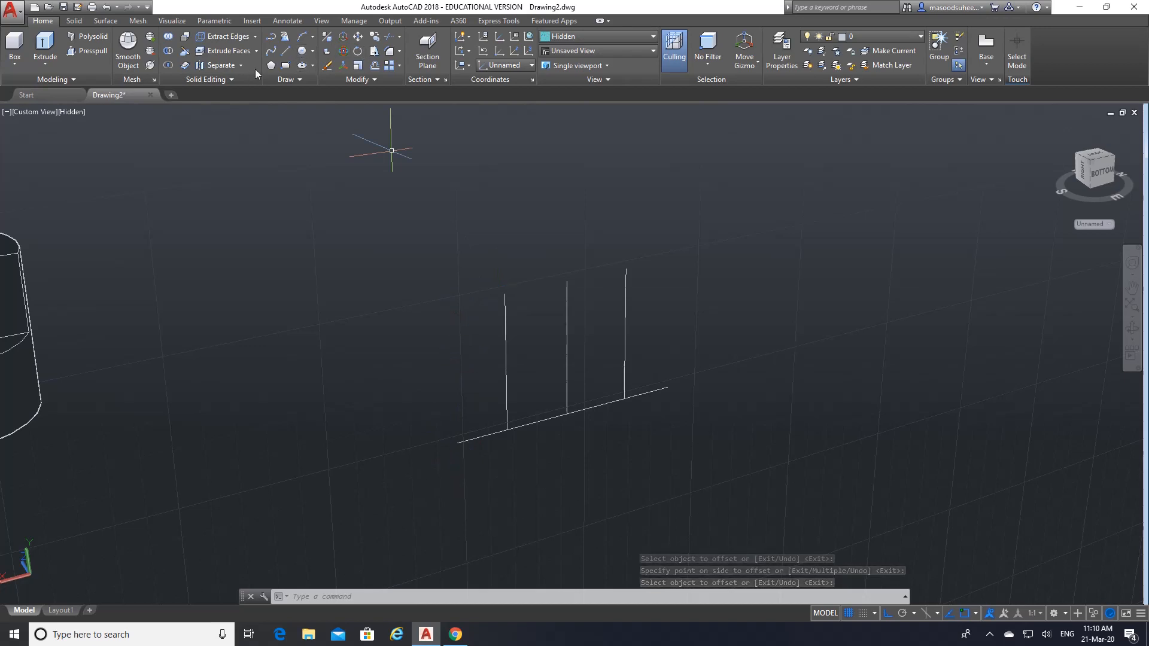
click(285, 53)
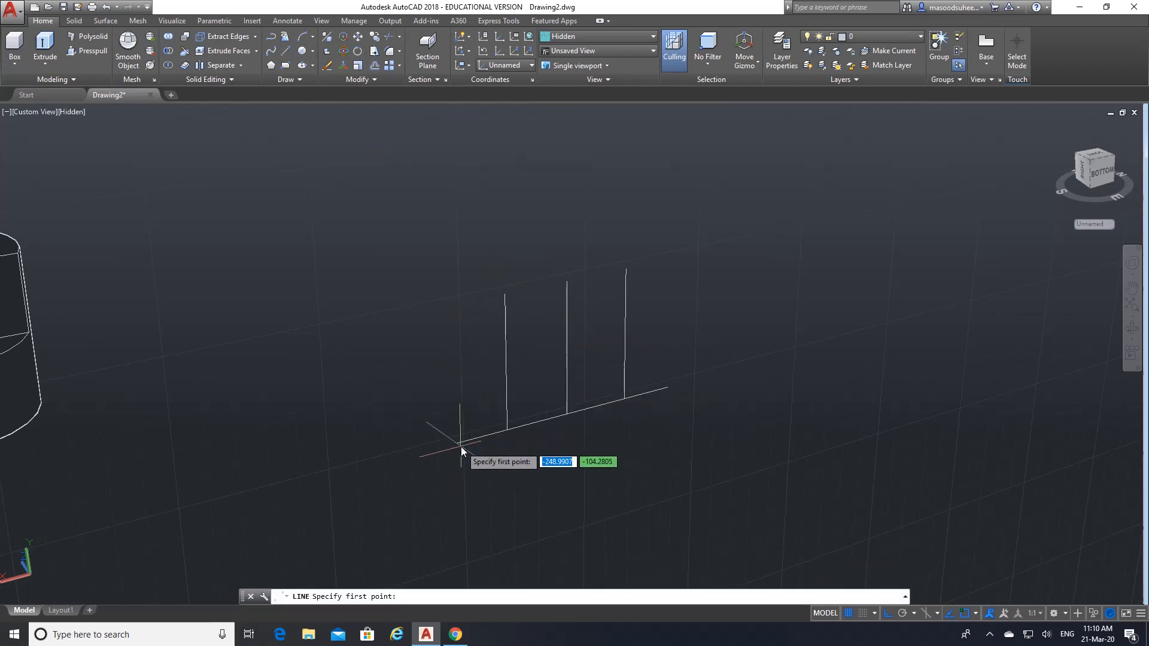
click(973, 614)
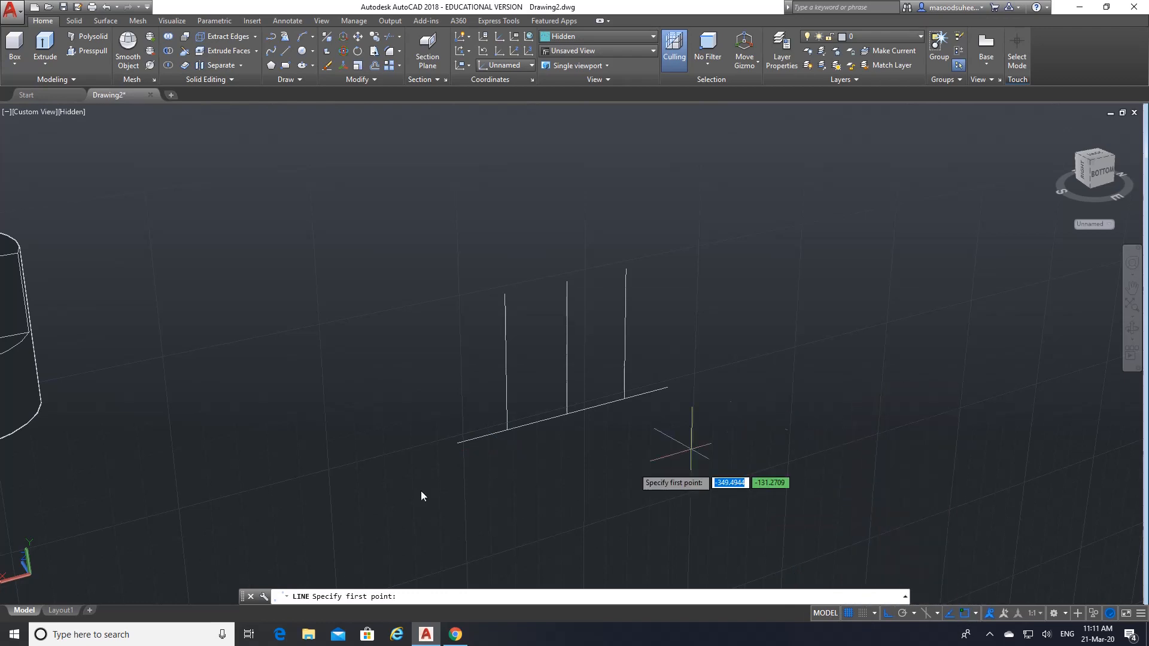
click(458, 443)
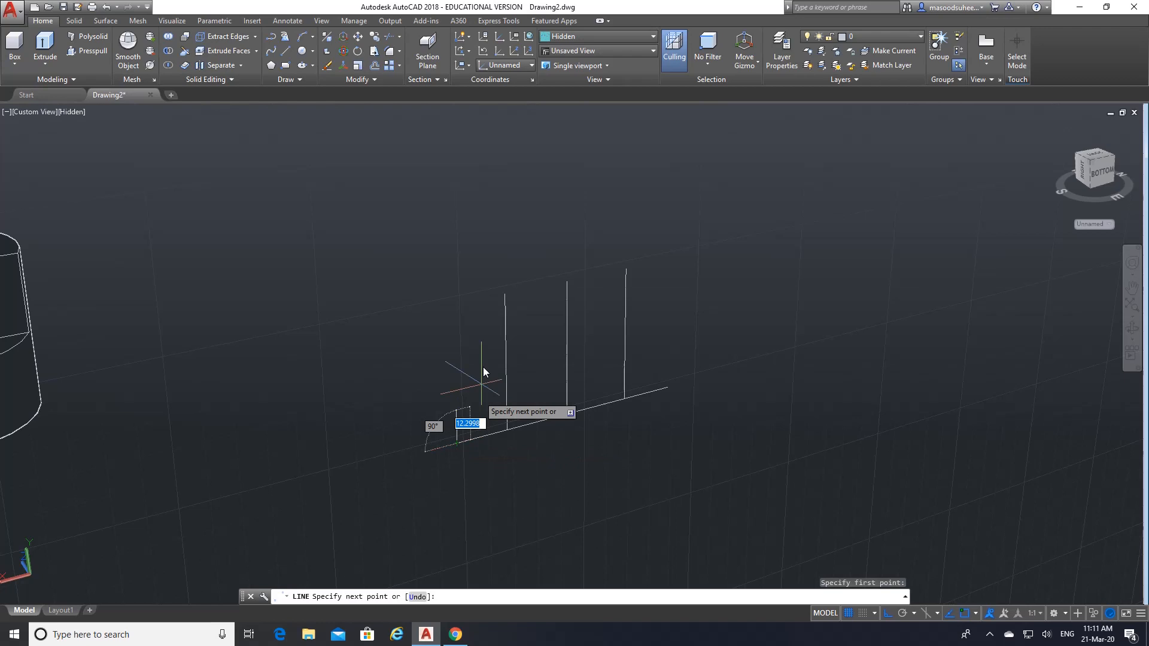
click(508, 296)
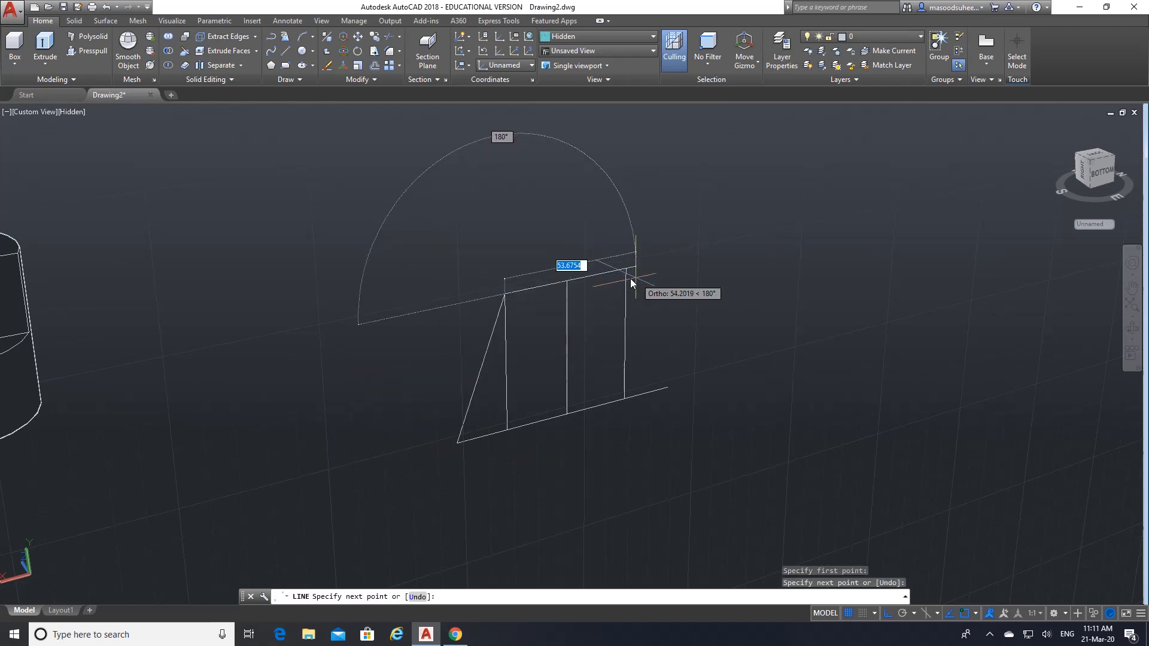
click(628, 274)
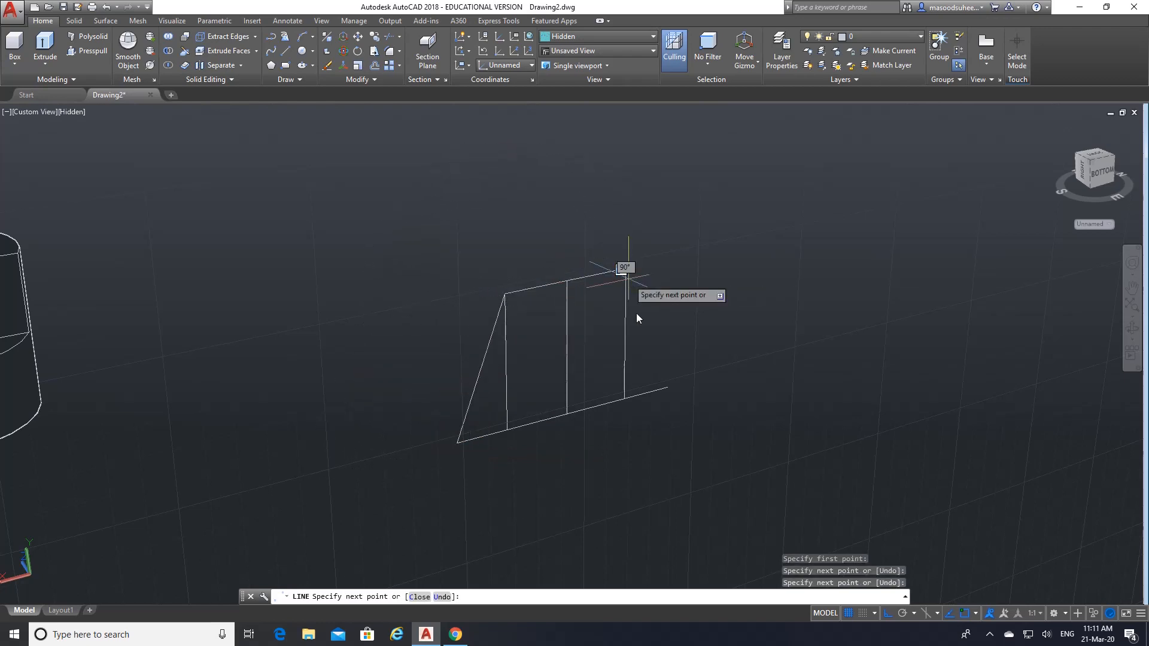
click(665, 386)
key(Escape)
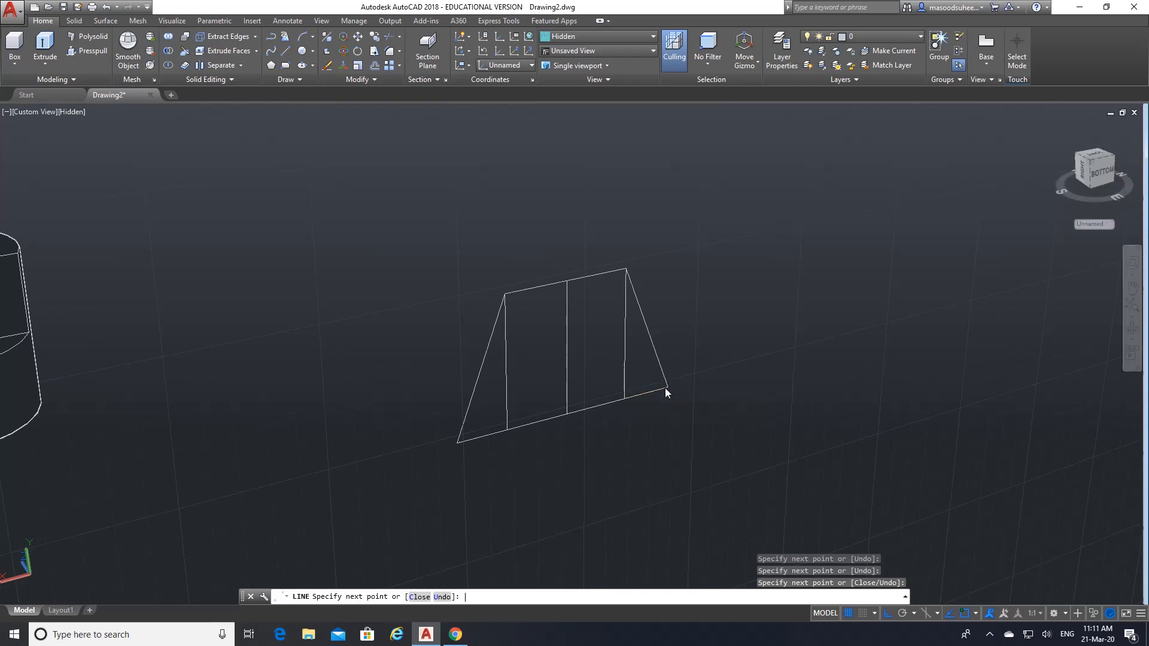
key(Return)
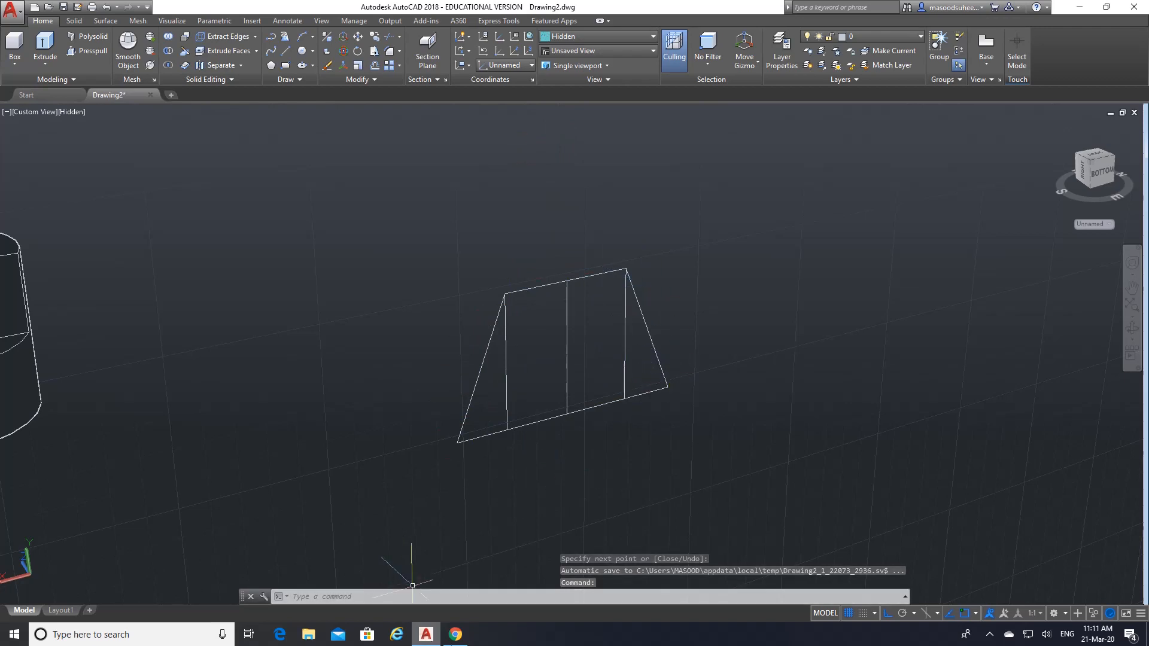
- Check the Exercise 11.pdf drawing in Chrome and, back in AutoCAD, erase the three vertical construction lines inside the trapezoid
click(454, 638)
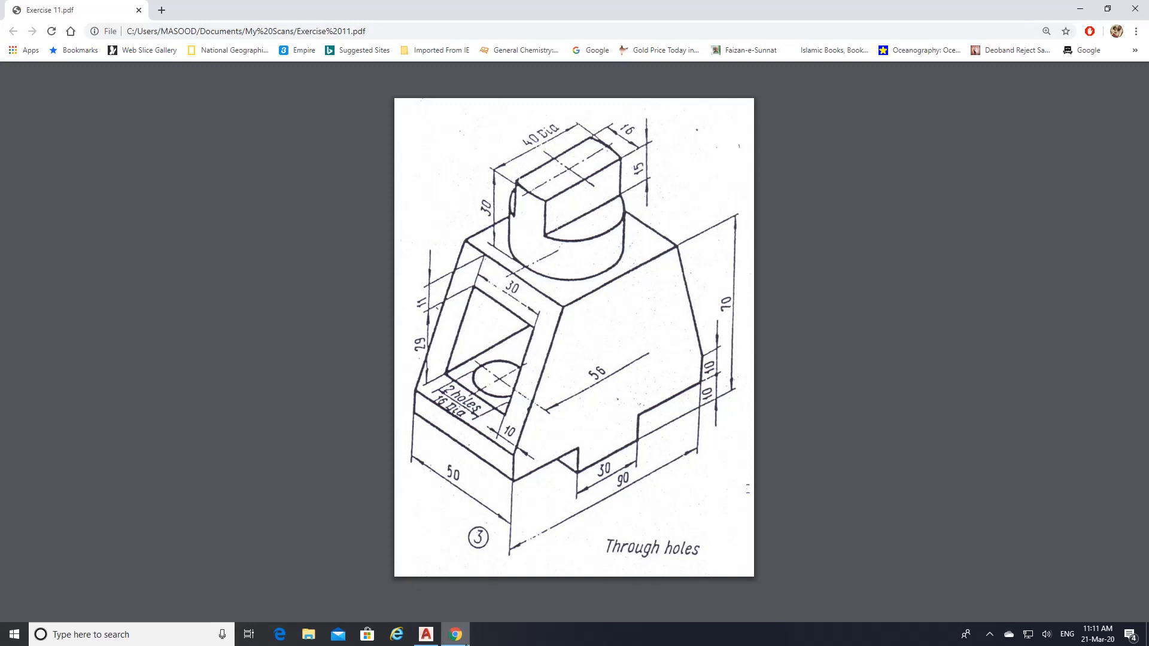
mouse_move(466, 644)
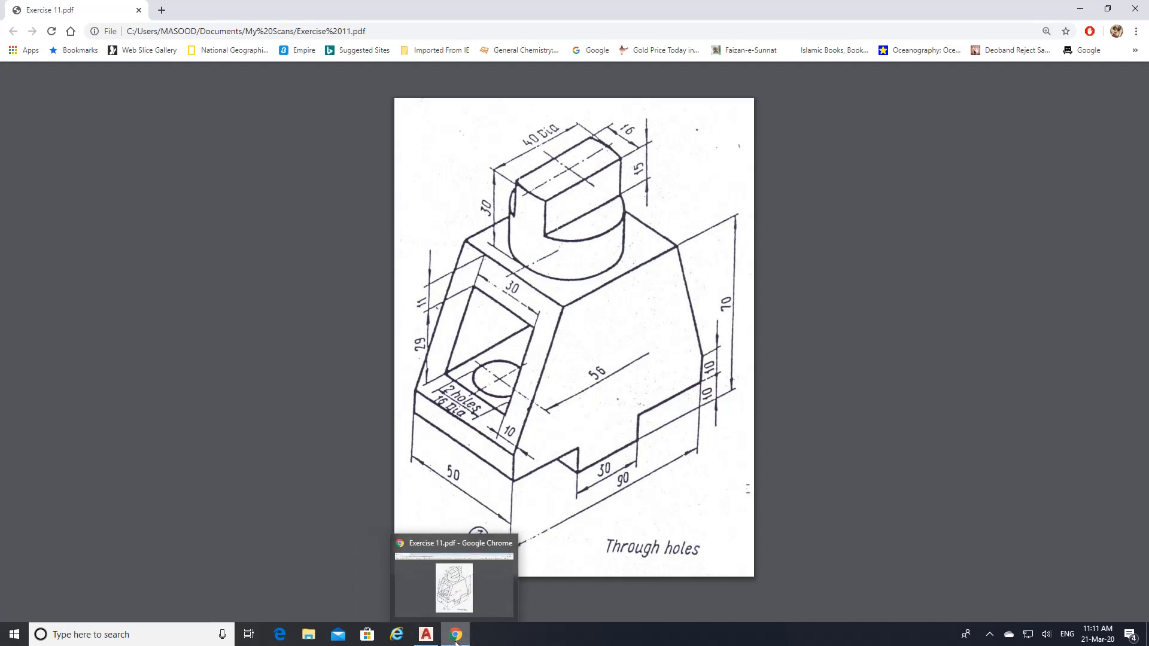
click(427, 640)
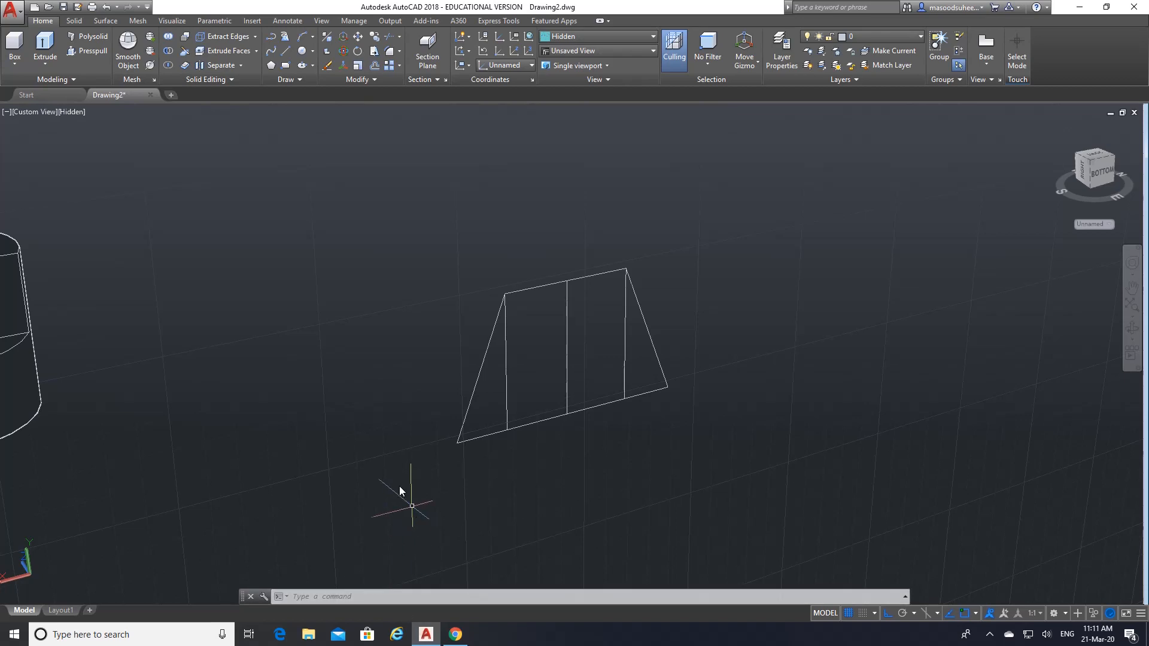
click(328, 67)
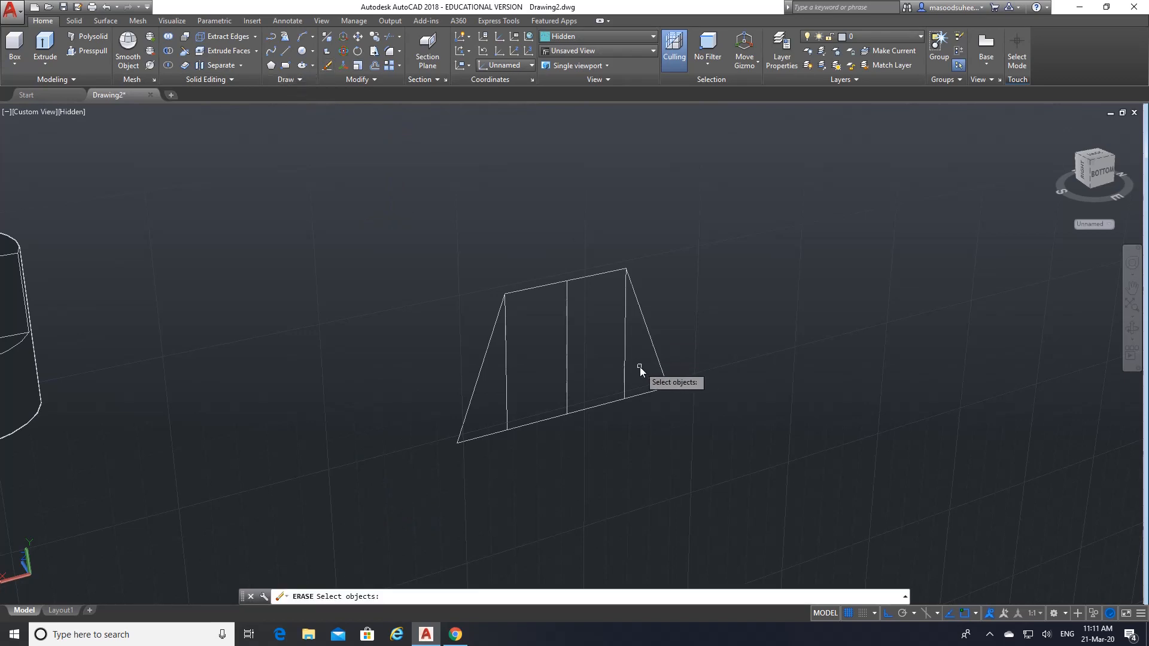
click(641, 364)
click(614, 366)
click(591, 377)
click(556, 374)
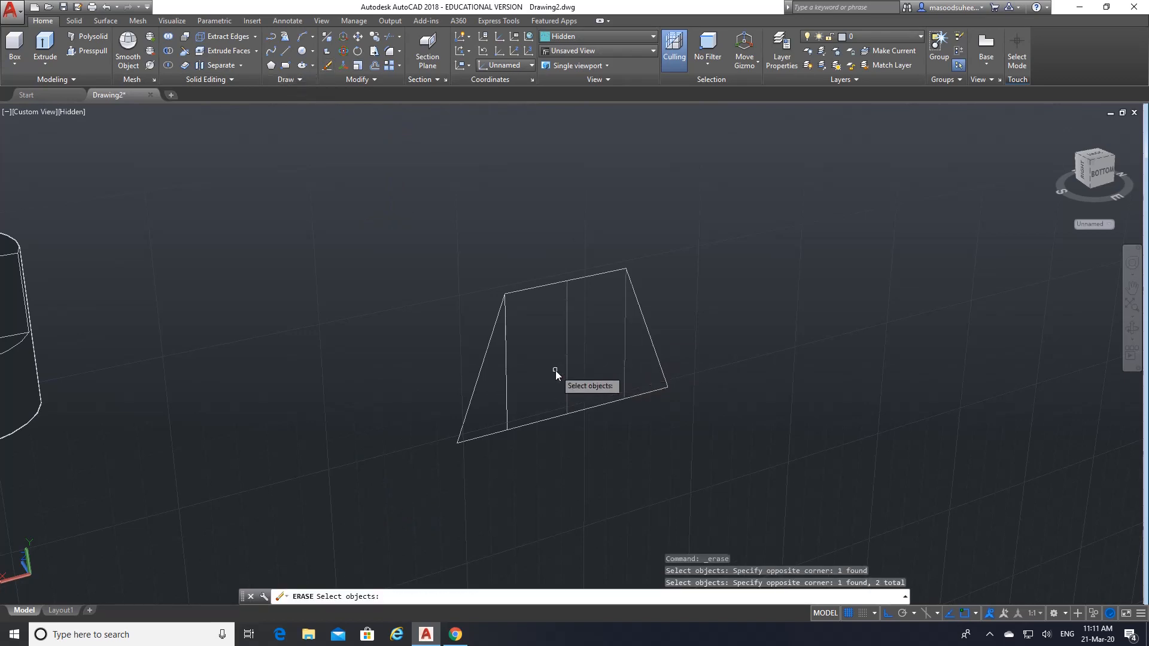
click(524, 393)
click(500, 393)
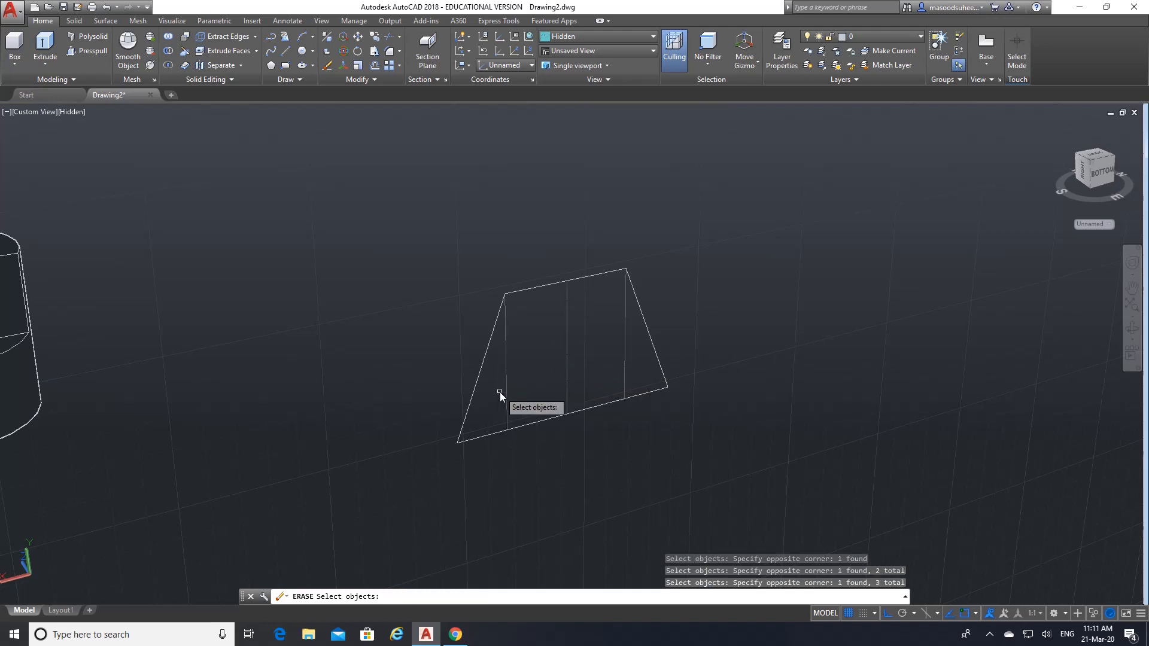
key(Return)
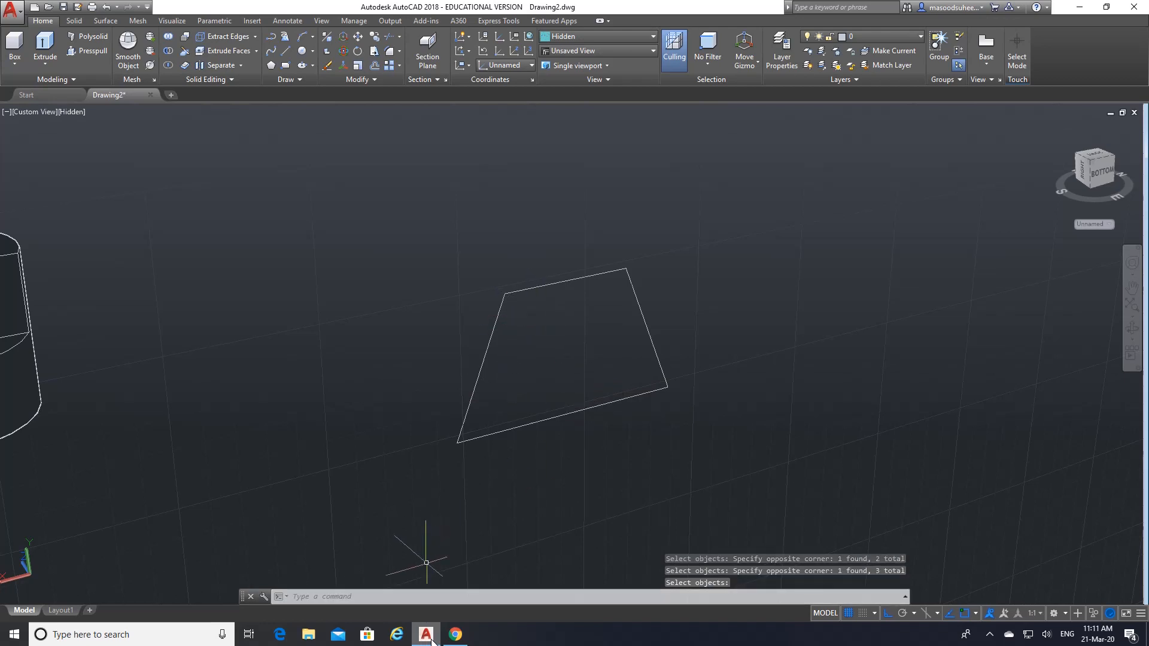
- Check the side wall thickness in Exercise 11.pdf and presspull the trapezoid area by 10 into a solid plate in AutoCAD
click(455, 635)
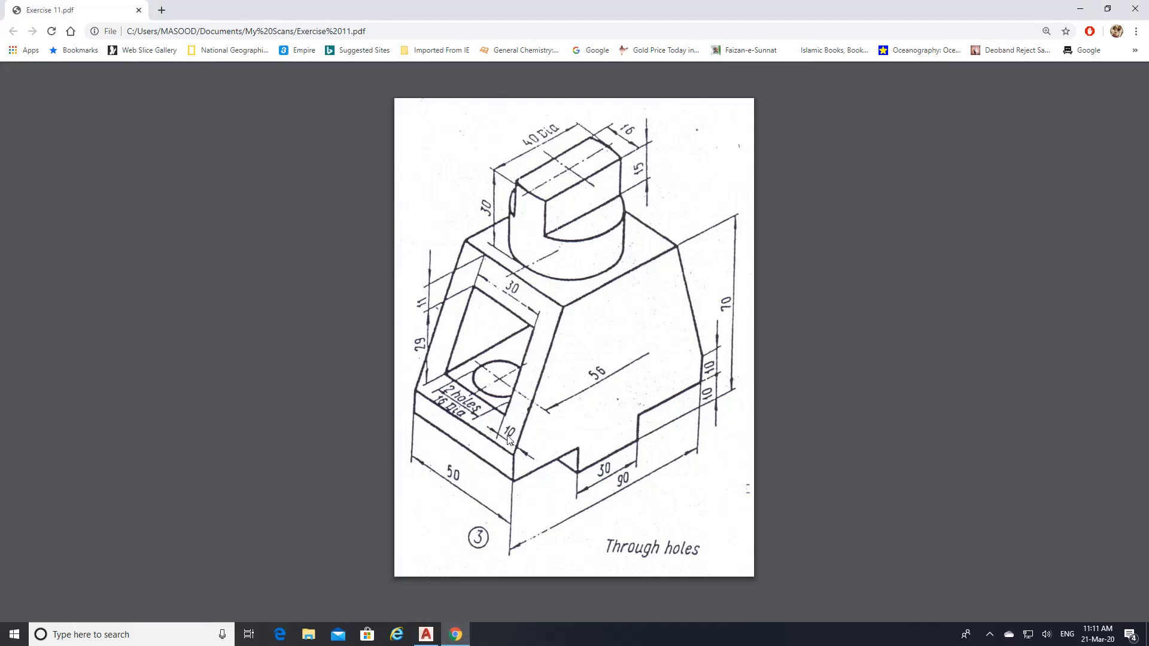
click(425, 634)
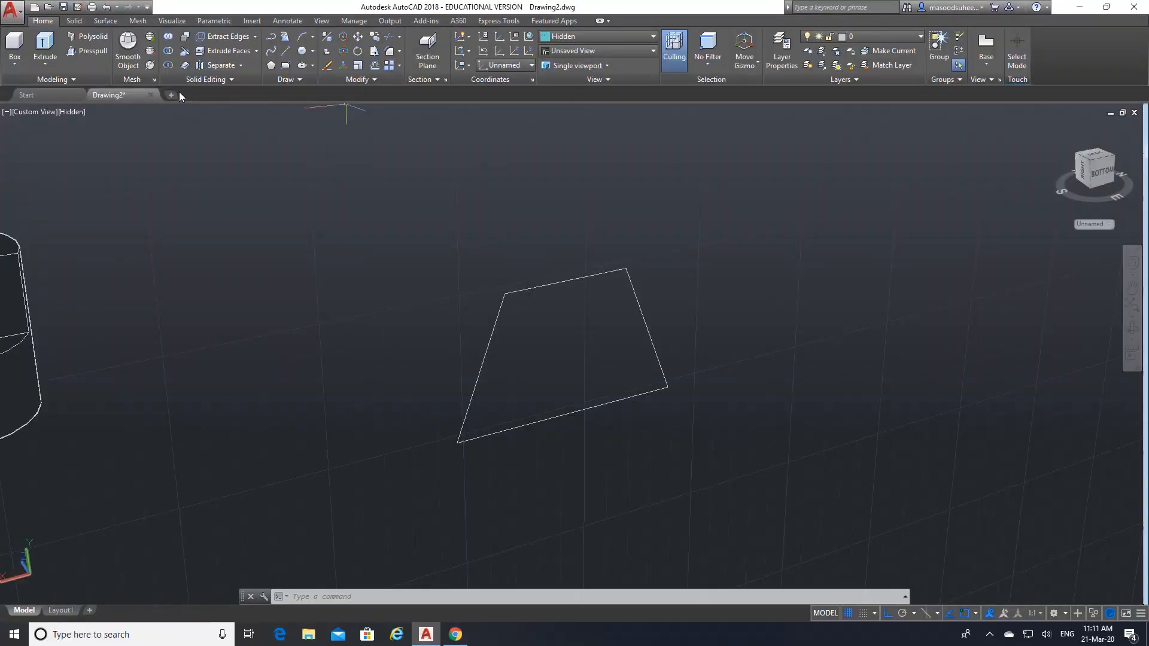
click(90, 51)
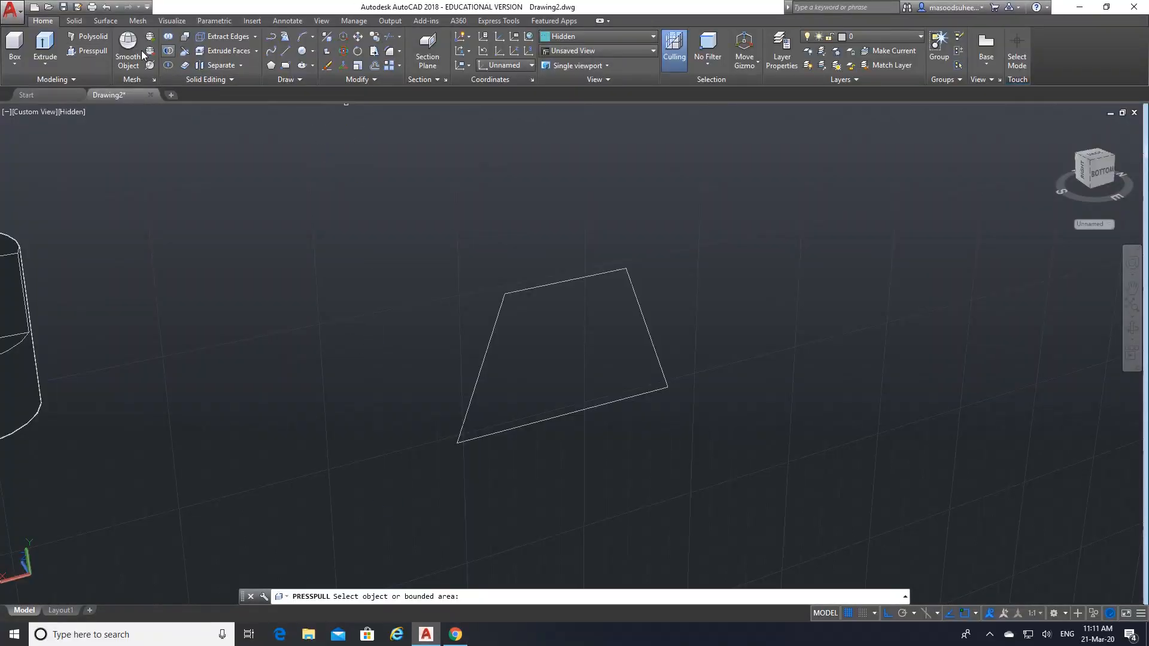
click(541, 357)
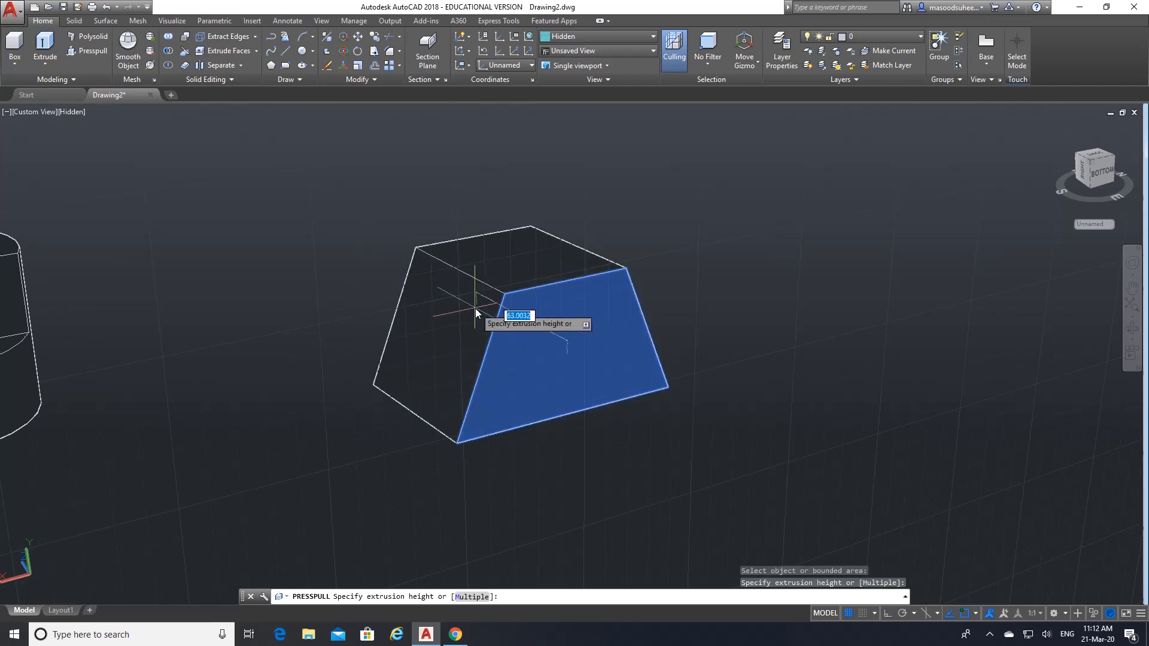
text(10)
key(Return)
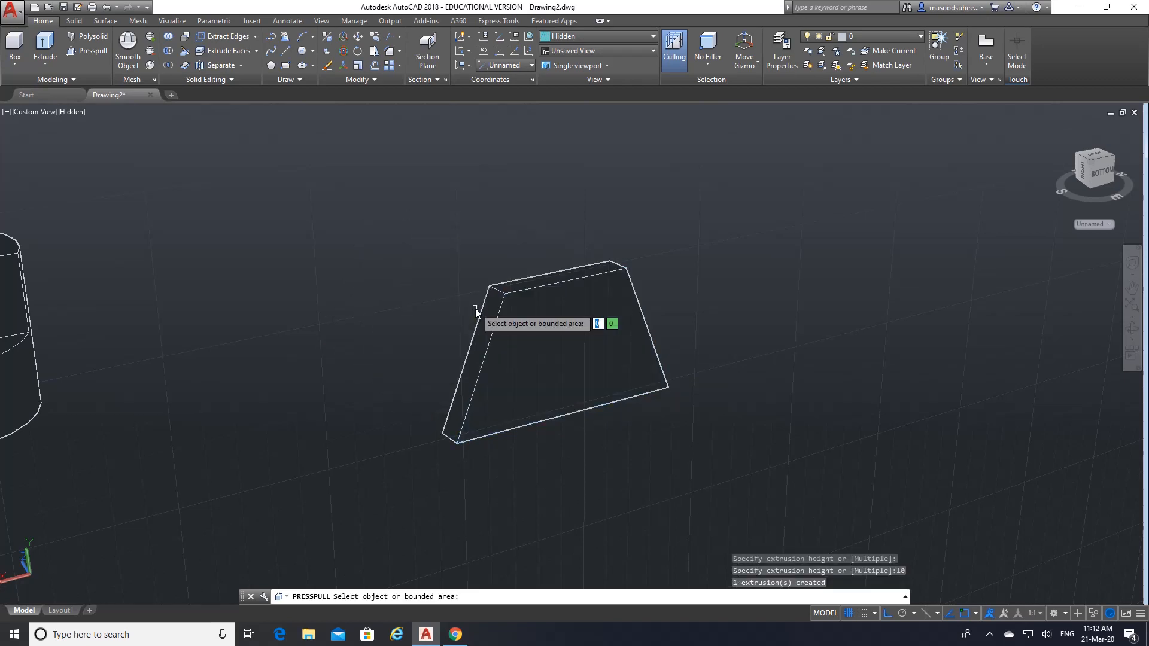
key(Return)
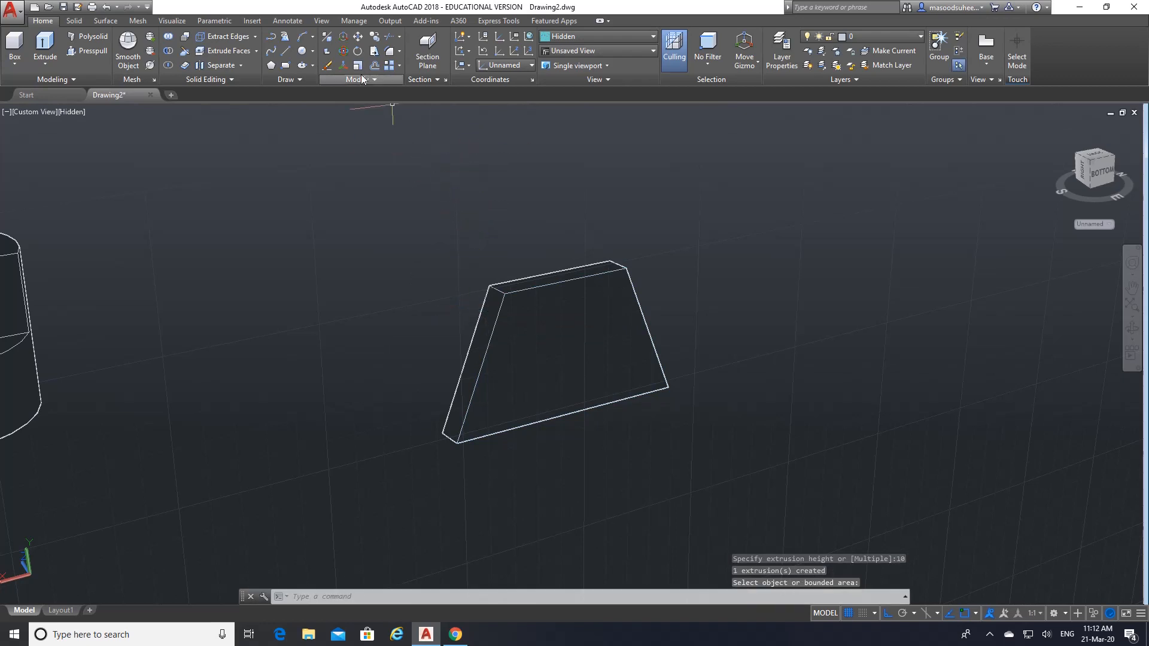
- Start the Move command and select the 10 thick trapezoidal plate
click(357, 39)
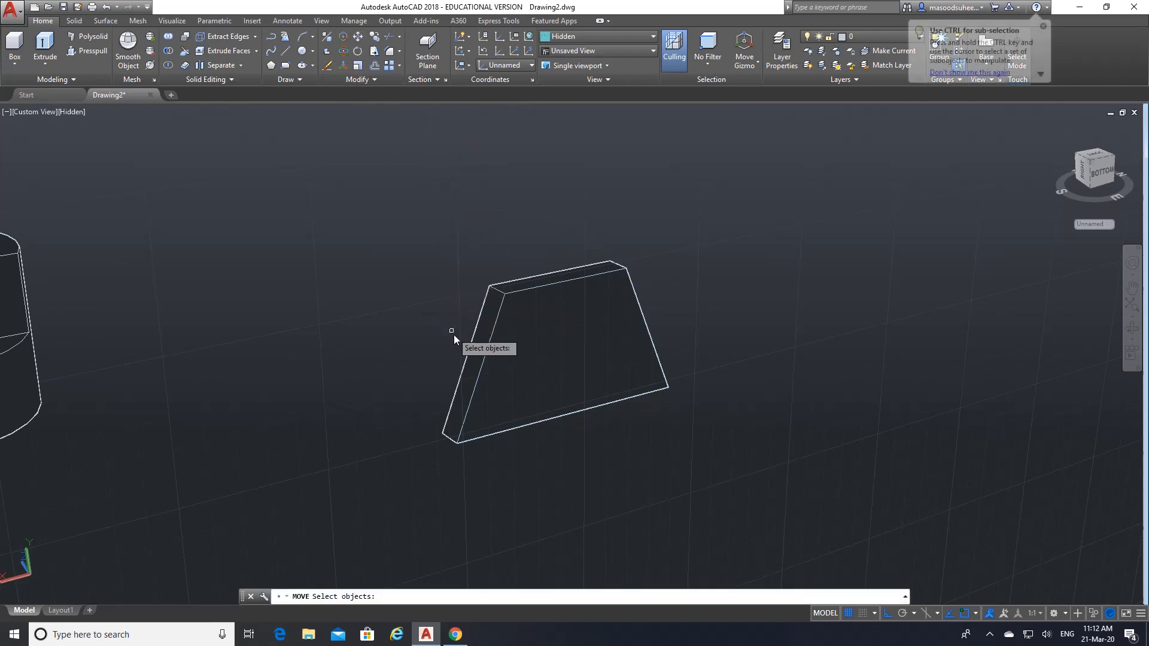
click(465, 363)
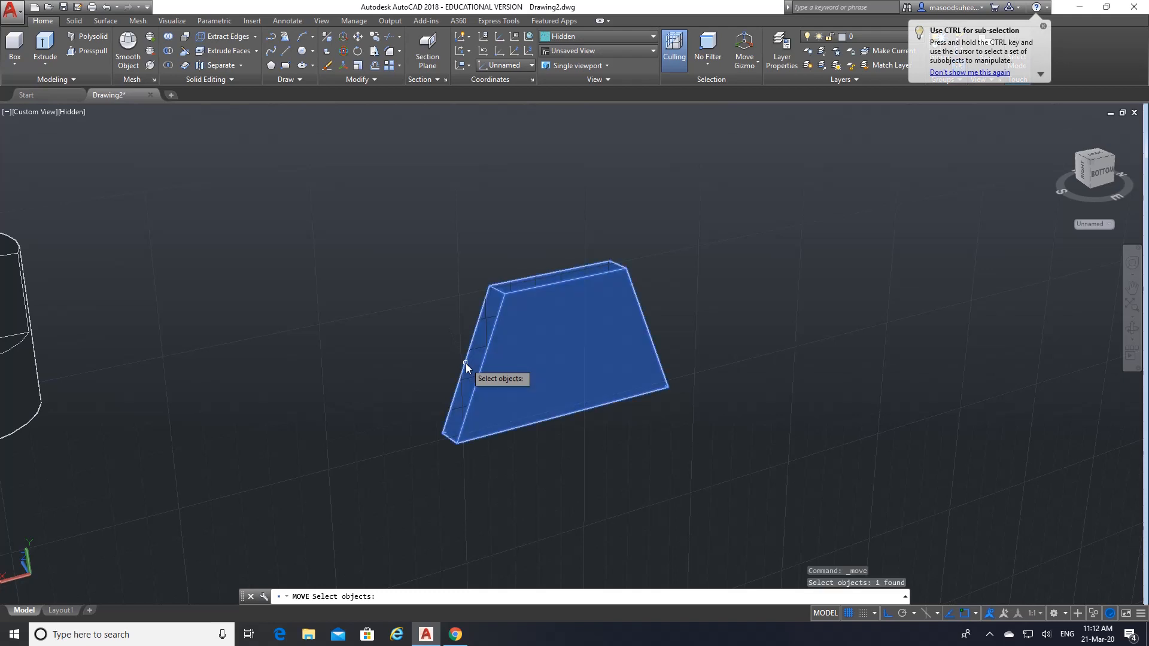
- Move the thin trapezoidal plate along the Z axis, clear of its outline
key(Return)
click(427, 329)
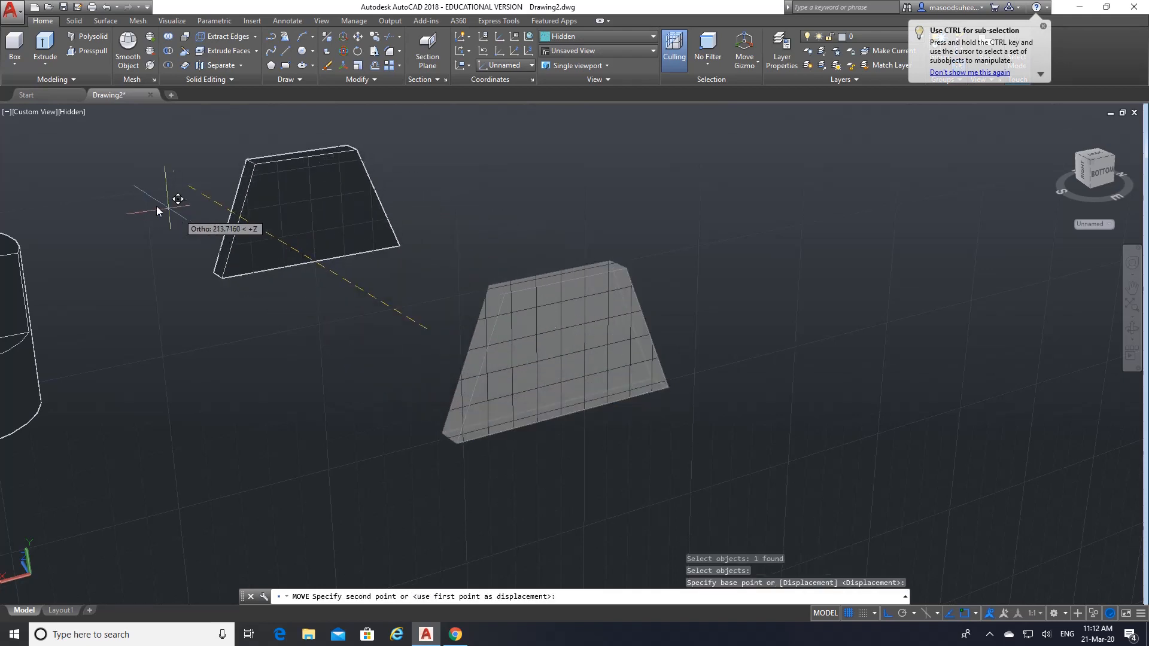
click(122, 193)
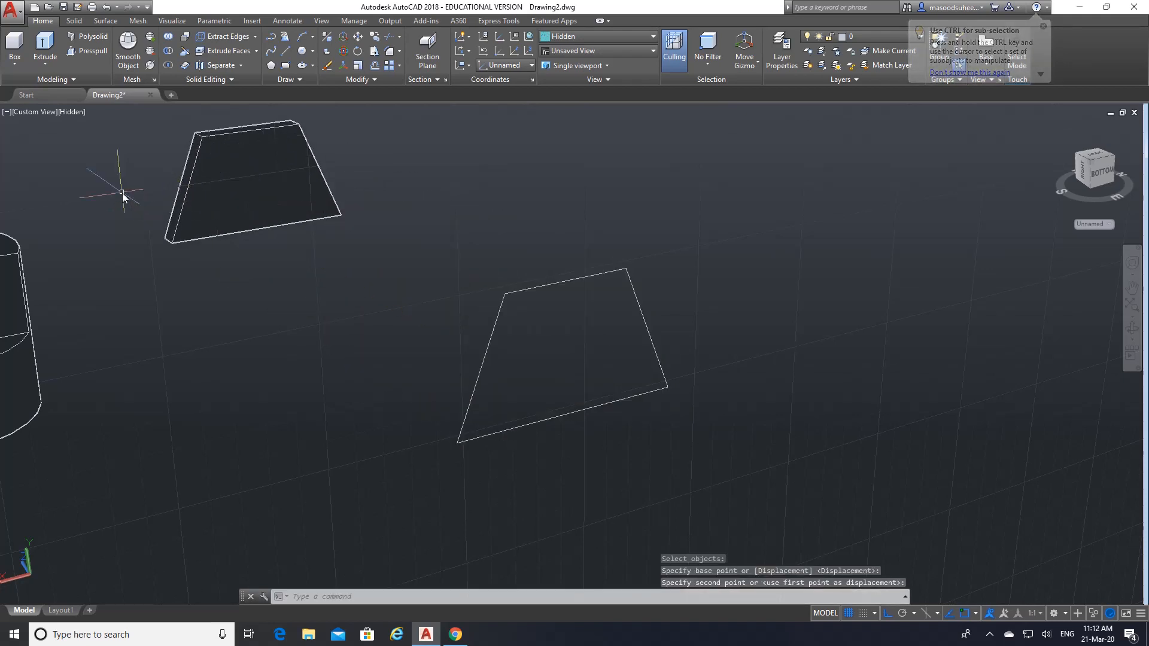
- Copy the trapezoidal plate once, placing the duplicate directly below the original
click(378, 39)
click(308, 148)
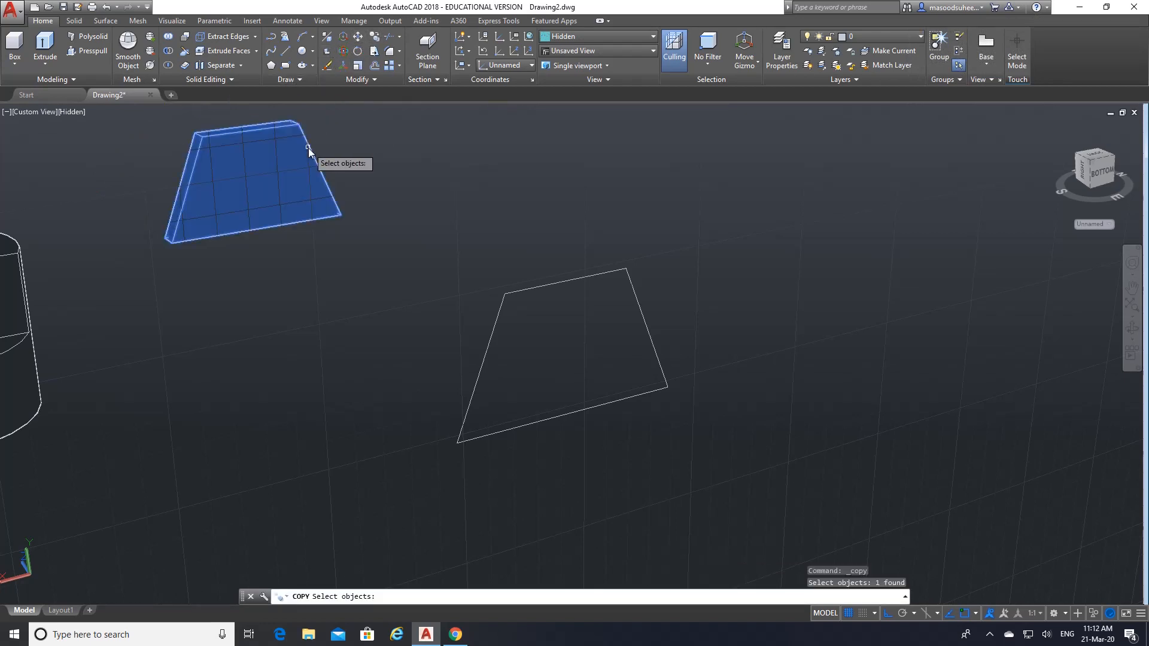
key(Return)
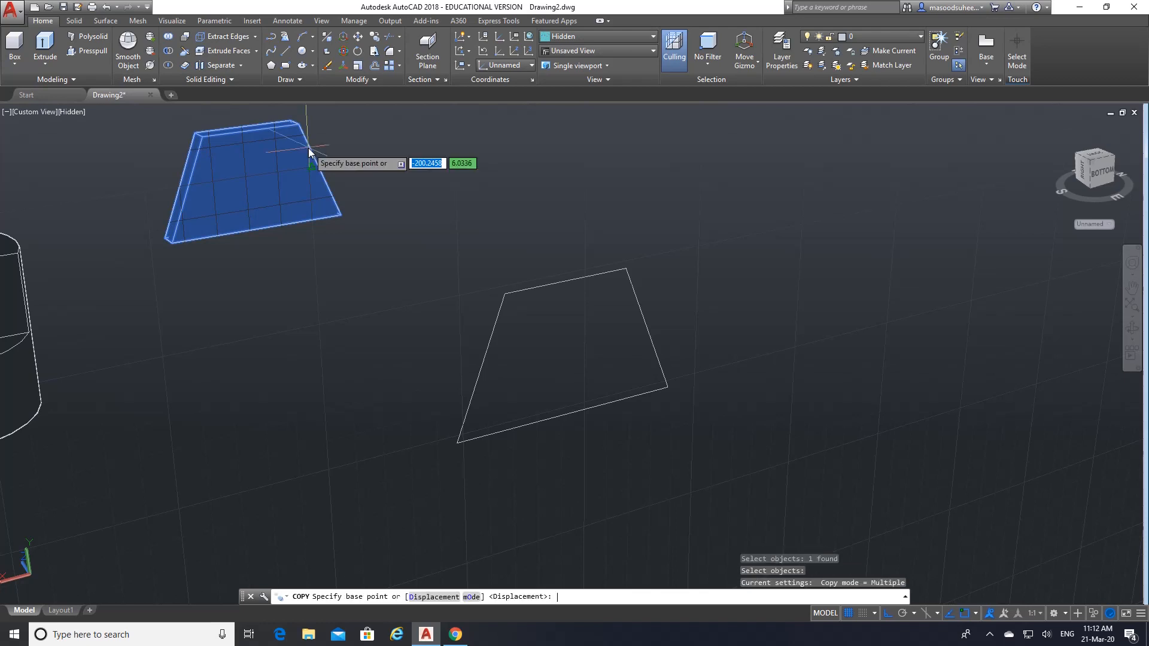
click(126, 164)
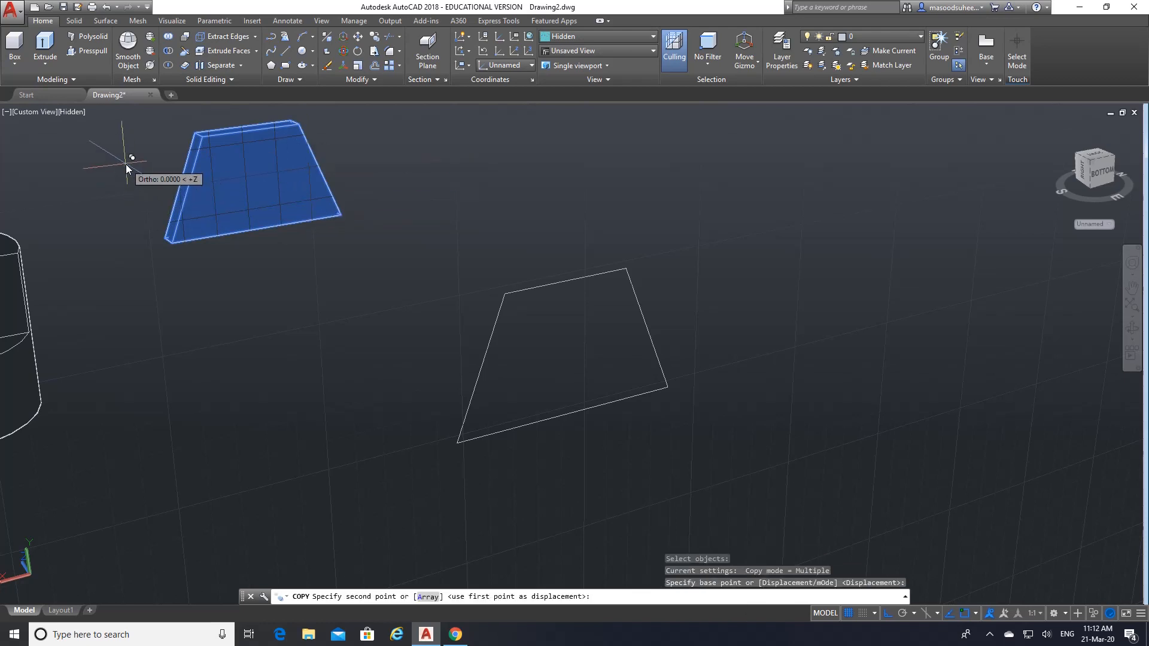
click(193, 406)
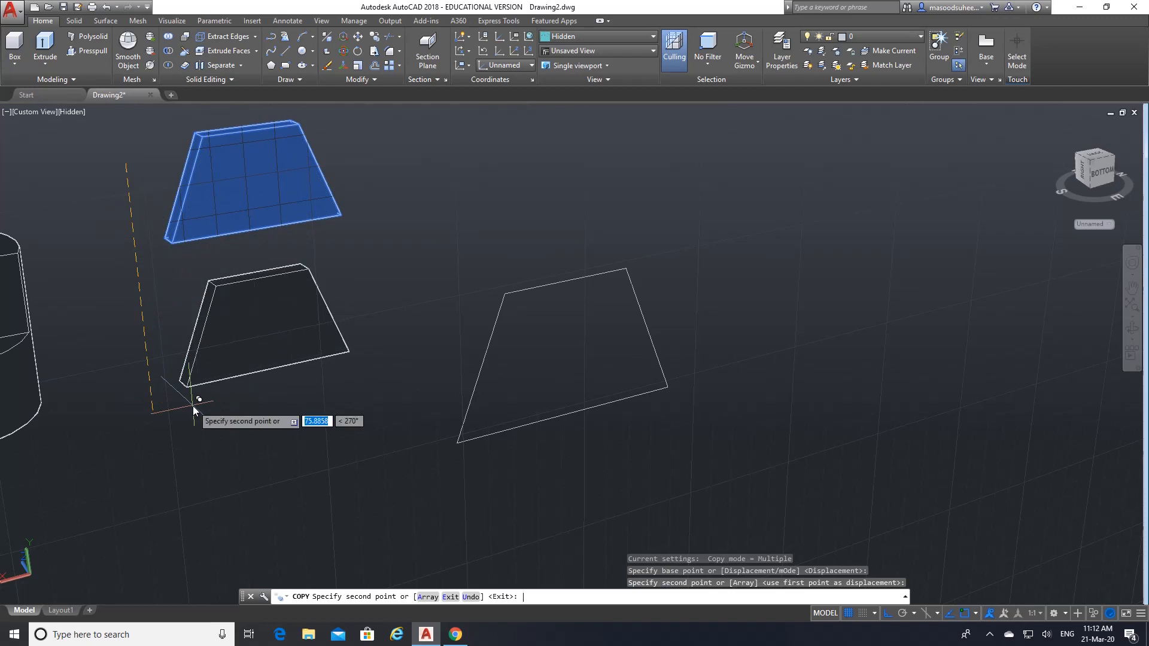
key(Return)
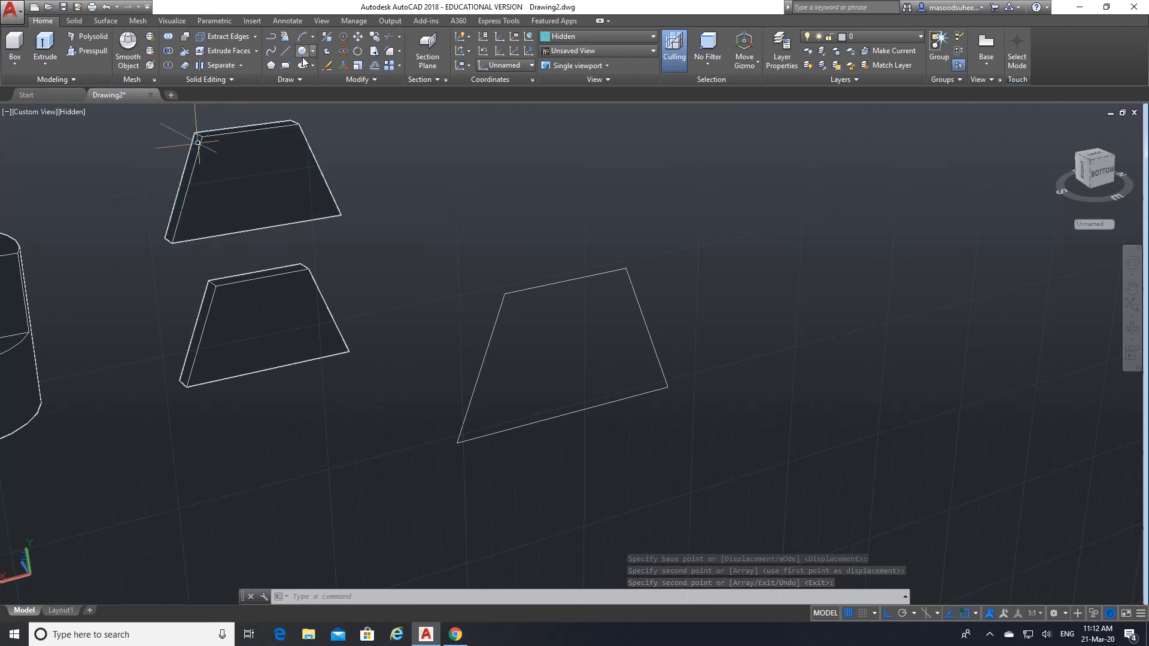
- Offset the trapezoid outline's top edge by 11 toward the inside
click(373, 66)
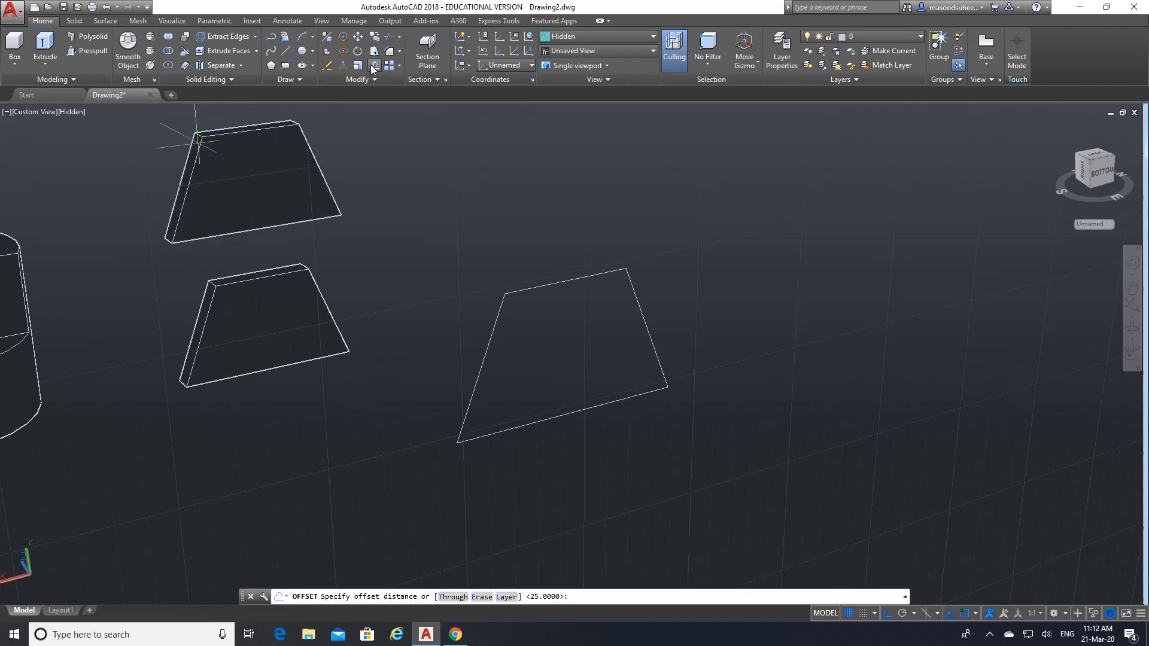
text(11)
key(Return)
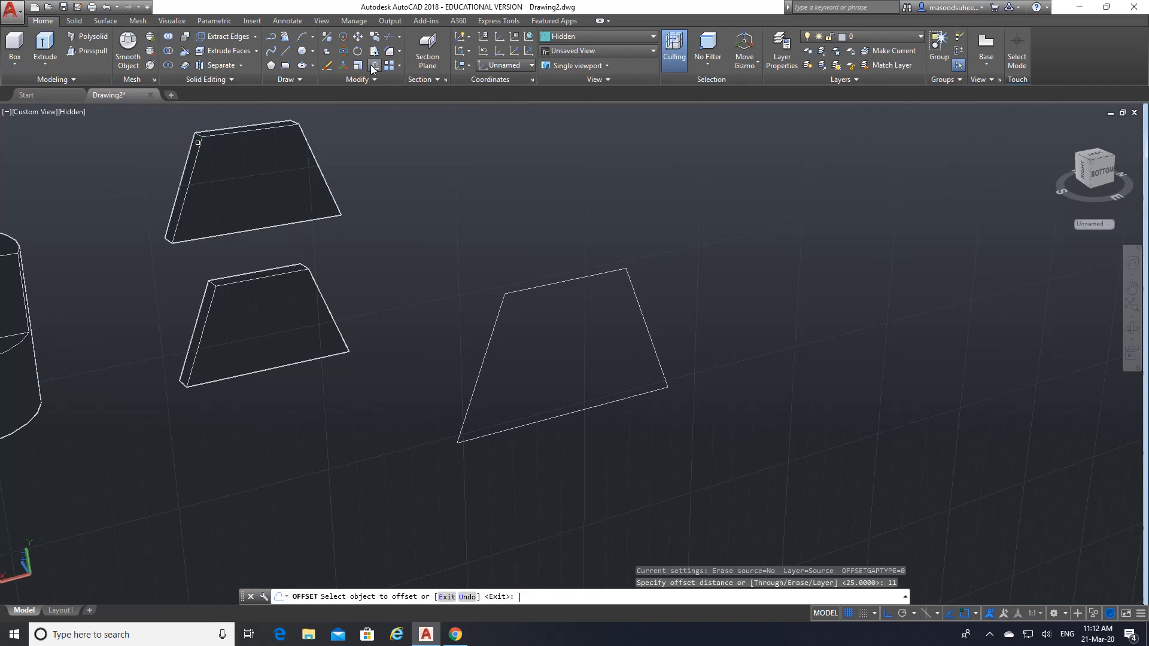
click(566, 282)
click(571, 317)
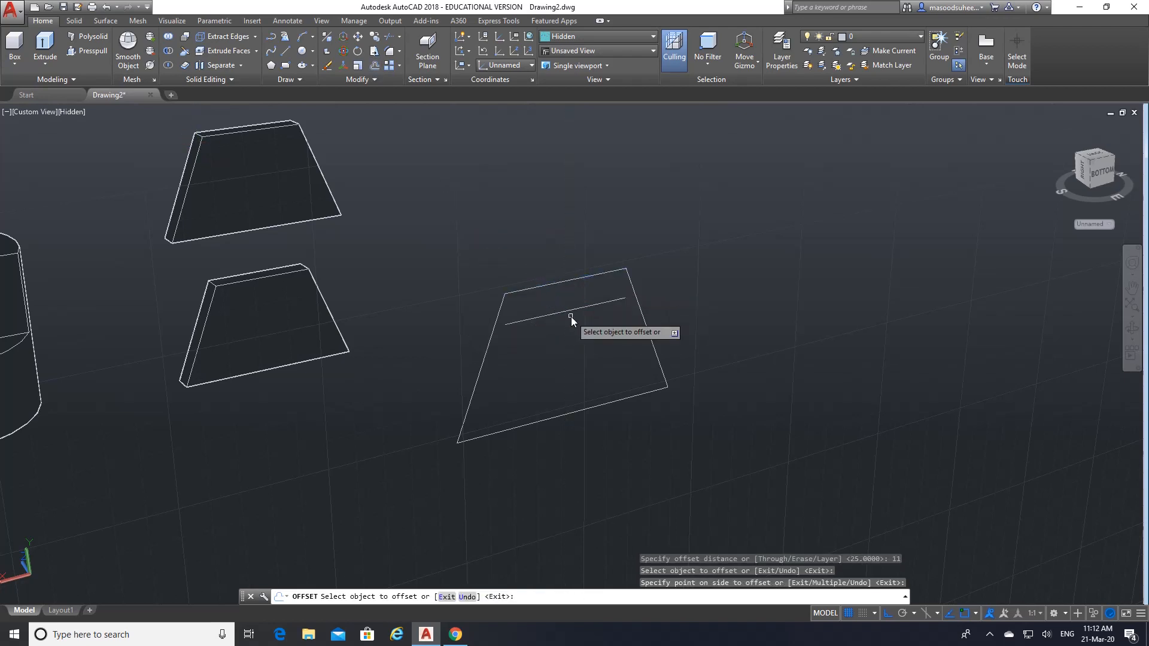
key(Return)
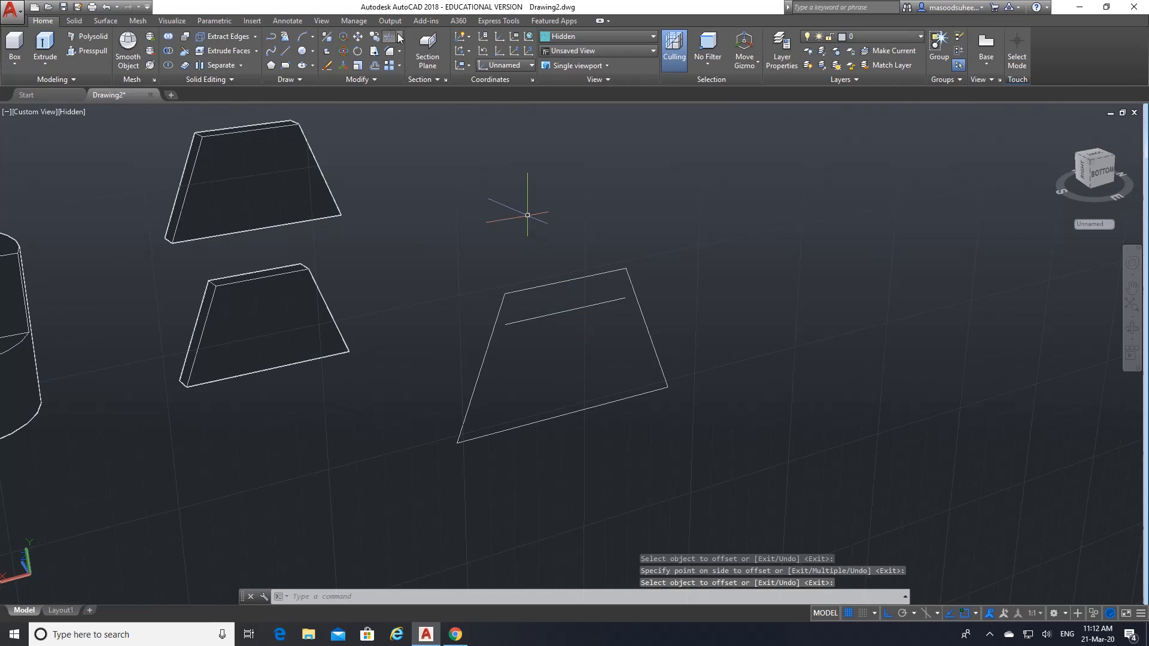
- Extend both ends of the offset line to the trapezoid's slanted sides
click(399, 37)
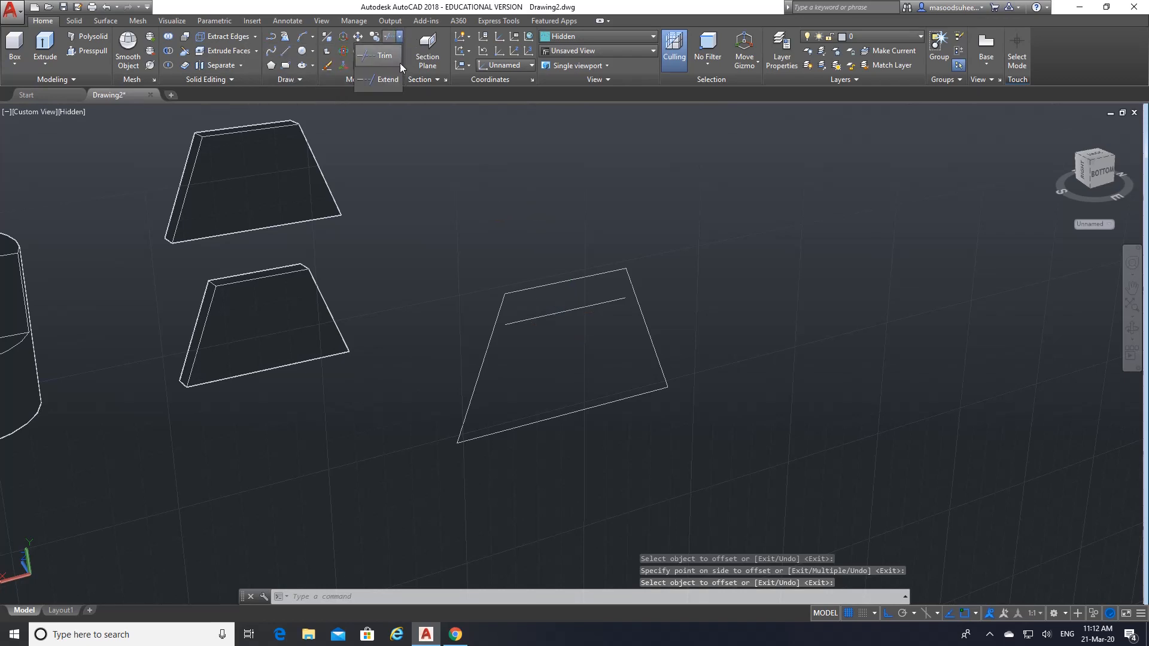
click(398, 64)
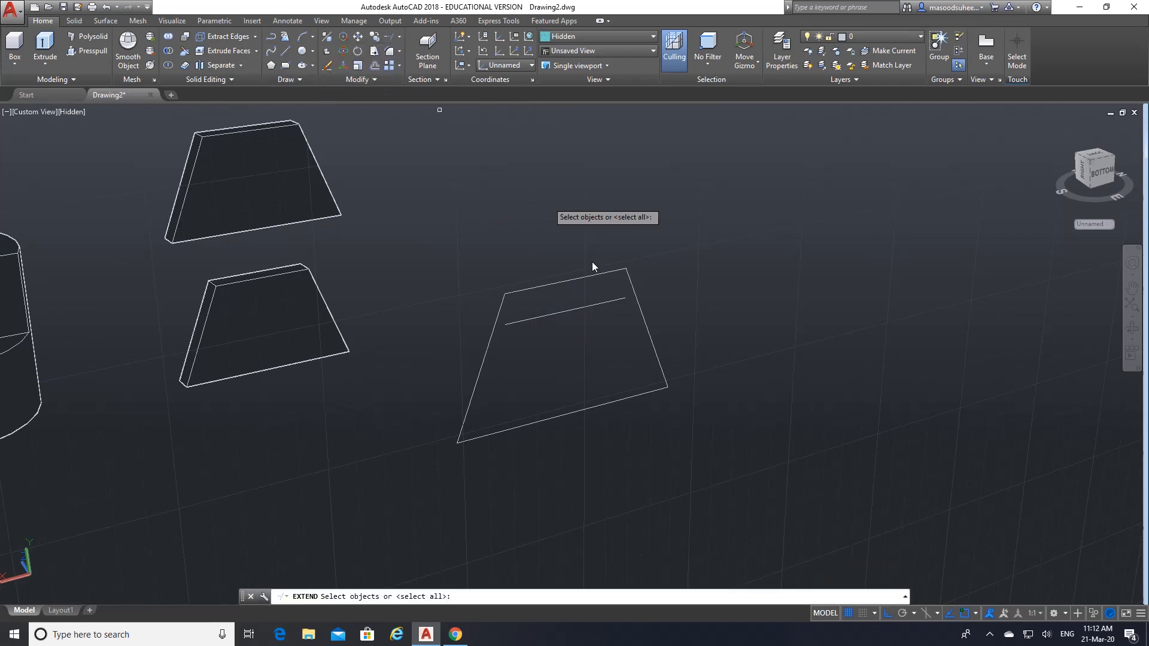
click(656, 351)
click(476, 383)
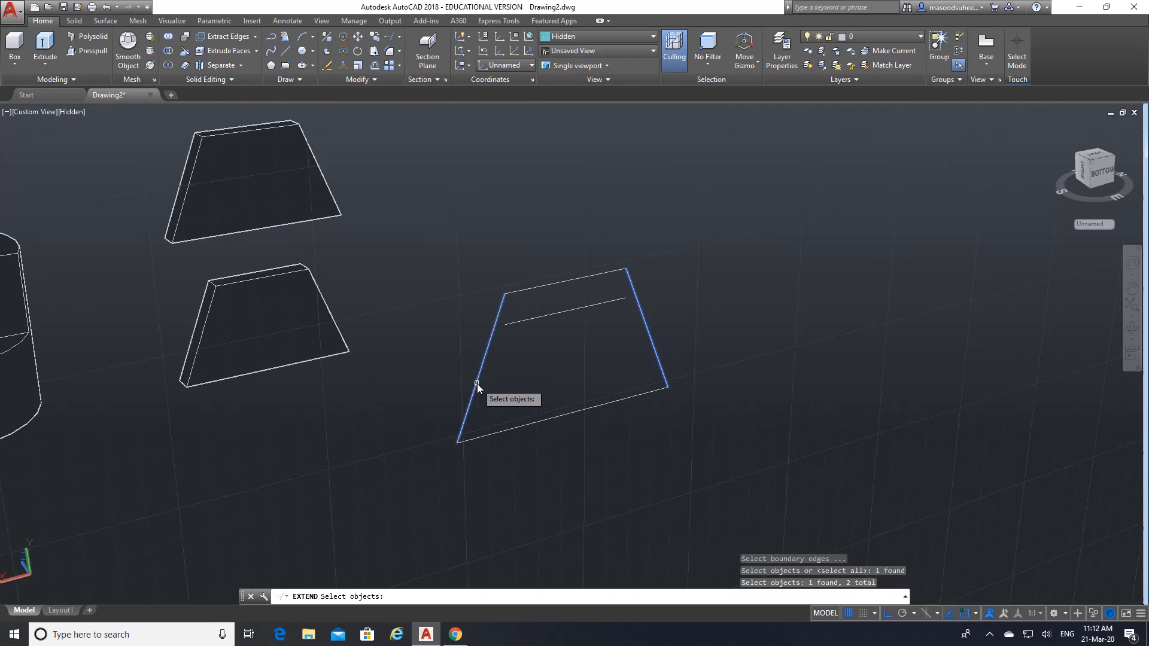
key(Return)
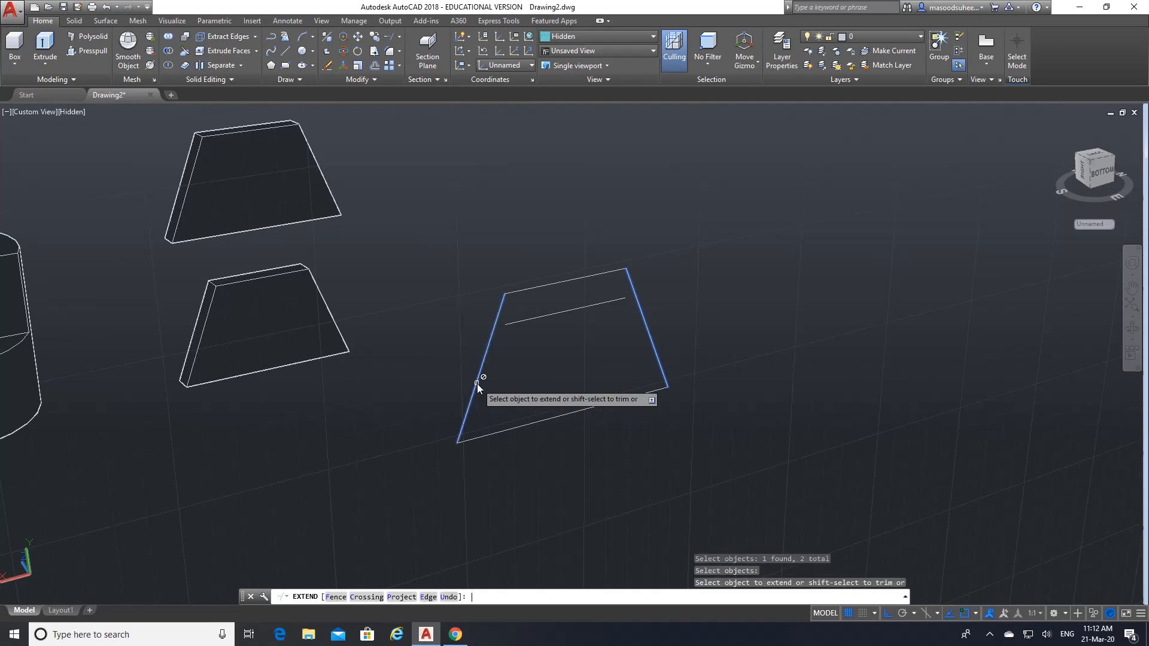
click(531, 320)
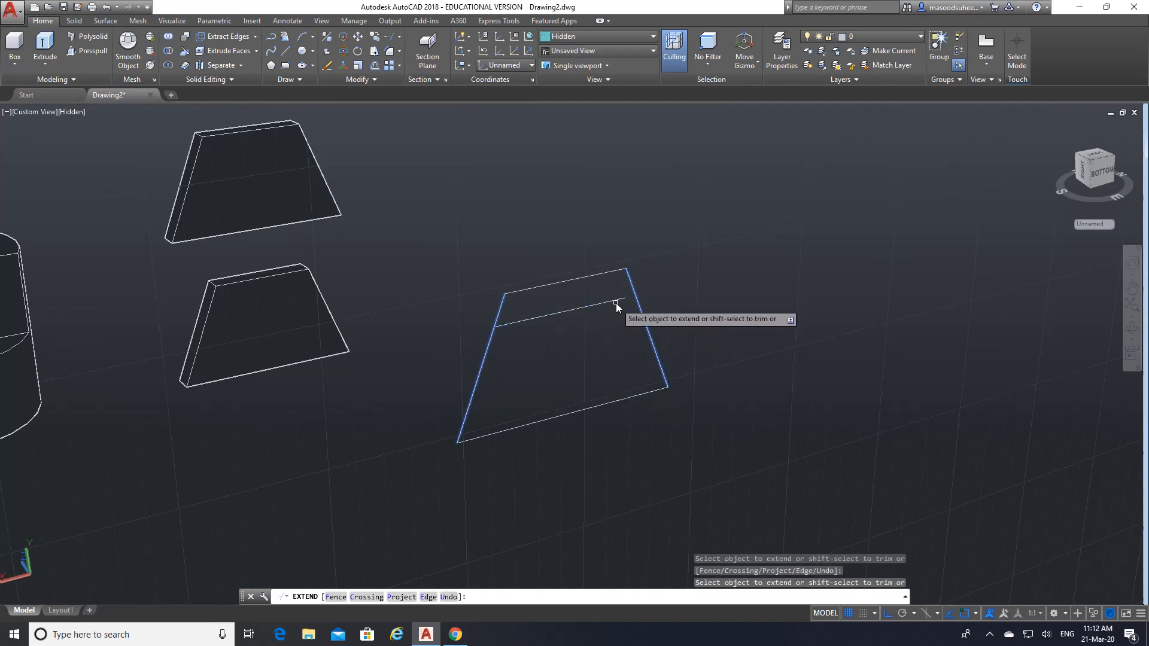
click(615, 303)
key(Return)
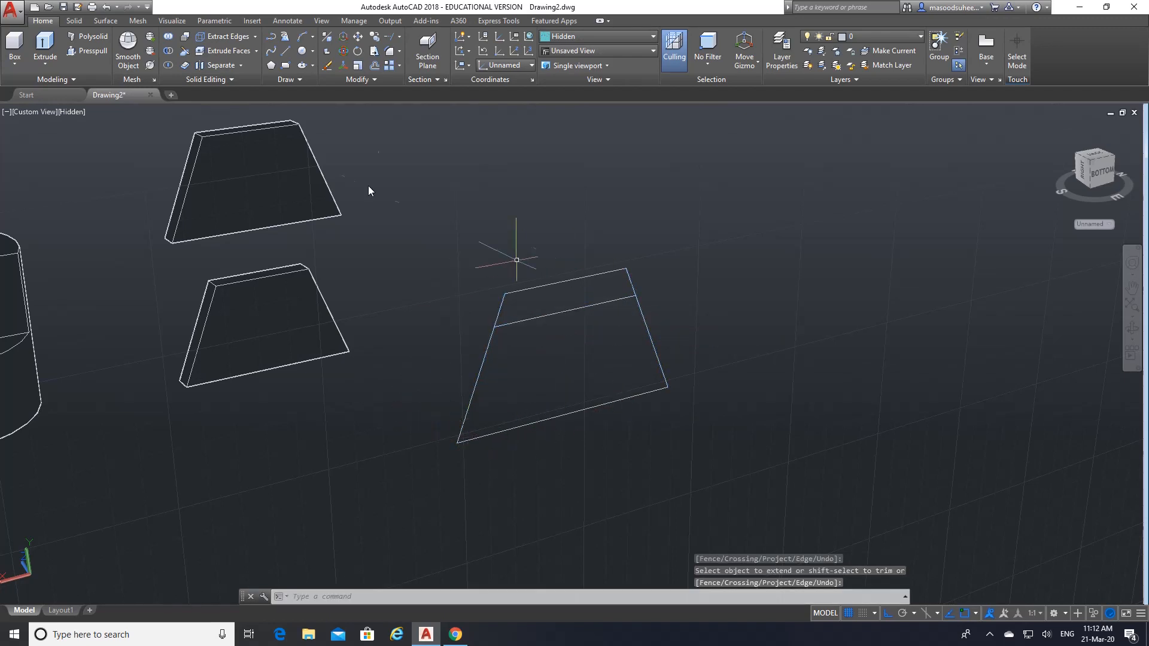
- Trim the parts of both slanted sides below the offset line, using that line as the cutting edge
click(399, 39)
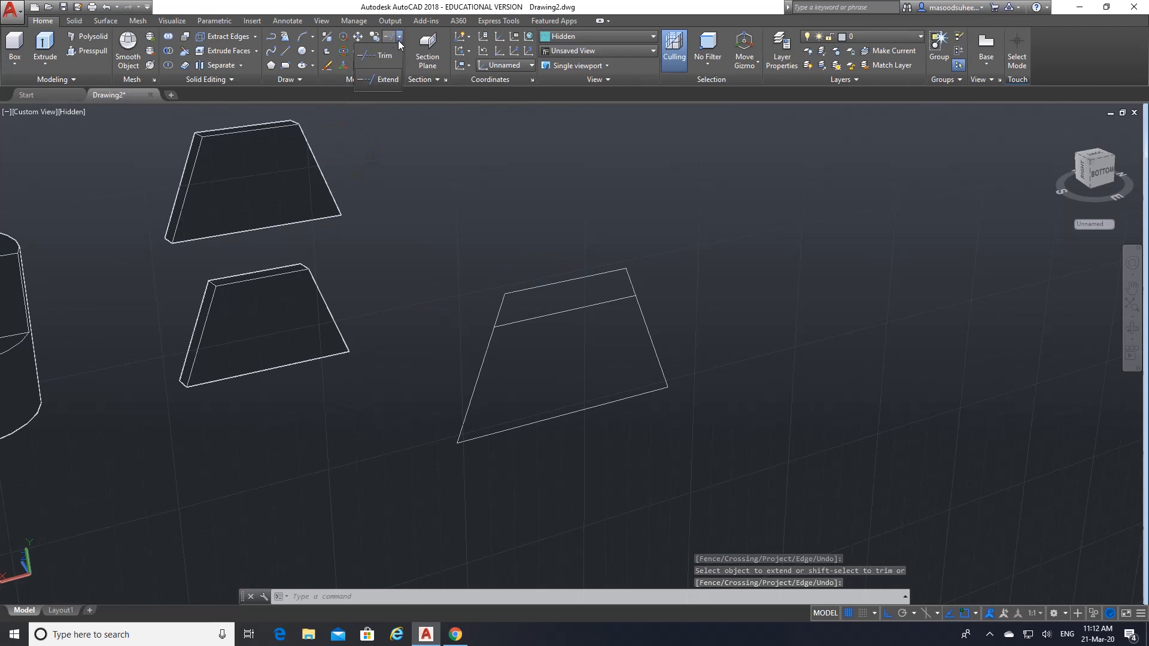
click(369, 56)
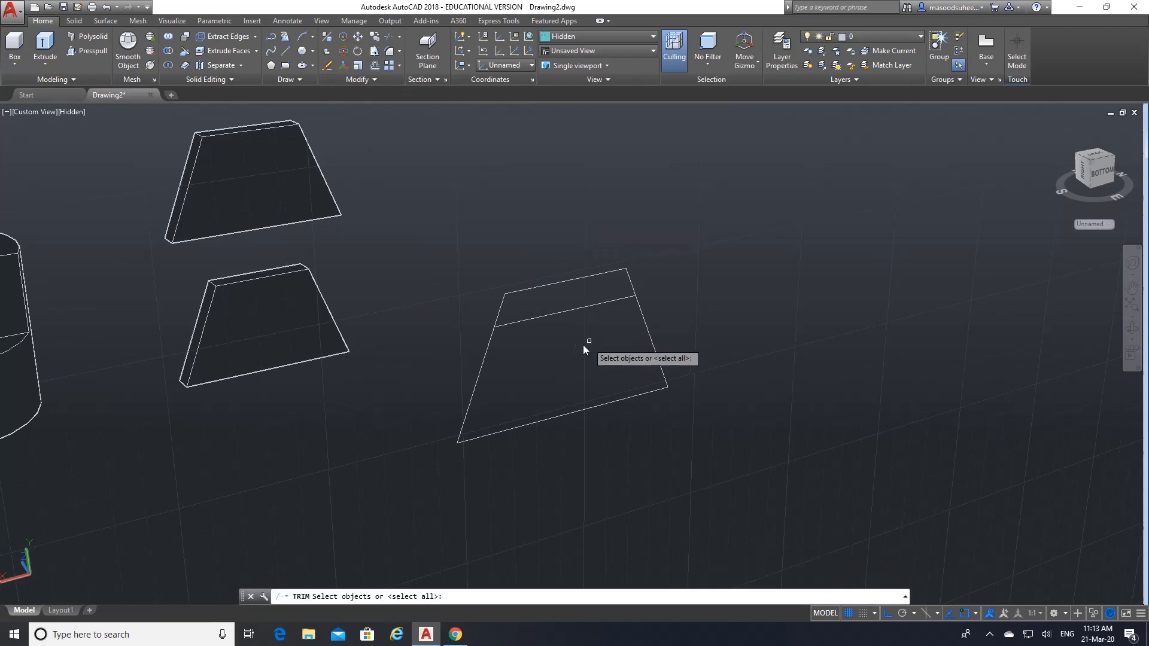
click(538, 319)
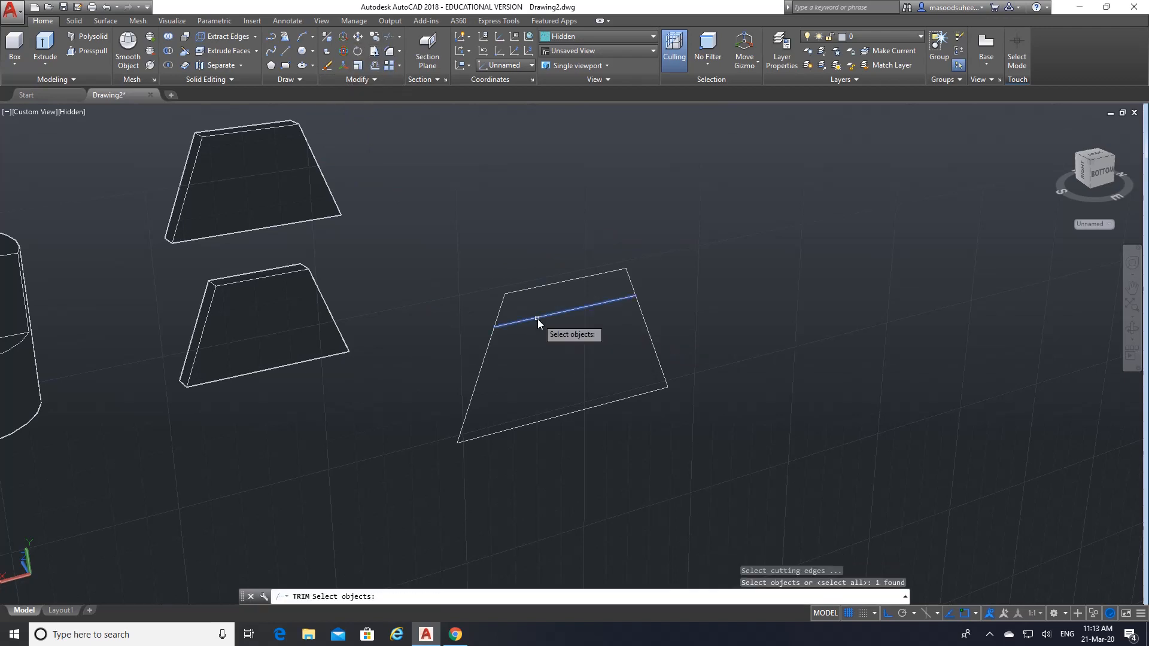
key(Return)
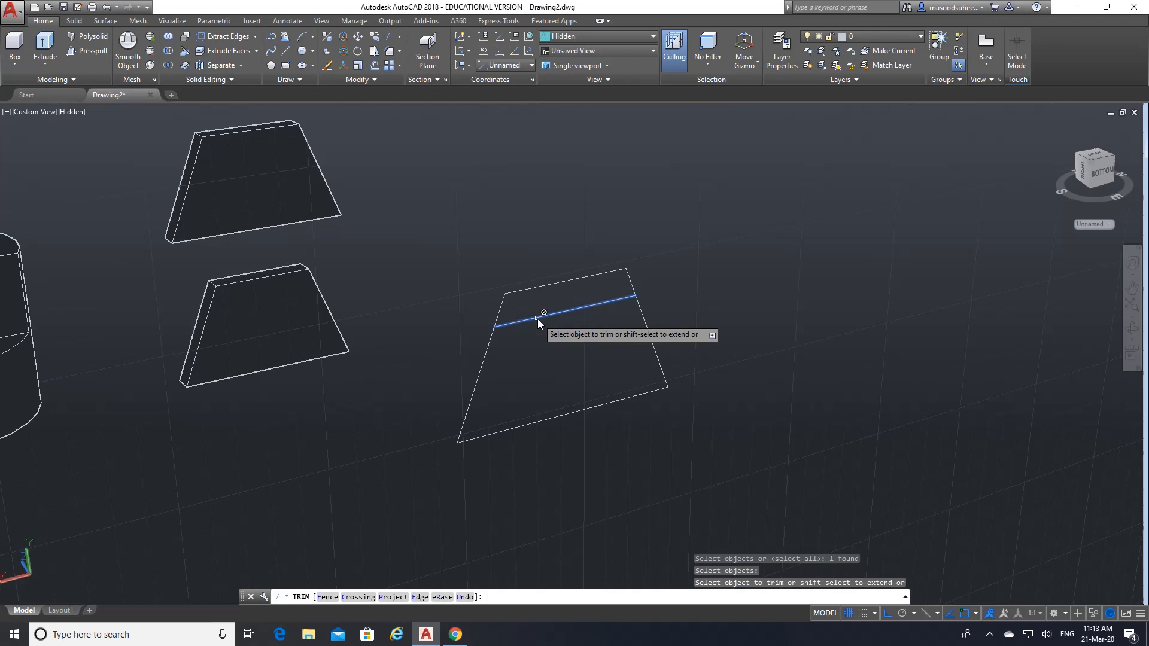
click(646, 320)
click(483, 362)
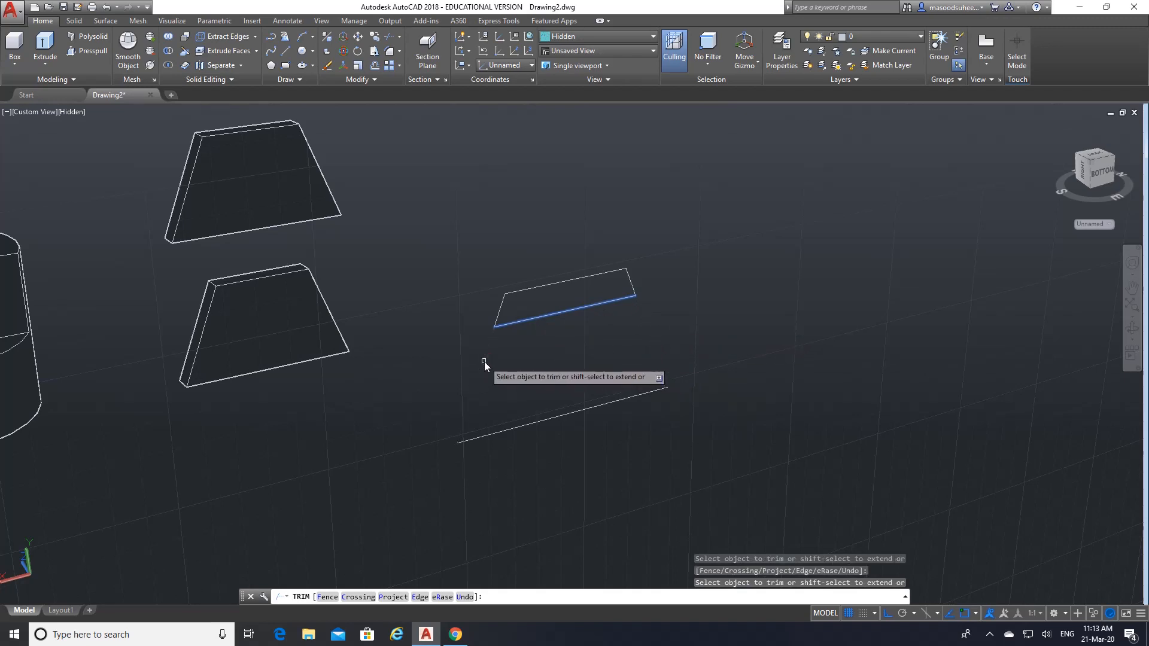
key(Return)
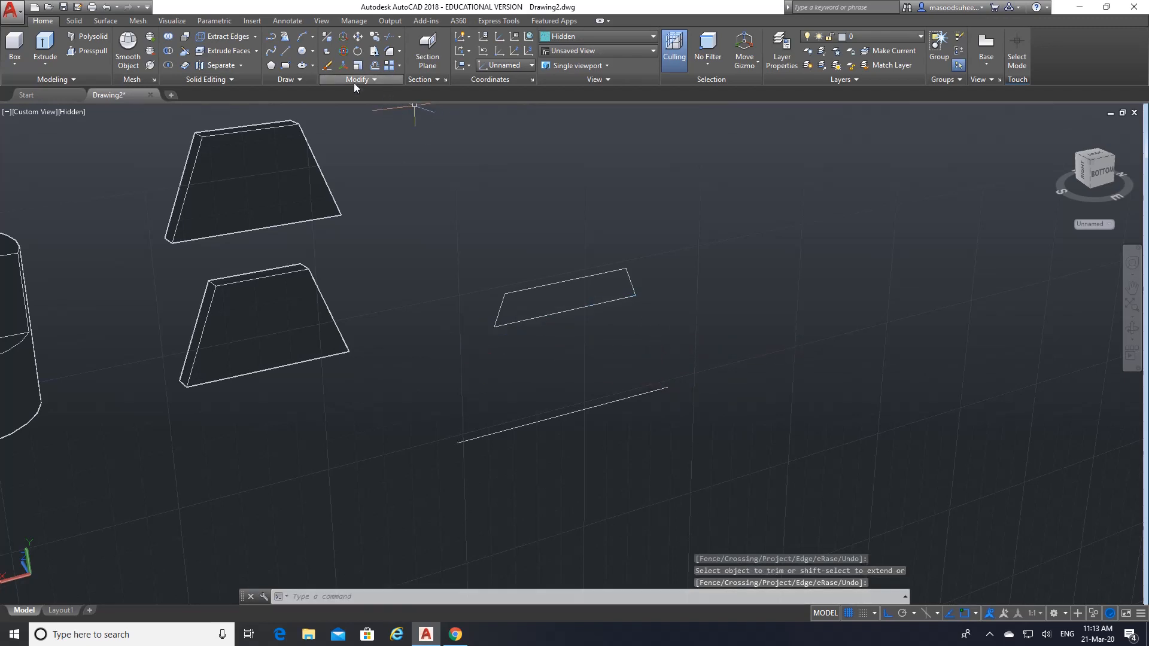
- Erase the leftover bottom line of the original trapezoid outline
click(328, 65)
click(603, 423)
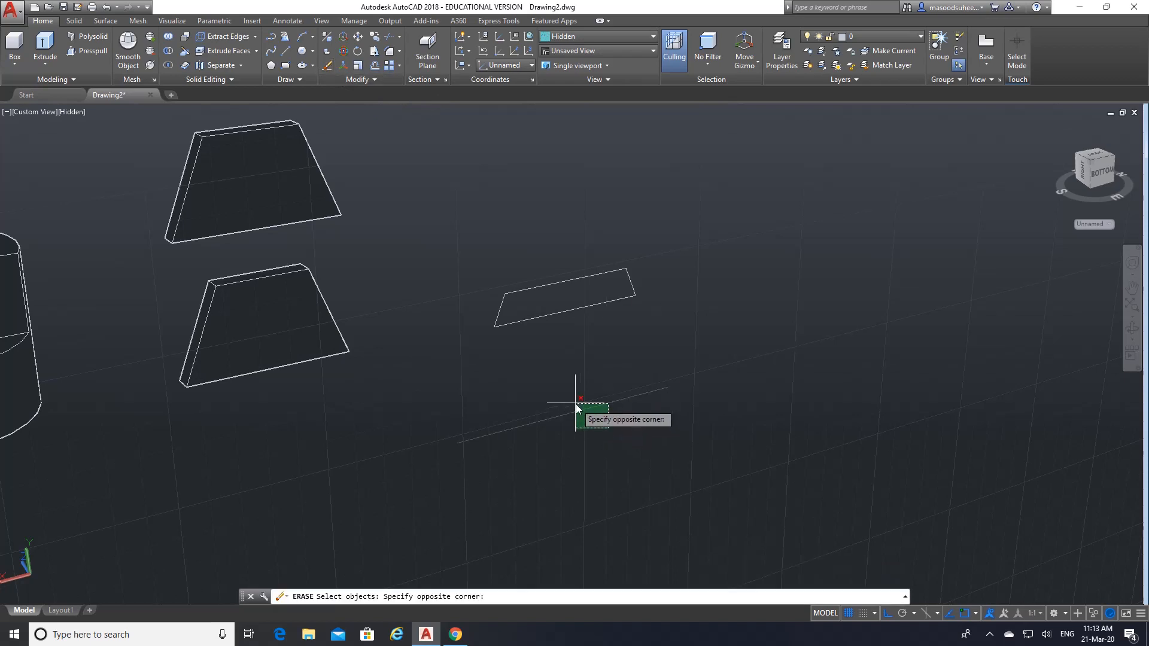
click(575, 404)
key(Return)
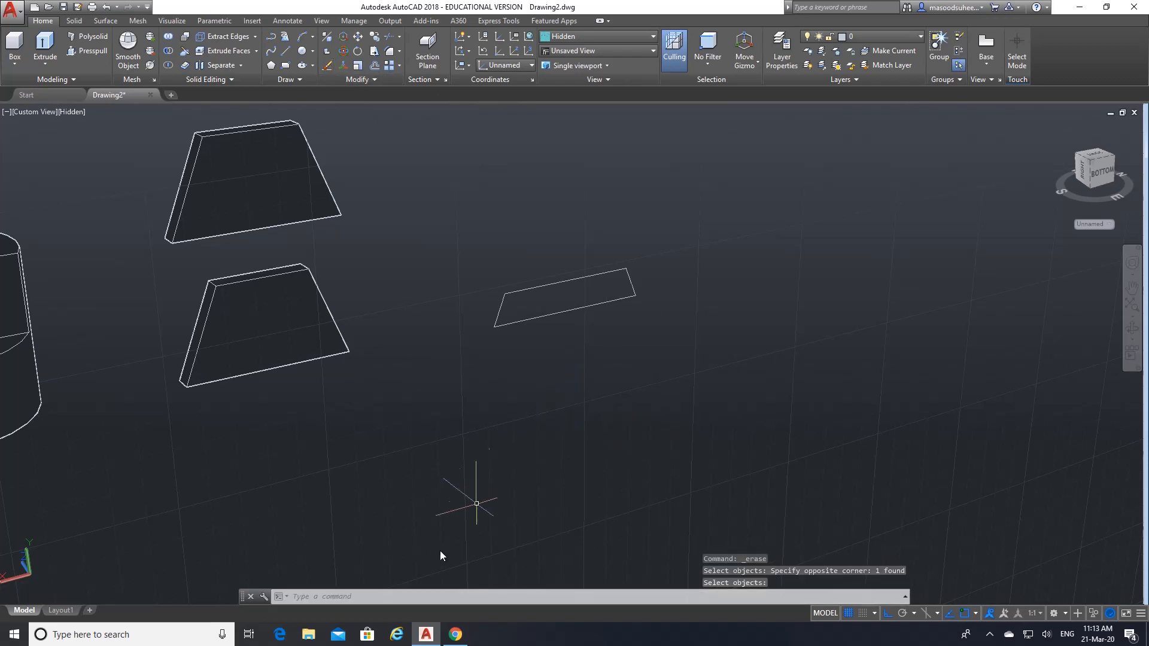
- Check the dimensions in the Exercise 11 PDF in Chrome, return to AutoCAD and presspull the small trapezoid outline to a height of 30
click(456, 635)
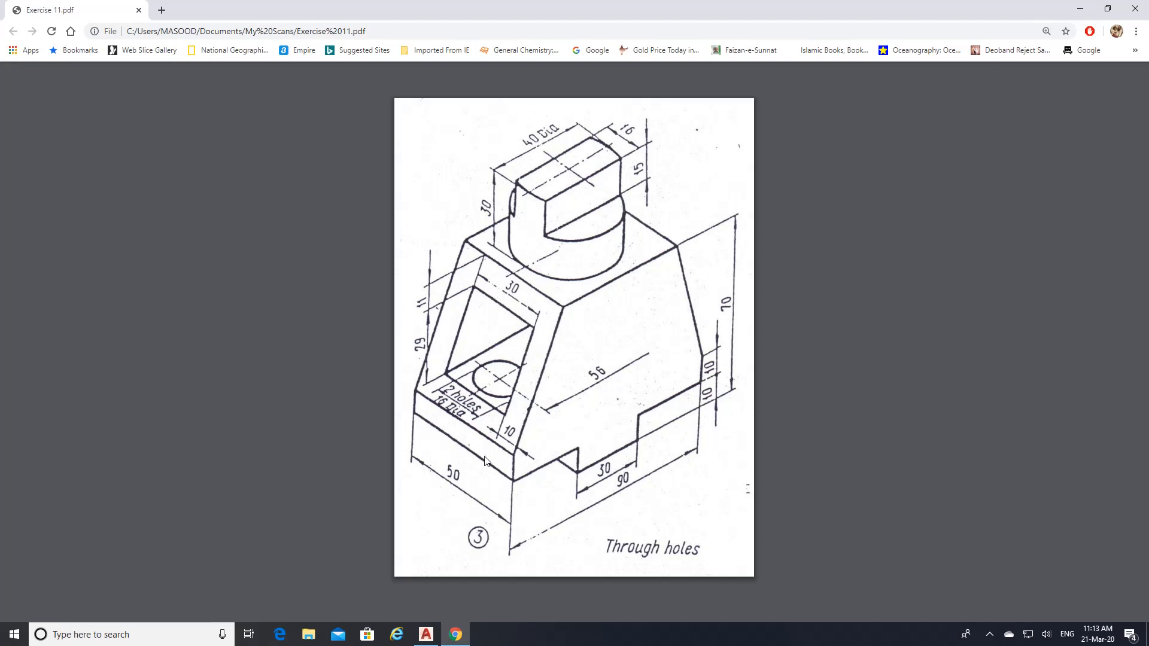
click(426, 635)
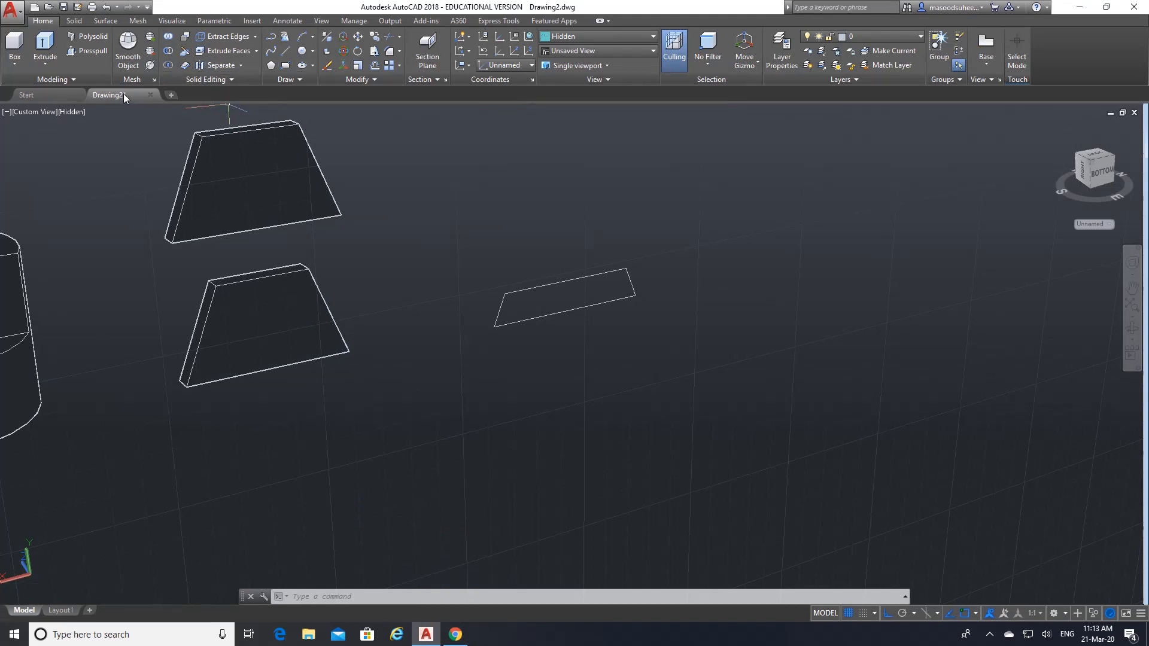
click(93, 51)
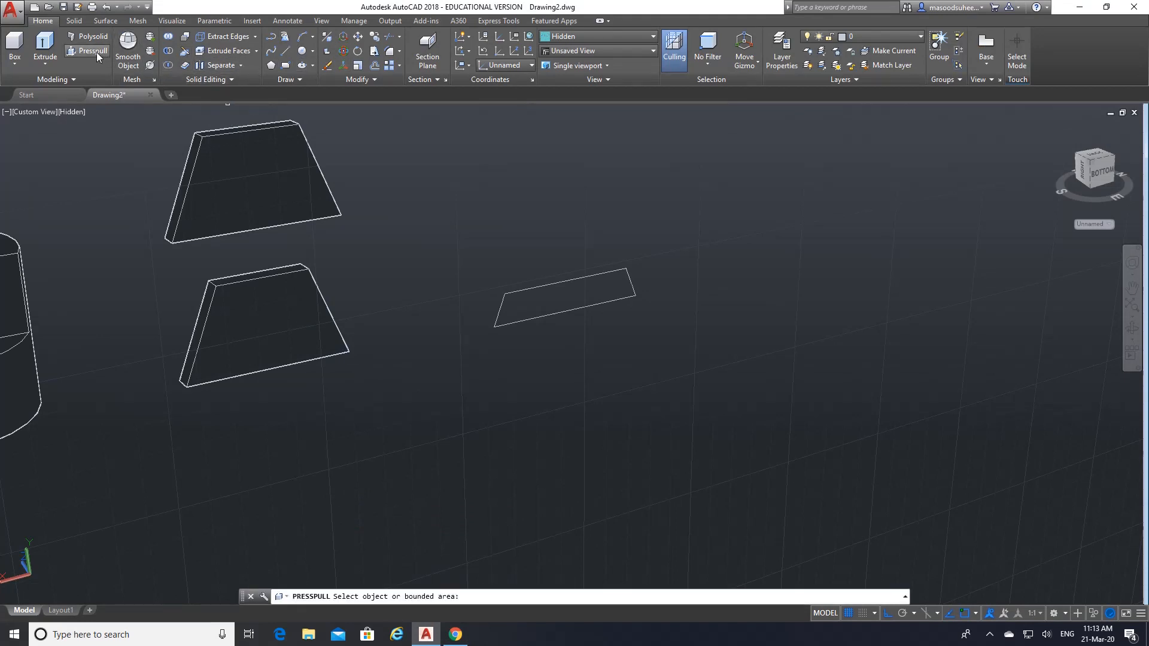
click(551, 307)
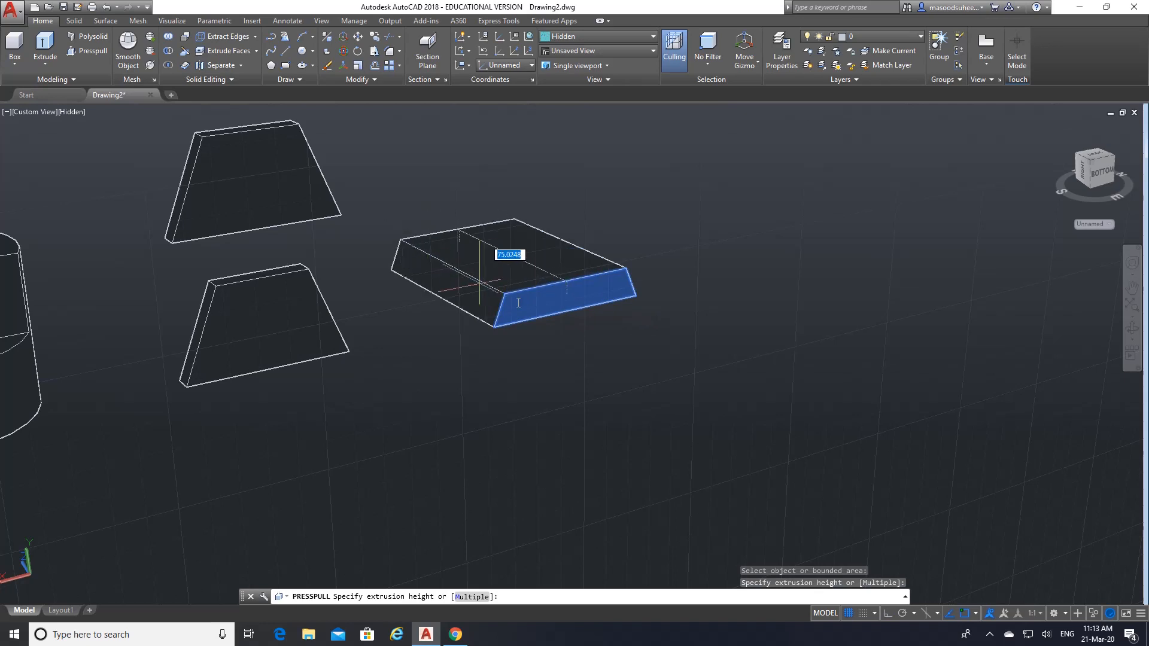
text(30)
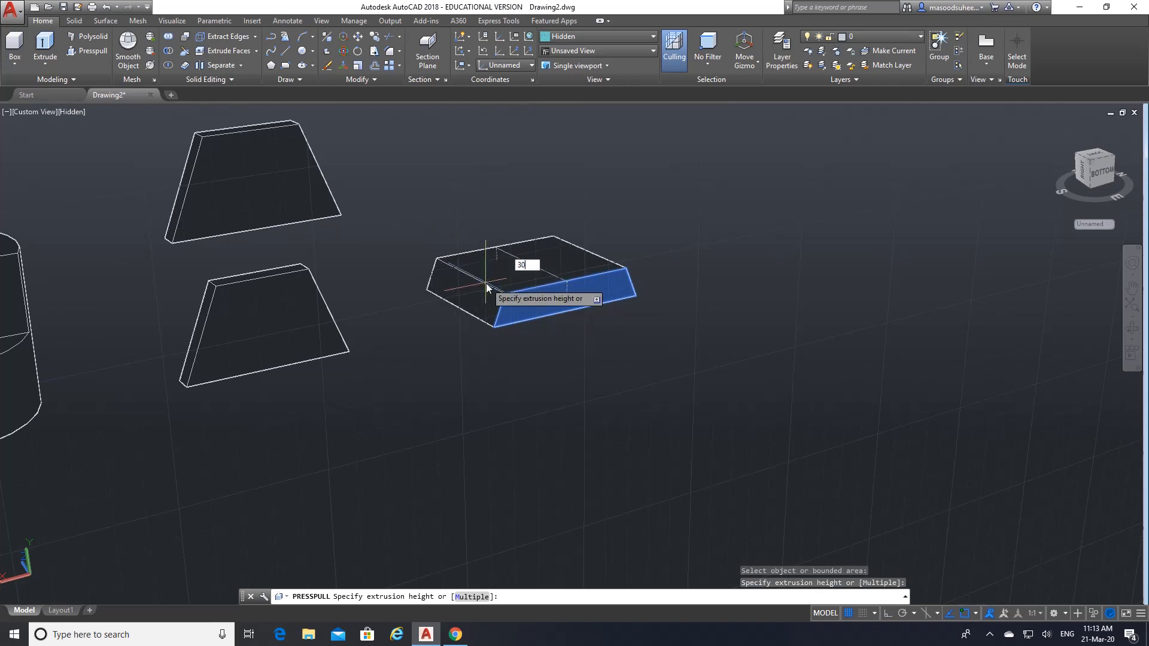
key(Return)
key(Return)
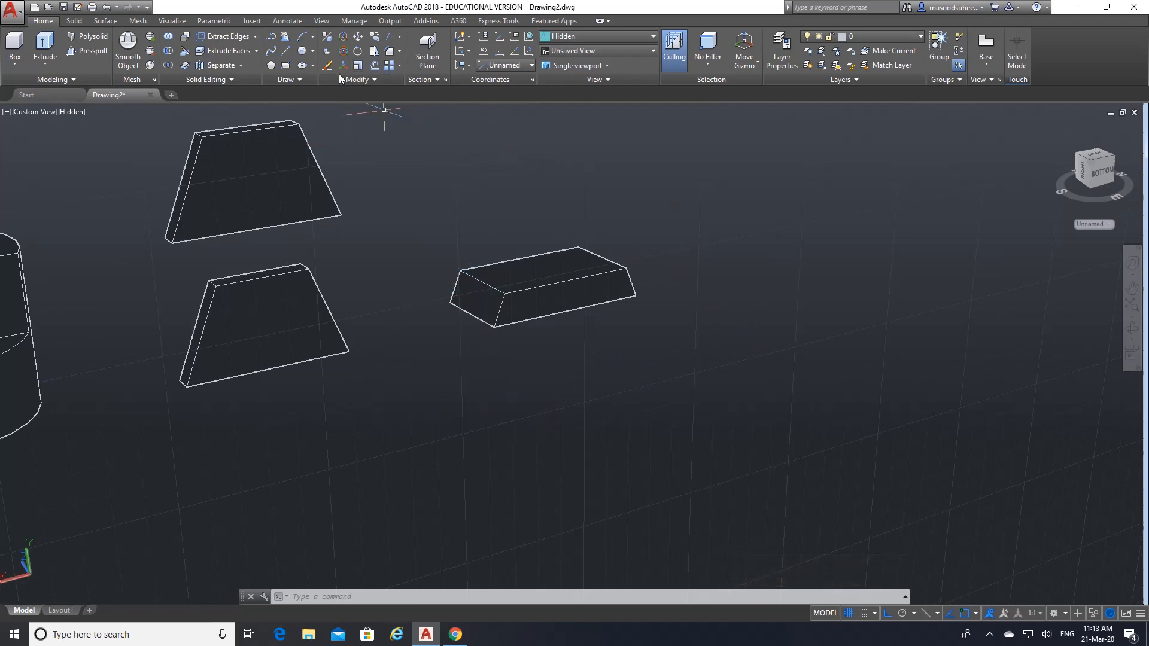
- Move the small trapezoidal solid off its outline, toward the front along its extrusion direction
click(358, 36)
click(529, 256)
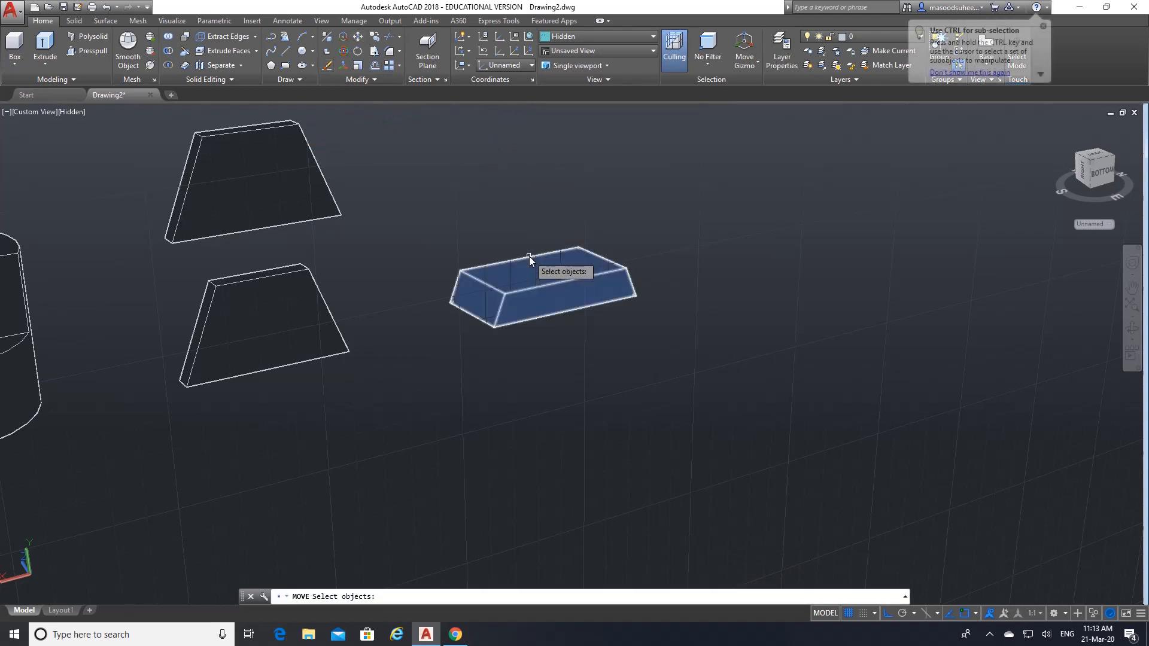
key(Return)
click(529, 252)
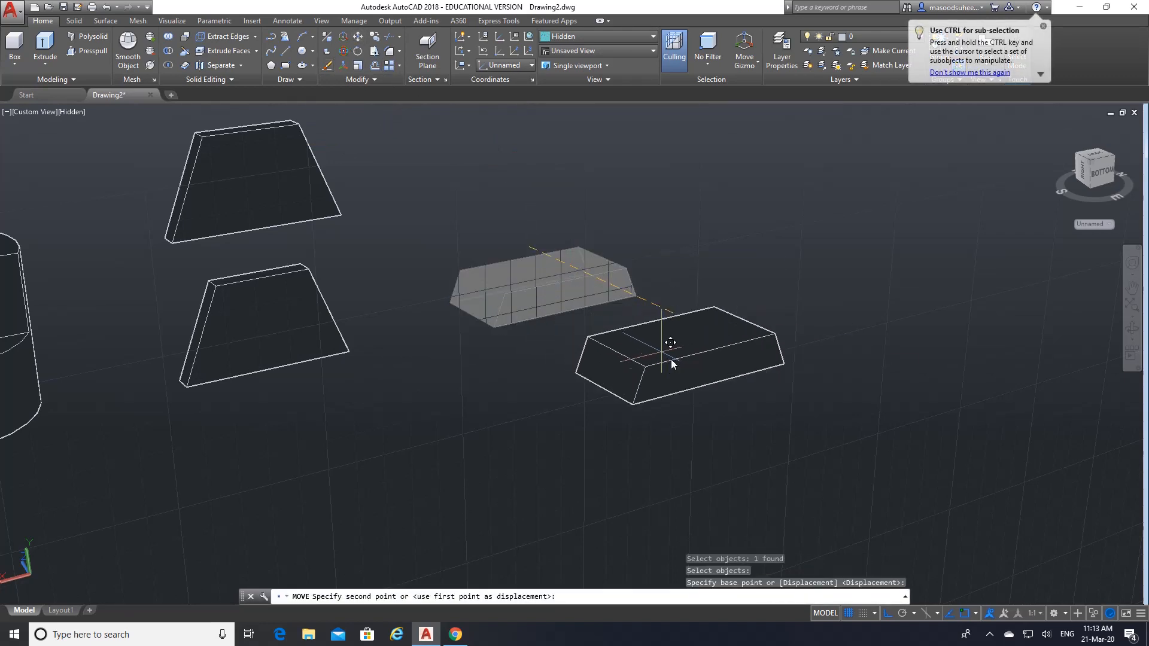
click(676, 359)
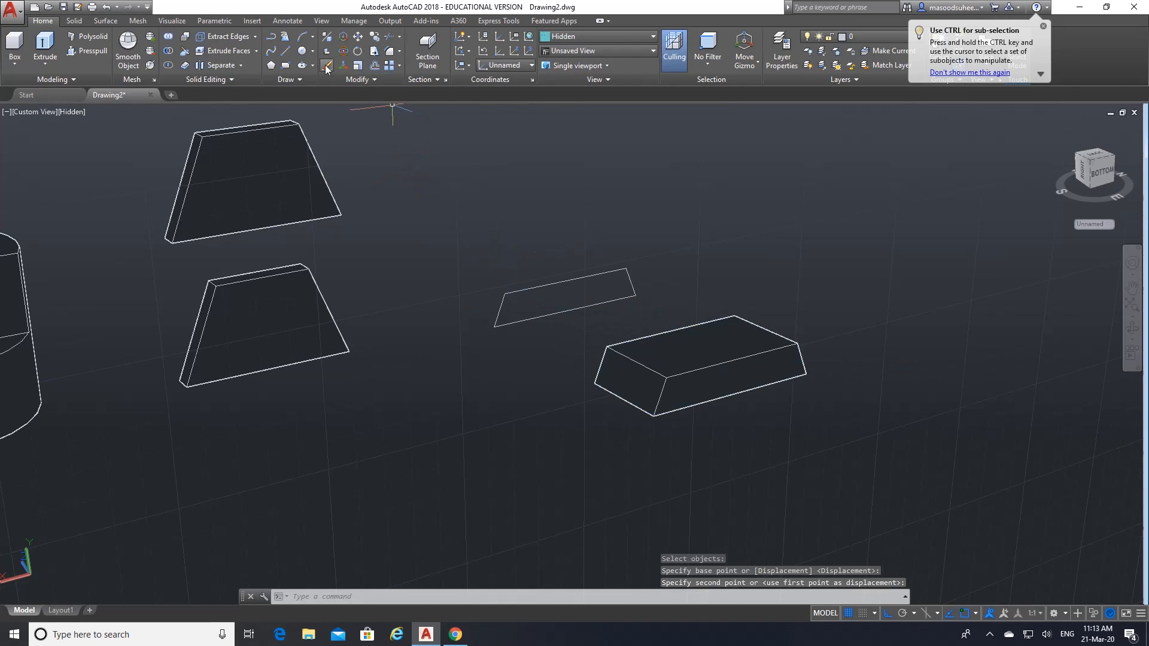
- Erase the leftover small trapezoid outline that lies behind the small trapezoidal block
click(327, 68)
click(648, 306)
click(569, 257)
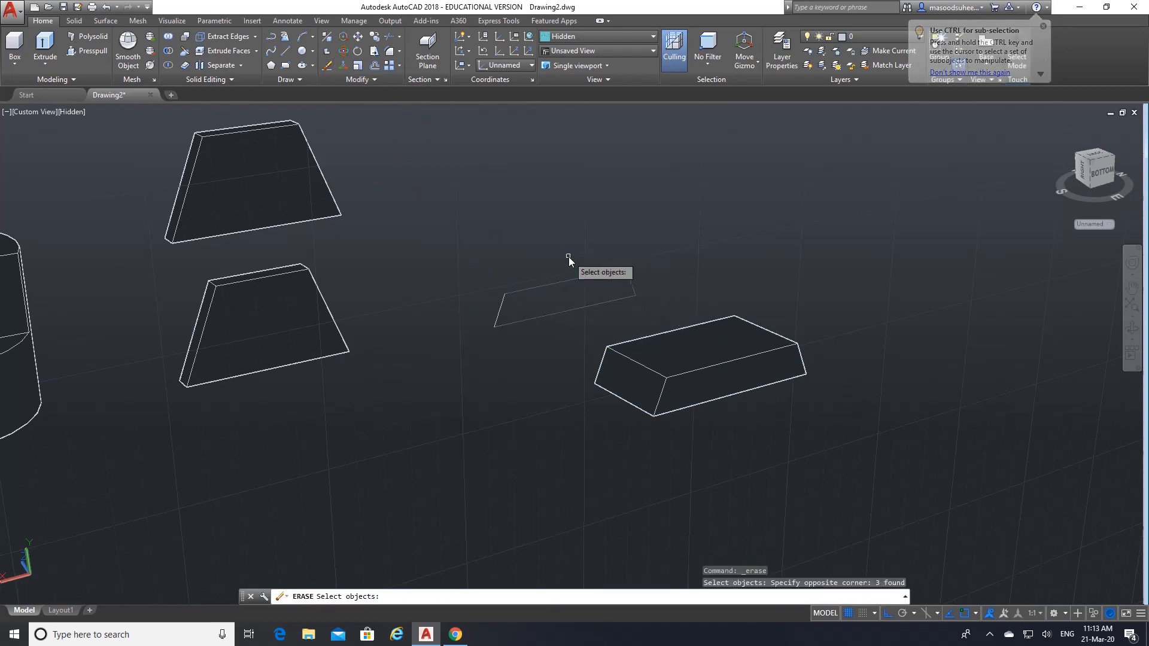
click(529, 354)
click(476, 272)
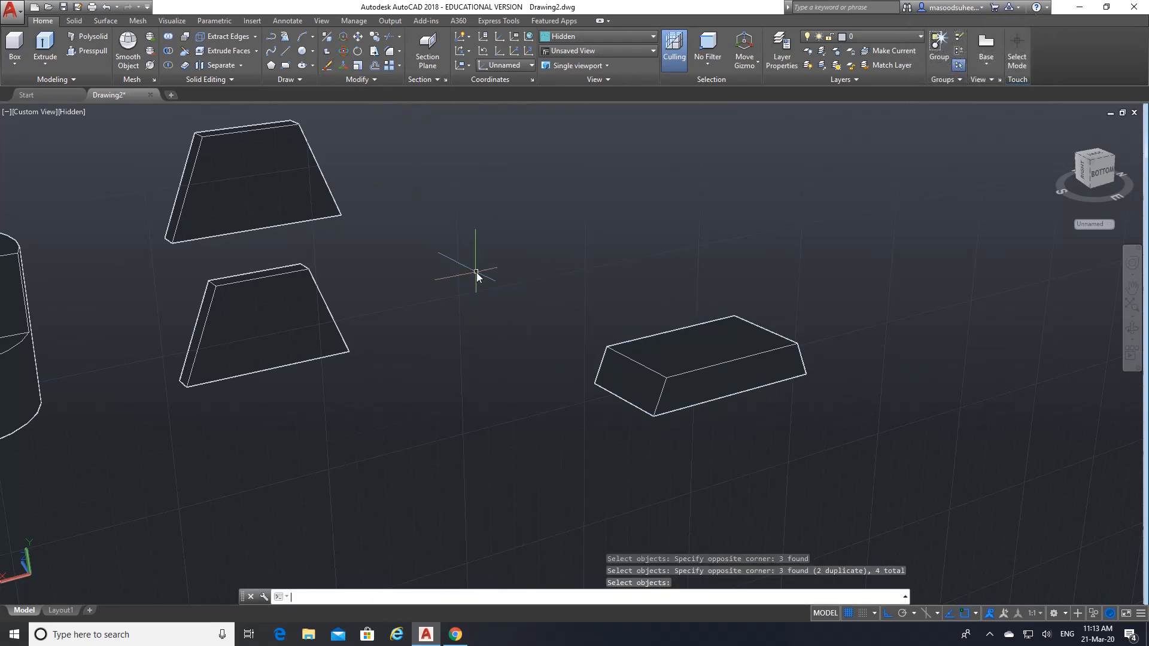
key(Return)
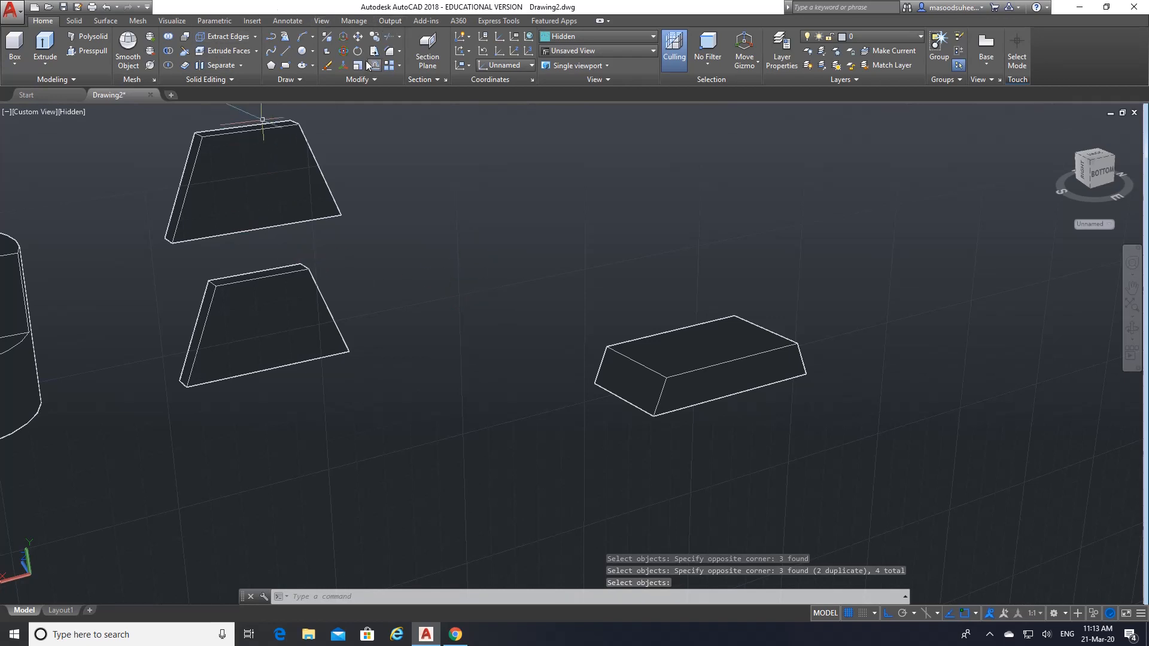
- Move the upper of the two large trapezoidal plates onto the rear face of the small trapezoidal block, matching their top corners
click(357, 37)
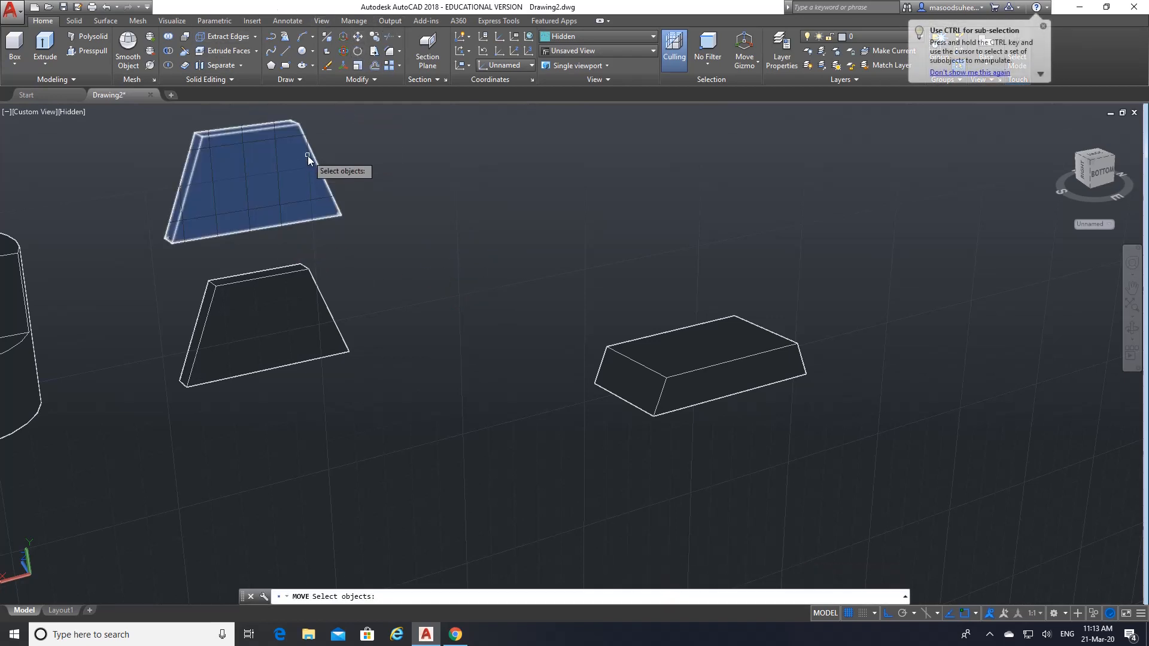
click(308, 156)
key(Return)
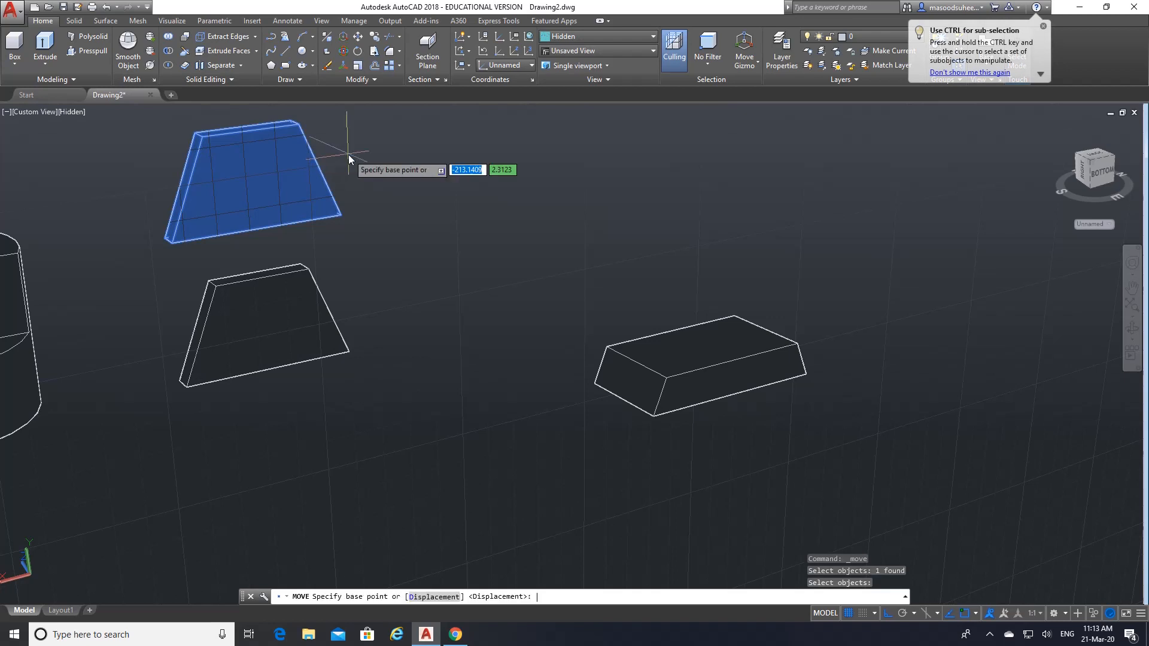
click(301, 129)
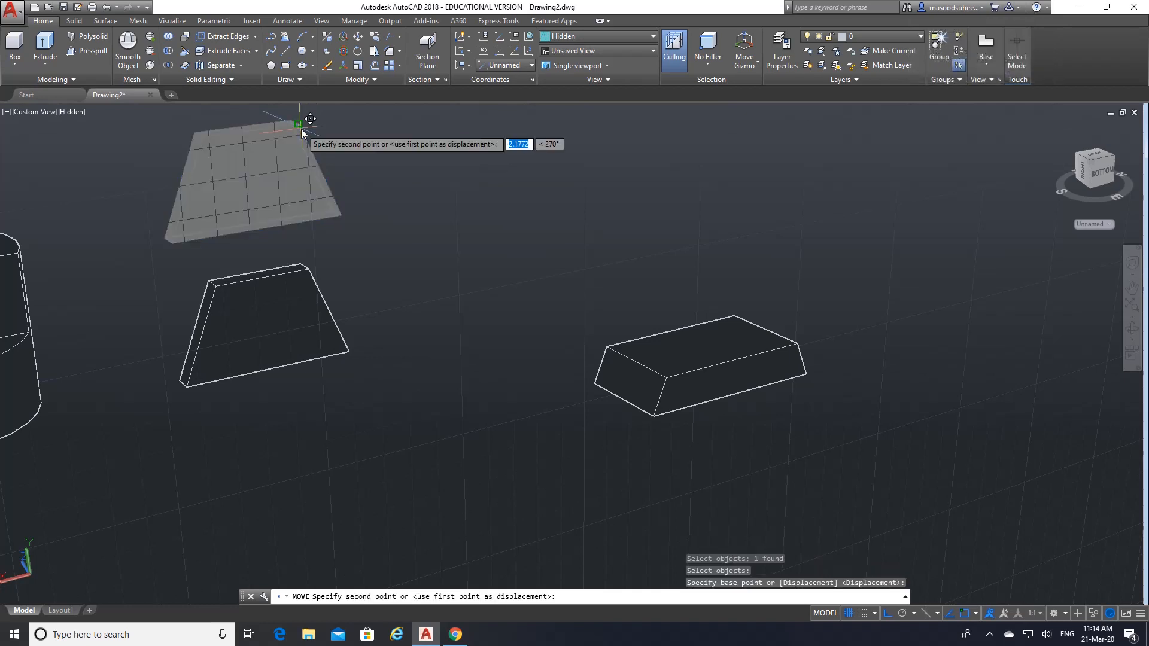
click(742, 319)
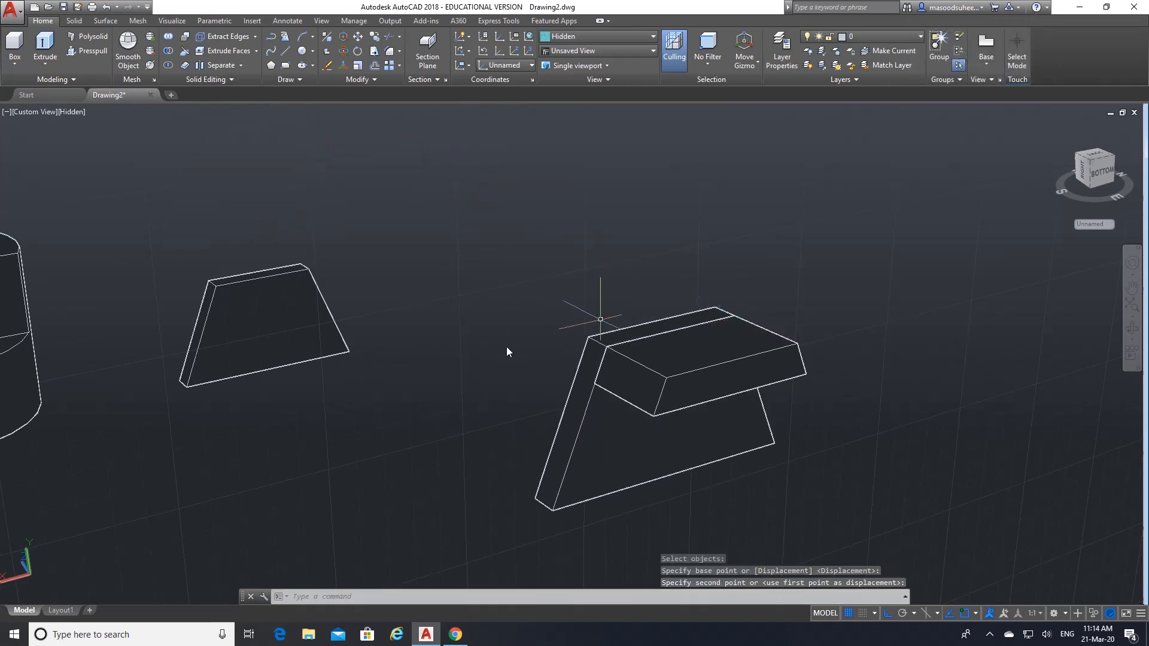
- Move the remaining large trapezoidal plate onto the front face of the small trapezoidal block, matching their top corners
key(space)
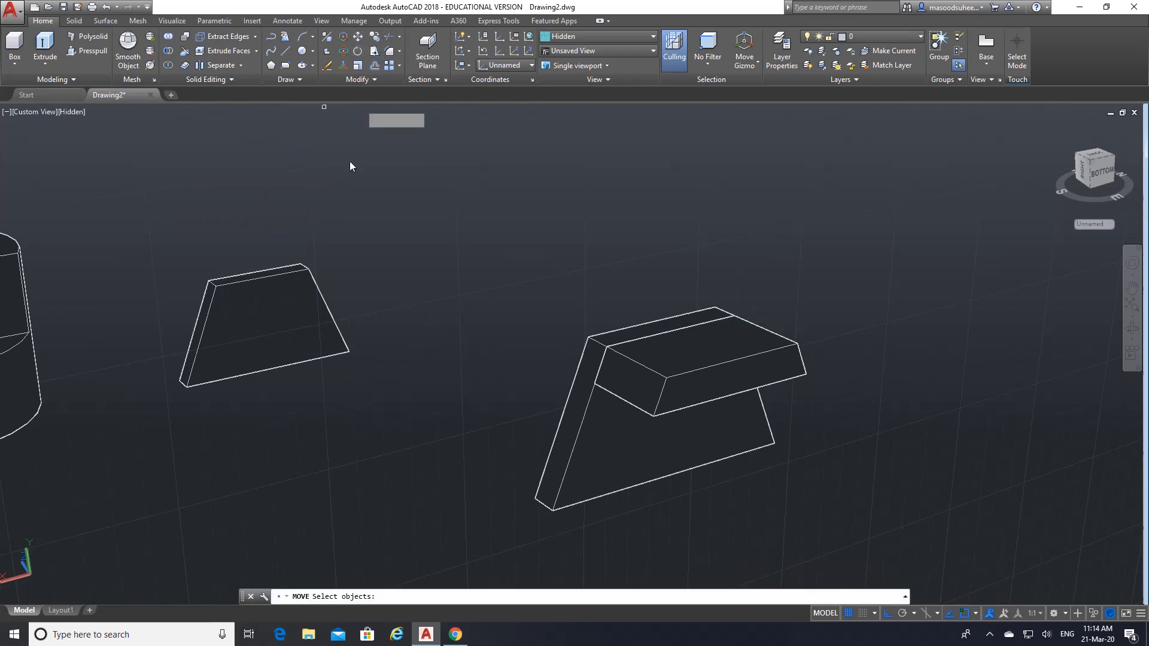
click(264, 281)
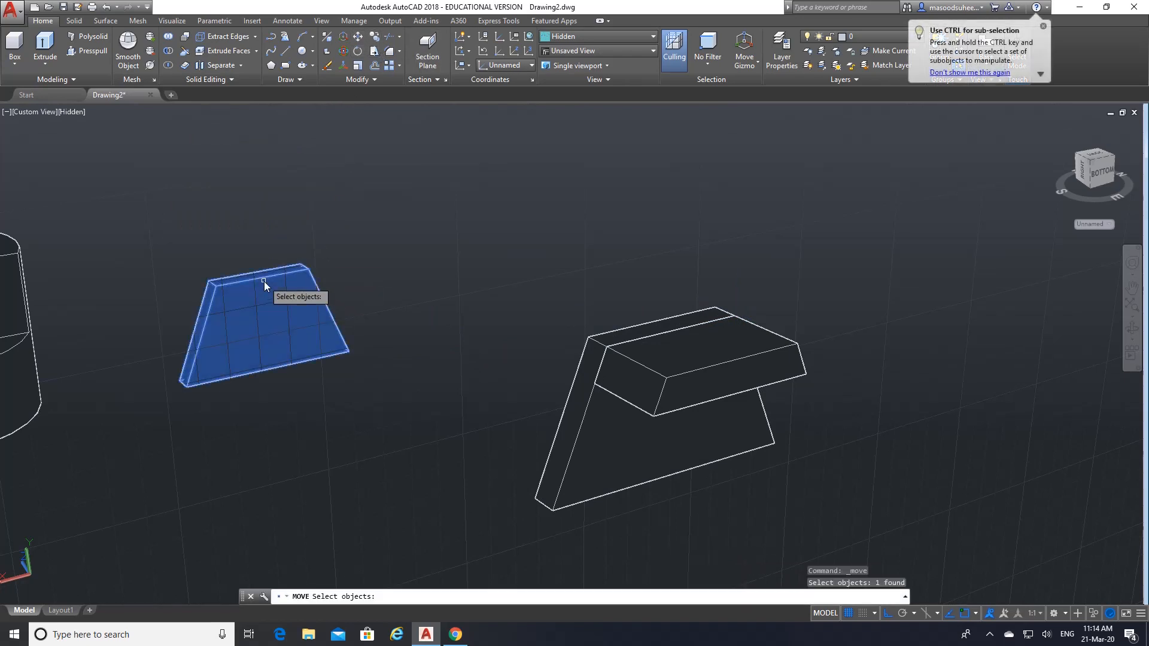
key(Return)
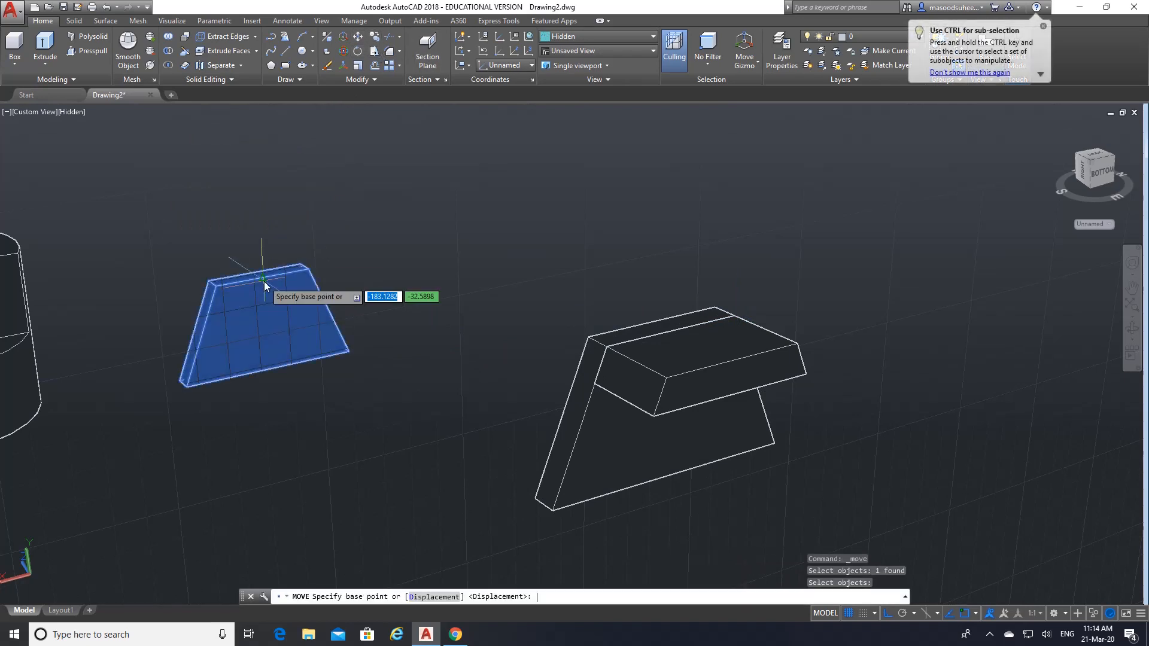
click(301, 264)
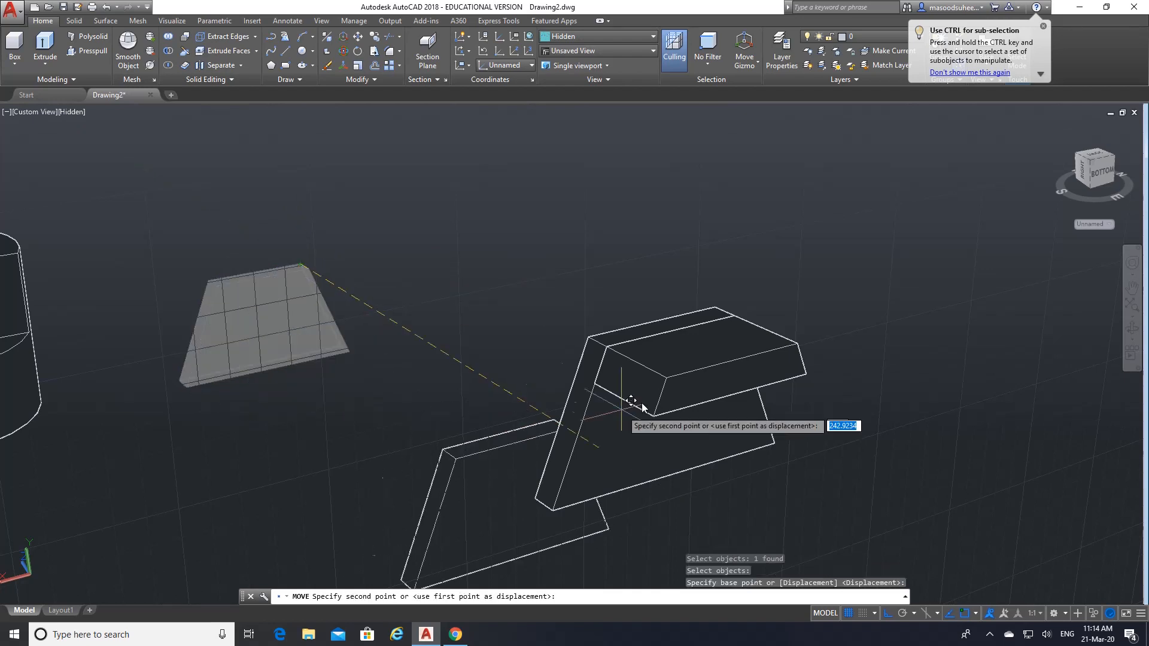
click(788, 350)
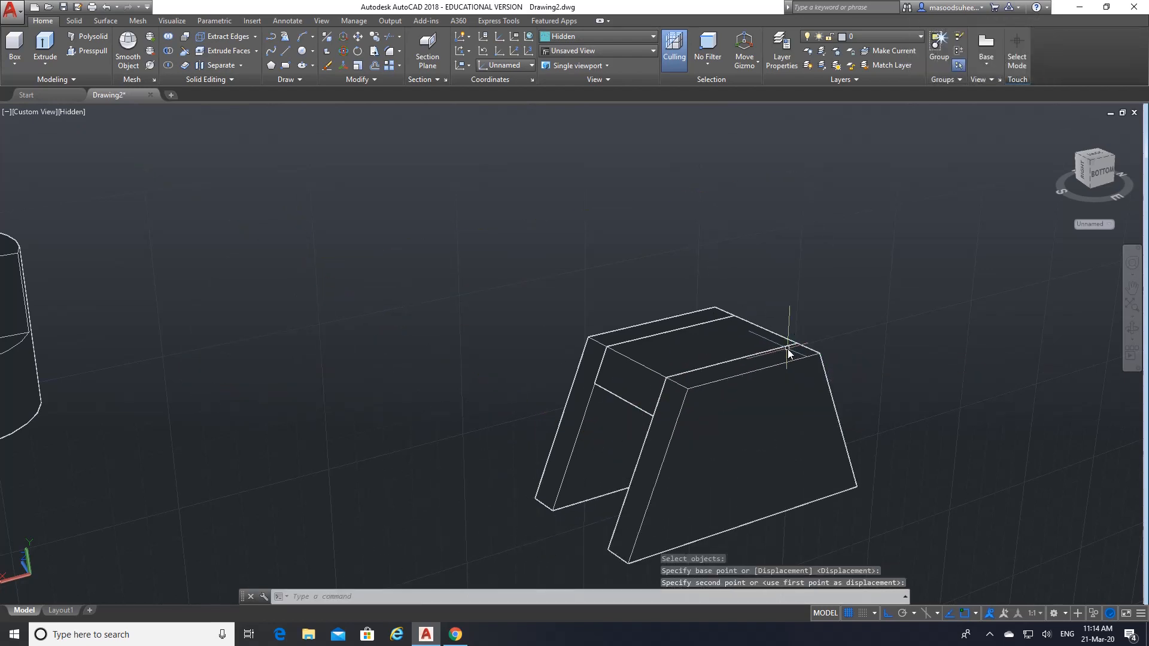
click(1133, 290)
drag(645, 408, 674, 298)
scroll(676, 298, down, 4)
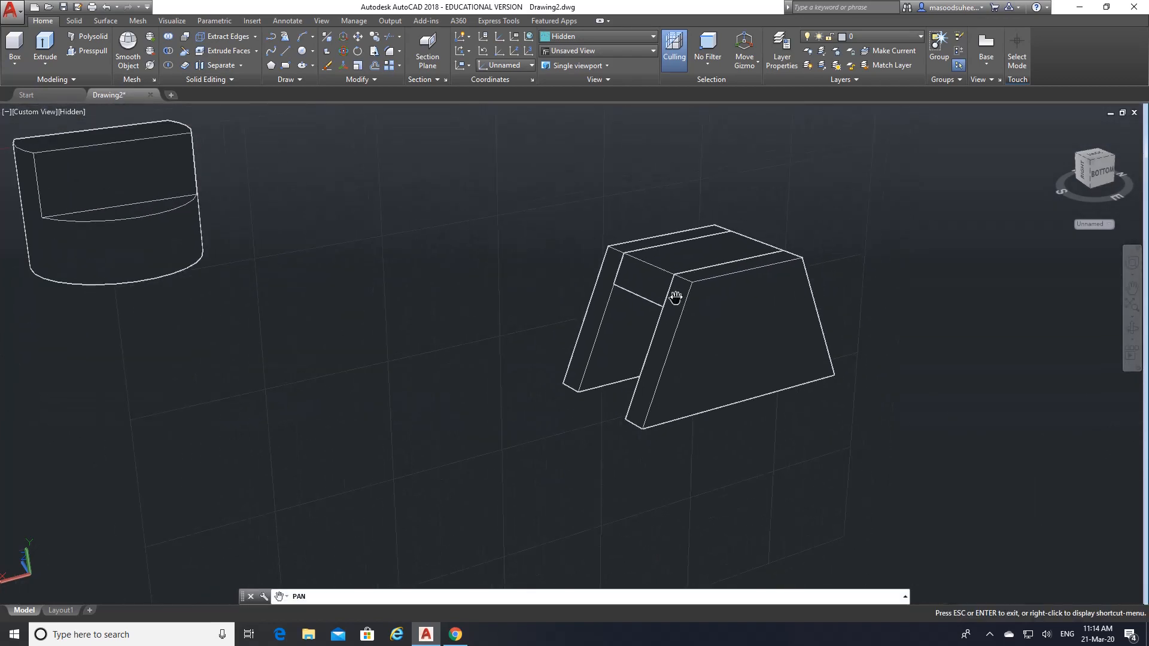
scroll(676, 297, down, 2)
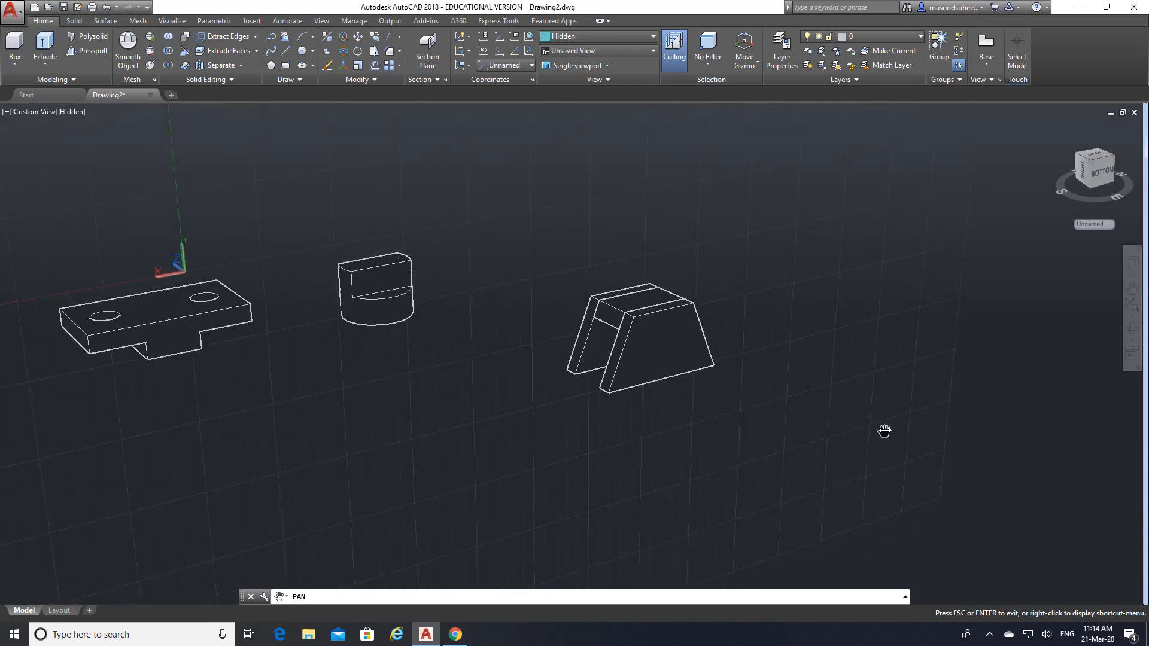
key(Escape)
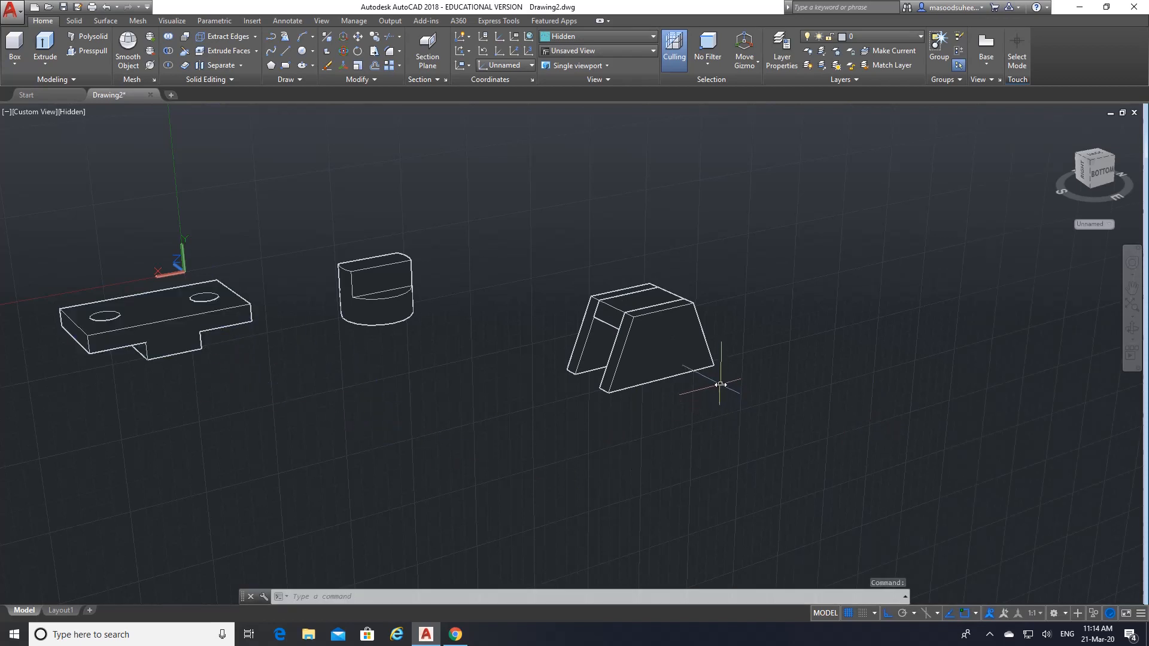
click(358, 37)
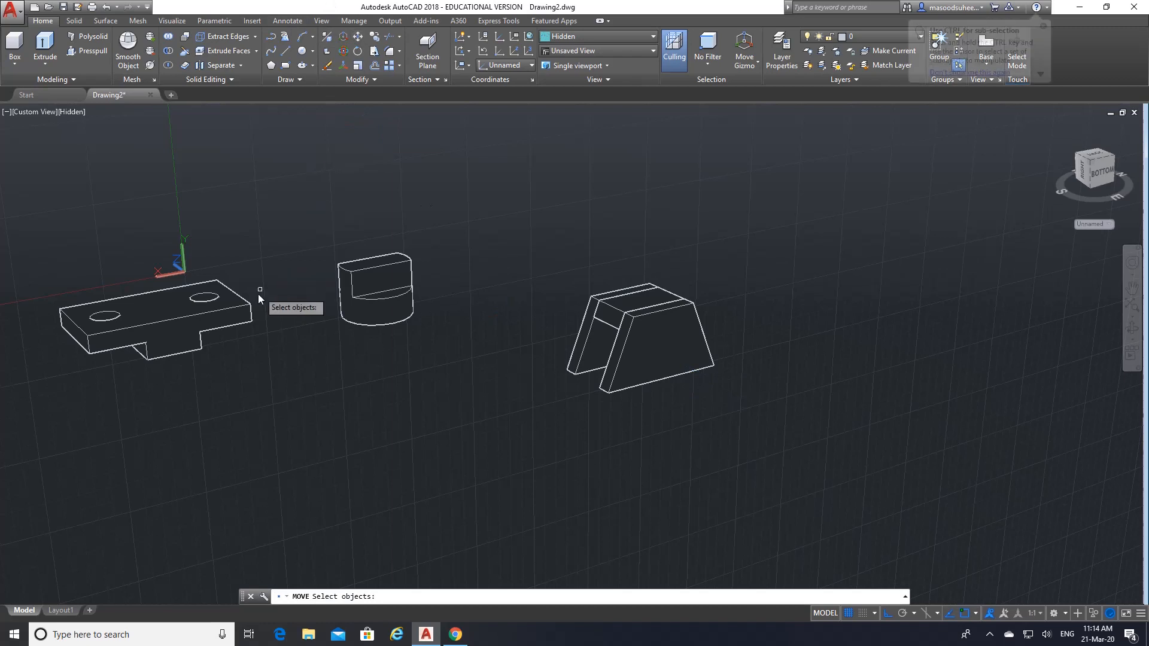
click(230, 313)
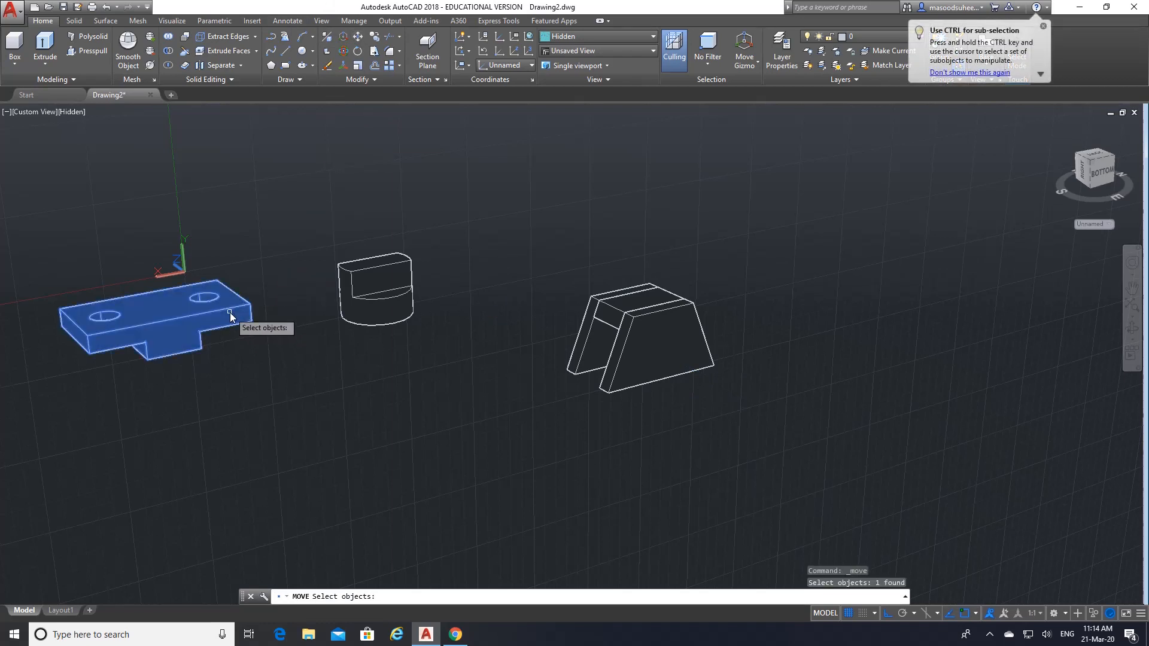
key(Return)
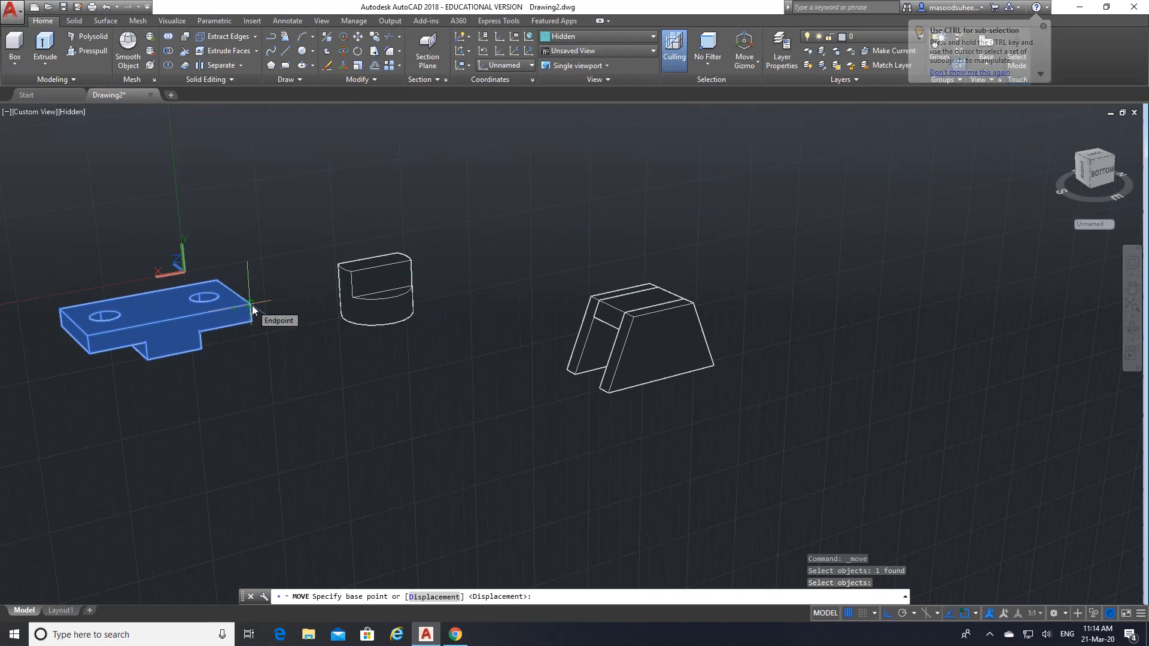
click(975, 614)
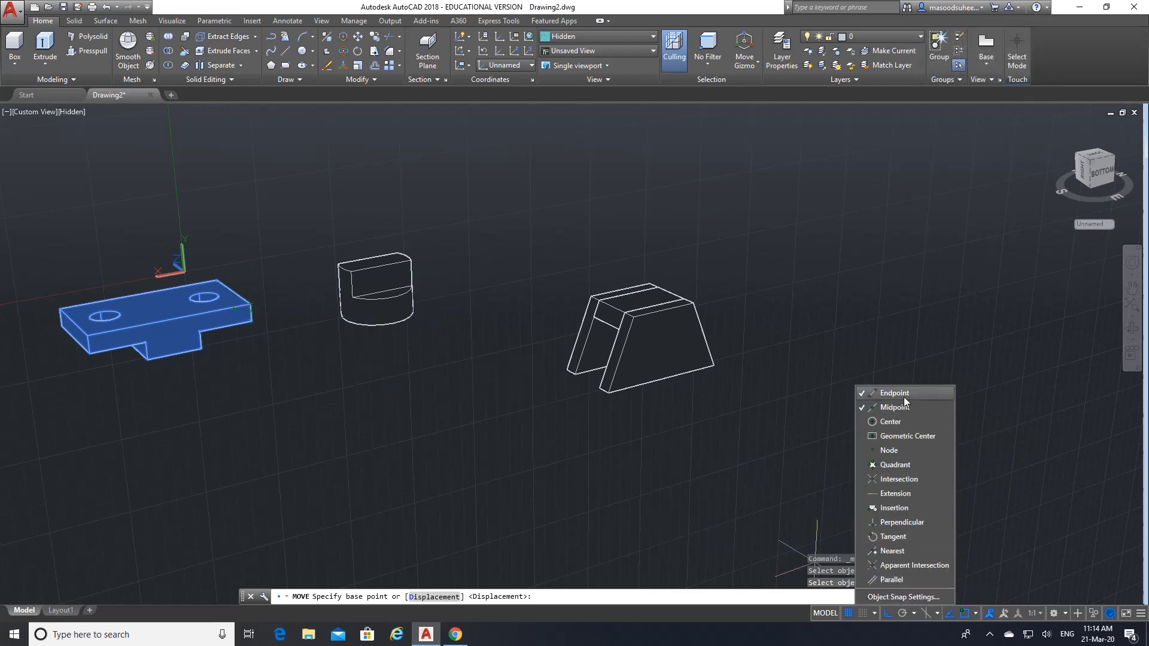
click(778, 458)
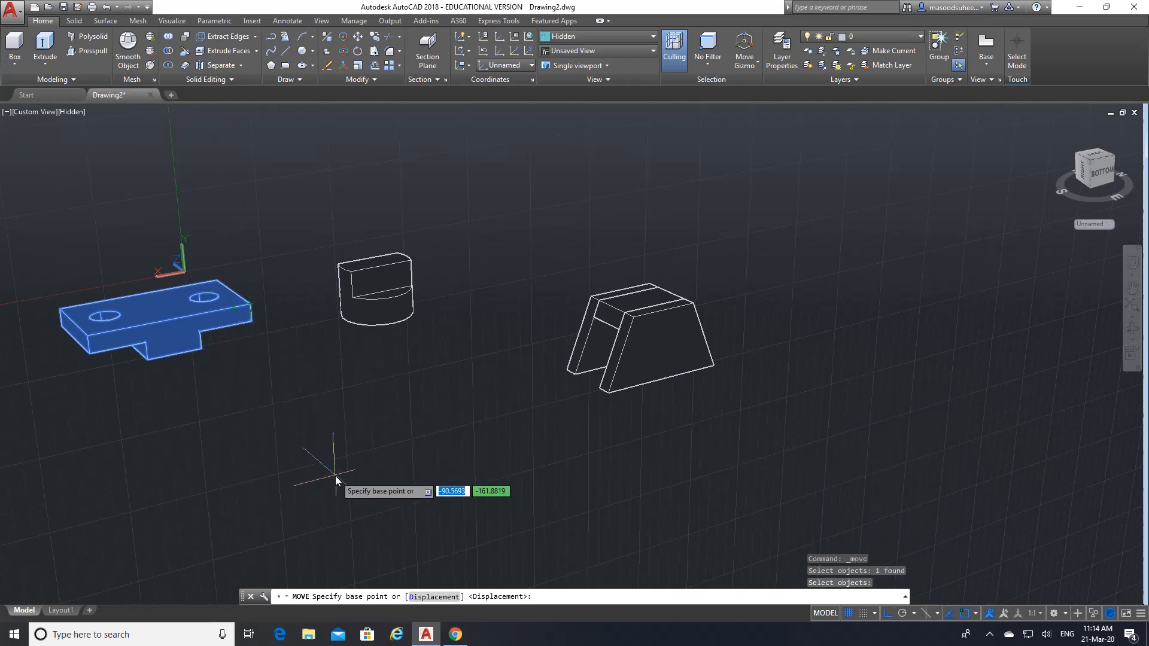
key(Escape)
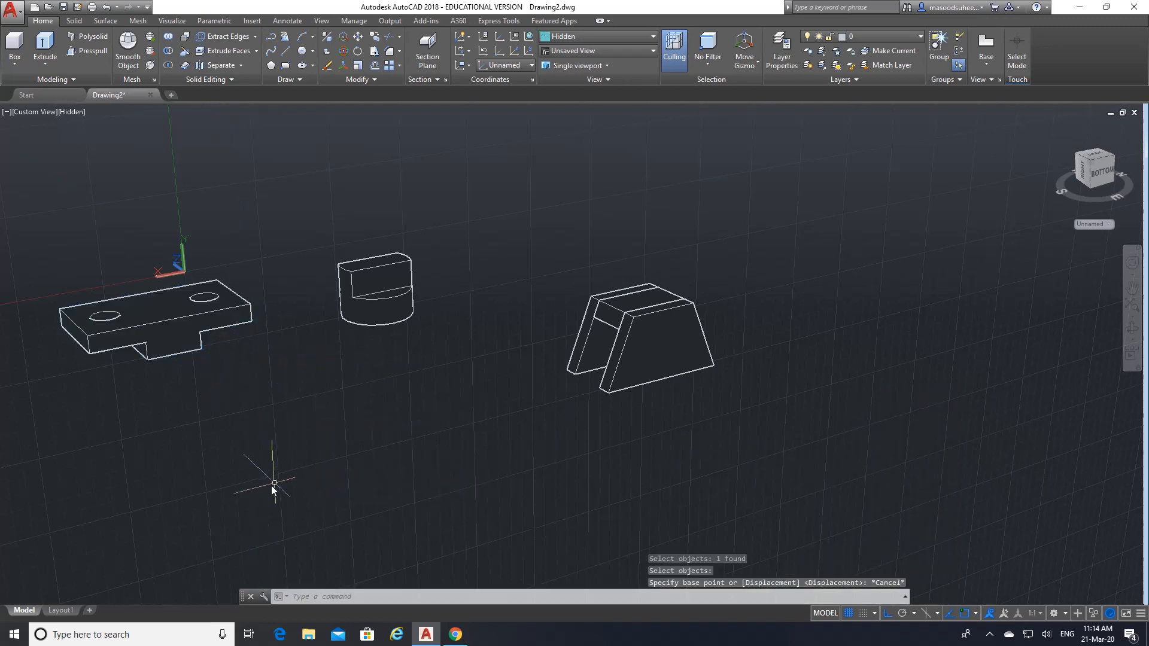
- Move the base plate with the two holes under the trapezoidal plates, placing its upper front corner on the front plate's matching bottom corner
click(359, 39)
click(249, 369)
click(225, 300)
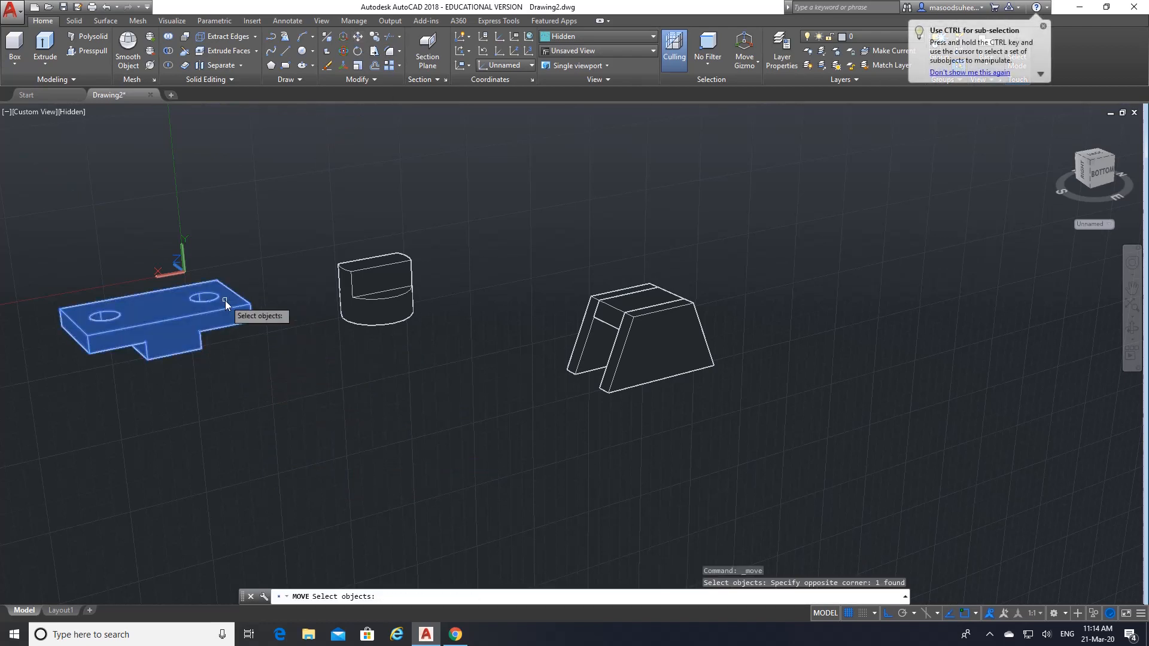
key(Return)
click(250, 304)
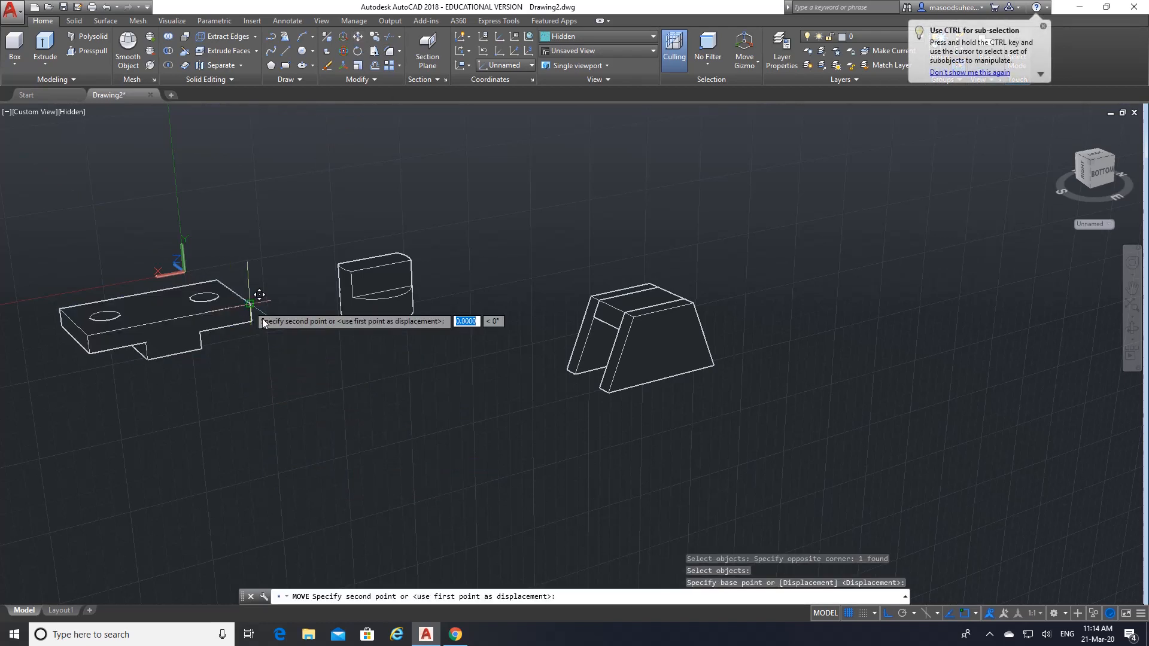
click(713, 371)
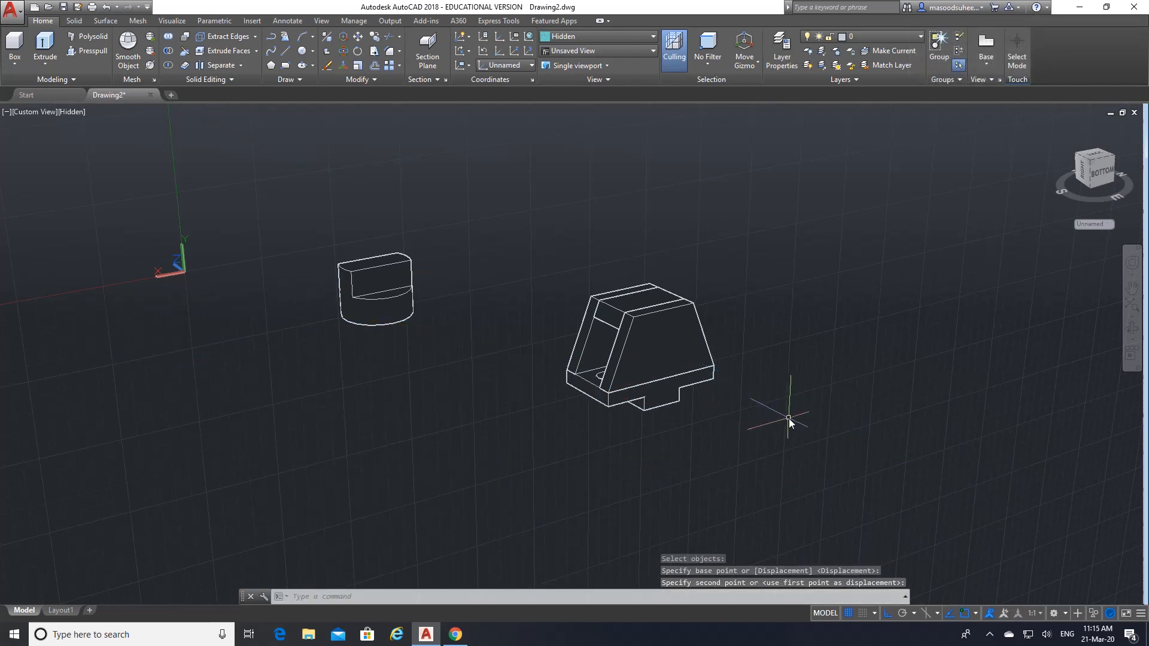
- Union the small trapezoidal block, both trapezoidal side plates and the base plate into one solid
scroll(789, 422, up, 1)
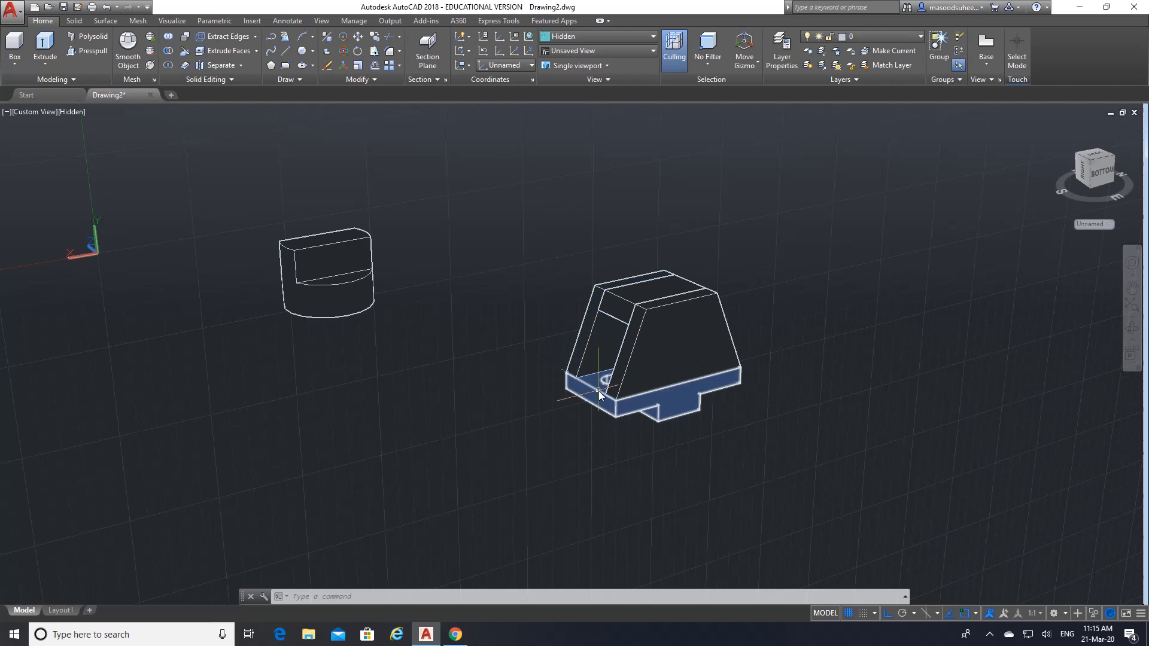
click(169, 37)
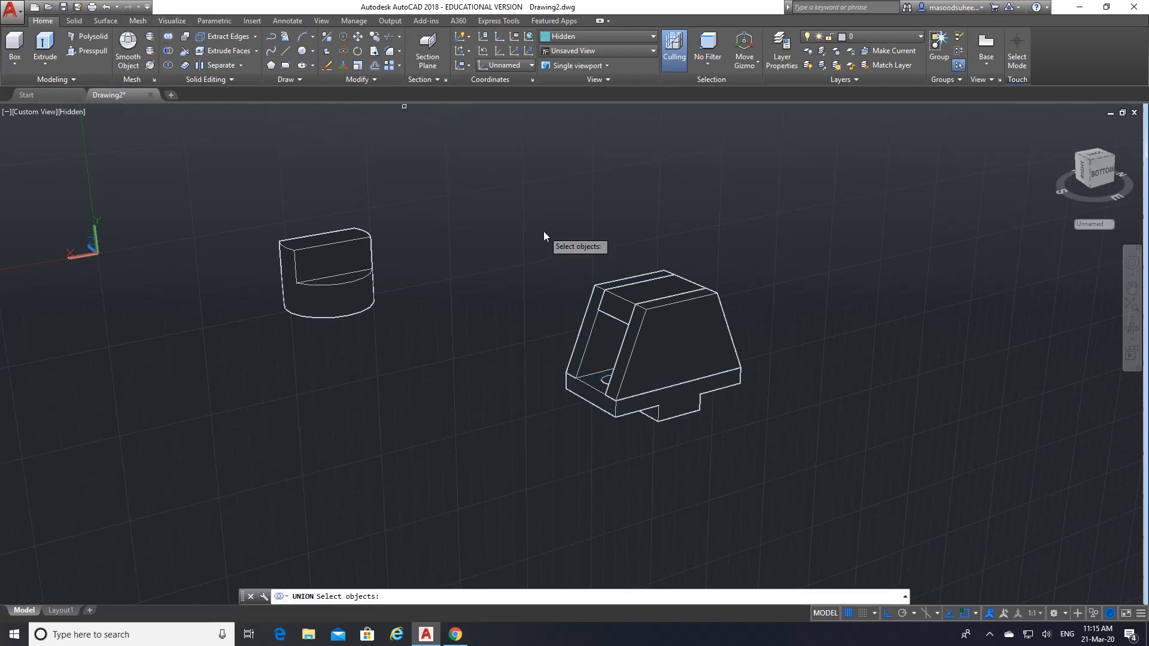
click(612, 316)
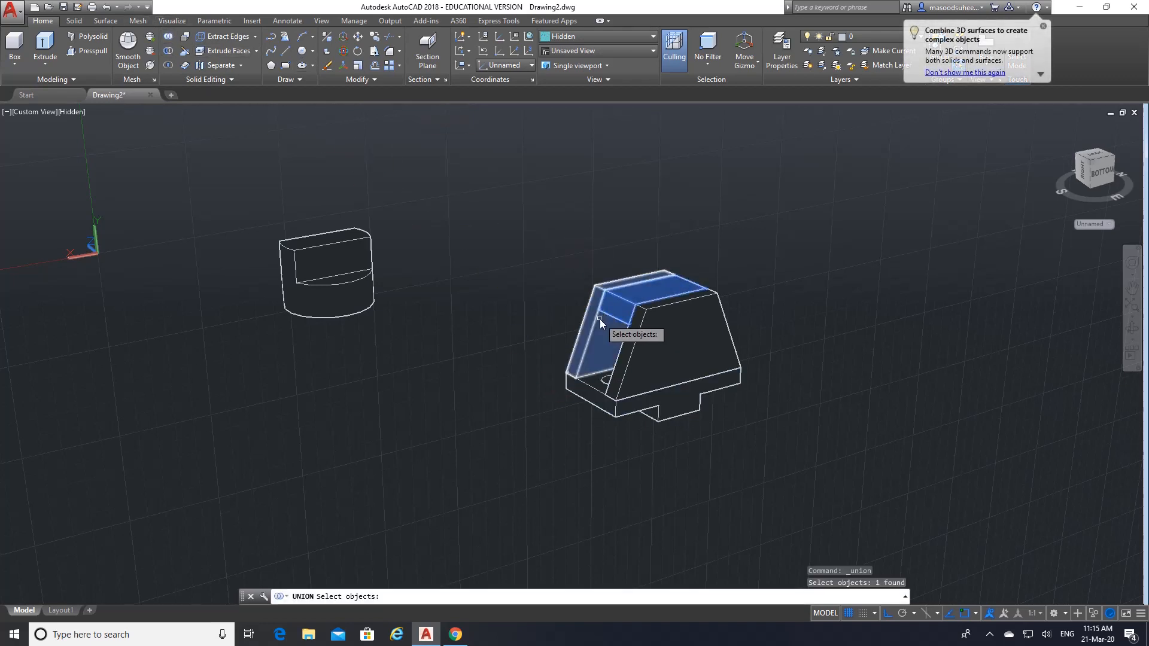
click(600, 318)
click(625, 347)
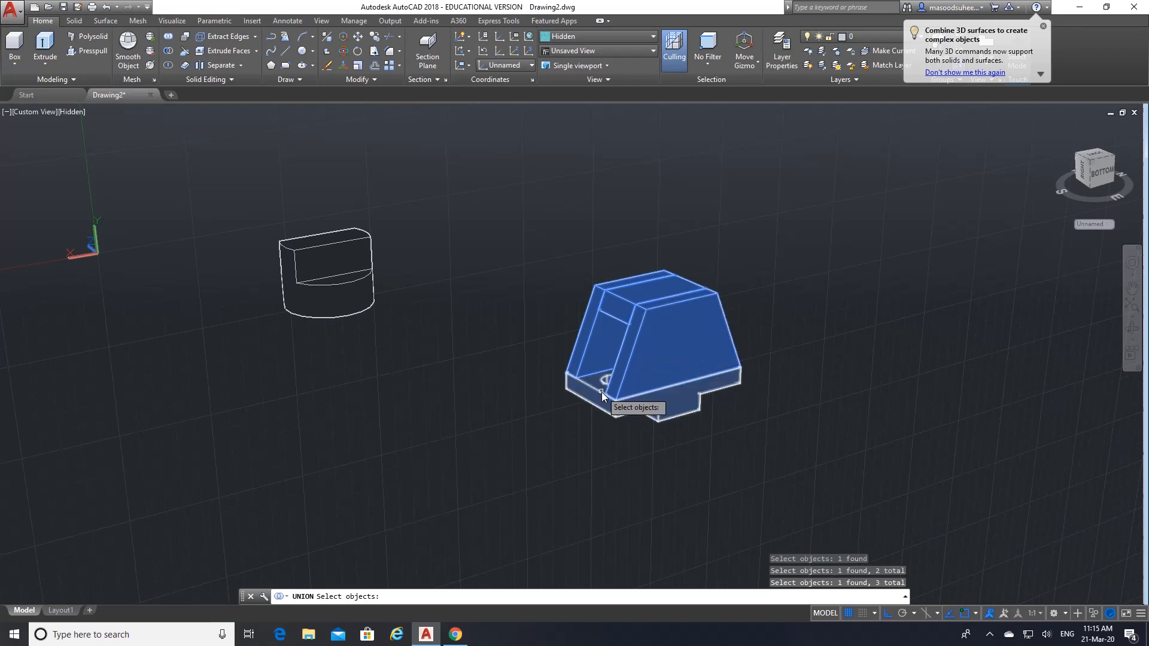
click(602, 393)
key(Return)
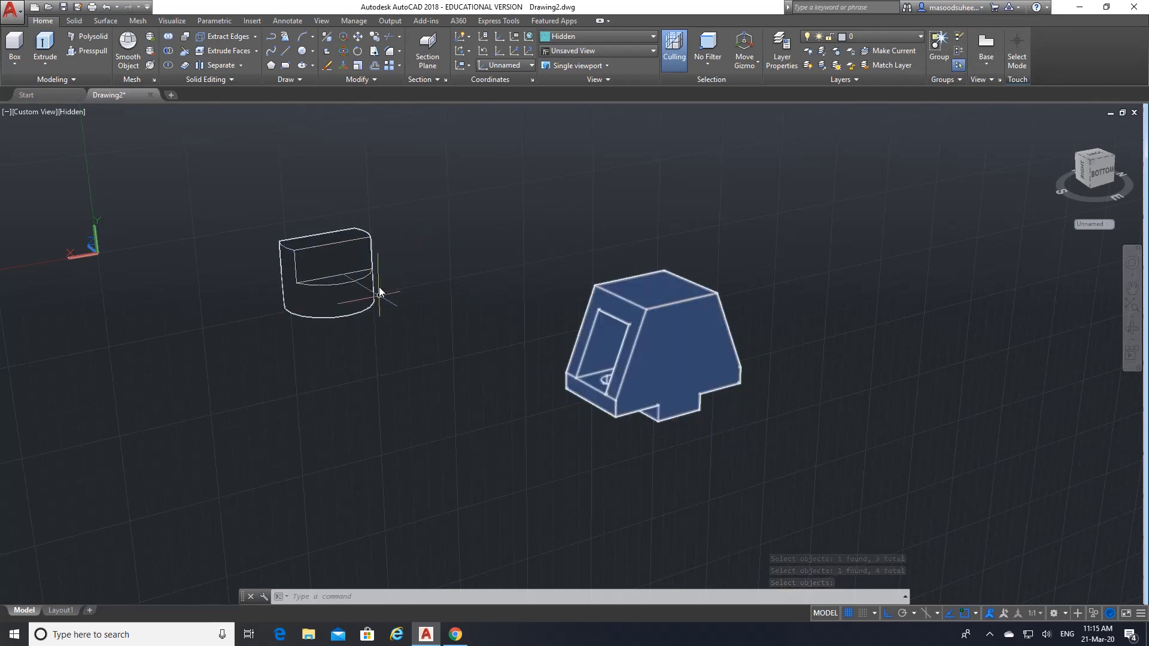
key(Escape)
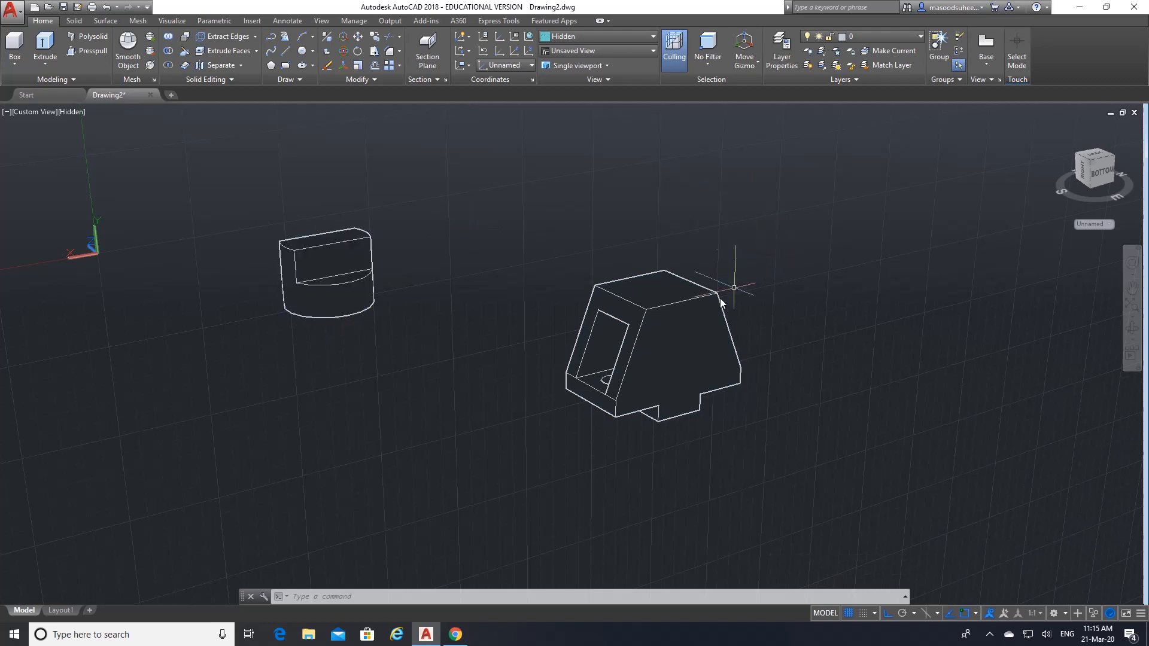
- Draw a diagonal line between opposite corners of the united solid's top face
click(285, 52)
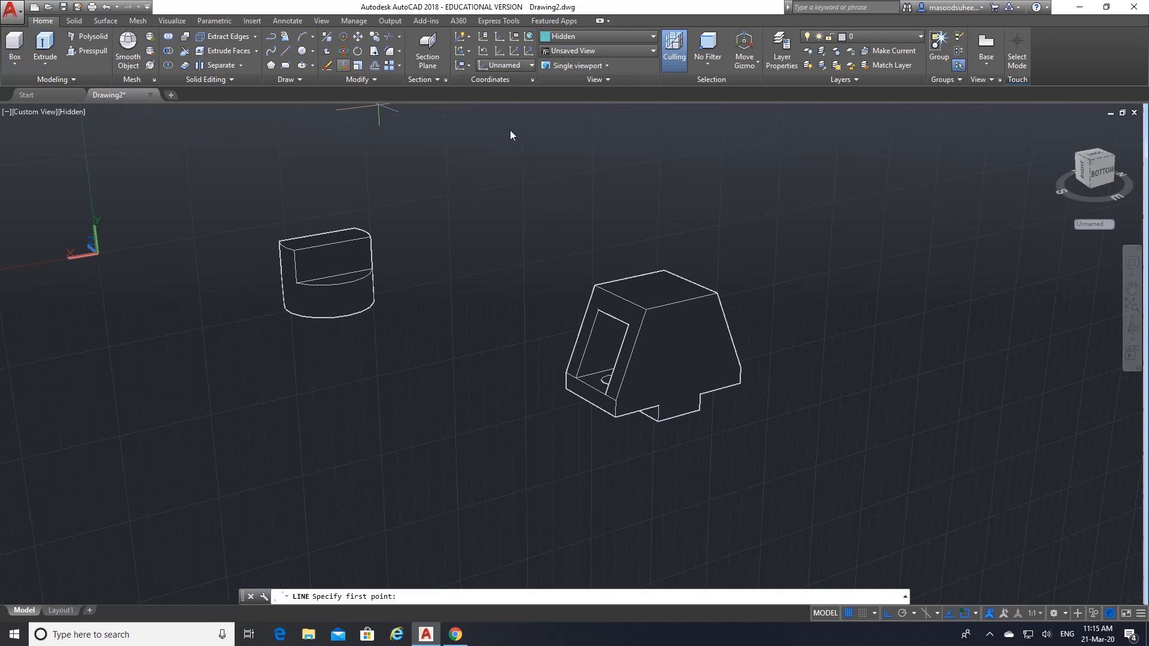
click(712, 296)
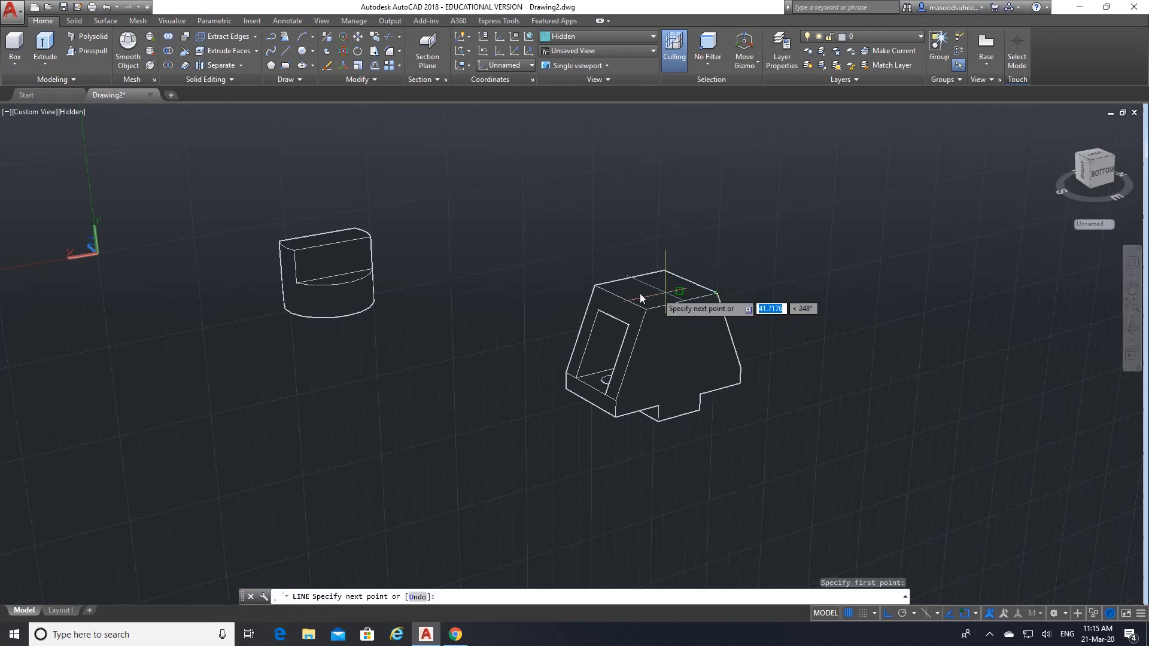
click(609, 288)
key(Return)
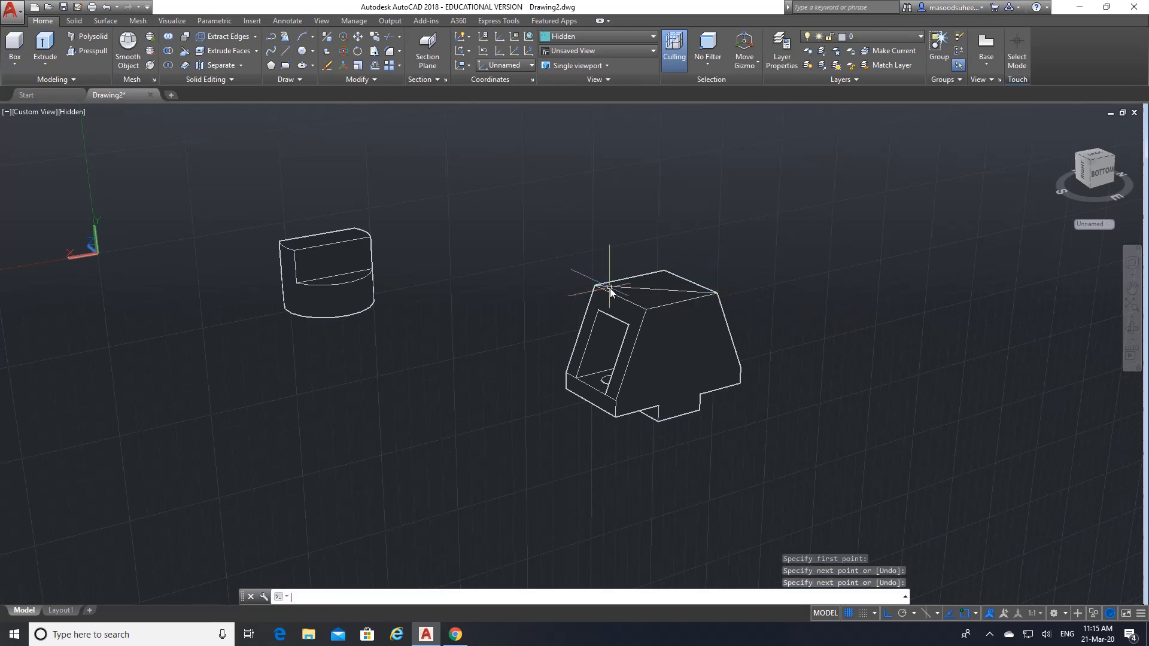
- Move the stepped cylinder by the center of its bottom face to the midpoint of the diagonal line, with only Midpoint and Center snaps enabled
click(358, 37)
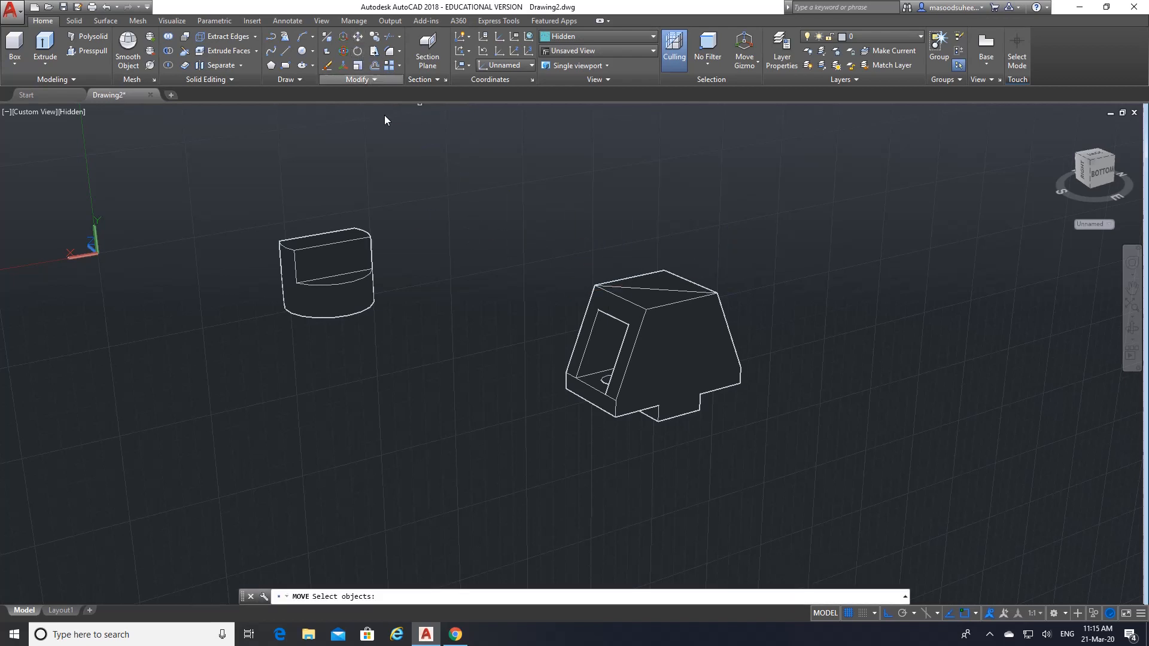
click(344, 286)
key(Return)
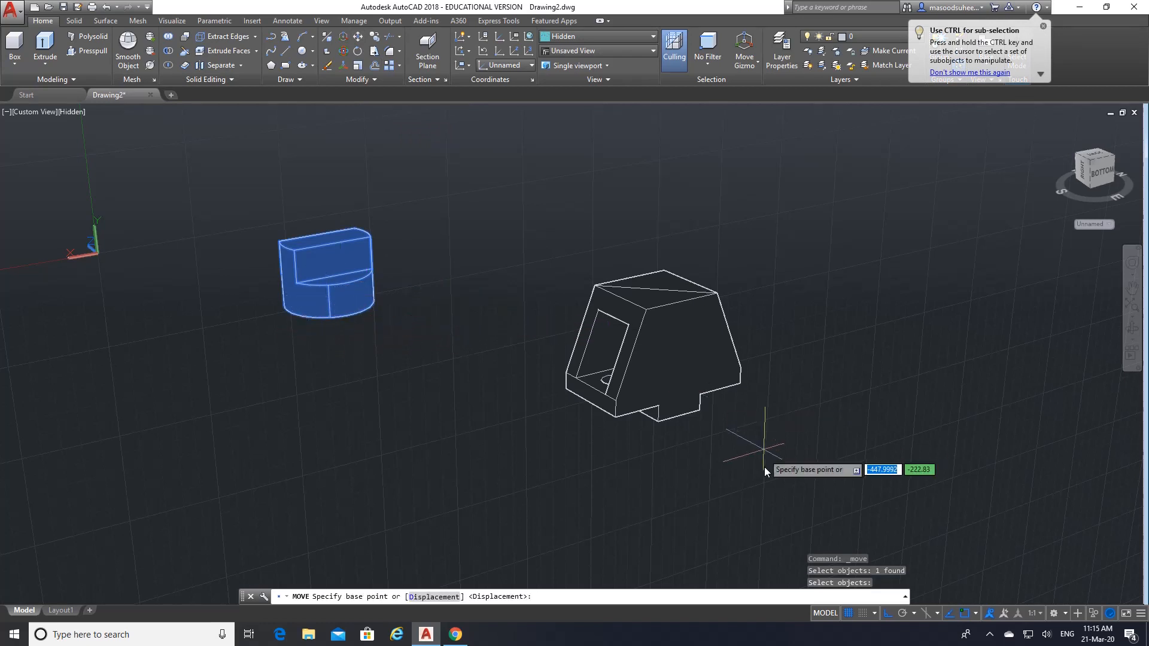
click(975, 613)
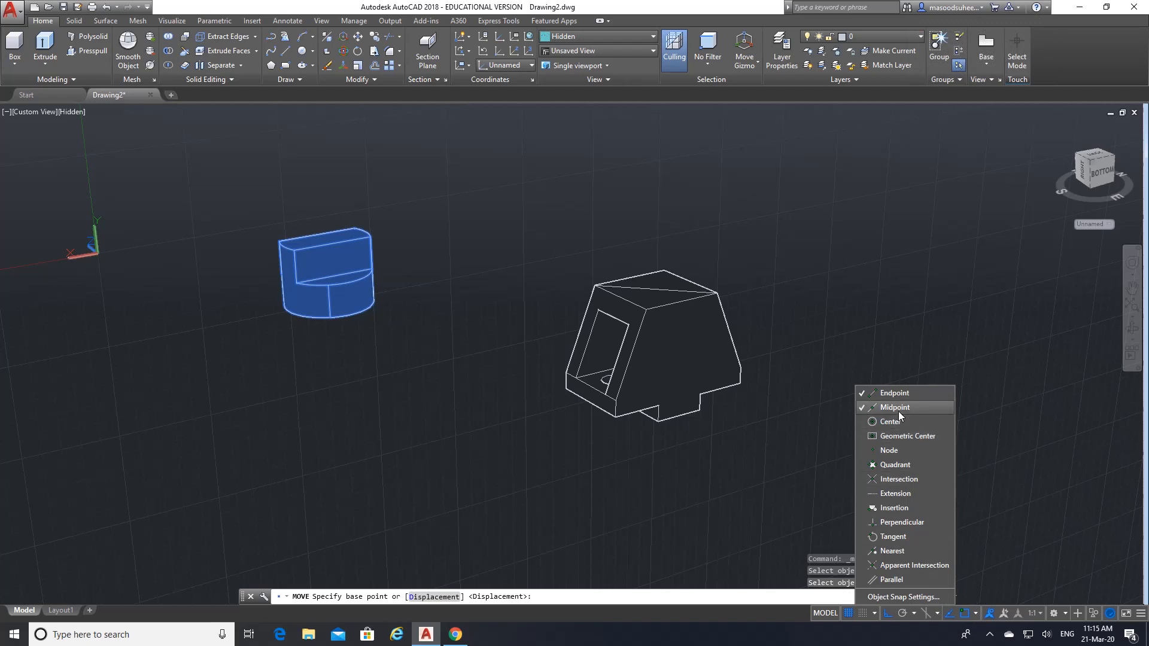
click(900, 395)
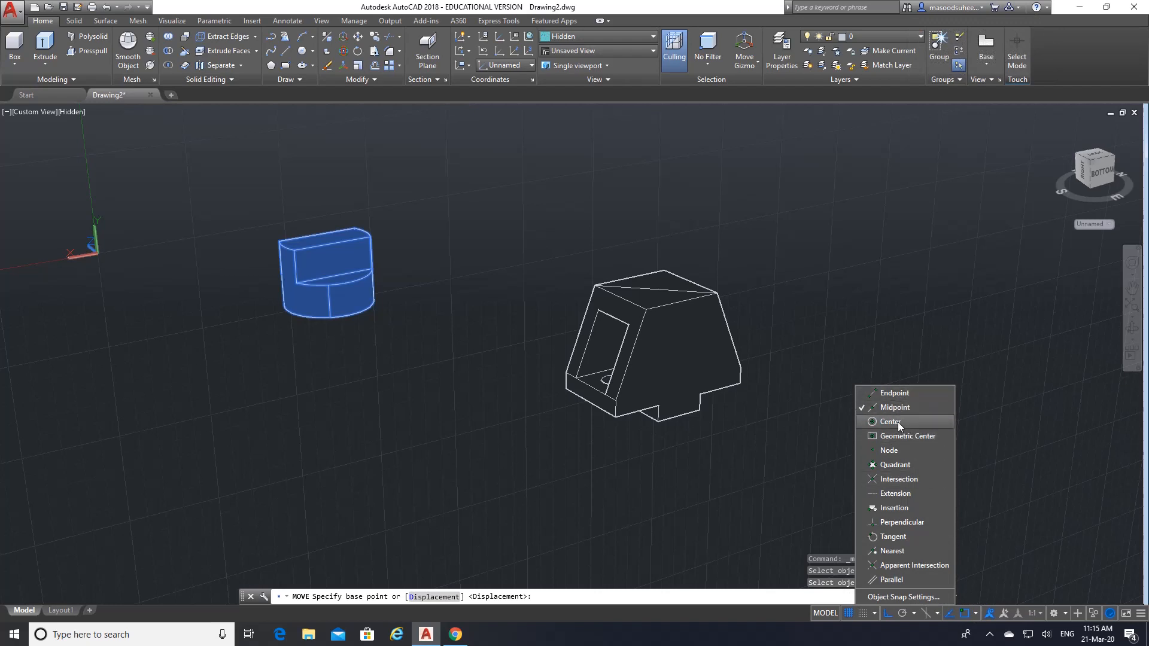
click(900, 423)
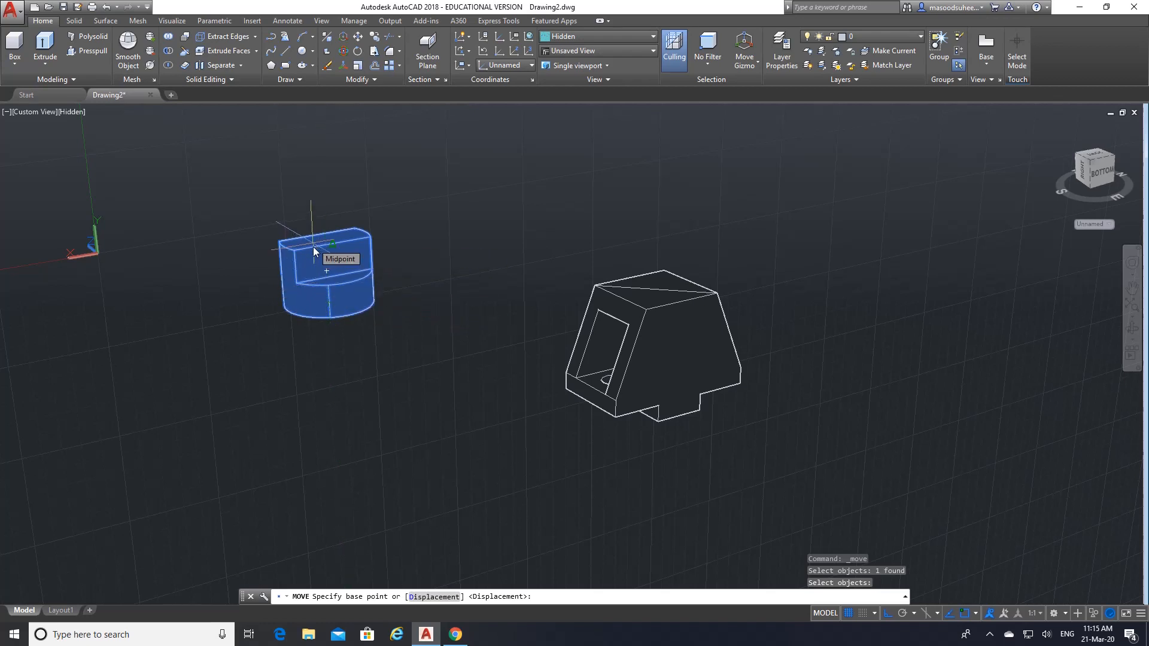
click(330, 304)
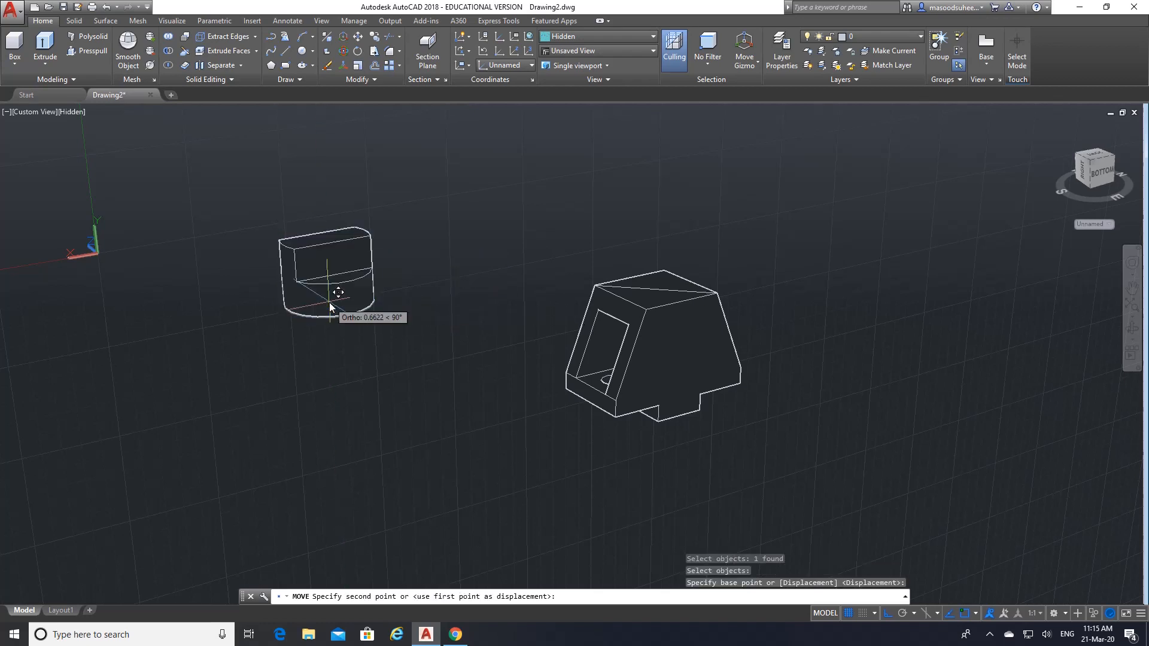
click(654, 290)
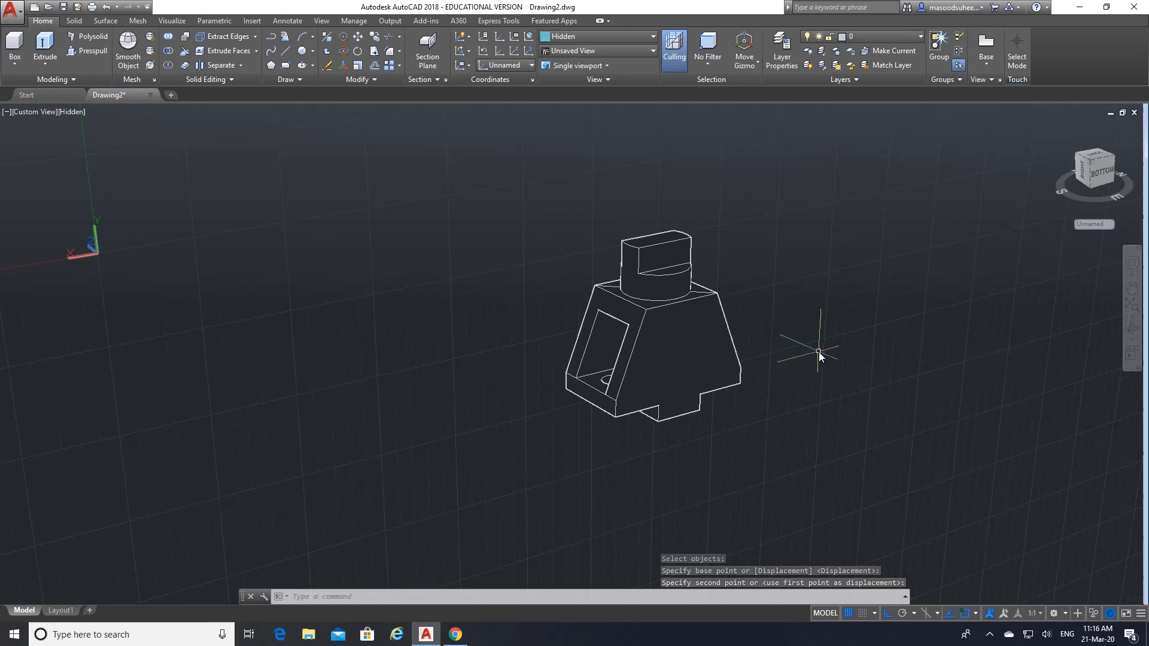
- Move the stepped cylinder and the trapezoidal body together away from the diagonal construction line
text(z)
key(Return)
text(e)
key(Return)
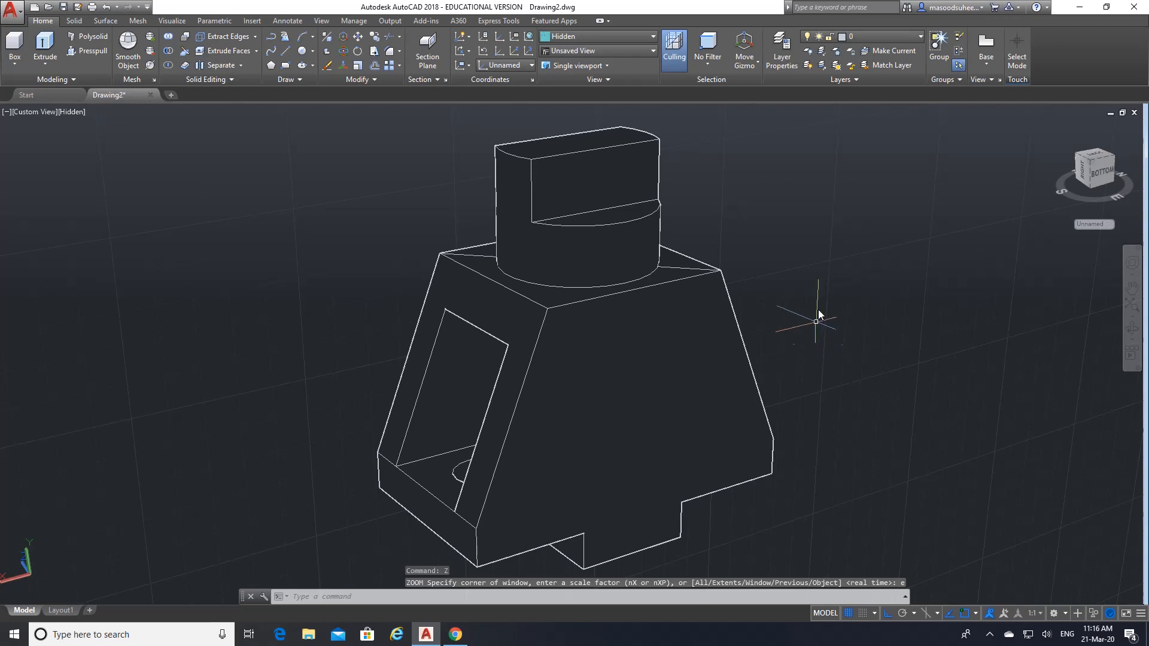
click(328, 64)
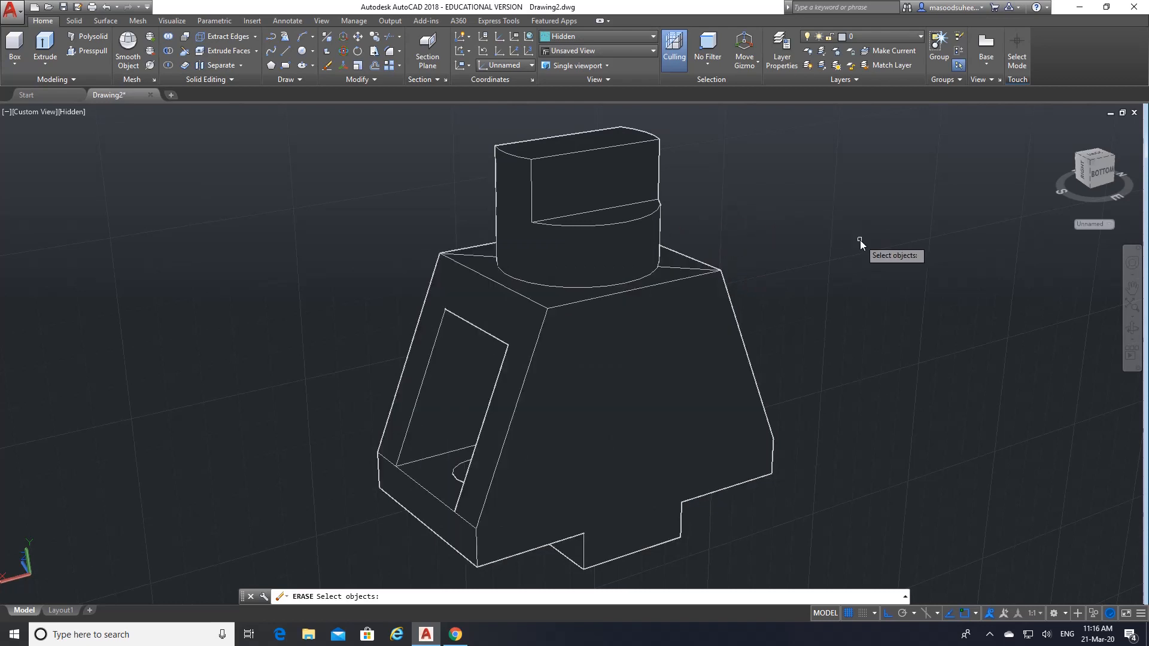
key(Escape)
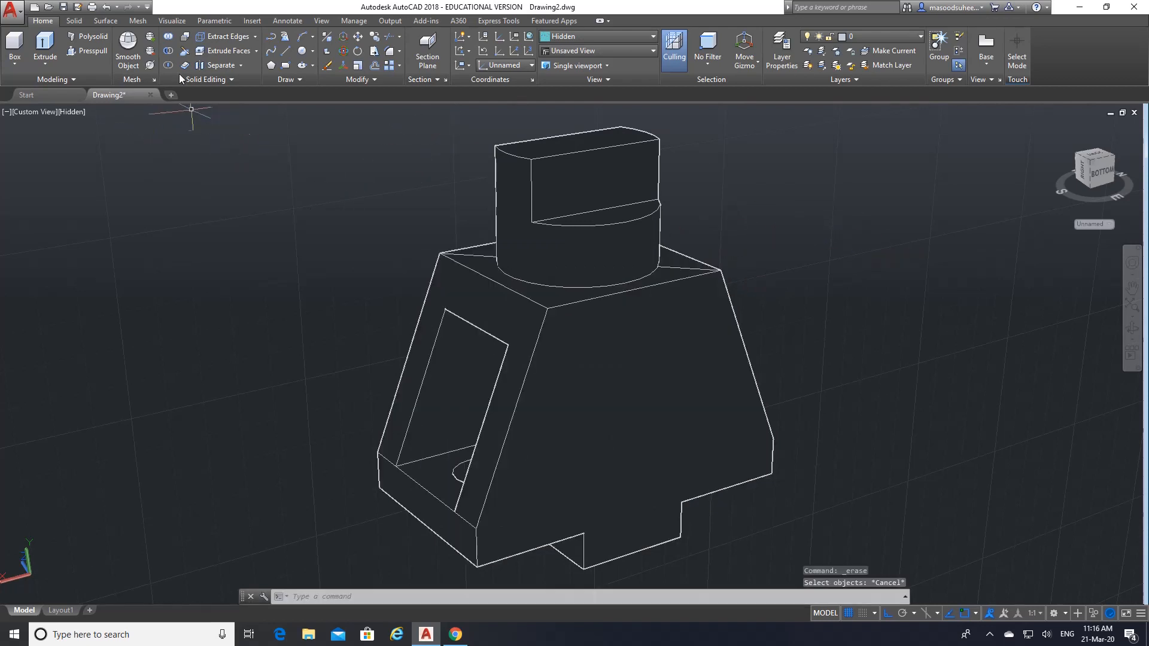
click(358, 36)
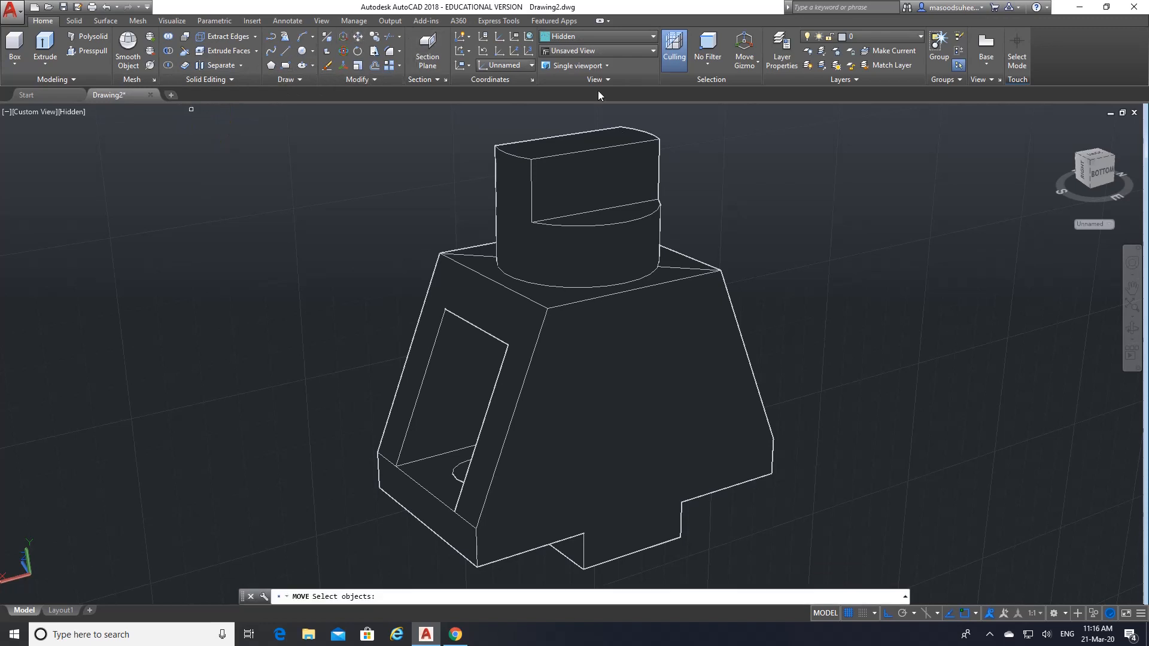
click(536, 161)
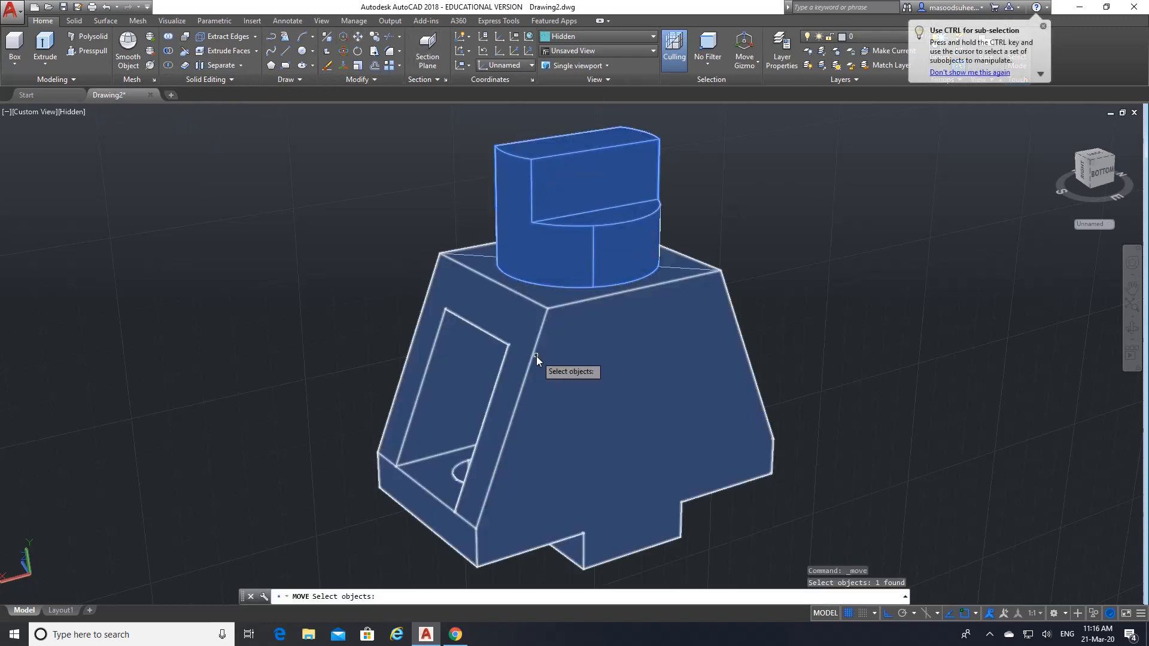
click(537, 356)
key(Return)
click(838, 352)
scroll(598, 383, up, 5)
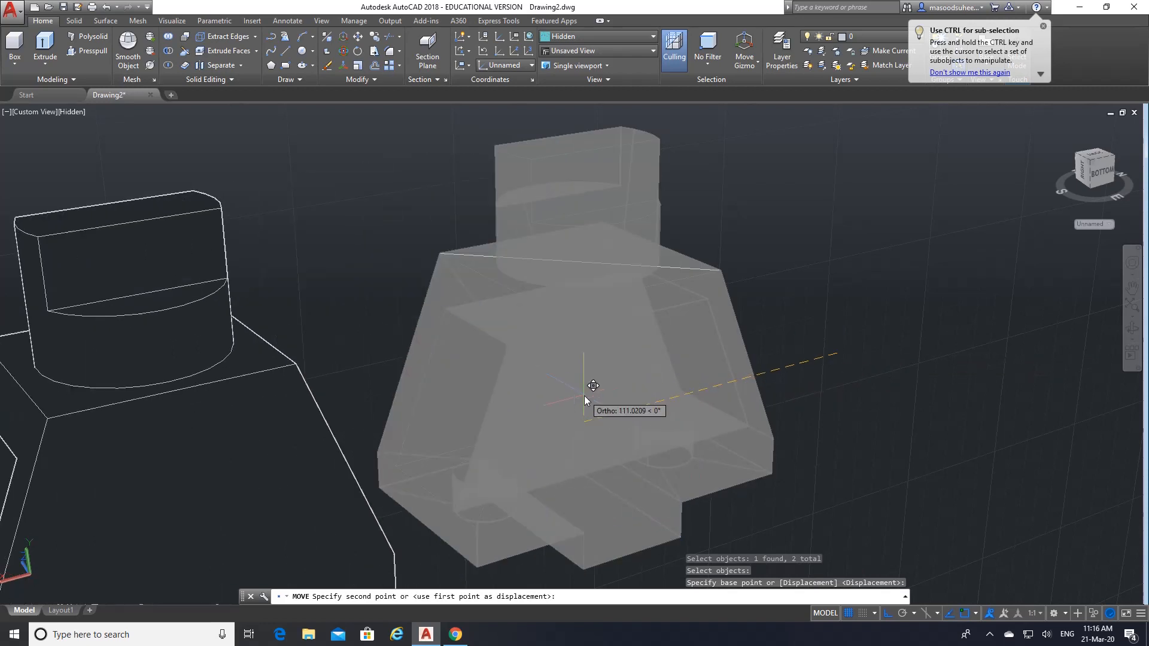
click(658, 388)
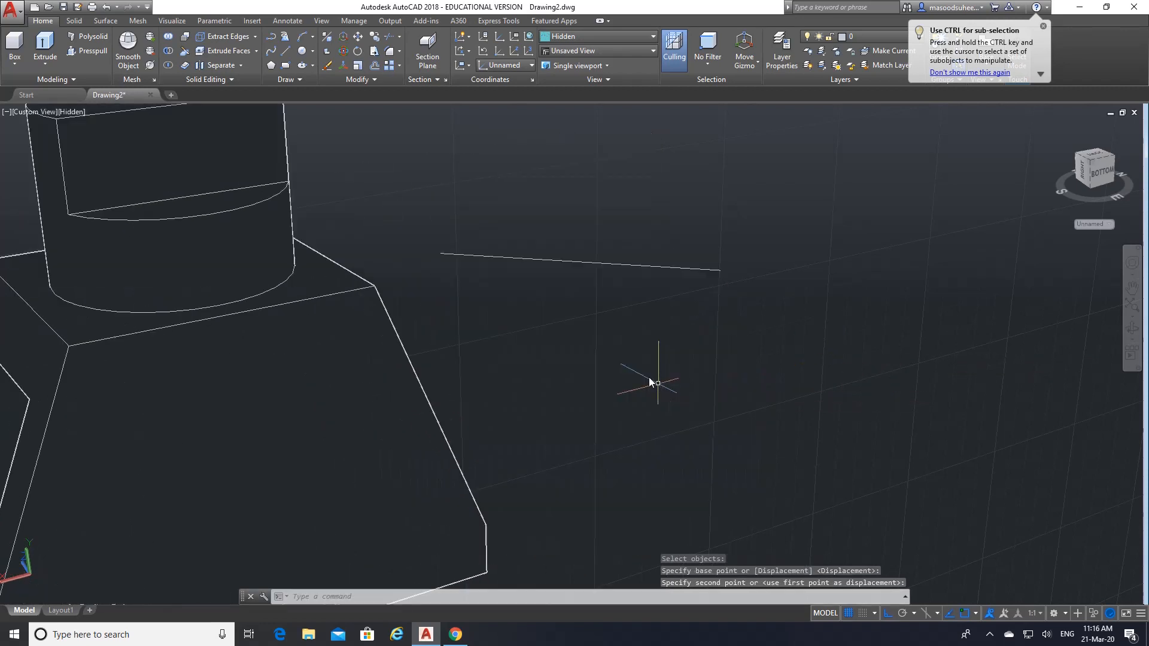
- Erase the diagonal construction line left beside the solids
click(345, 52)
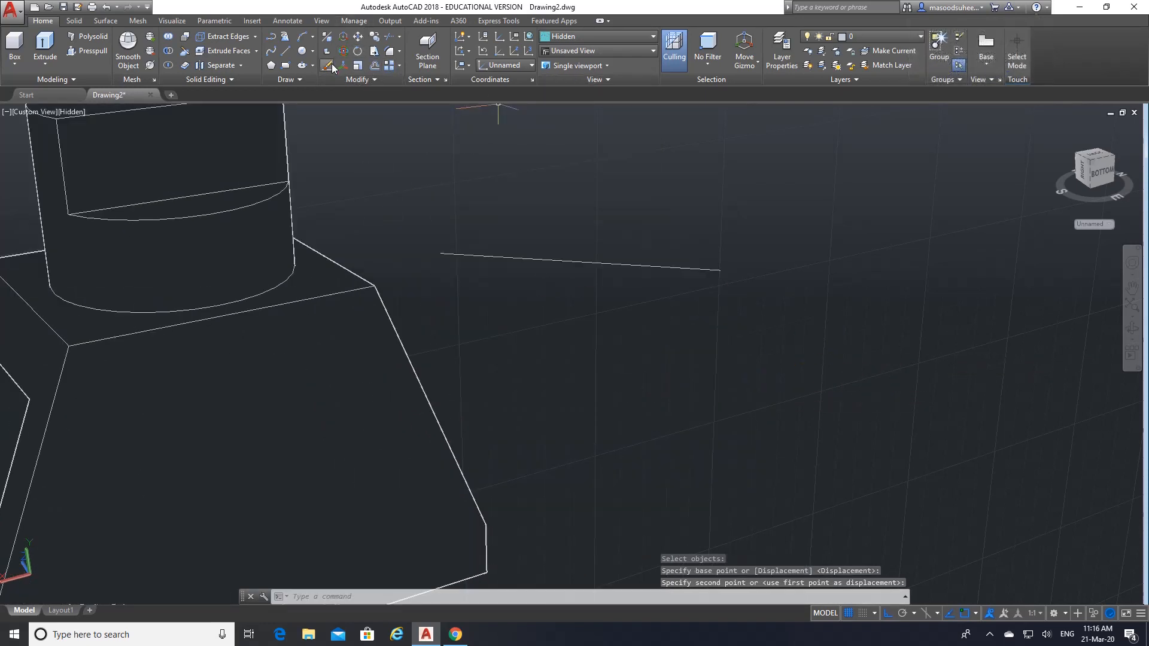
click(612, 301)
click(544, 232)
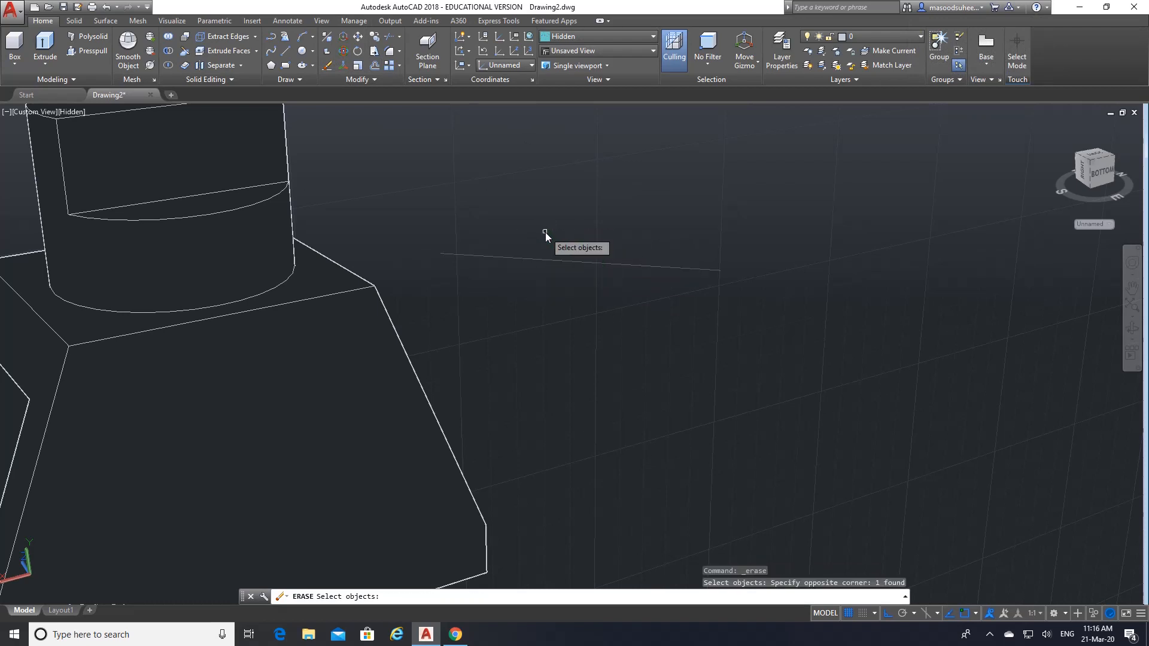
key(Return)
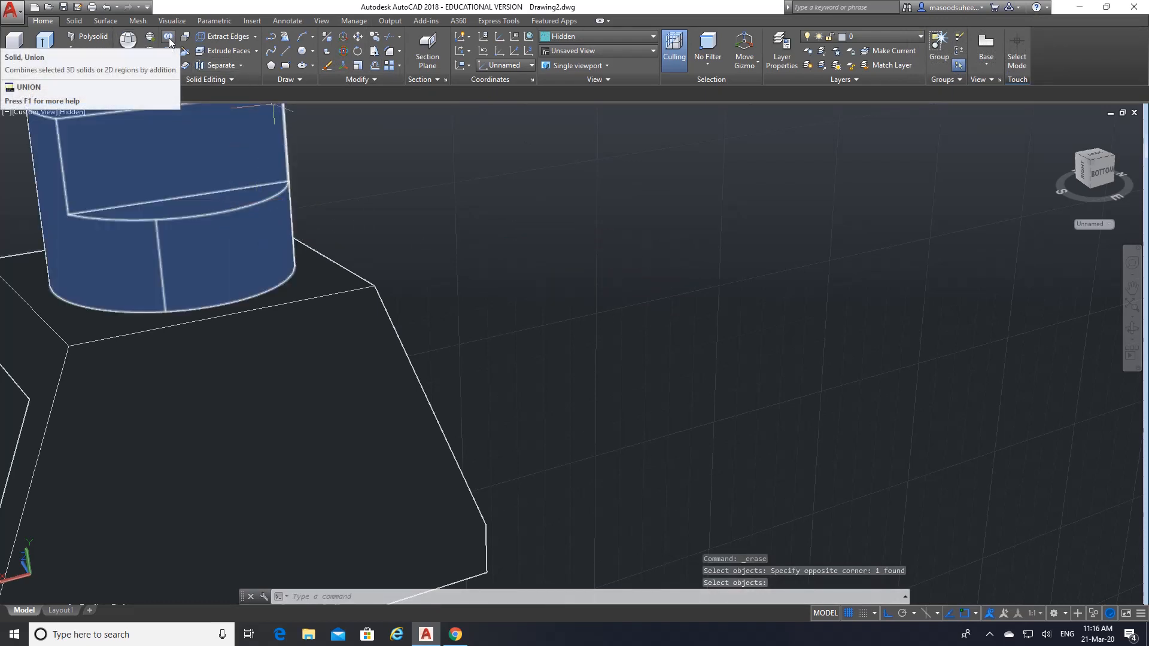
- Union the stepped cylinder and the trapezoidal body into a single solid
click(169, 38)
click(248, 210)
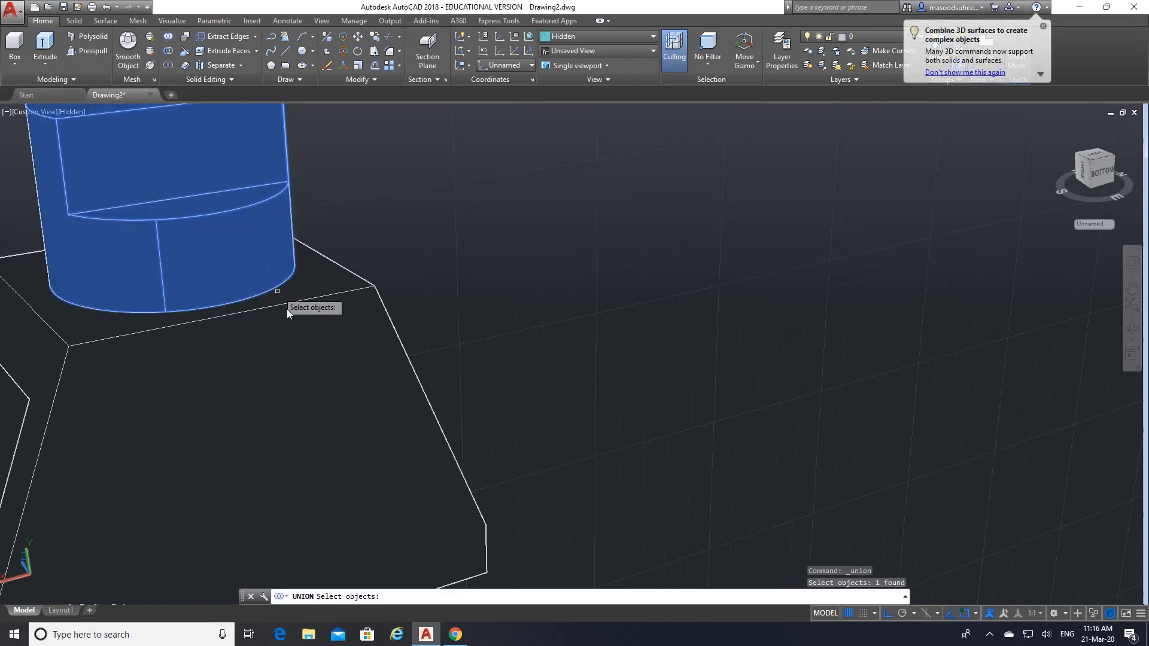
click(287, 311)
key(Return)
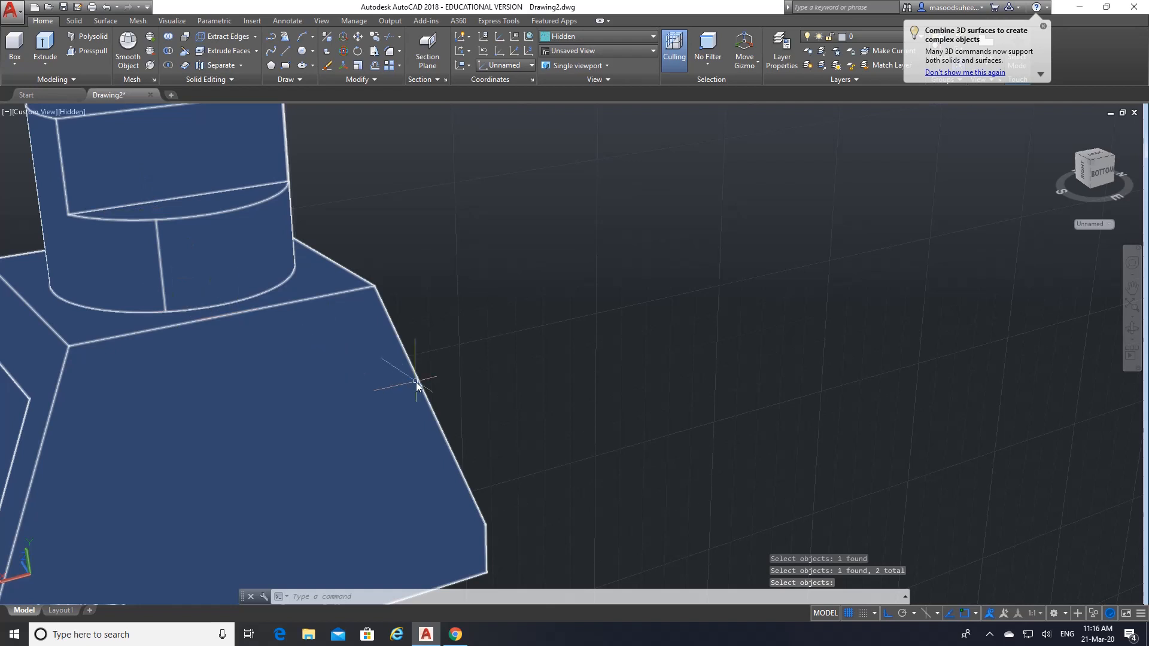
mouse_move(415, 381)
text(z)
key(Return)
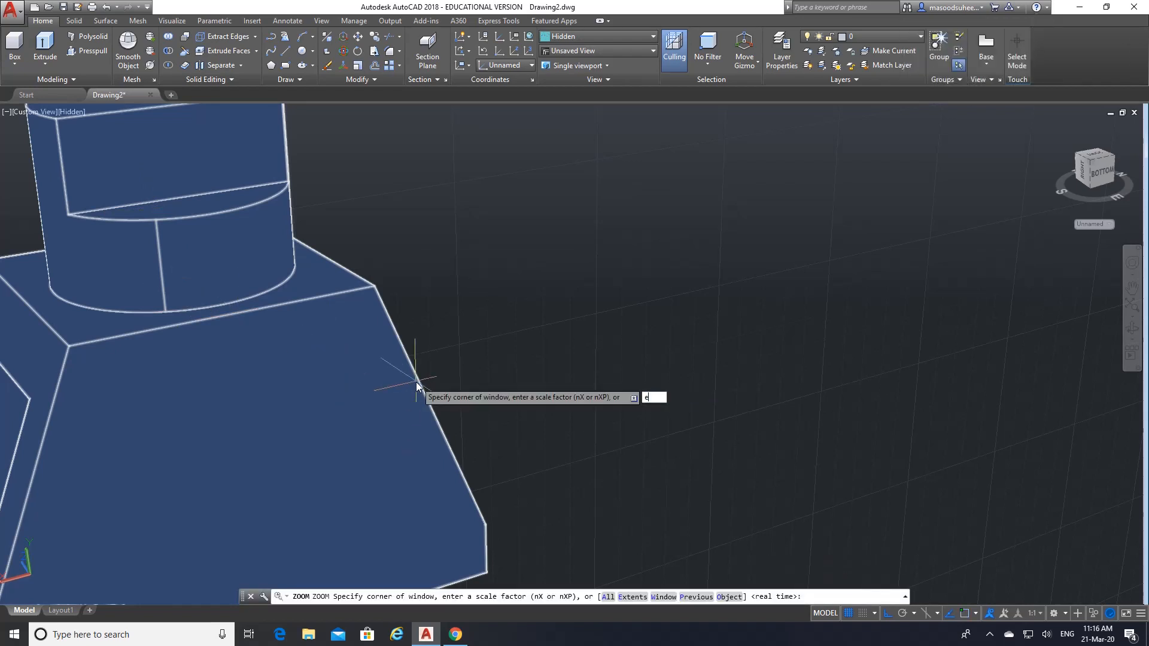
text(e)
key(Return)
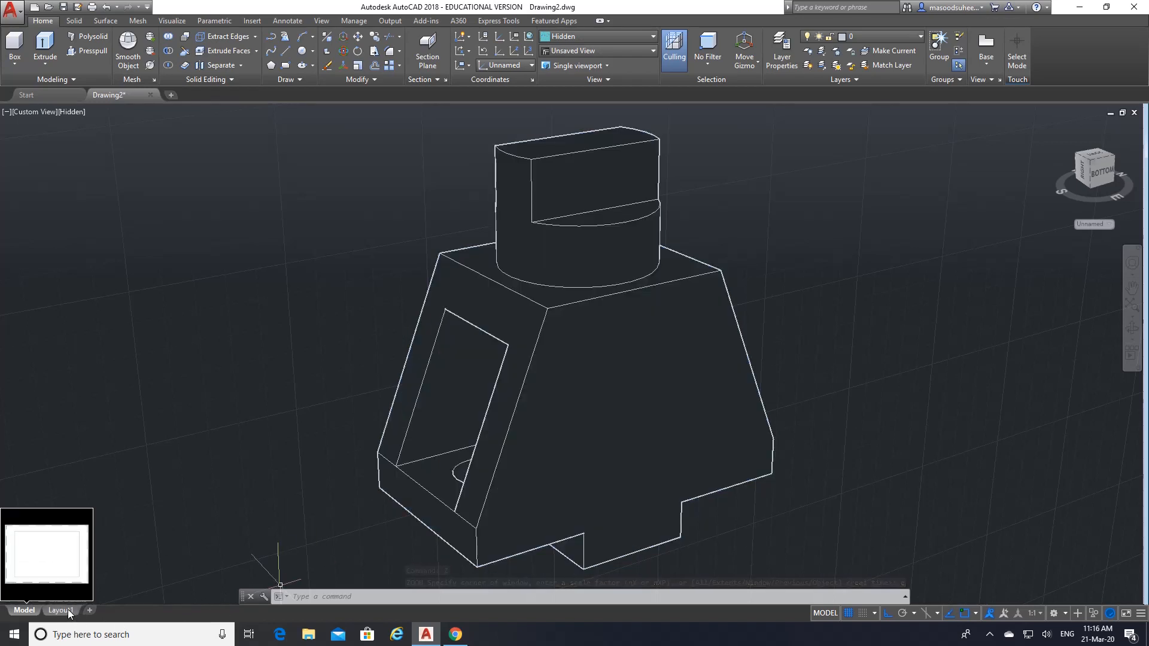
- Switch to Layout1 and erase its default viewport from the sheet
click(67, 610)
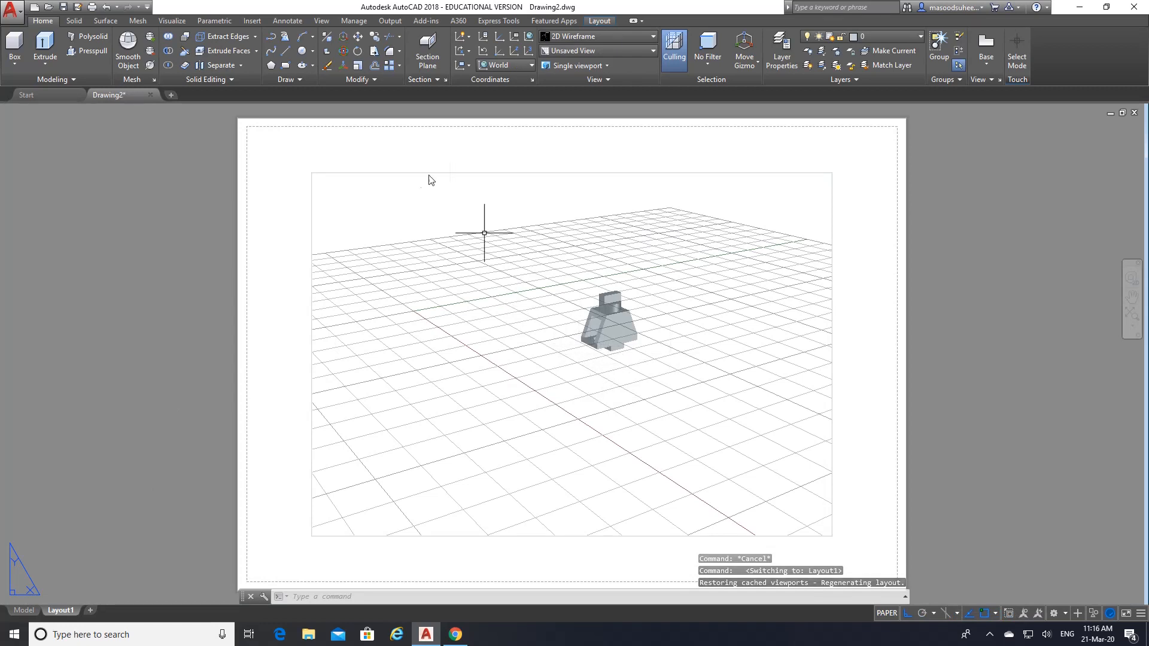
click(327, 66)
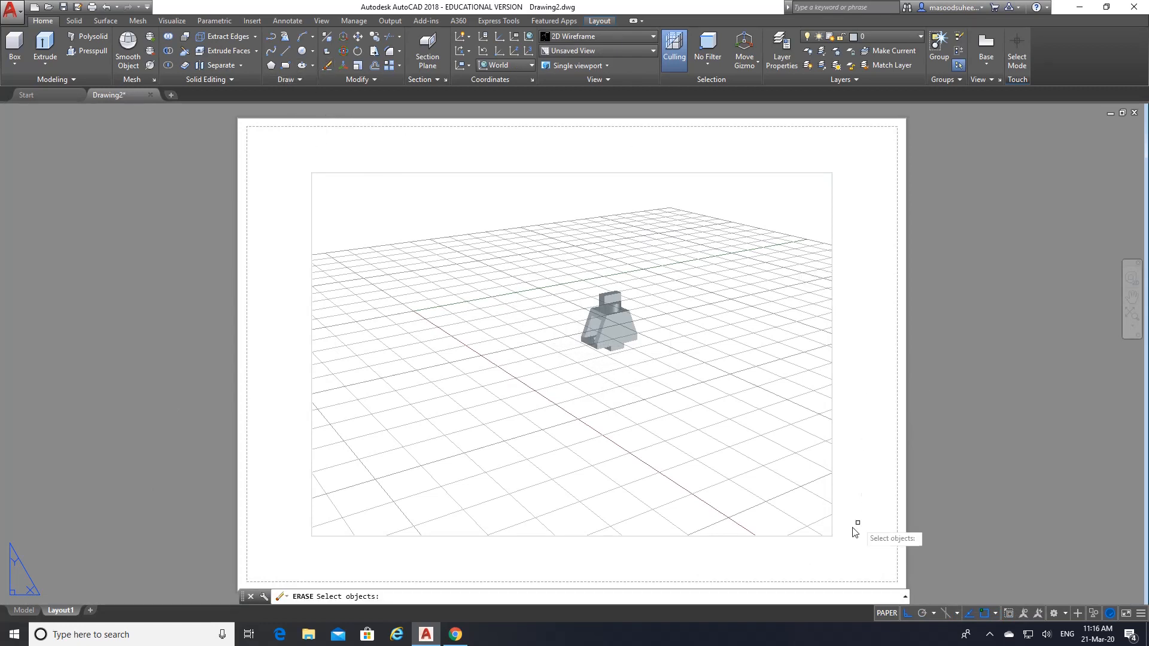
click(852, 560)
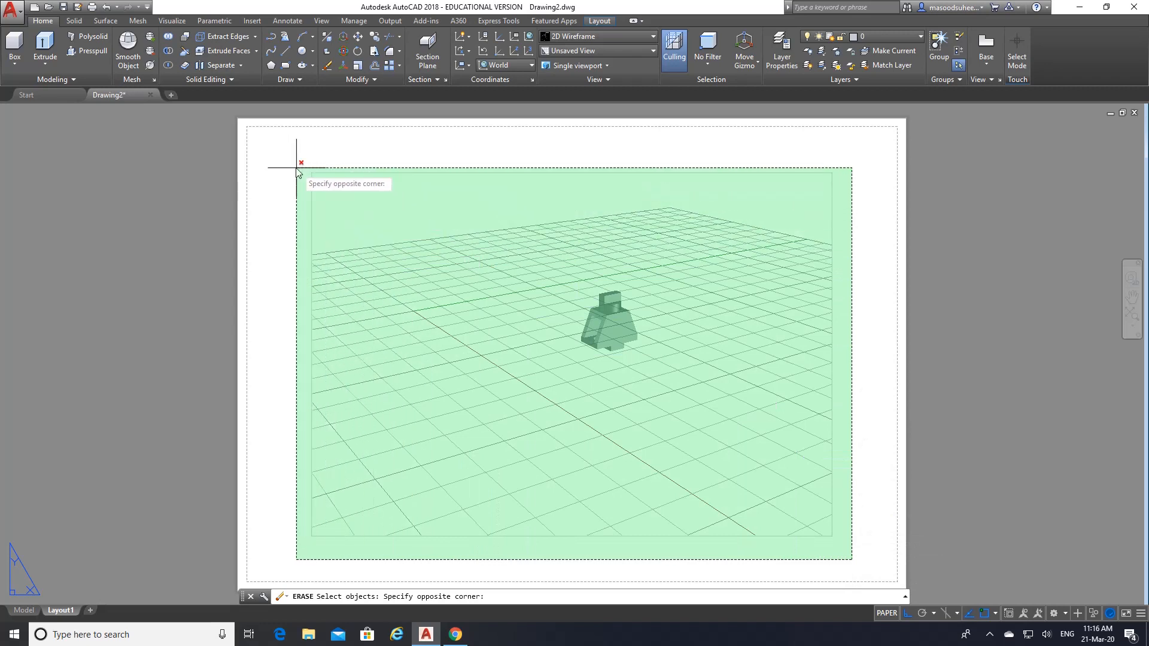
click(286, 157)
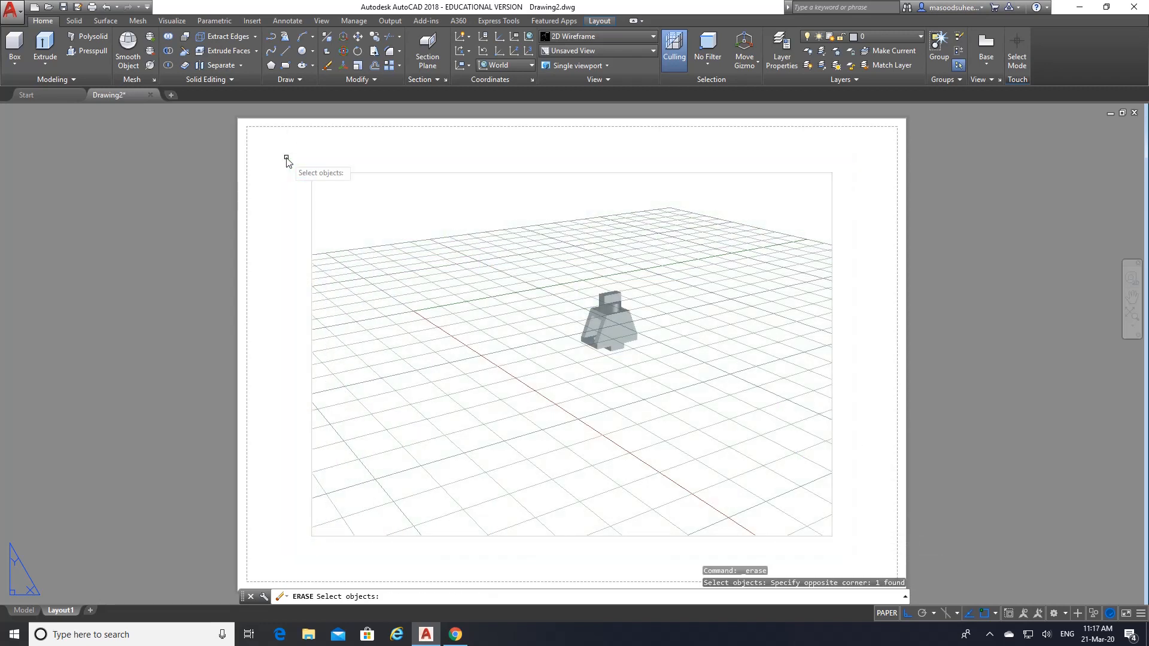
key(Return)
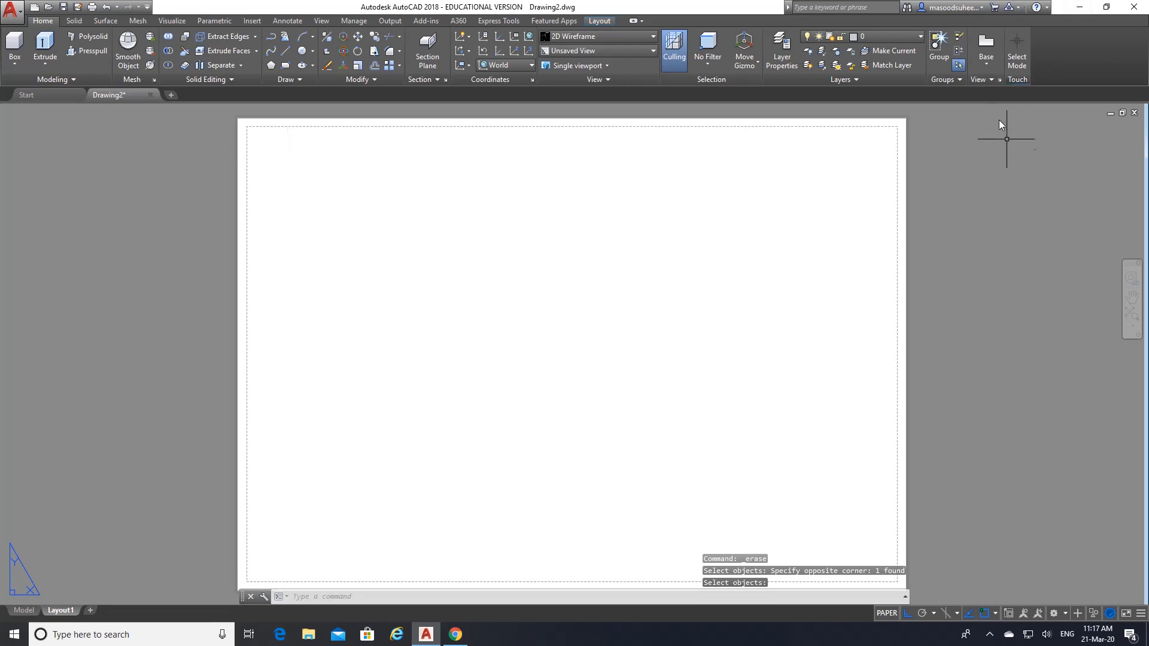
- Set the drafting standard's projection type for new drawing views to third angle
click(1000, 80)
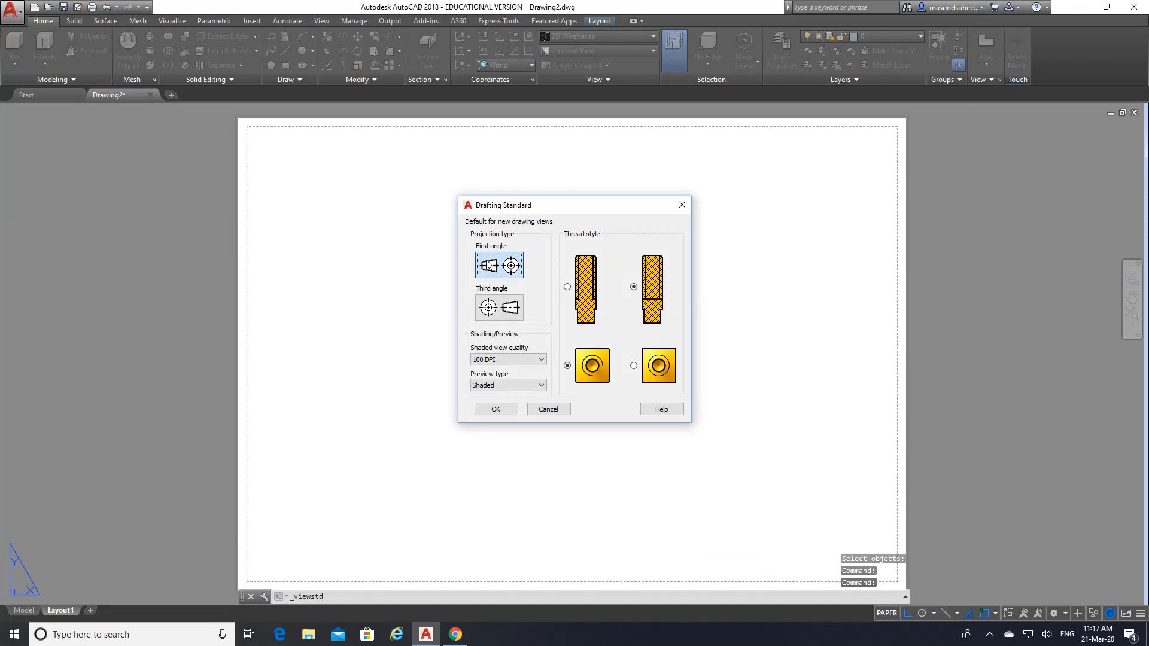
click(495, 307)
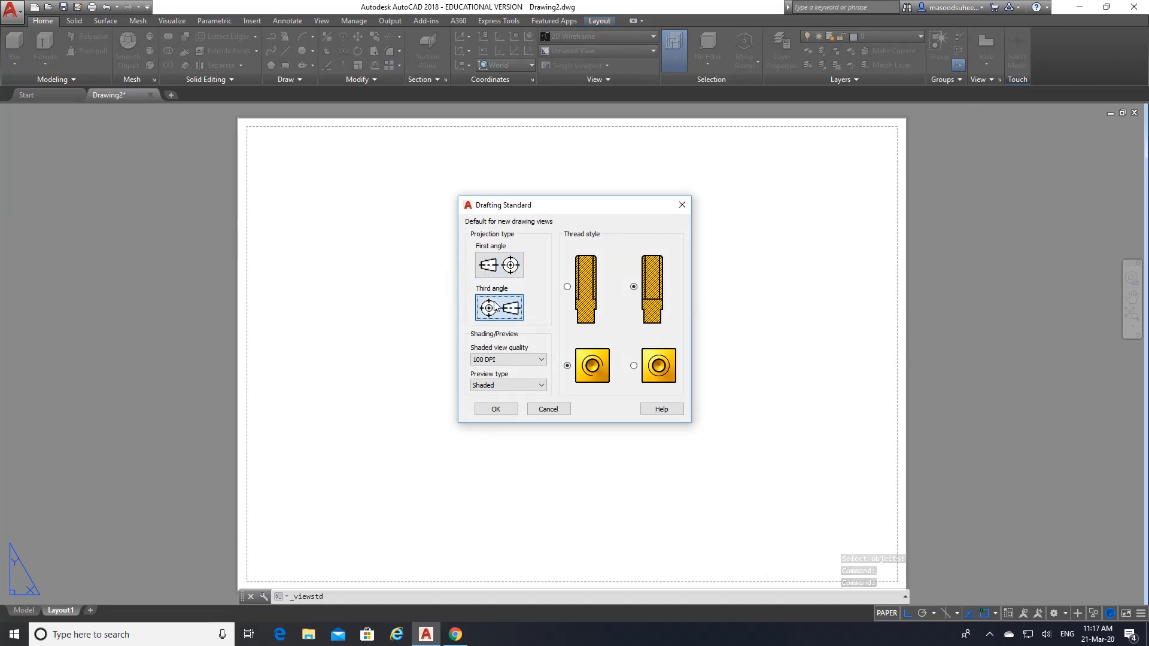
click(496, 410)
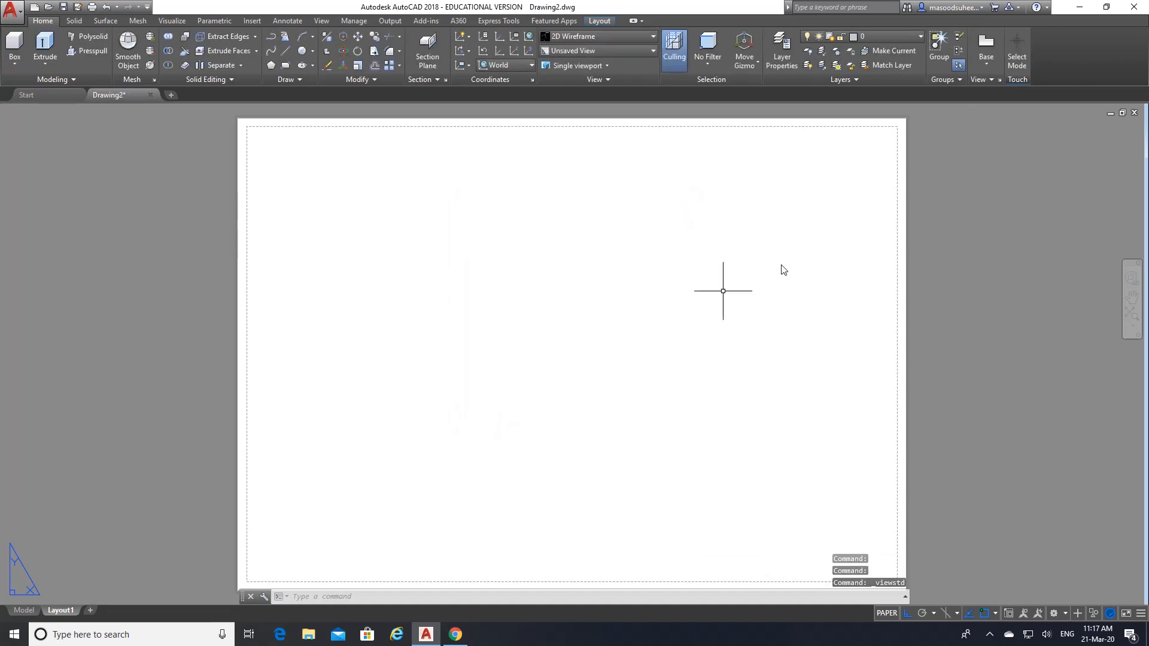
- Place a front base view of the model-space solid at 1:1 scale in the sheet's lower left area
click(991, 55)
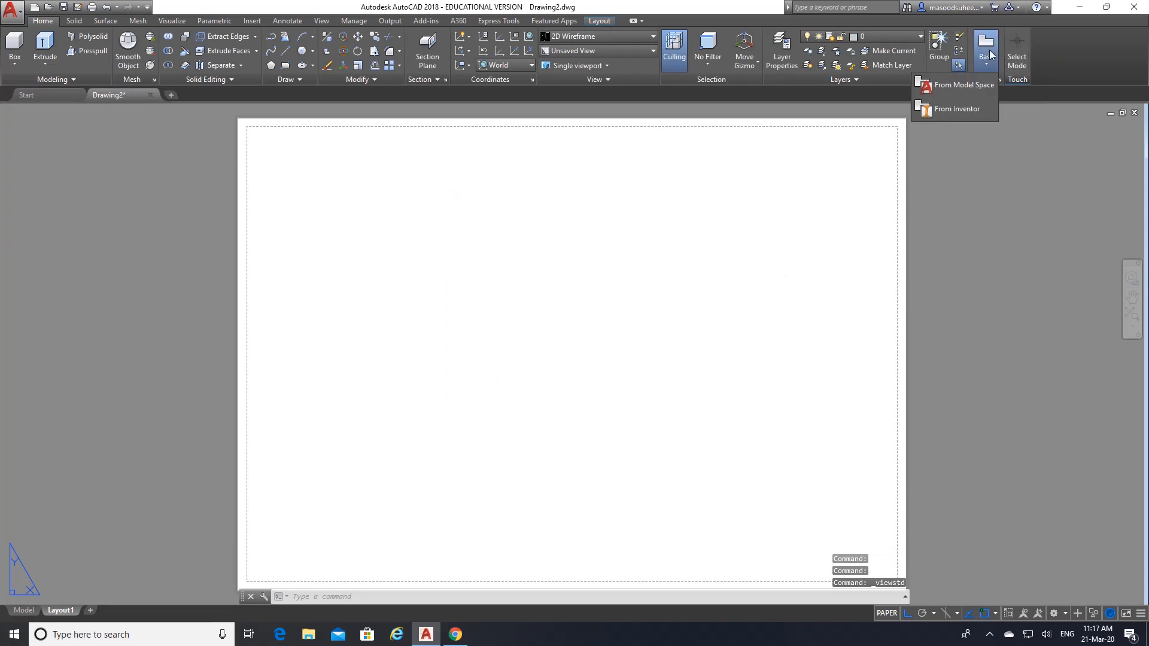
click(951, 85)
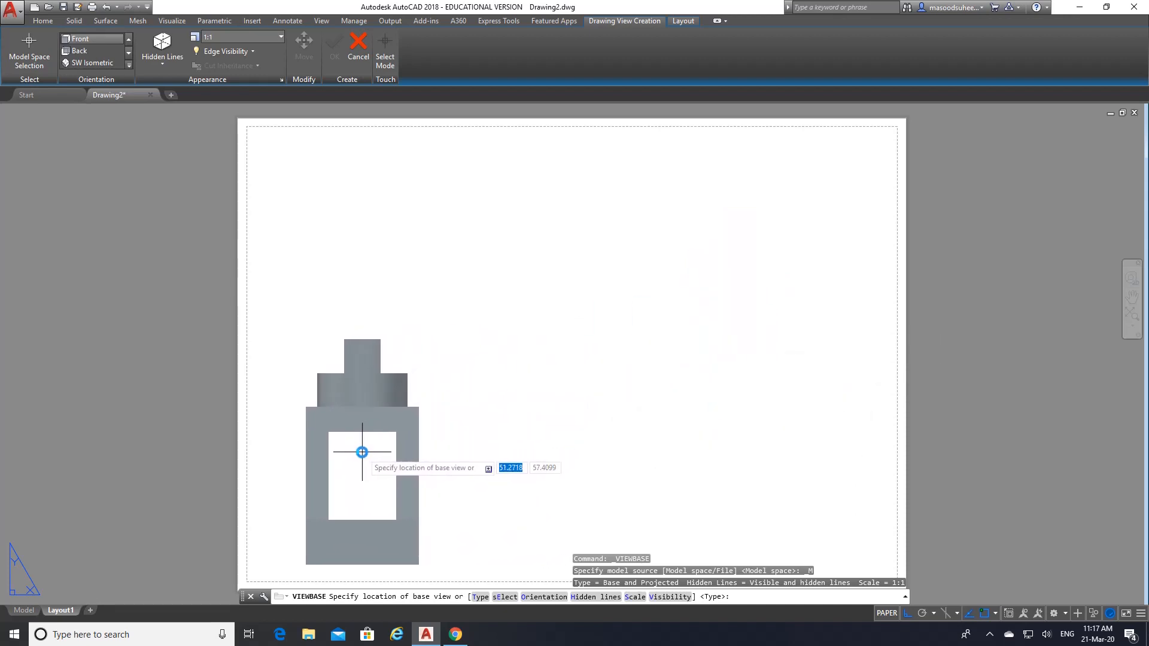
click(360, 459)
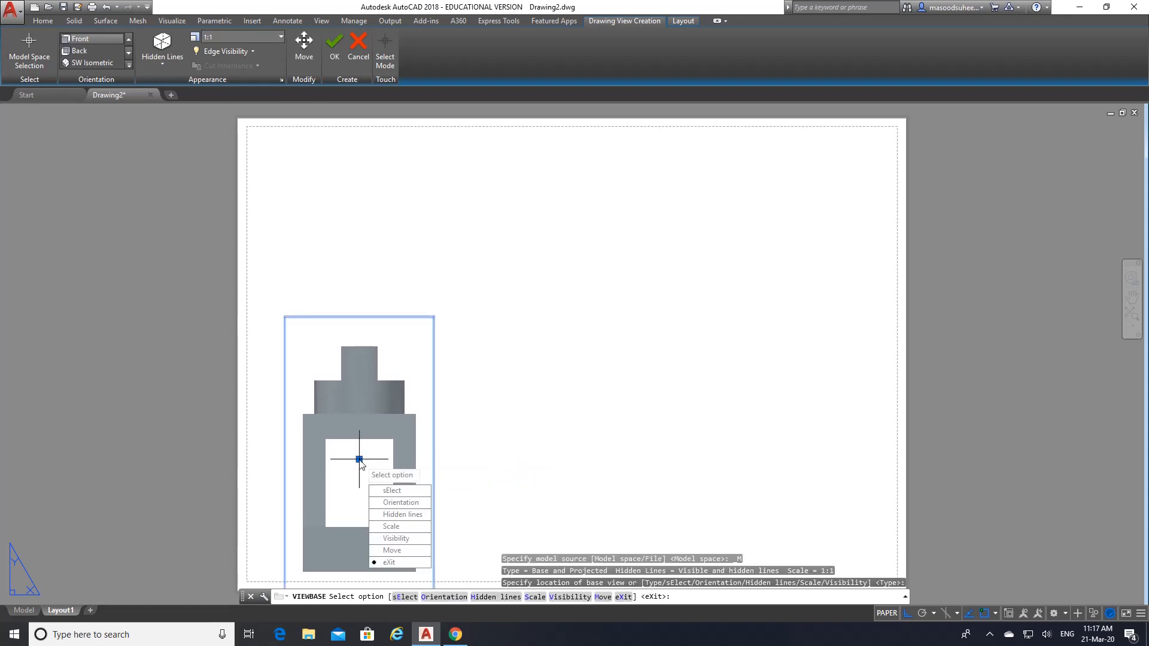
key(Return)
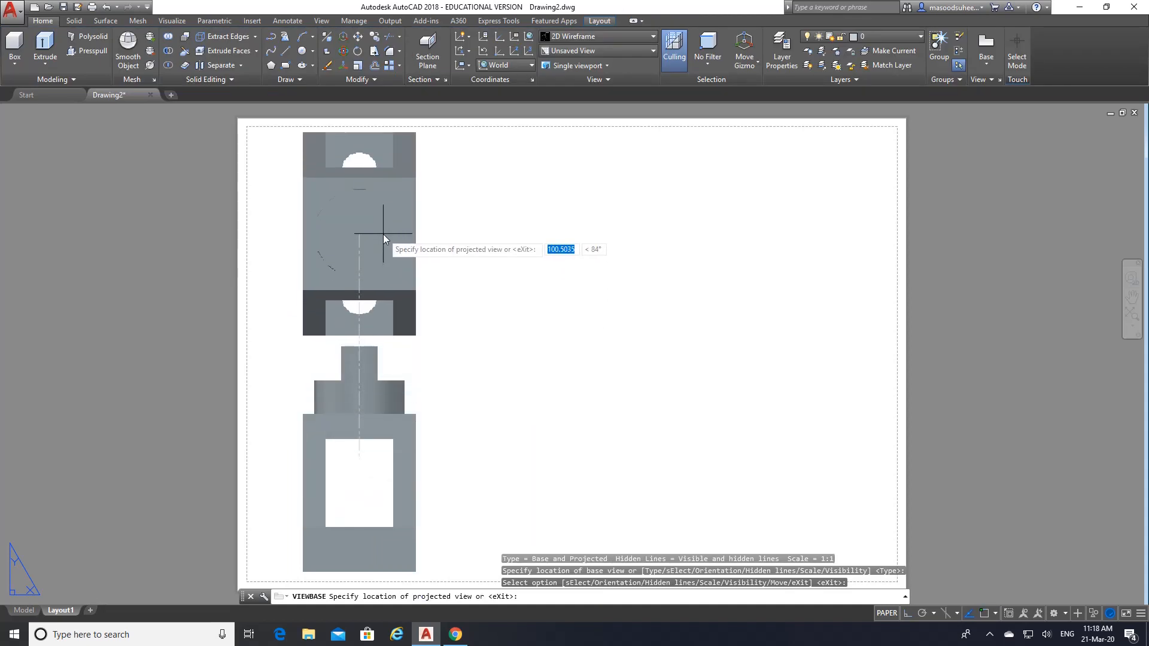
- Project the top view above the front view, a side view beside it and an isometric view diagonally from it
click(383, 236)
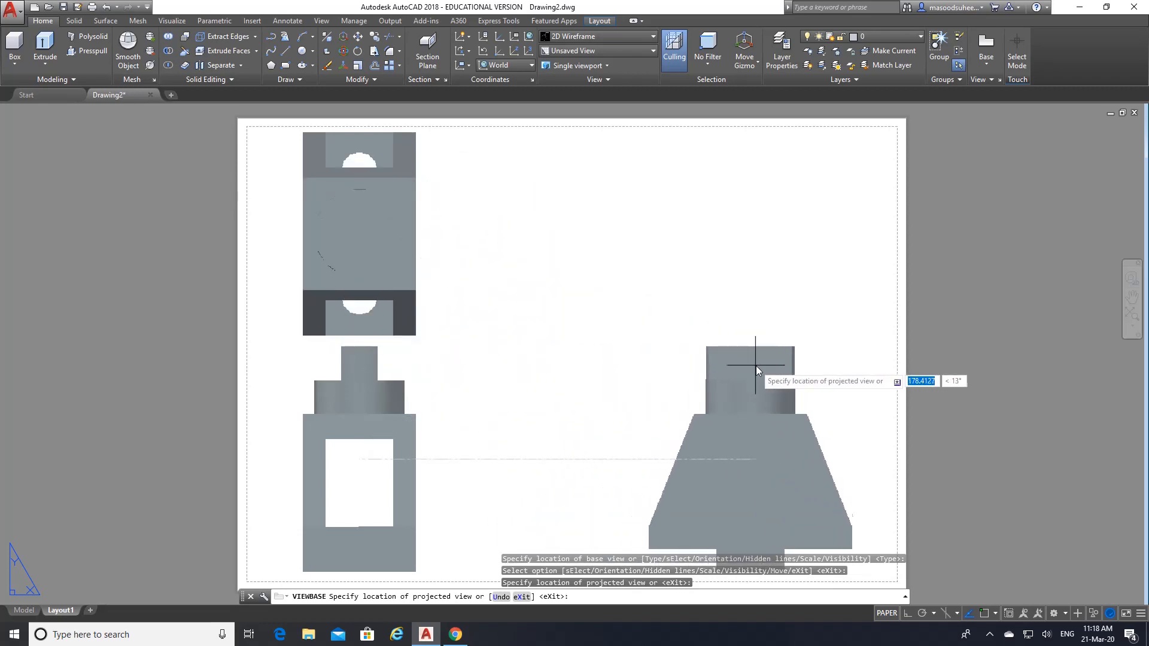
click(758, 365)
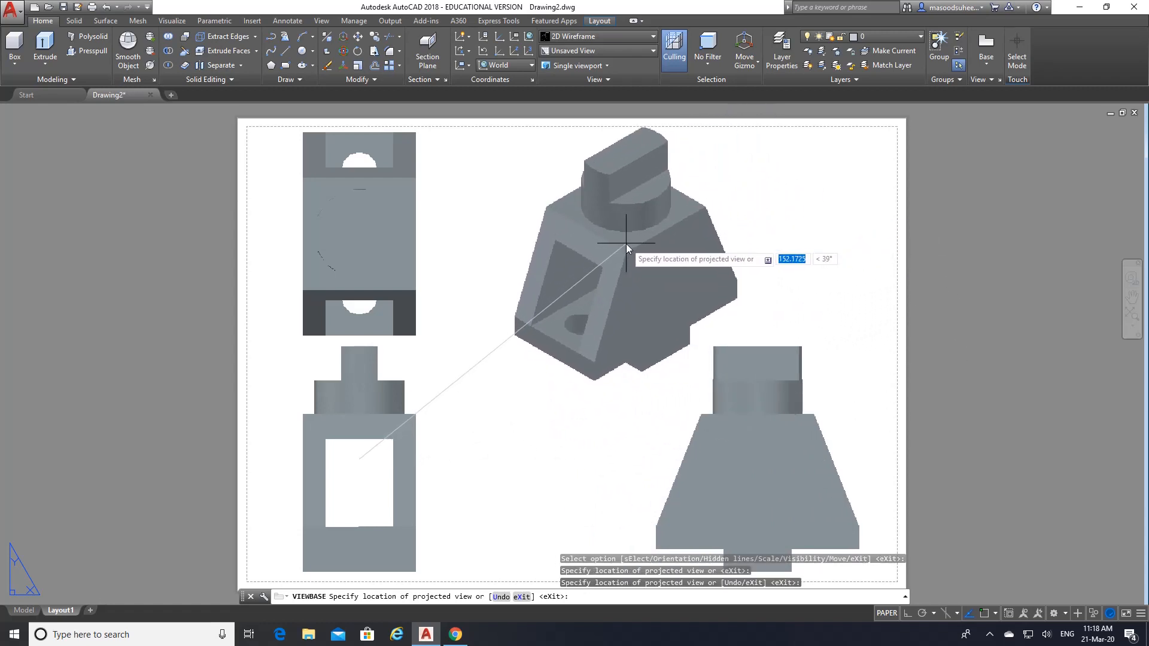
click(626, 243)
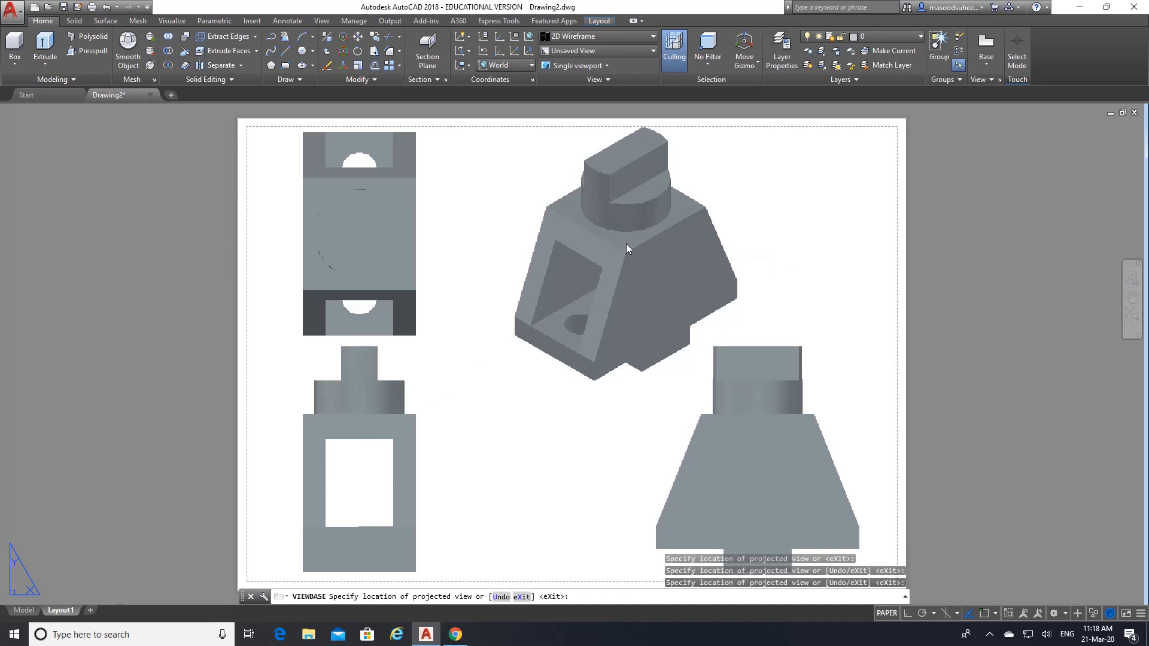
key(Return)
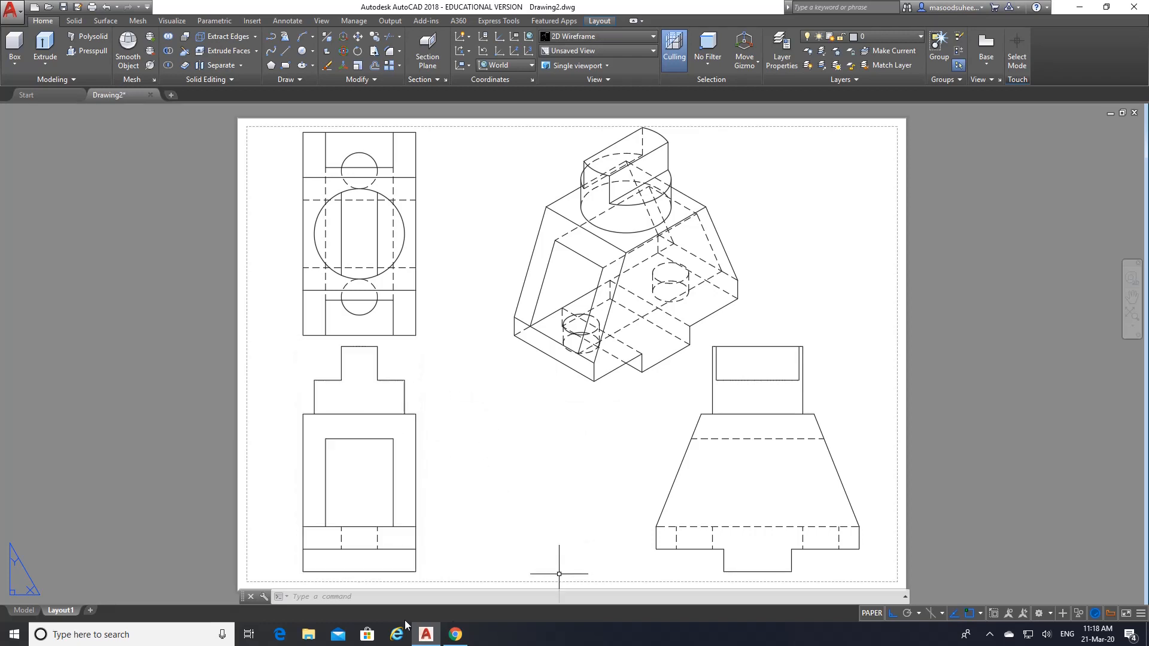
- Modify the ISO-25 dimension style so its dimension lines are black
click(293, 21)
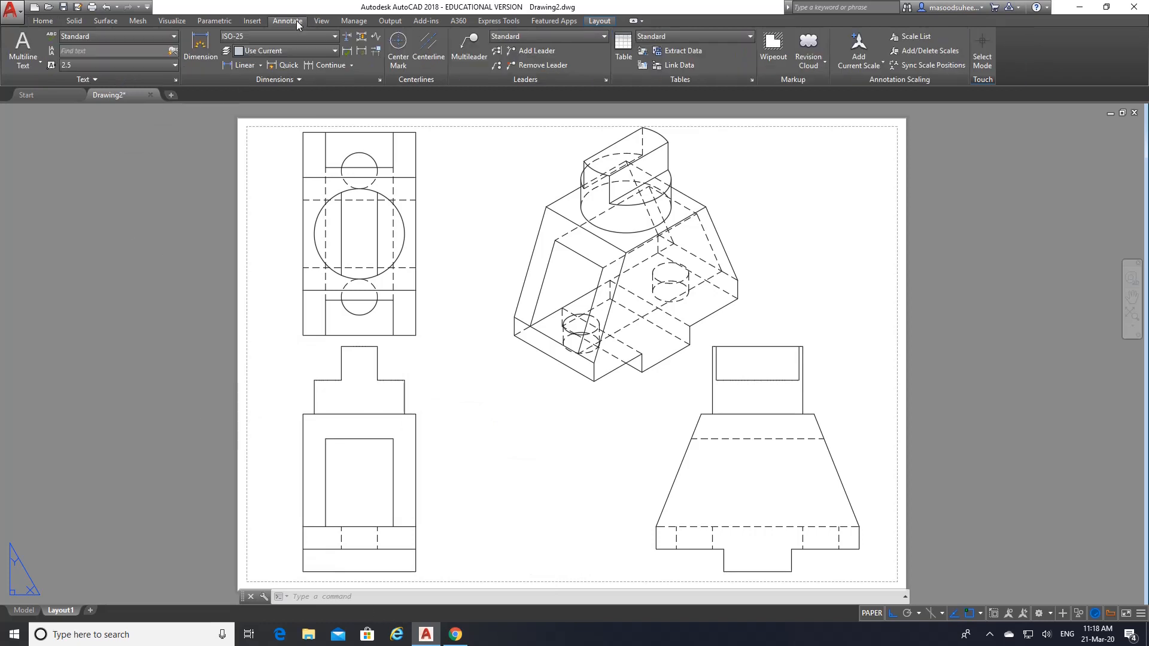
click(379, 81)
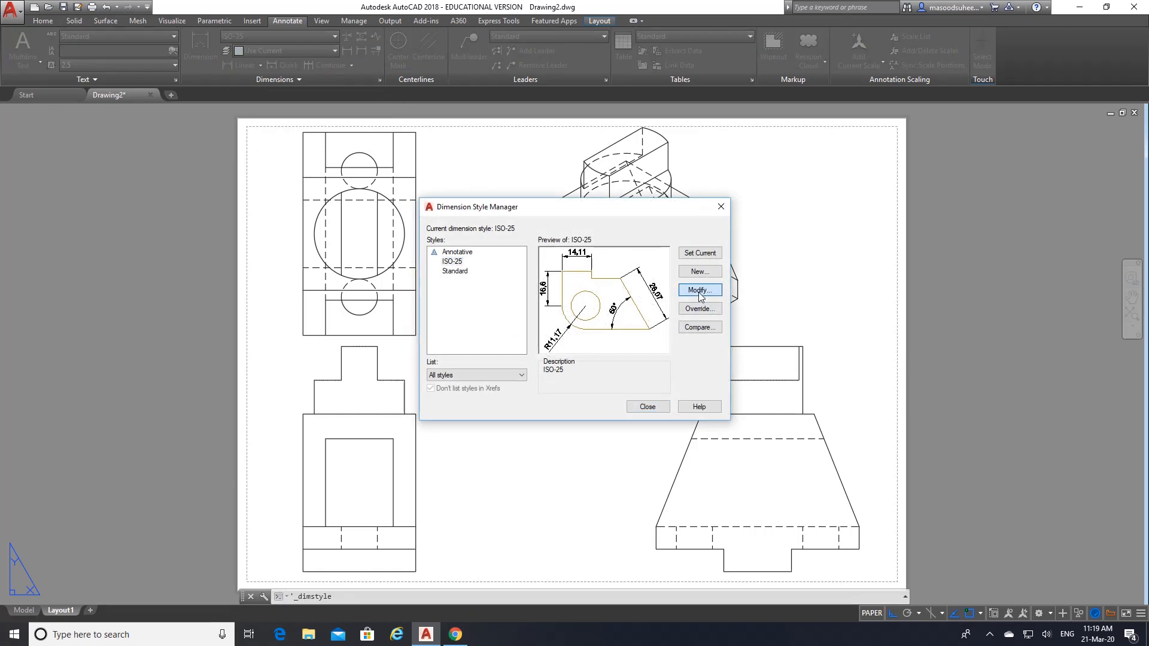
click(699, 292)
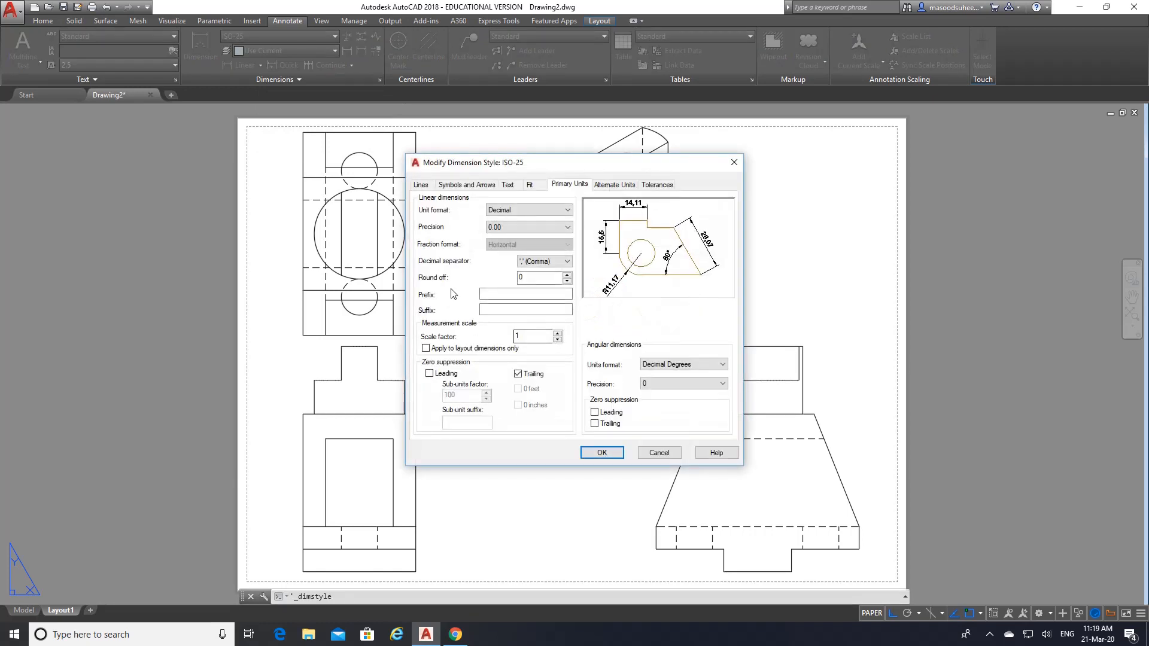
click(420, 185)
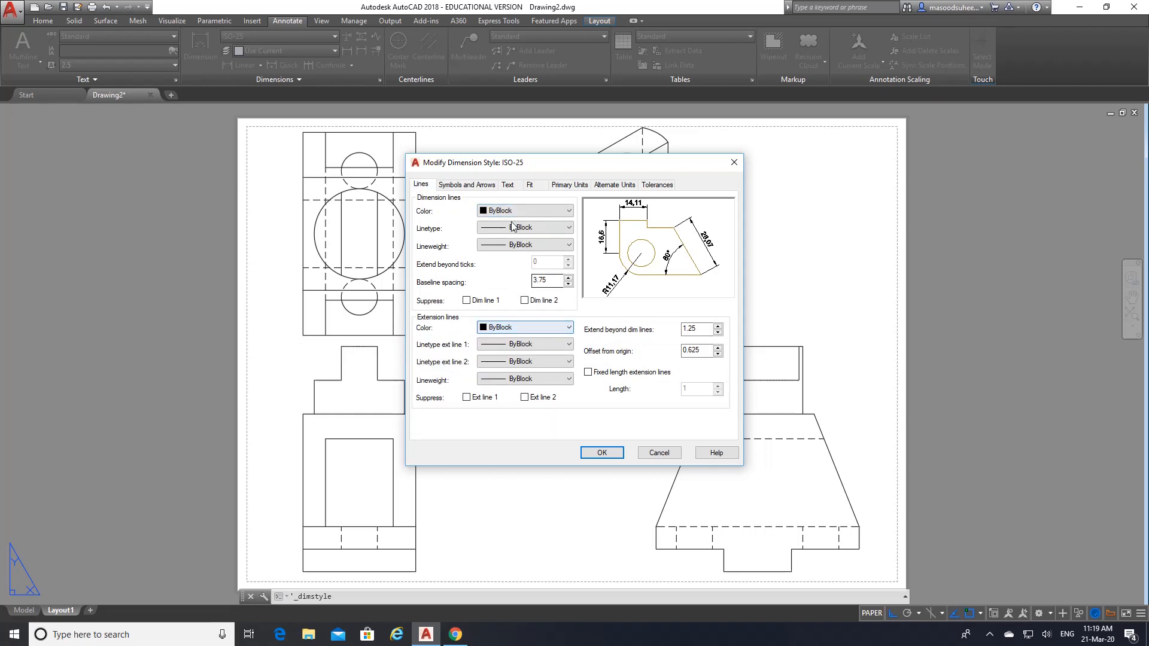
click(455, 187)
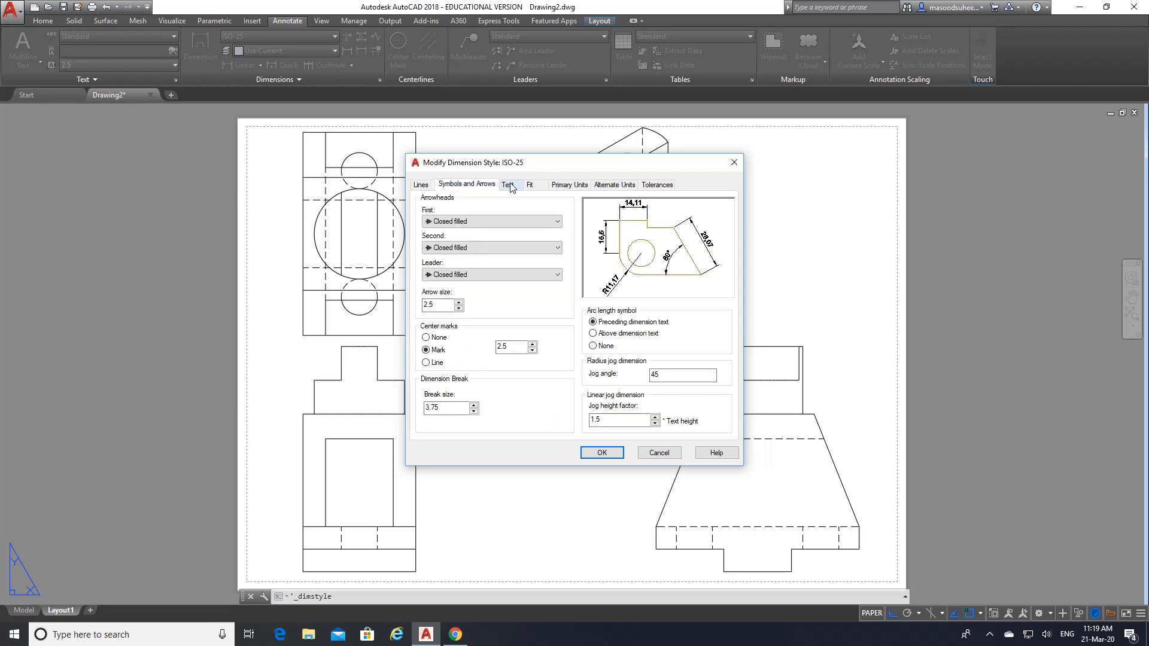
click(421, 186)
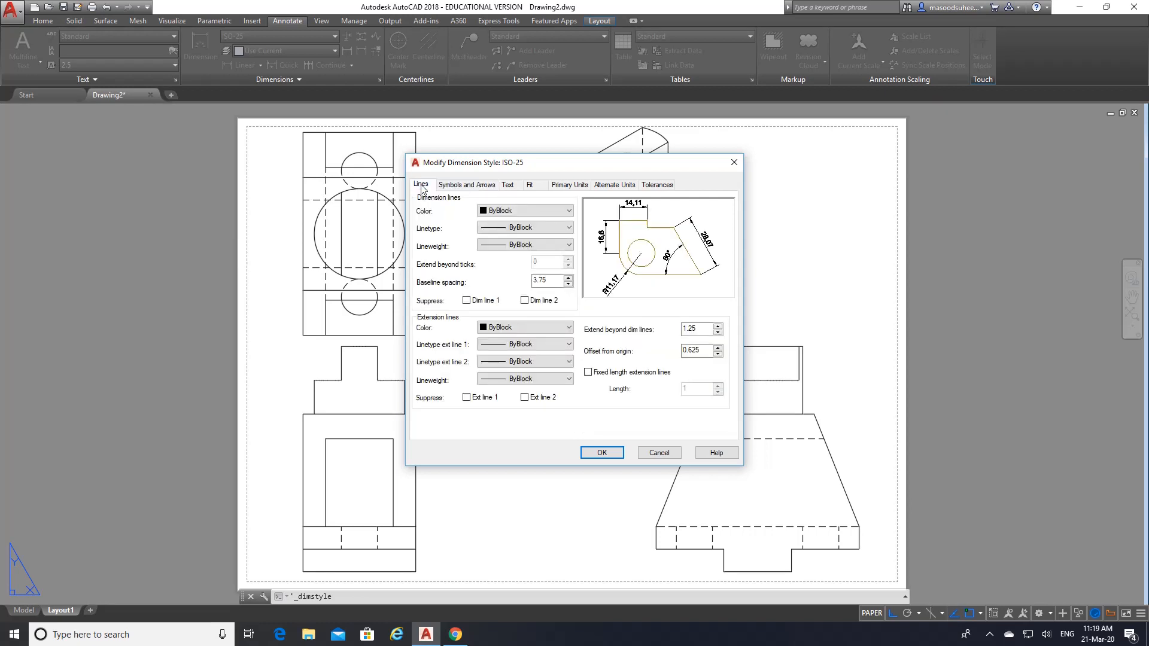
click(569, 212)
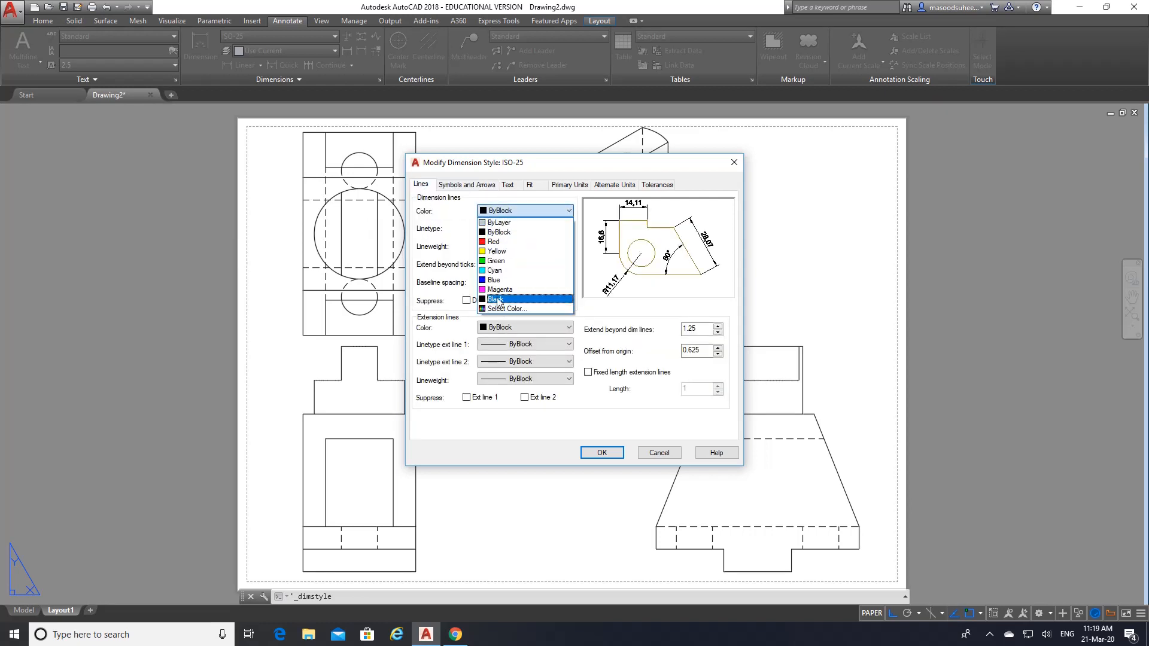
click(496, 299)
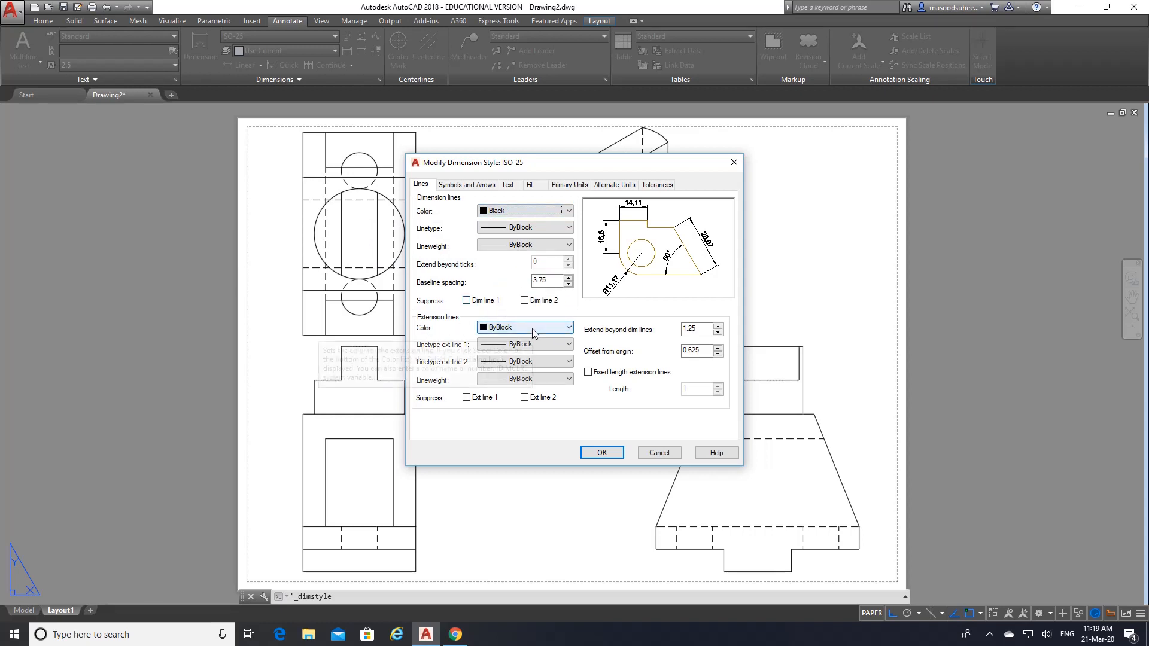
- Set the ISO-25 style's dimension text color to black
click(450, 185)
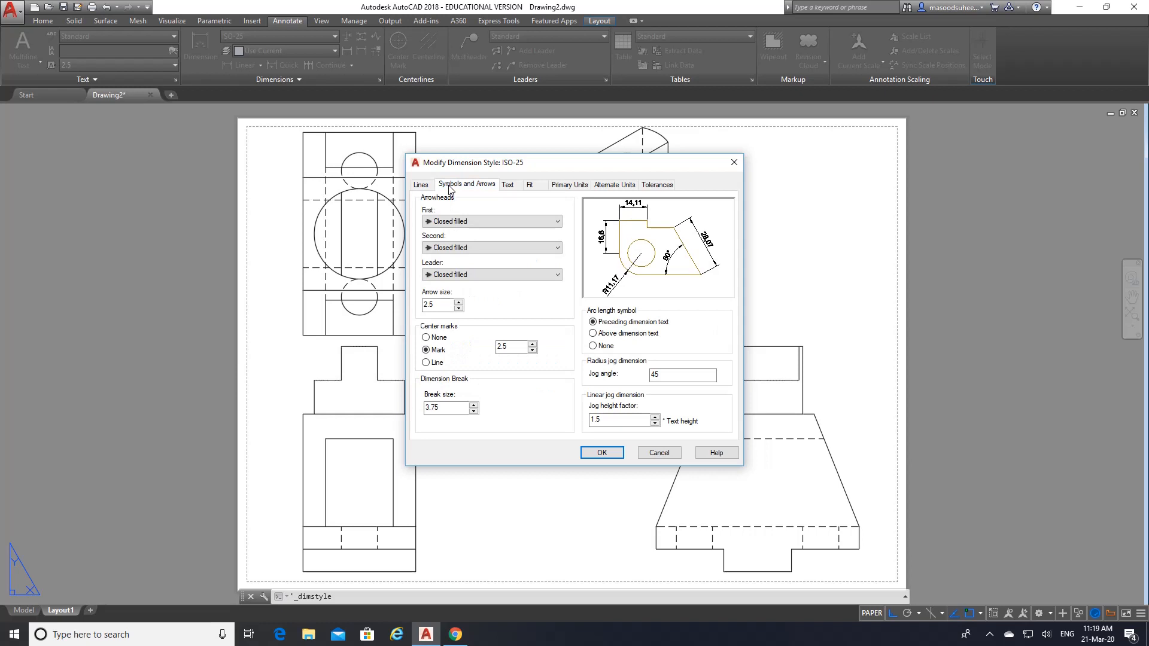
click(513, 190)
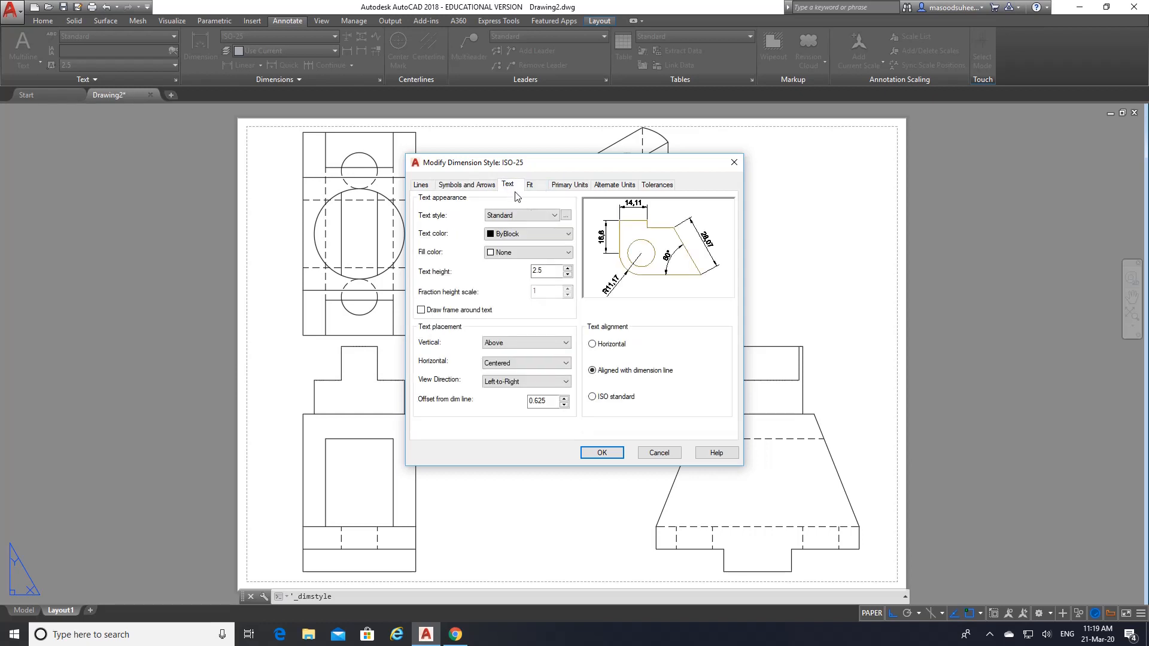
click(569, 234)
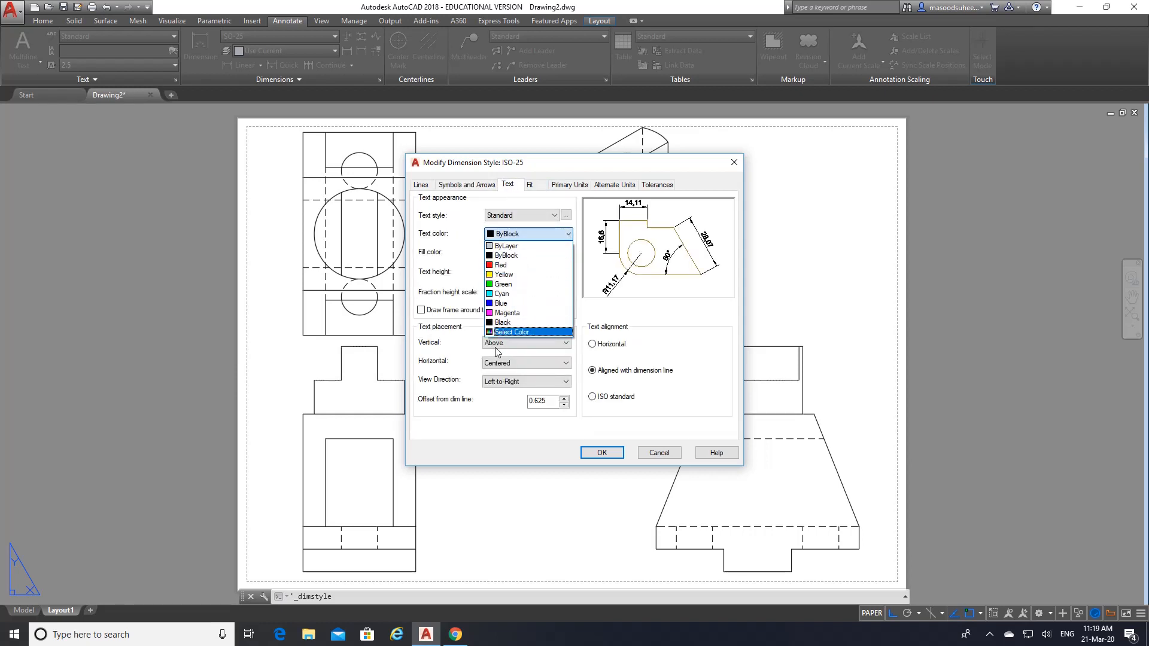
click(504, 323)
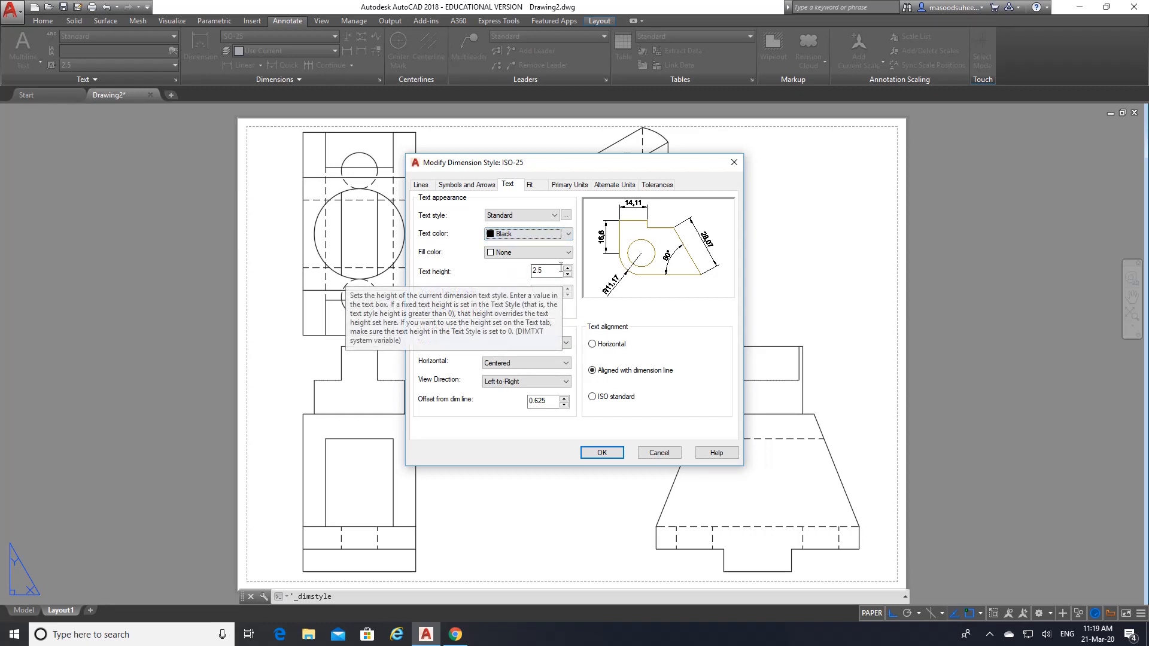
- Set the ISO-25 style's linear dimension precision to 0 and save the style changes
click(564, 185)
click(559, 227)
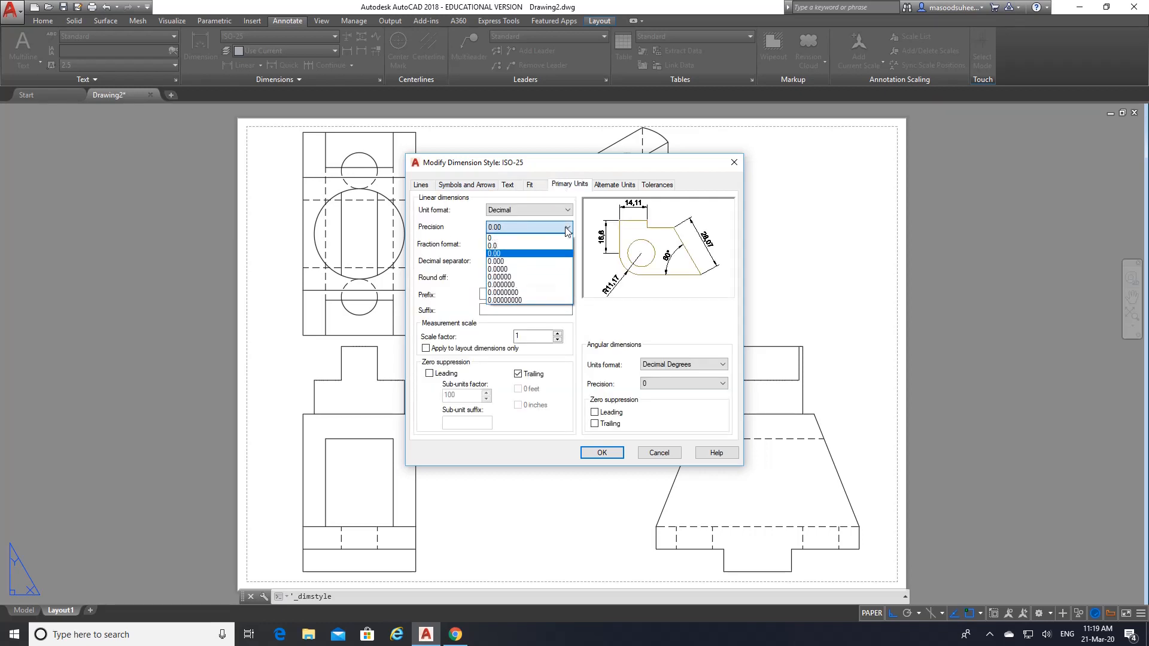
click(519, 239)
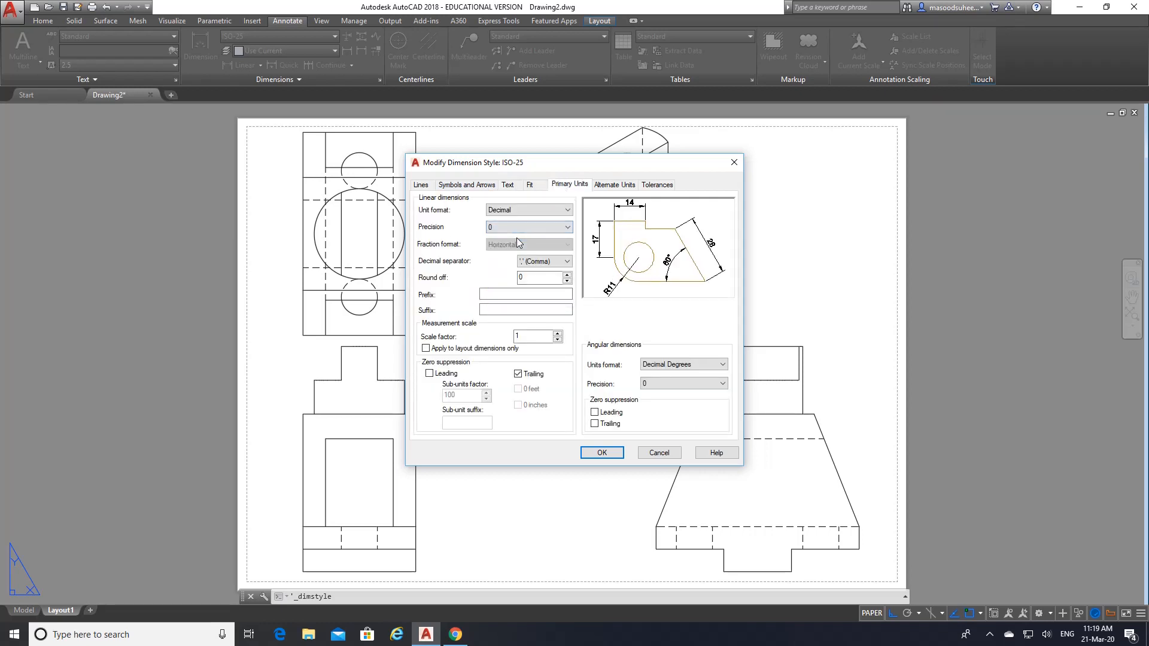
click(602, 453)
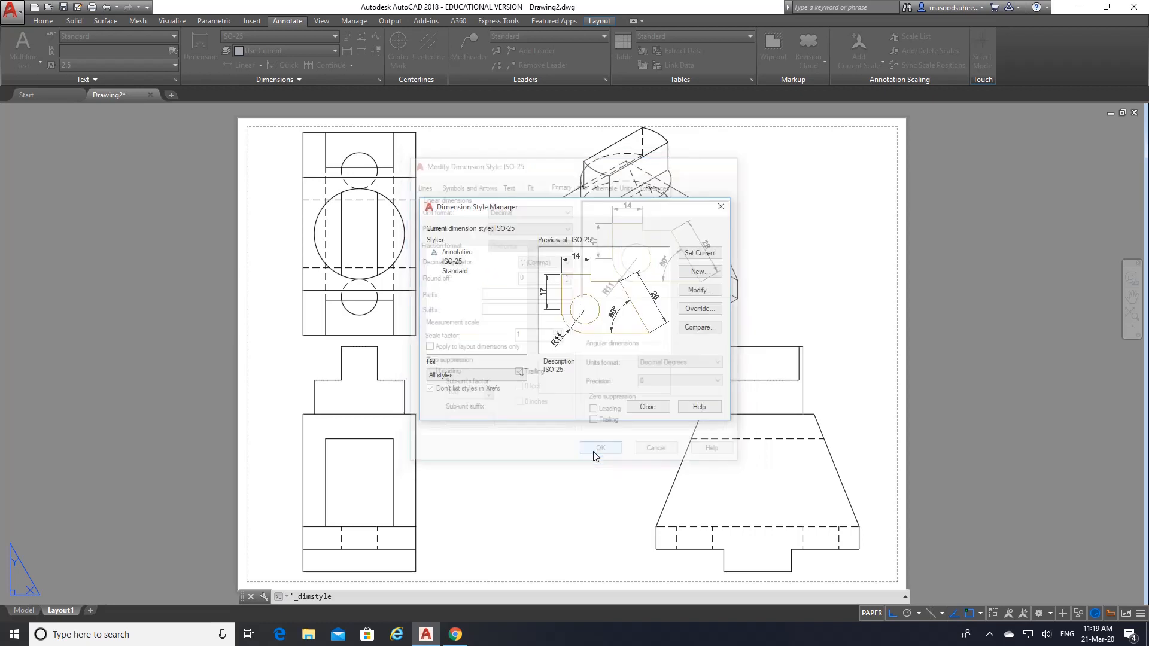
click(647, 408)
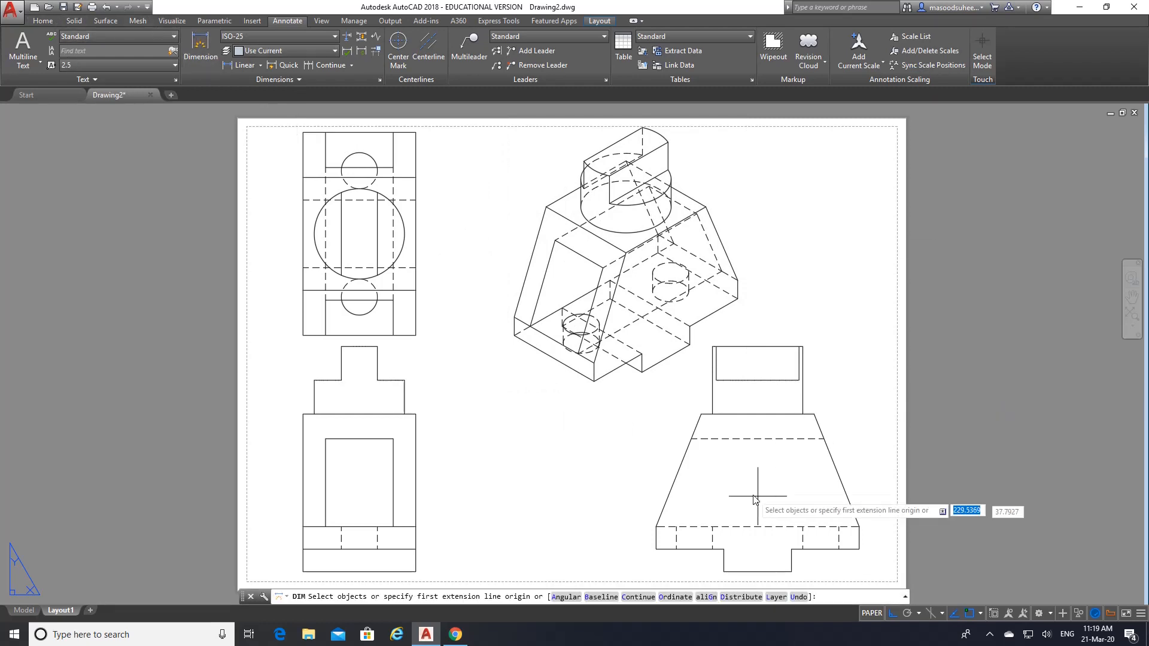
- Dimension the height of the bottom projection in the side view, placing the dimension just left of its vertical edge
click(726, 570)
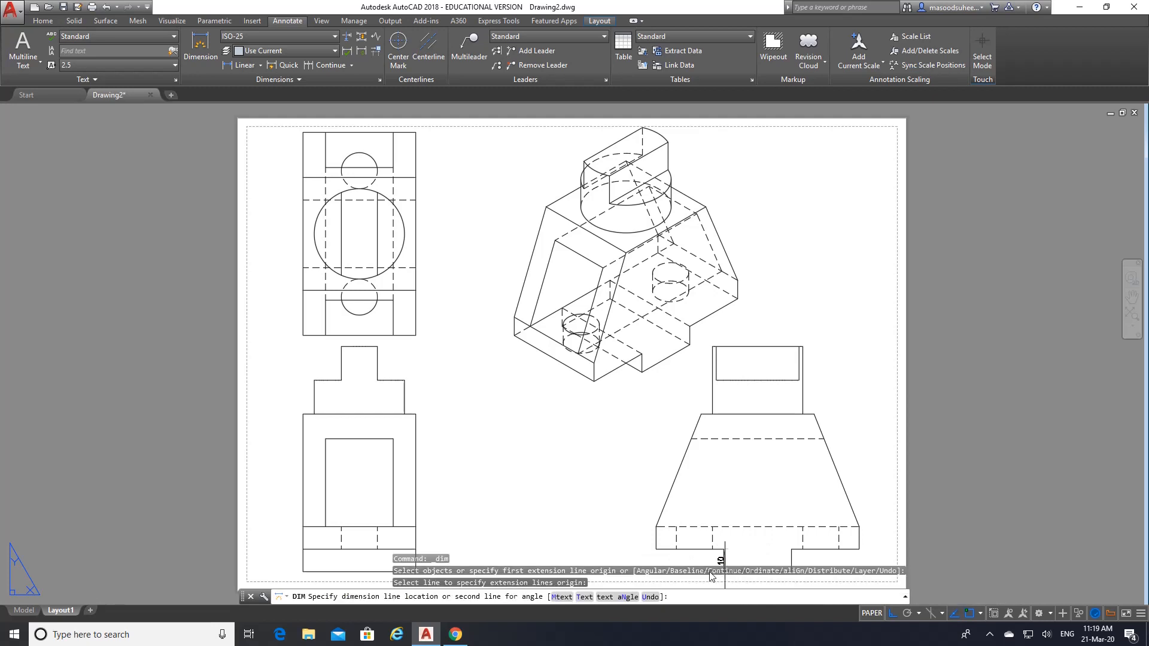
scroll(750, 549, down, 2)
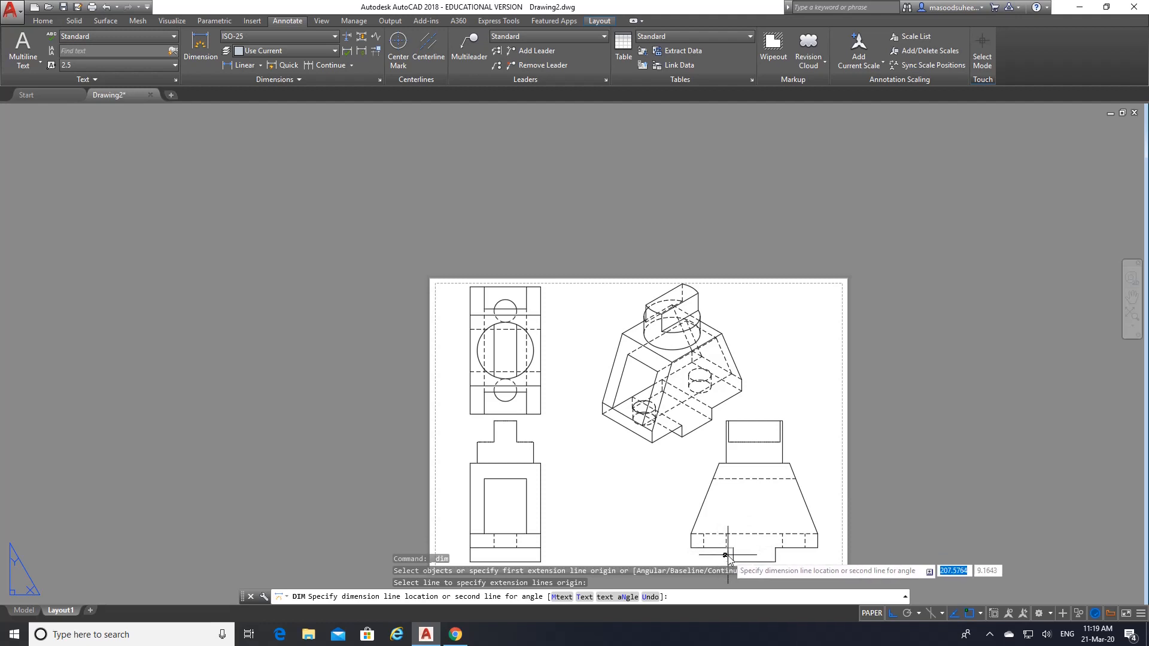
click(728, 556)
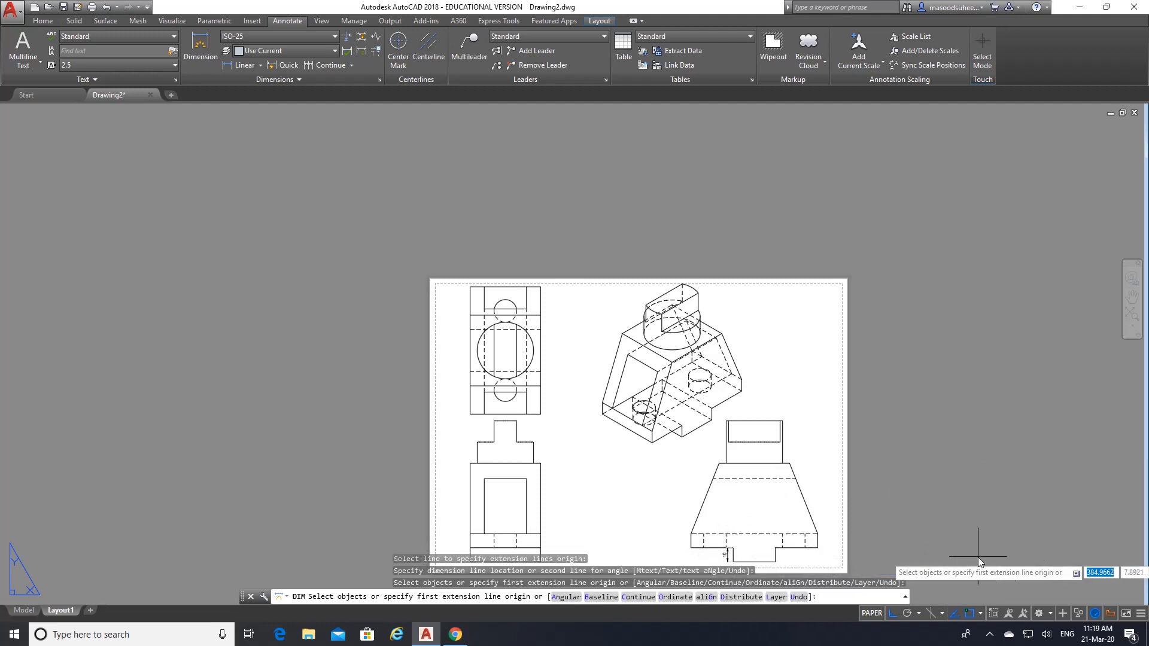
- Adjust the running object snaps and add a linear dimension for the base's full width below the side view
click(1132, 296)
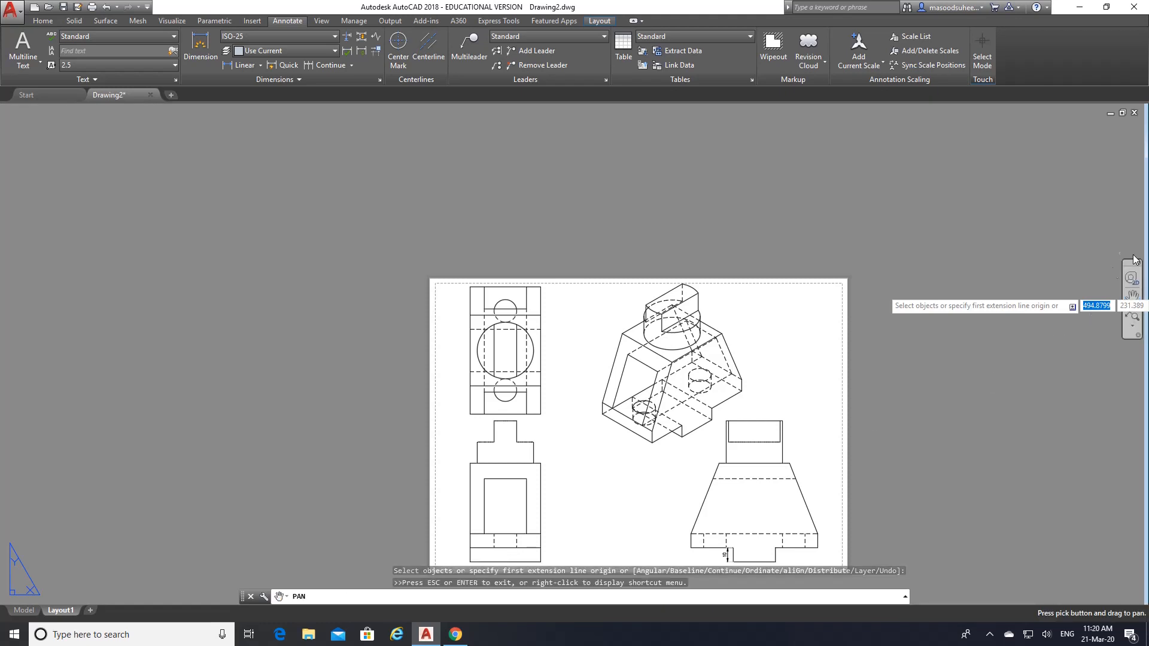
drag(976, 413, 839, 250)
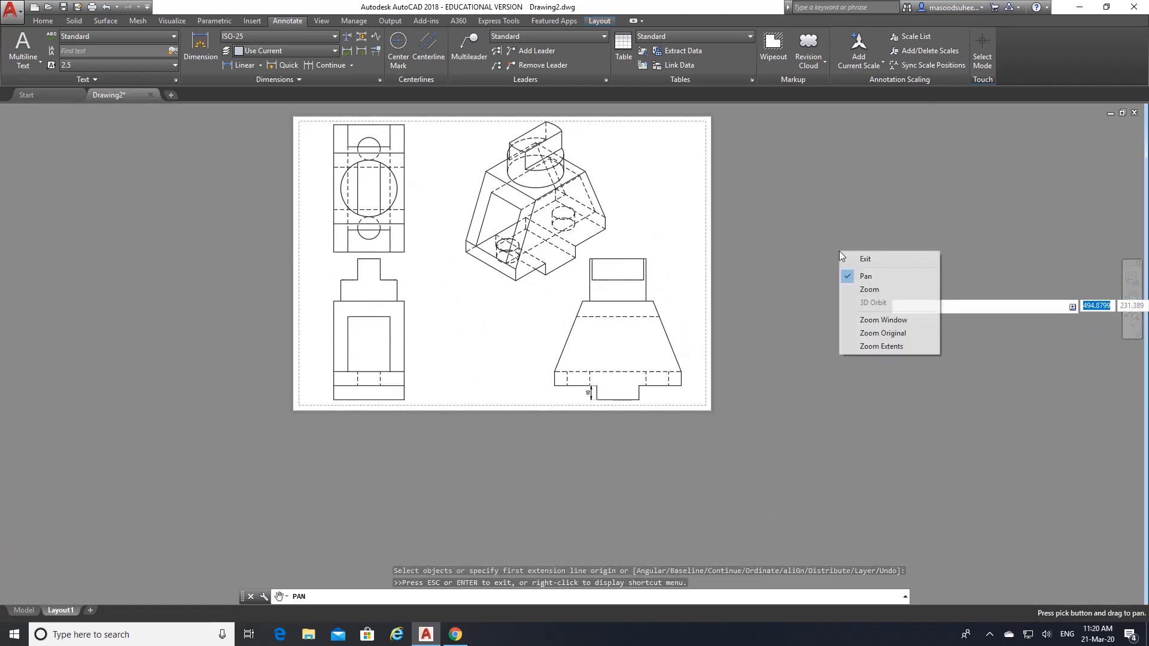
right_click(840, 251)
click(856, 264)
scroll(623, 274, up, 5)
scroll(616, 272, down, 3)
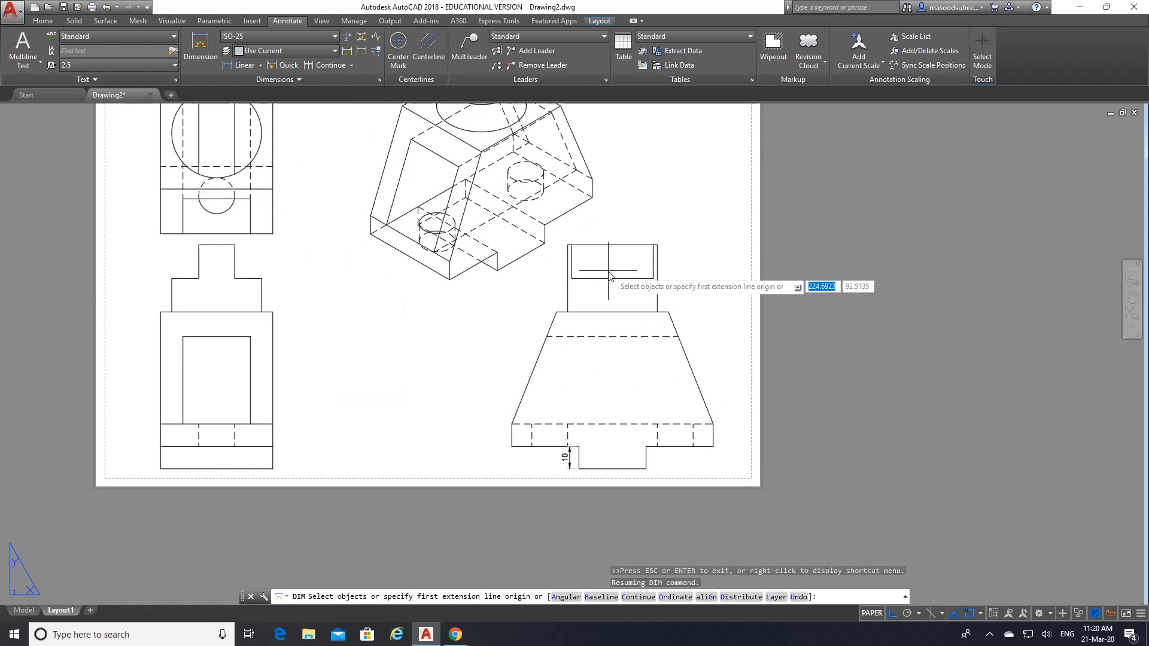
click(243, 65)
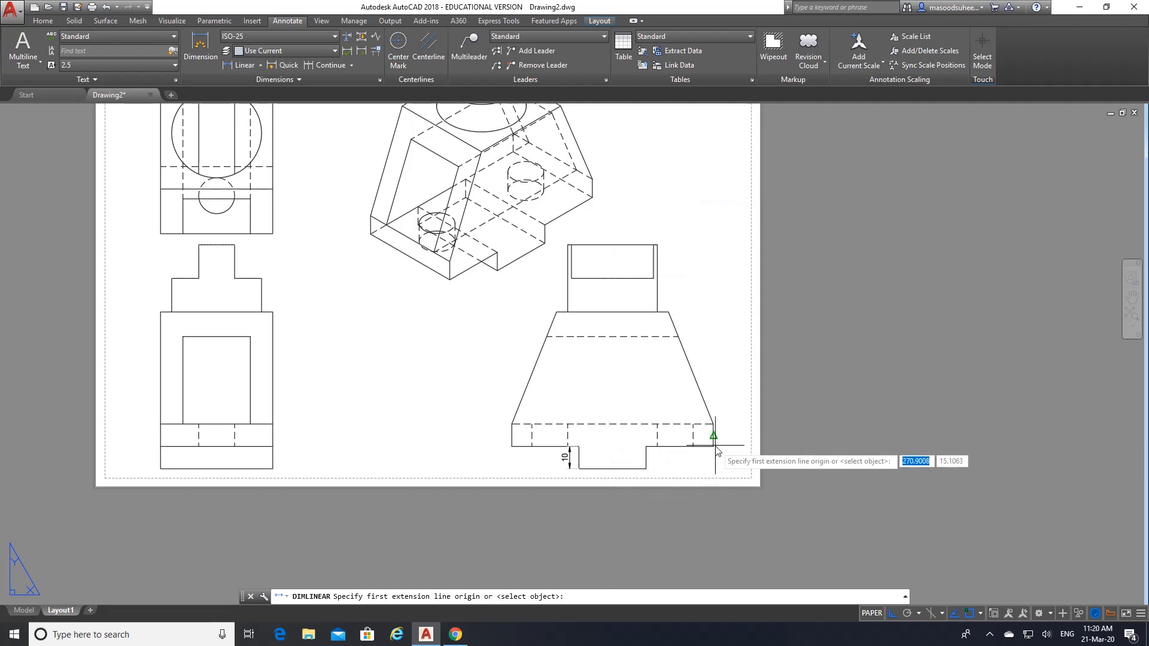
click(981, 613)
click(907, 407)
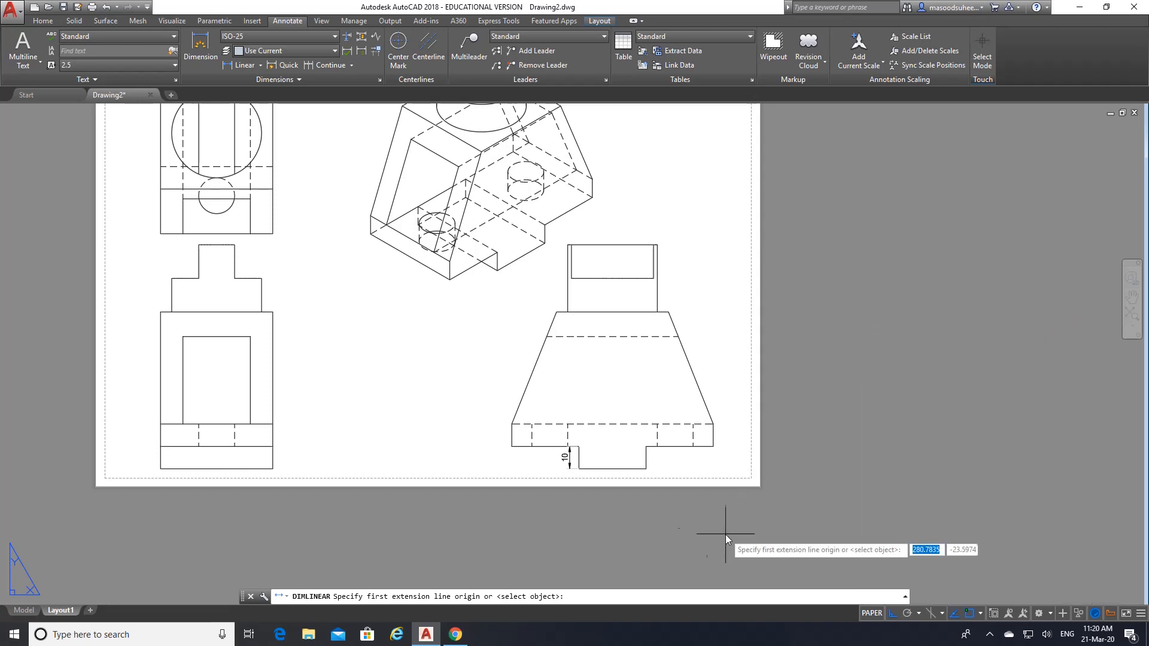
click(713, 447)
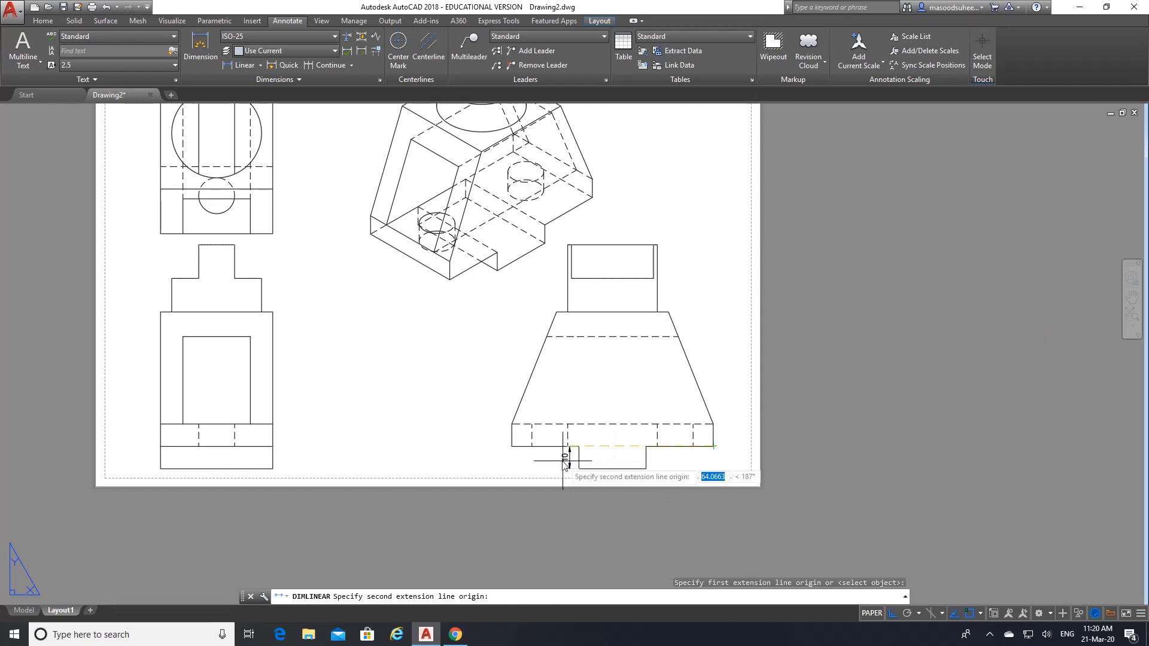
click(512, 447)
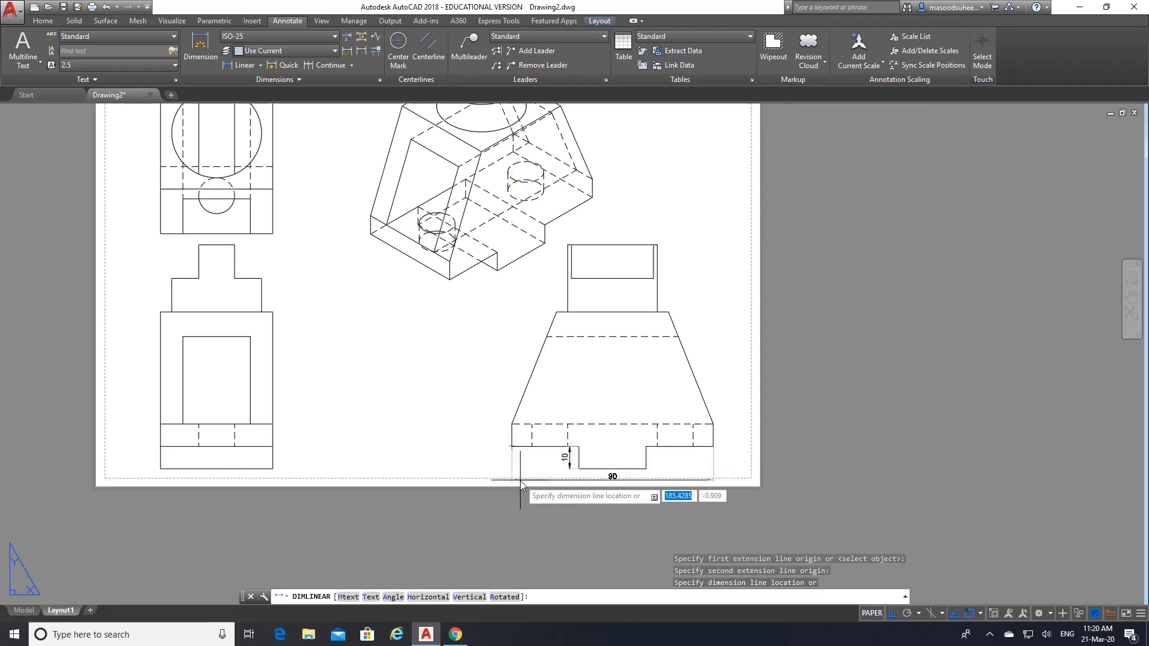
click(519, 480)
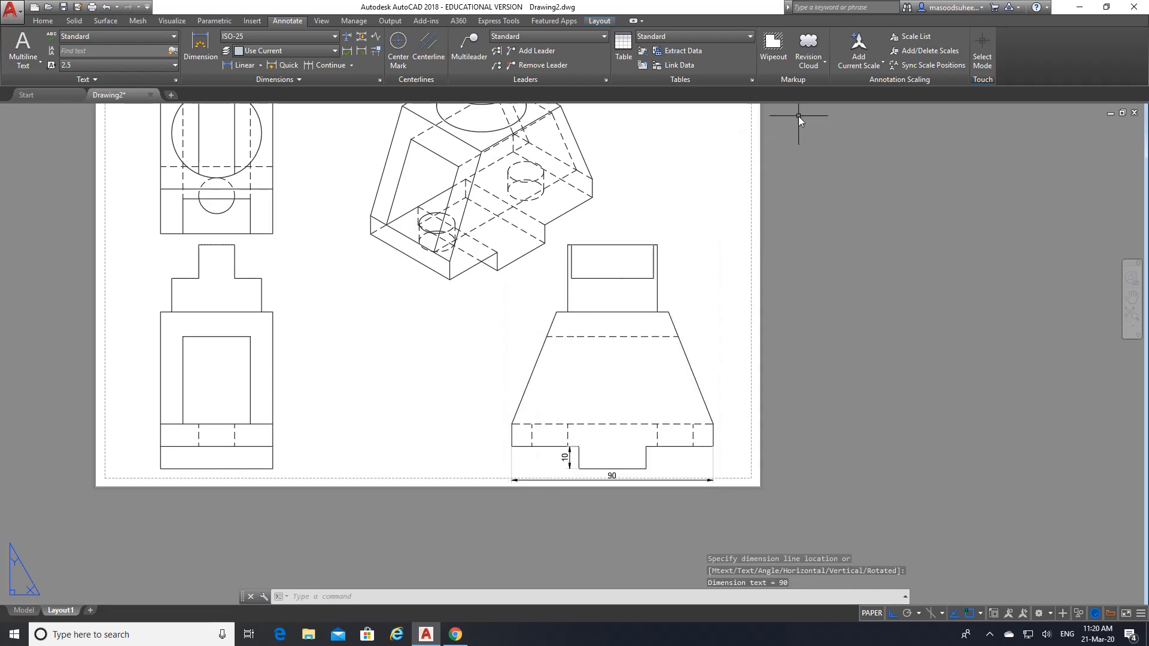
- Add a vertical linear dimension from the trapezoid's top right corner to the base's lower right corner in the side view
click(225, 64)
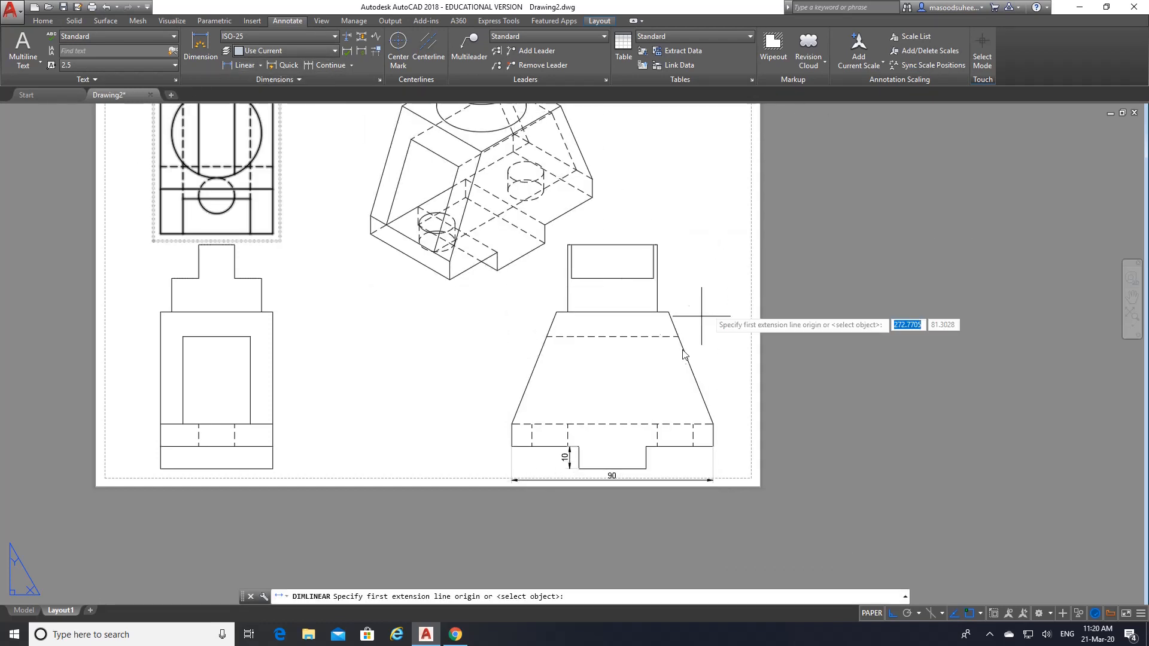
click(669, 312)
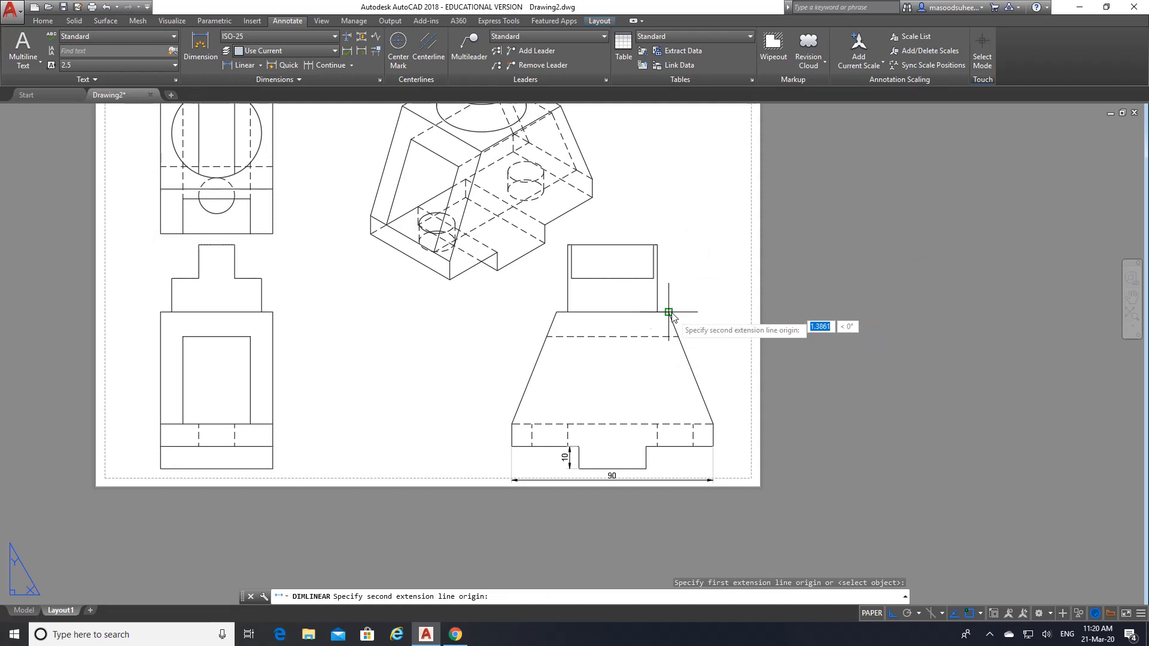
click(713, 446)
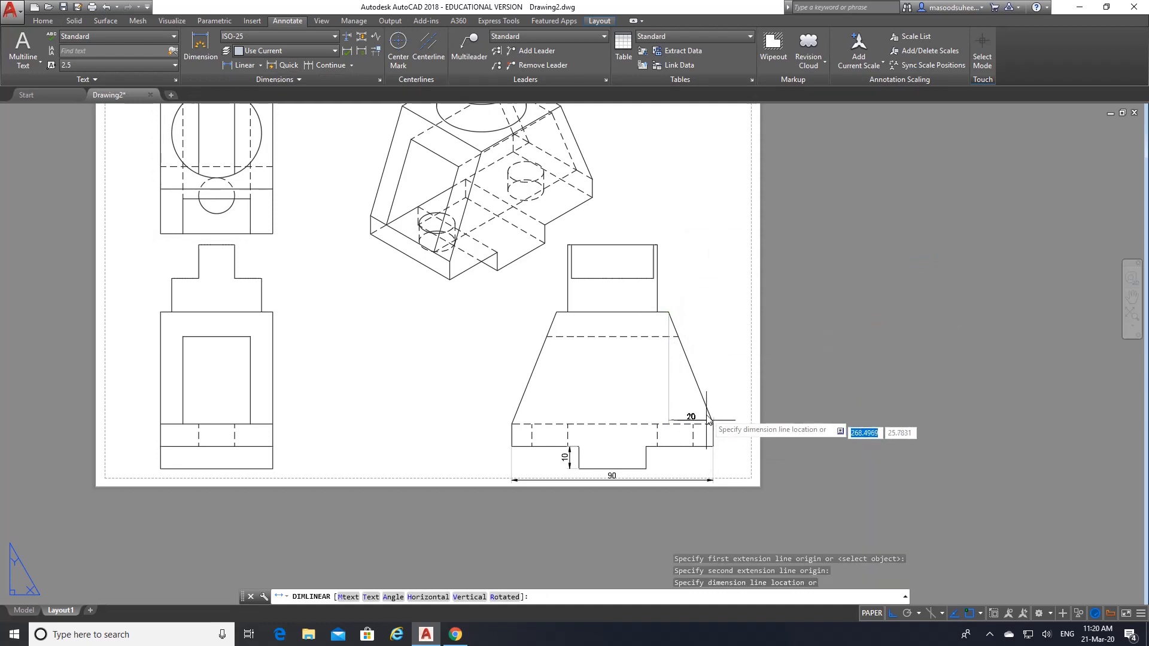
click(726, 387)
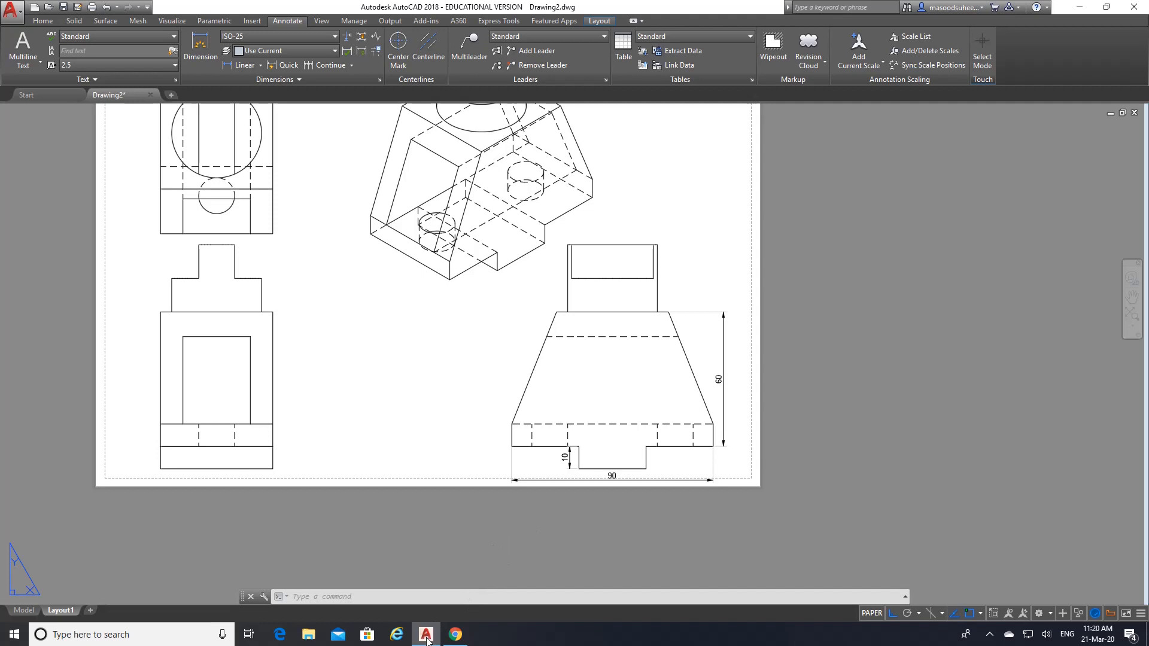
- Switch to Chrome to check the height dimensions on the Exercise 11 reference drawing, and return to AutoCAD
click(455, 634)
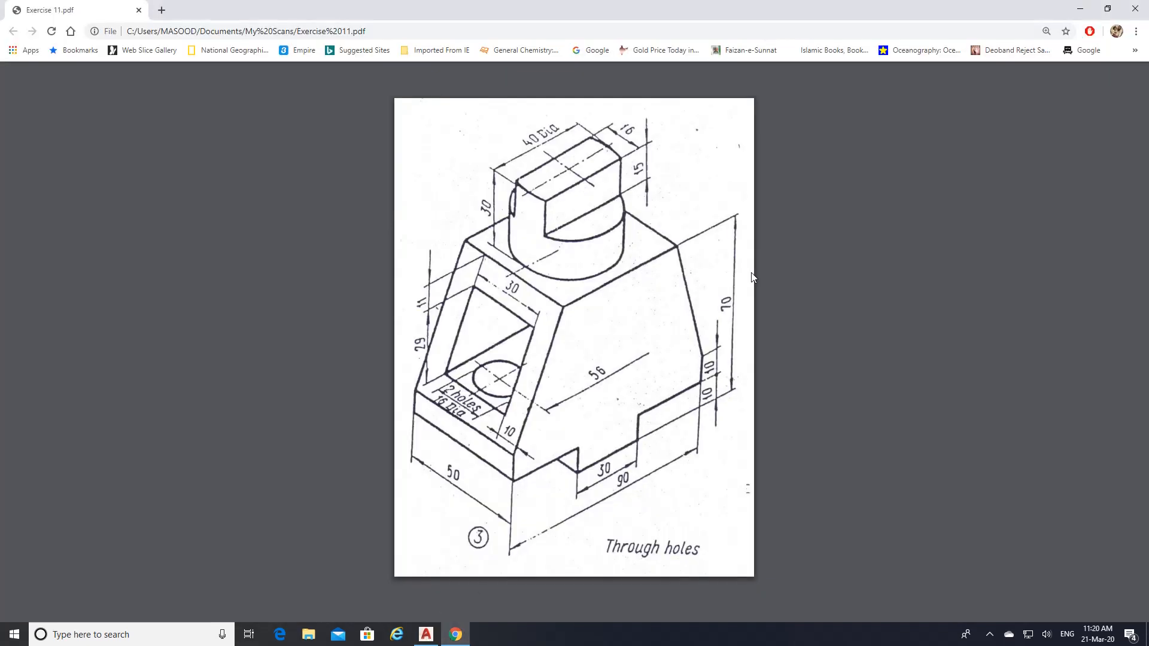
click(427, 635)
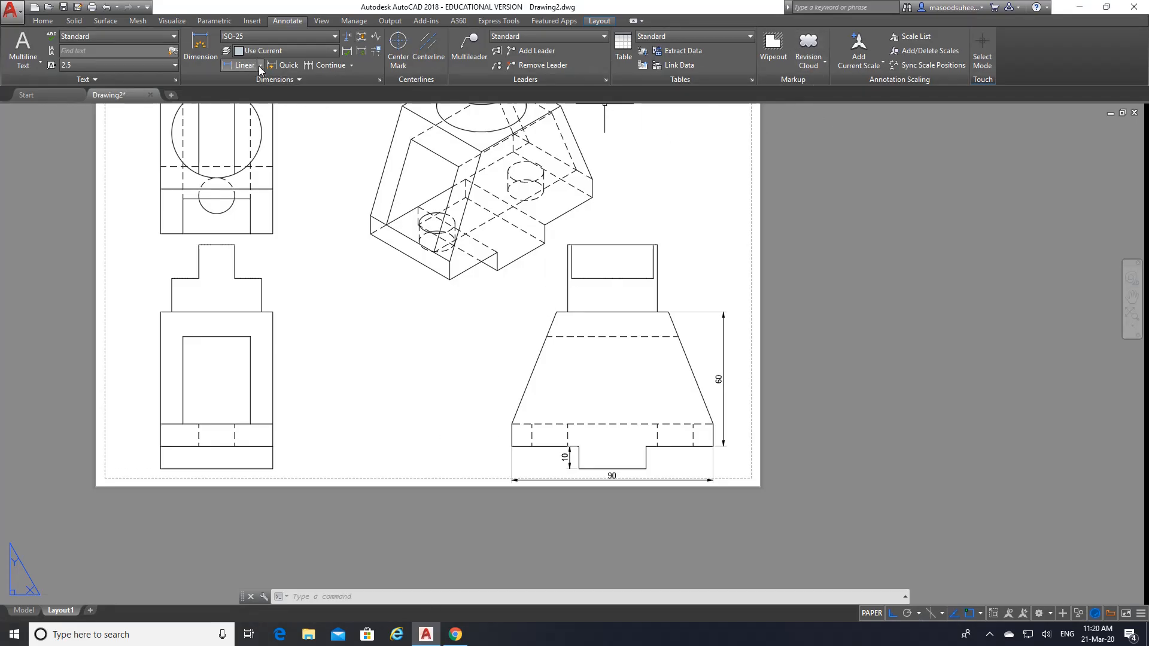
- Try to erase the vertical 60 dimension beside the side view with a selection window, undoing each erasure
click(43, 21)
click(325, 68)
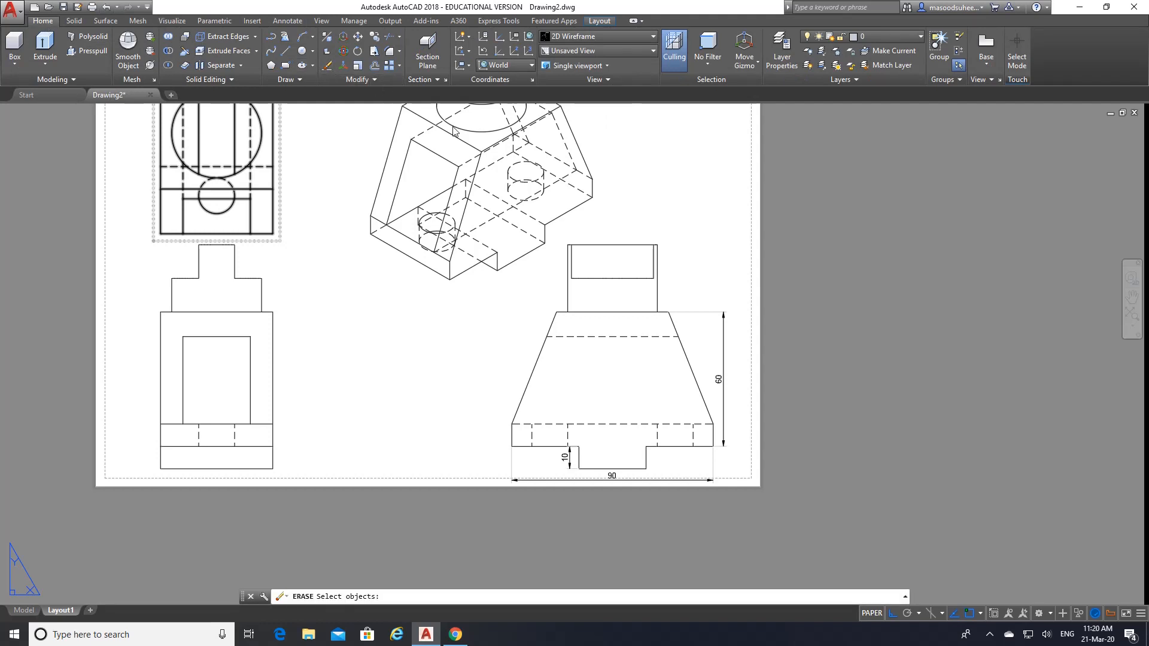
click(733, 383)
click(698, 346)
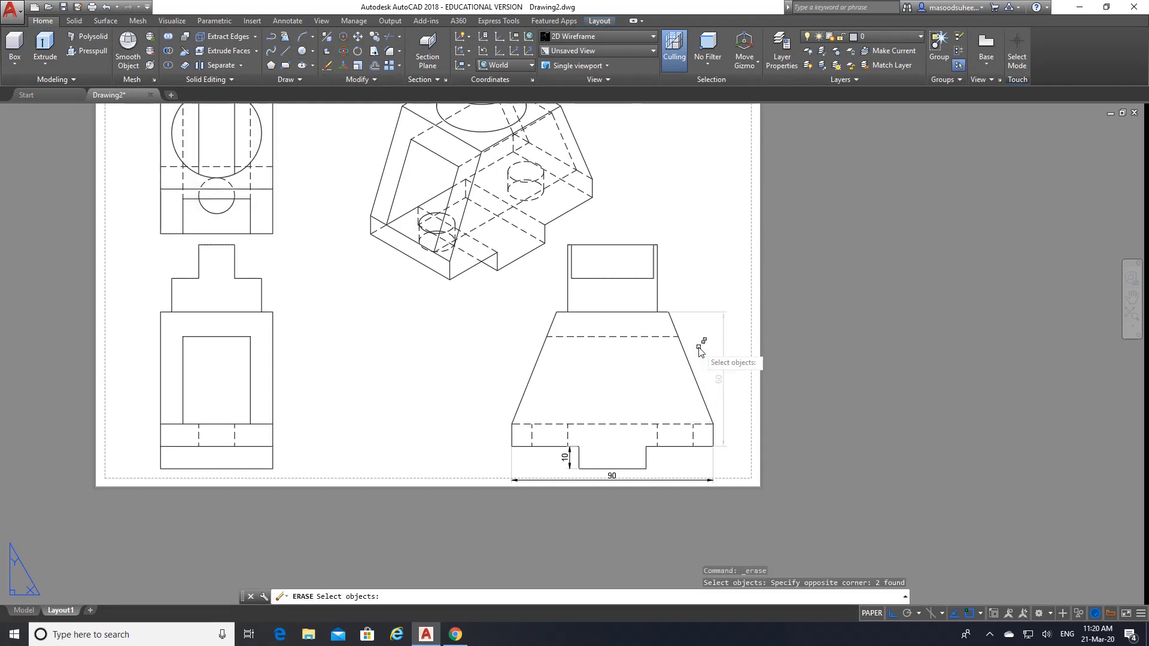
key(Return)
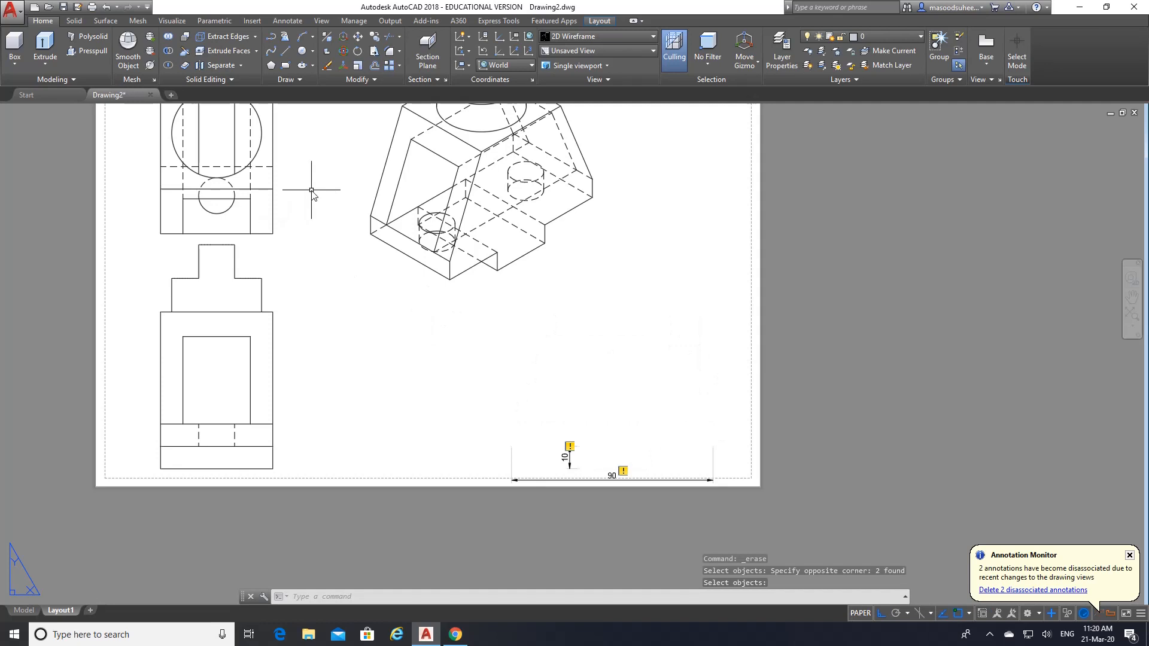
click(106, 7)
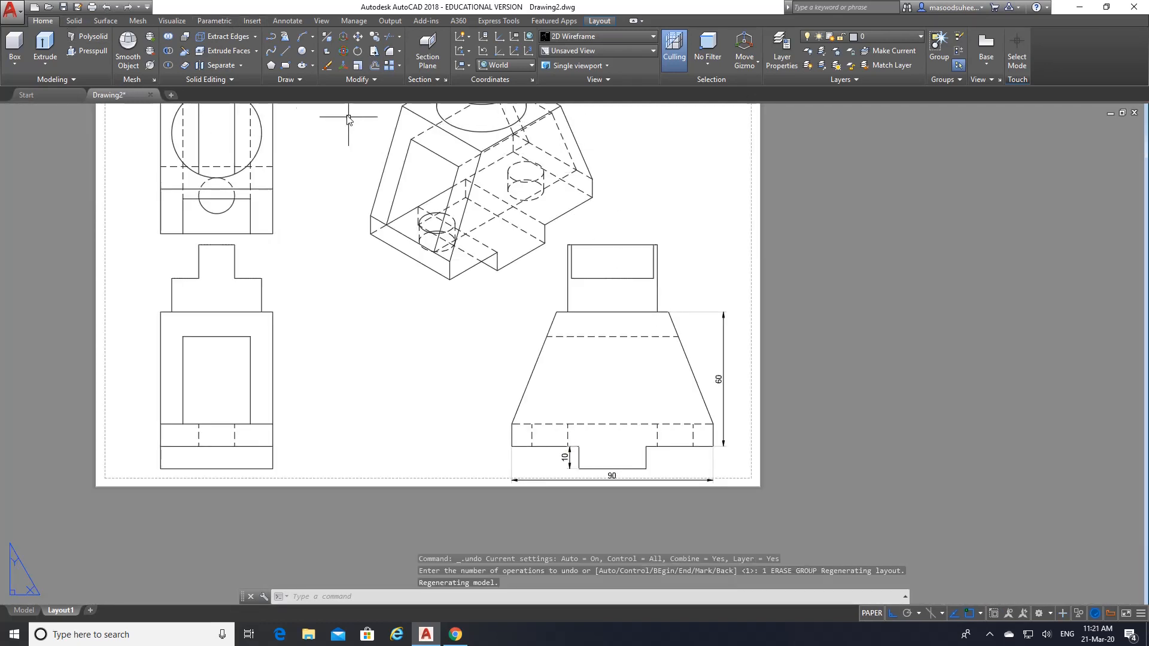
click(327, 65)
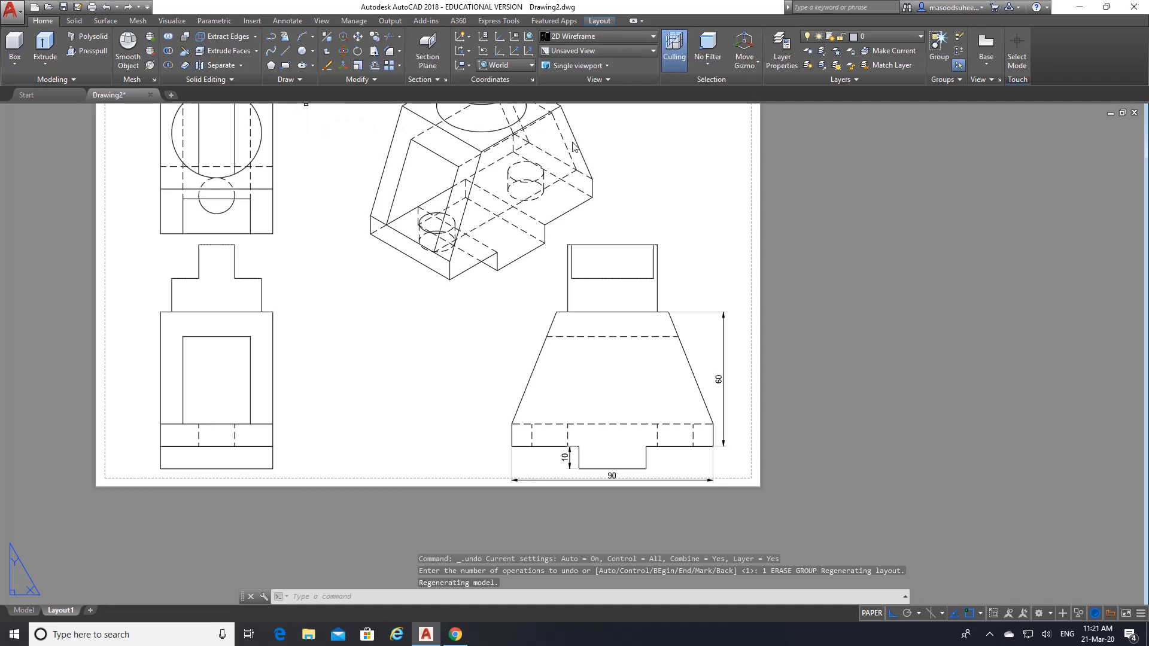
click(726, 343)
click(722, 341)
key(Return)
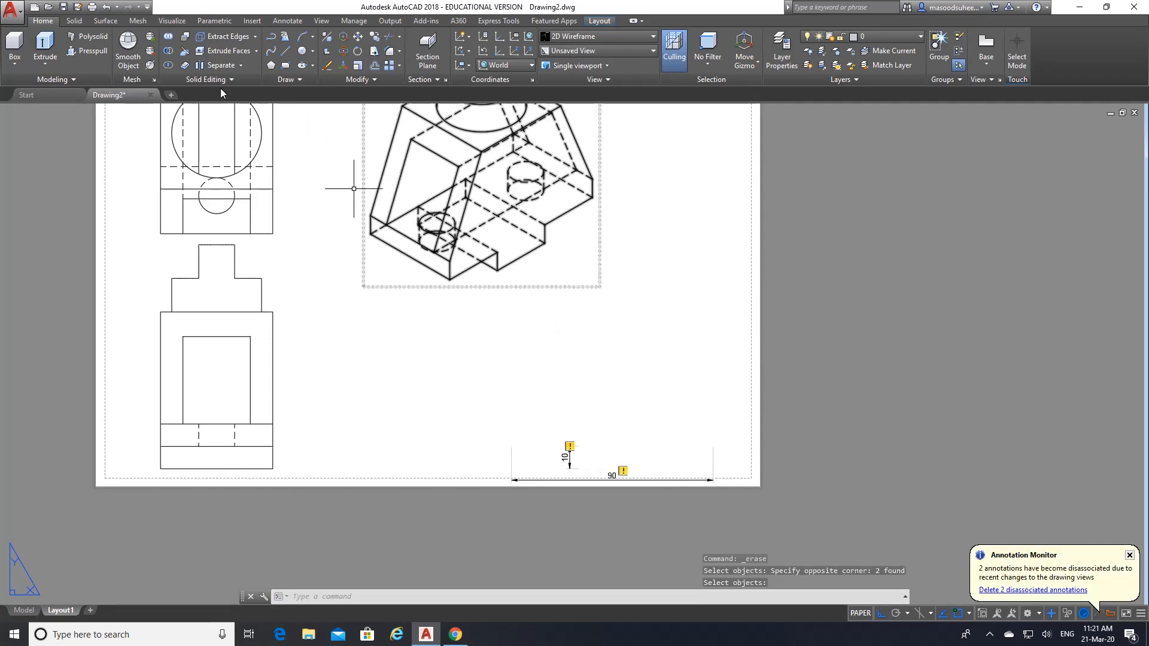
click(106, 8)
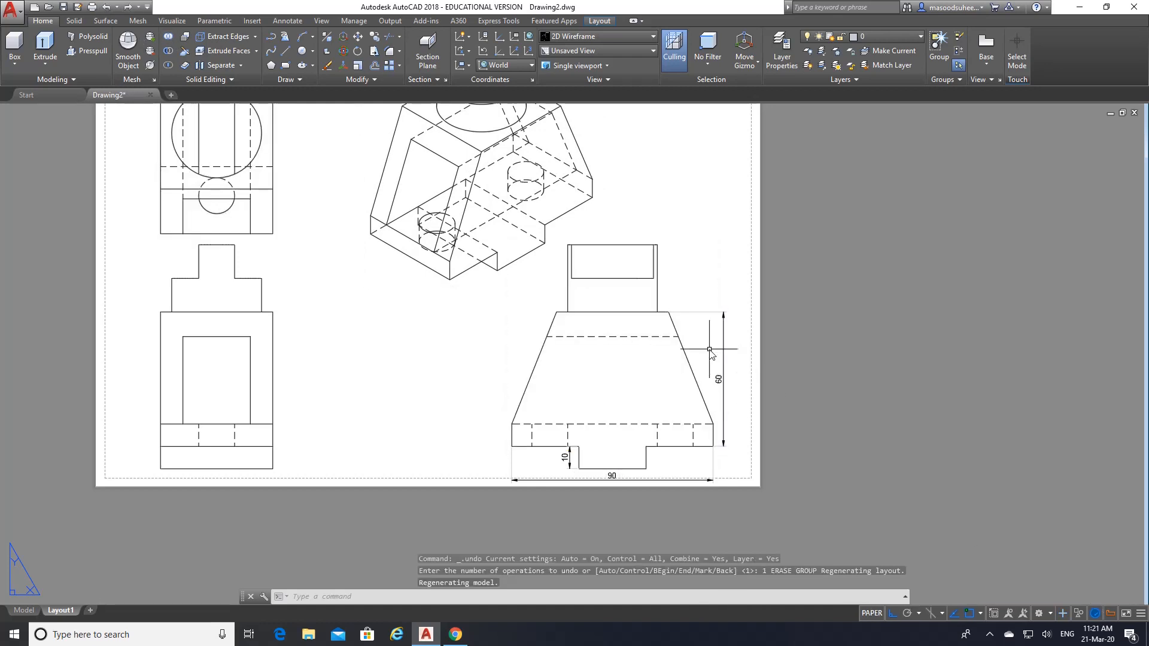
- Erase only the vertical 60 dimension beside the side view, leaving the view itself in place
click(690, 312)
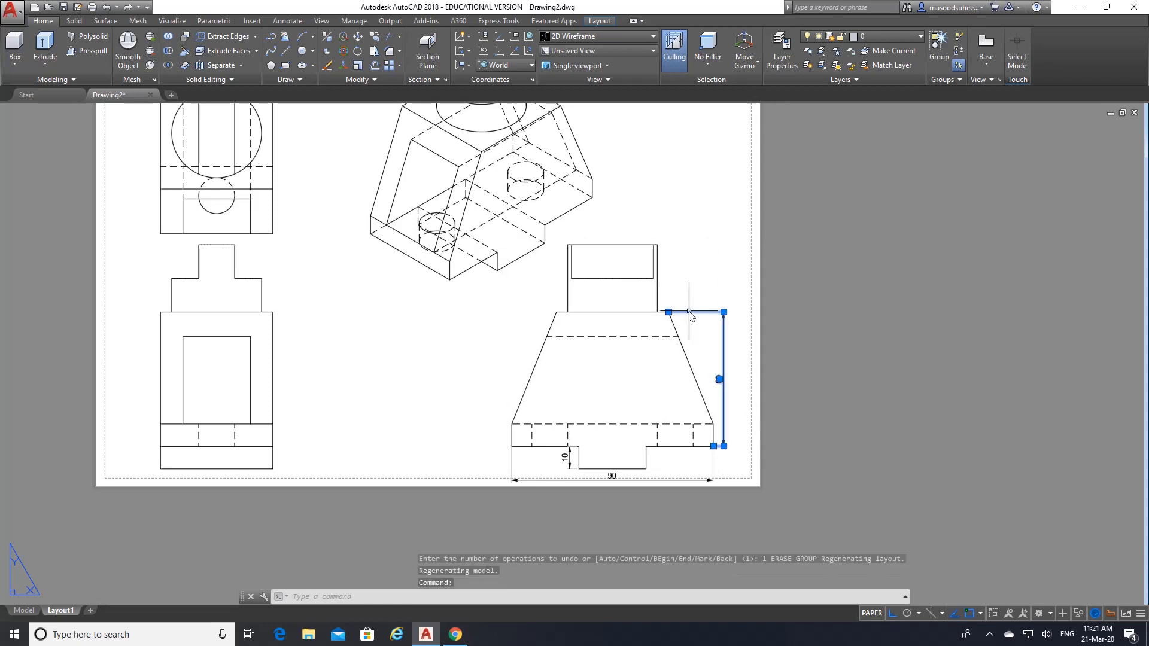
click(327, 67)
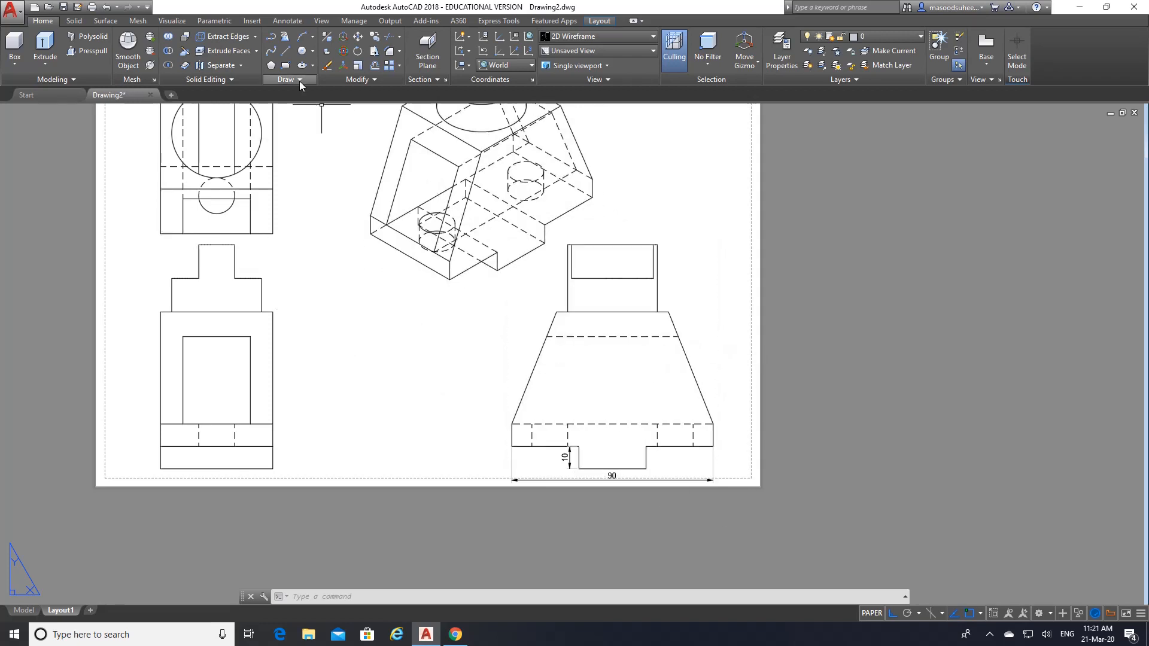
- Add a vertical linear dimension for the upper cylinder's full height, placed just outside the base's right edge in the side view
click(292, 22)
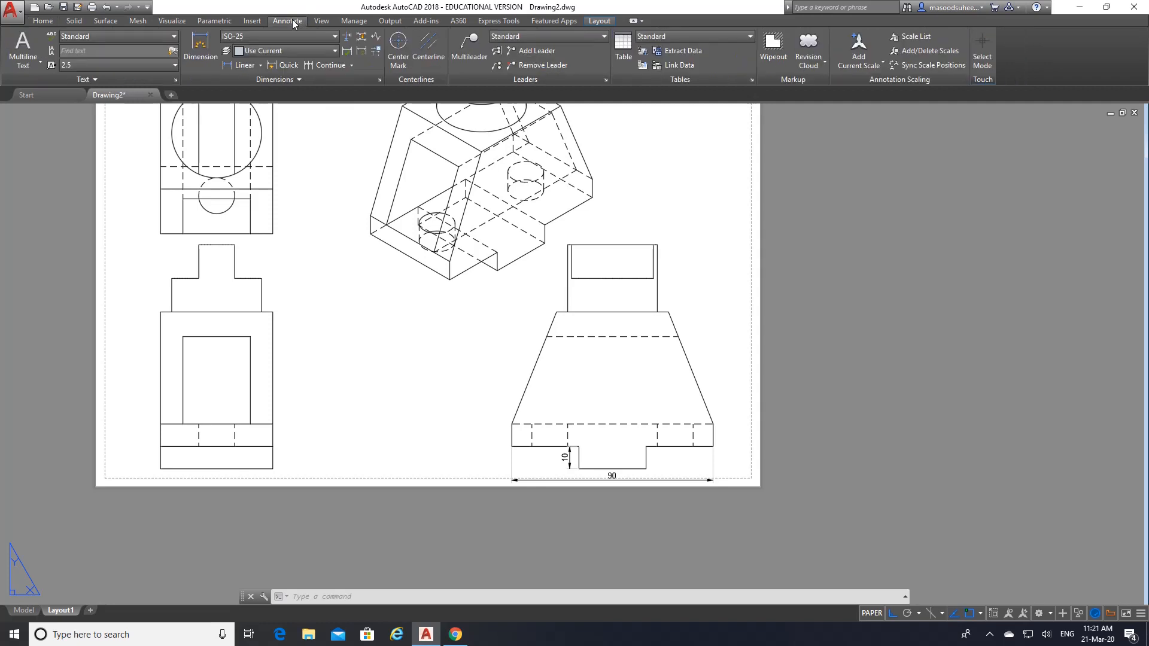
click(229, 66)
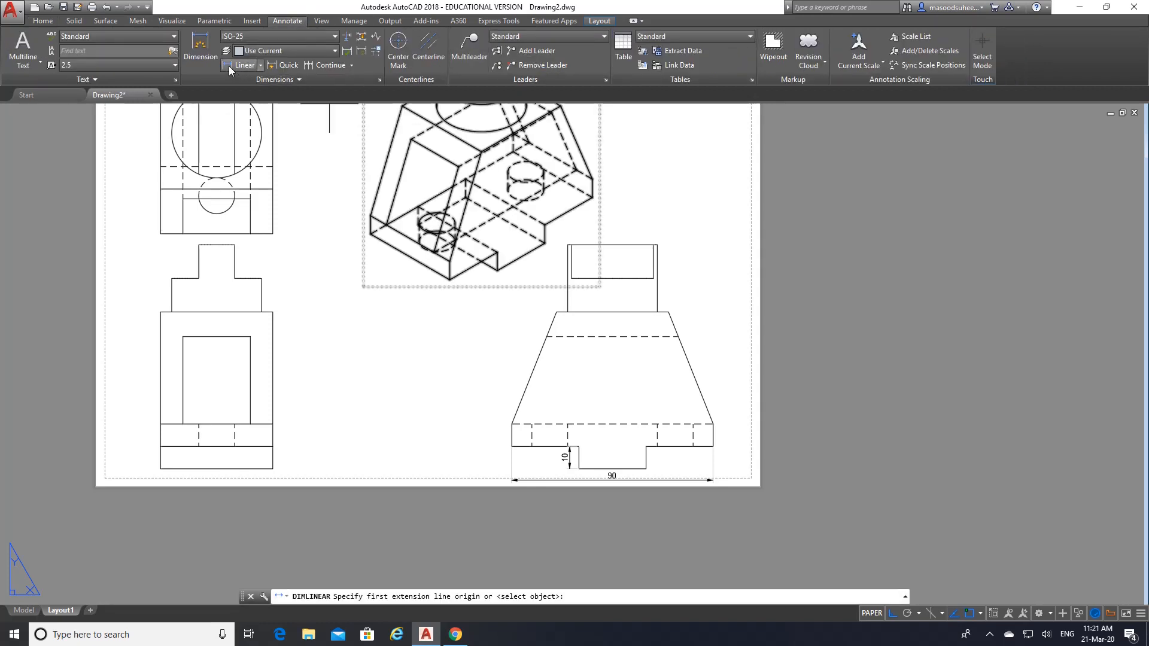
click(657, 244)
click(657, 312)
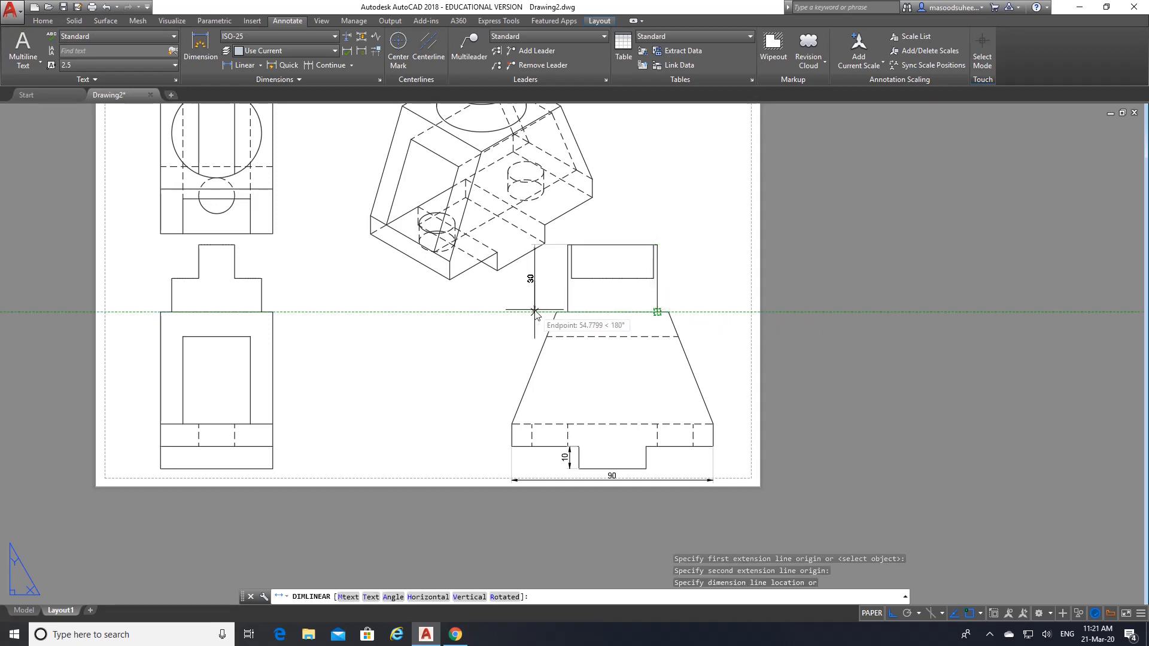
click(719, 305)
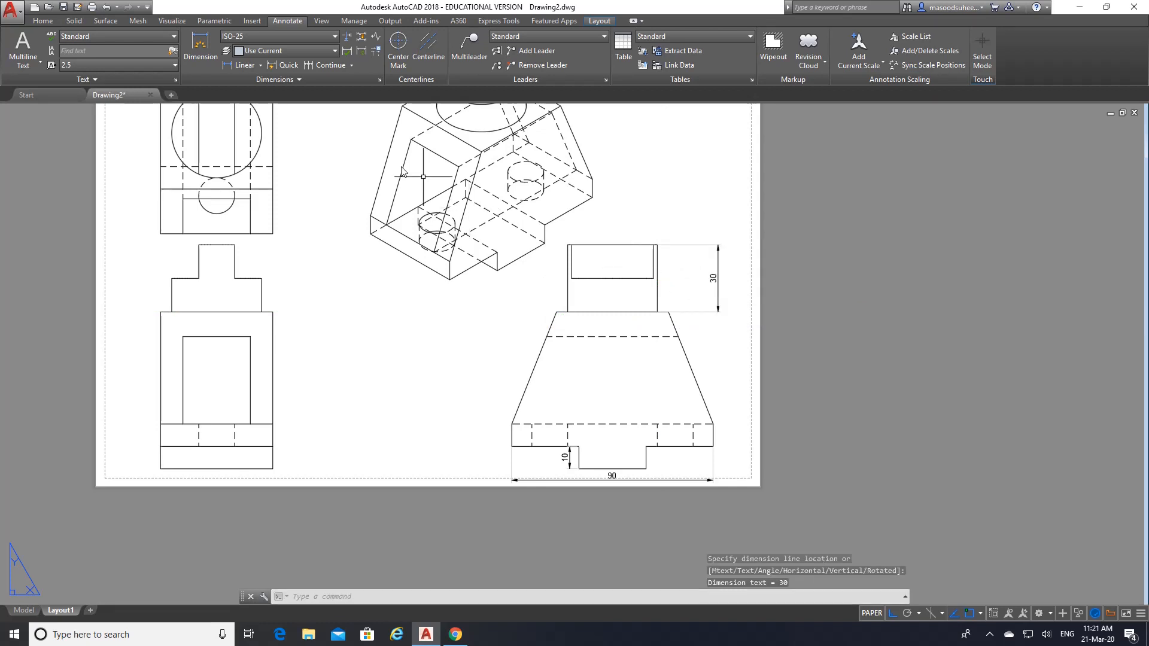
- Continue the vertical dimension chain down to the base's upper corner, its lower corner and the underside of the bottom projection
click(309, 65)
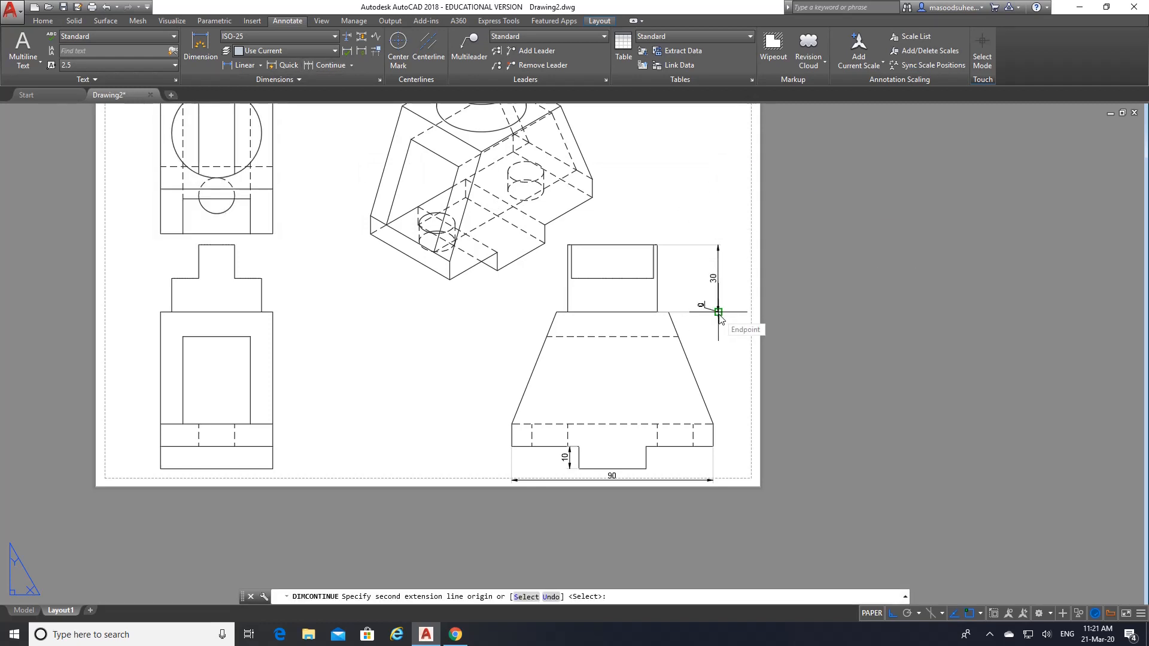
click(713, 424)
click(714, 447)
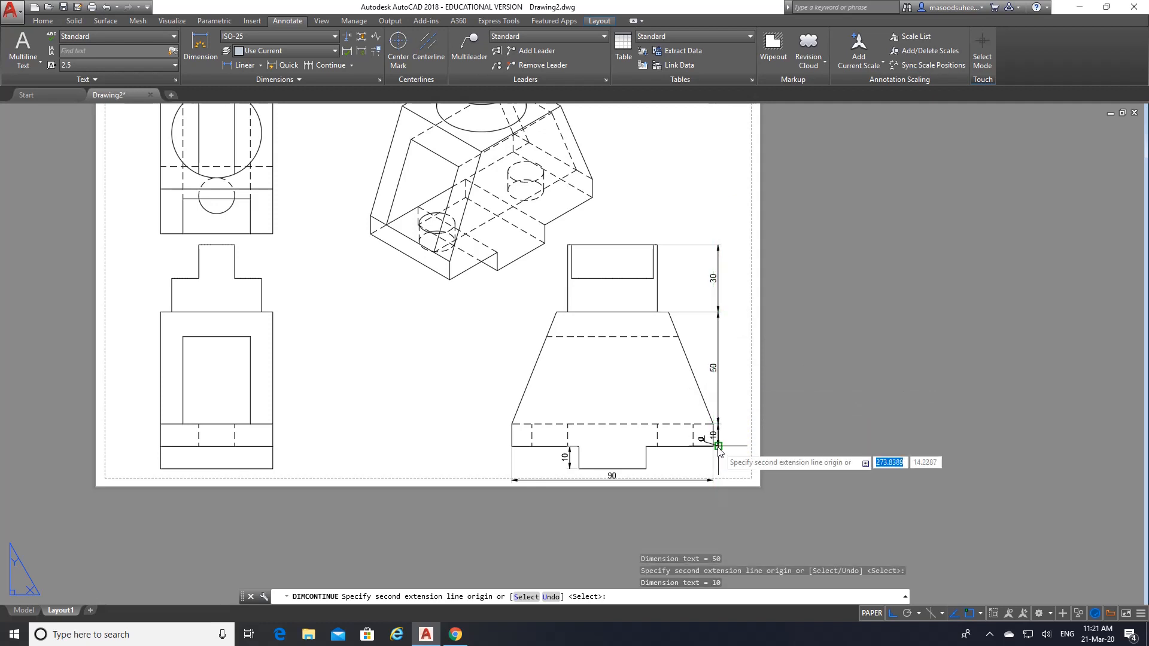
click(646, 468)
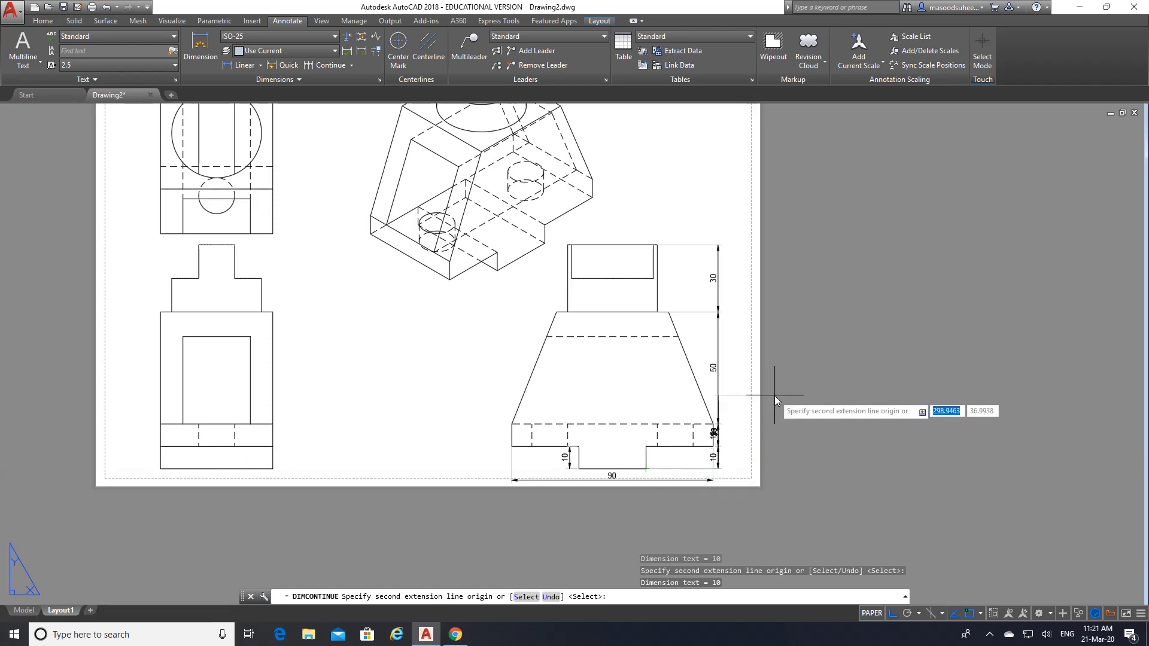
key(Return)
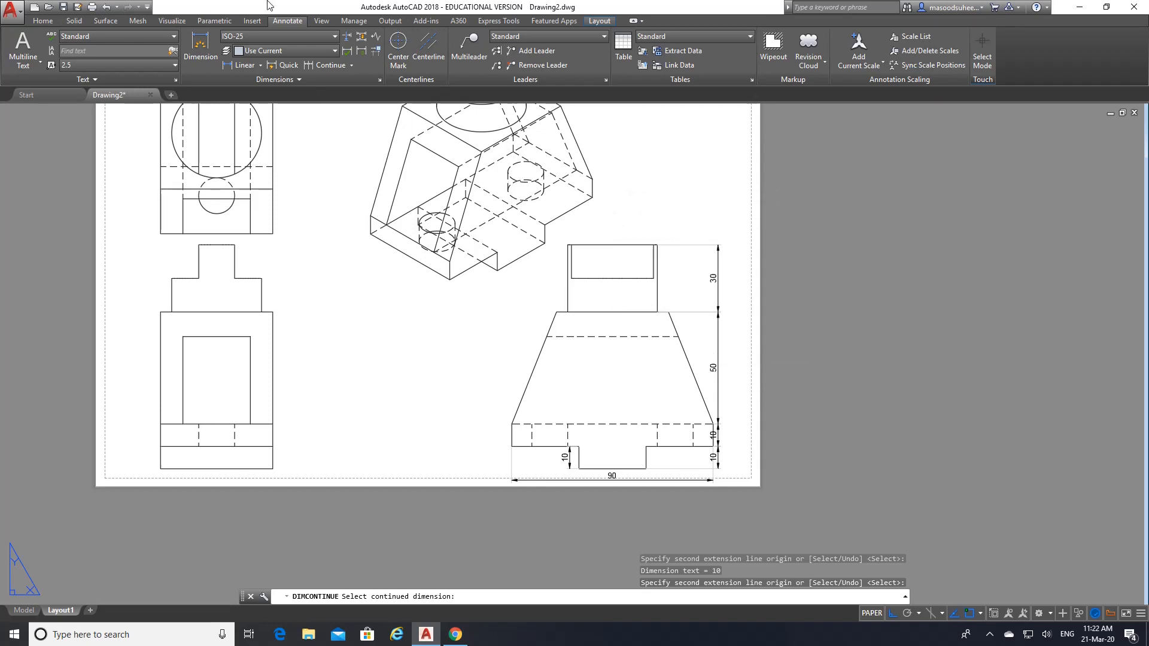
key(Escape)
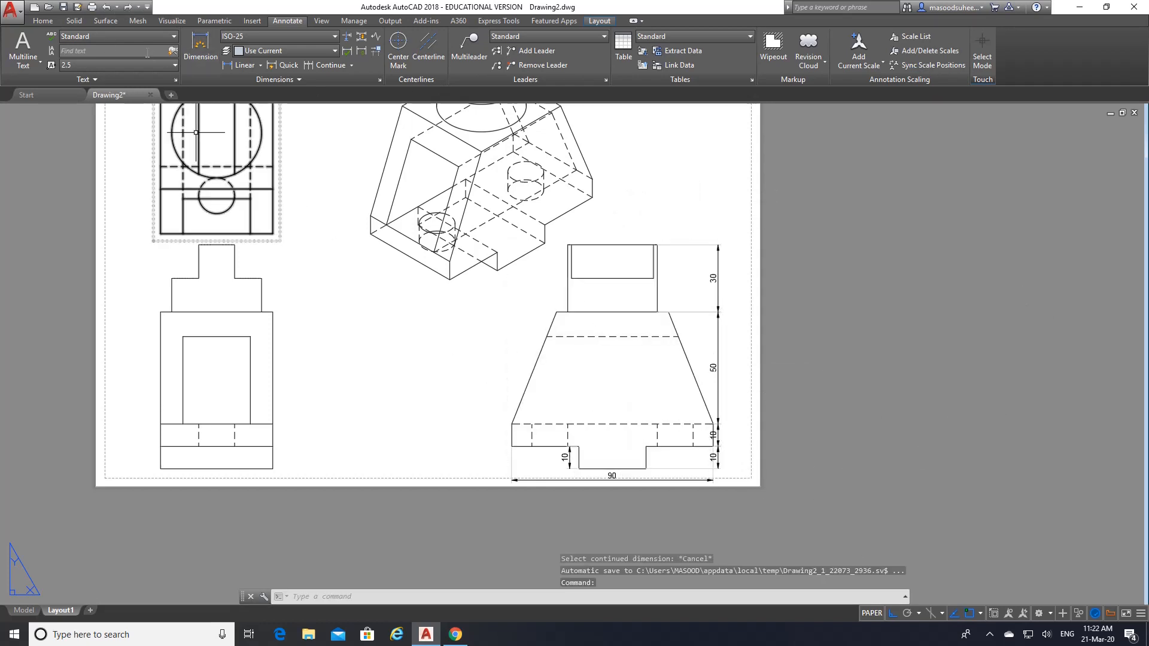
- Move the four chained vertical dimensions (30, 50, 10 and 10) together a little farther right of the side view
click(43, 22)
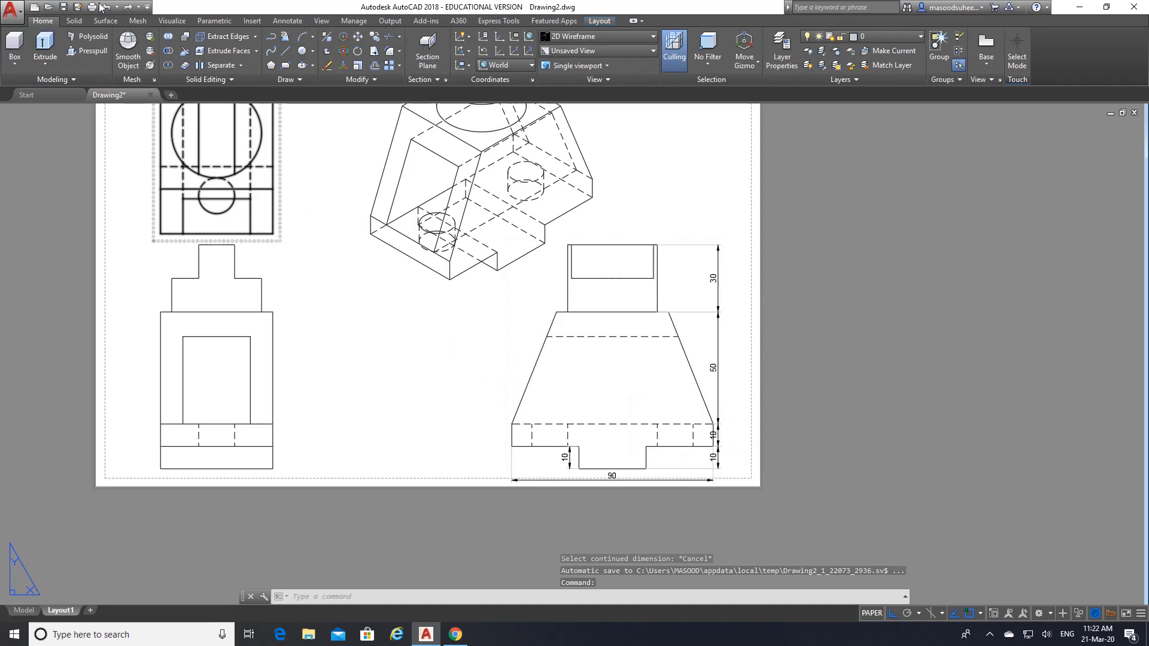
click(358, 37)
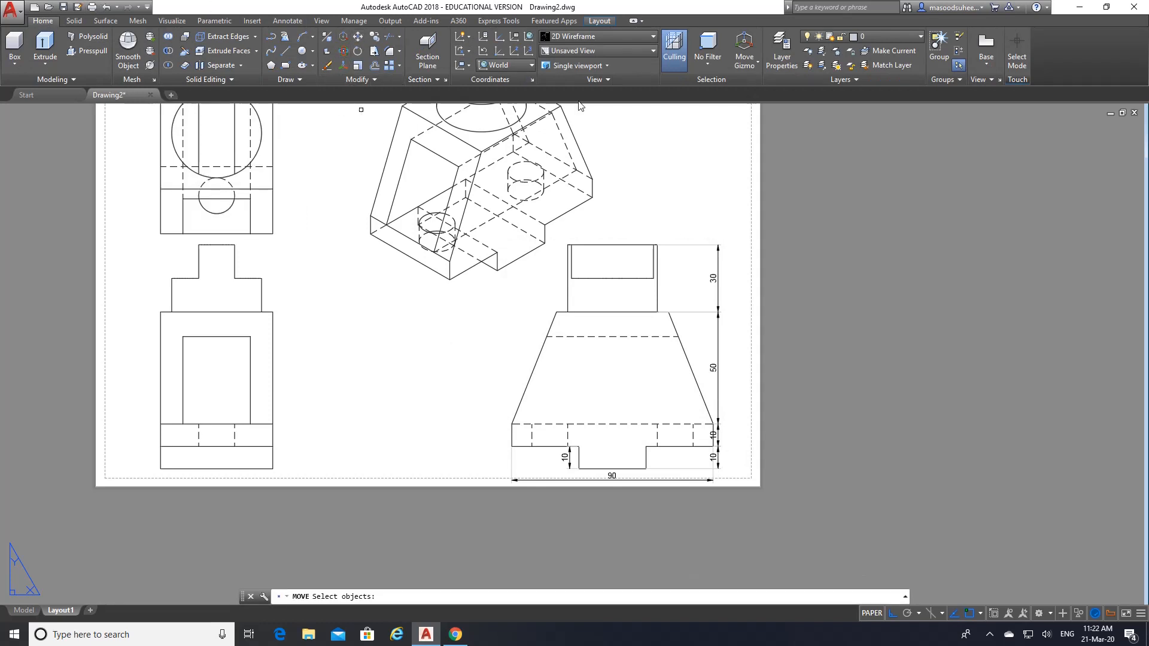
click(723, 473)
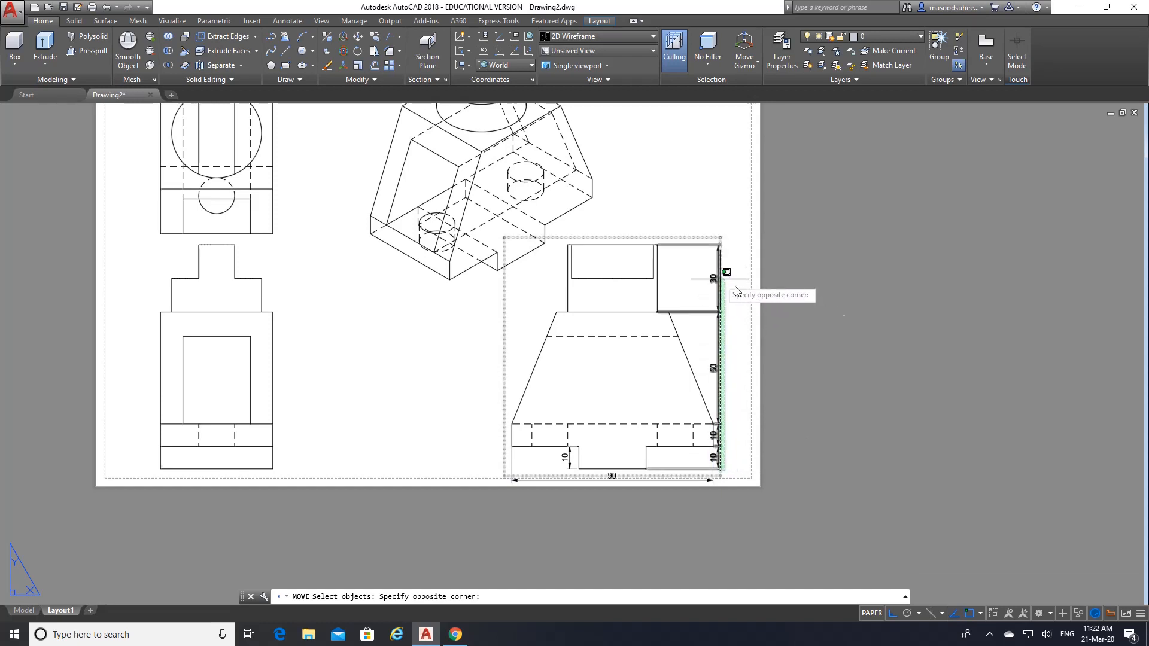
key(Escape)
scroll(720, 300, up, 4)
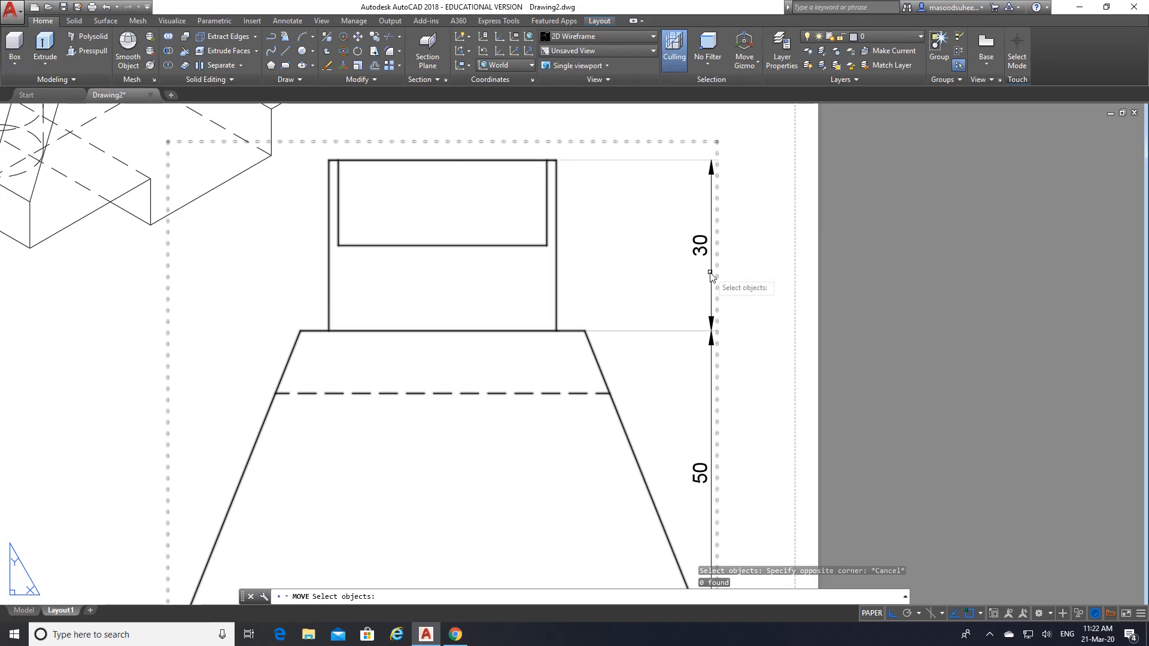
click(711, 273)
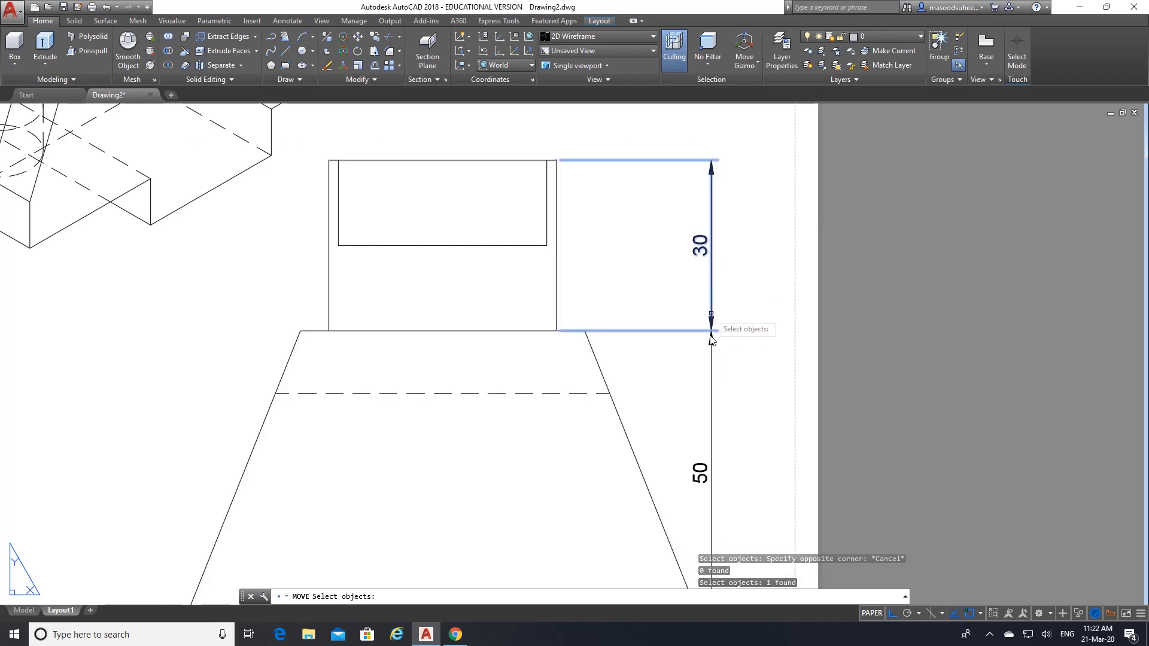
click(712, 369)
scroll(711, 371, down, 4)
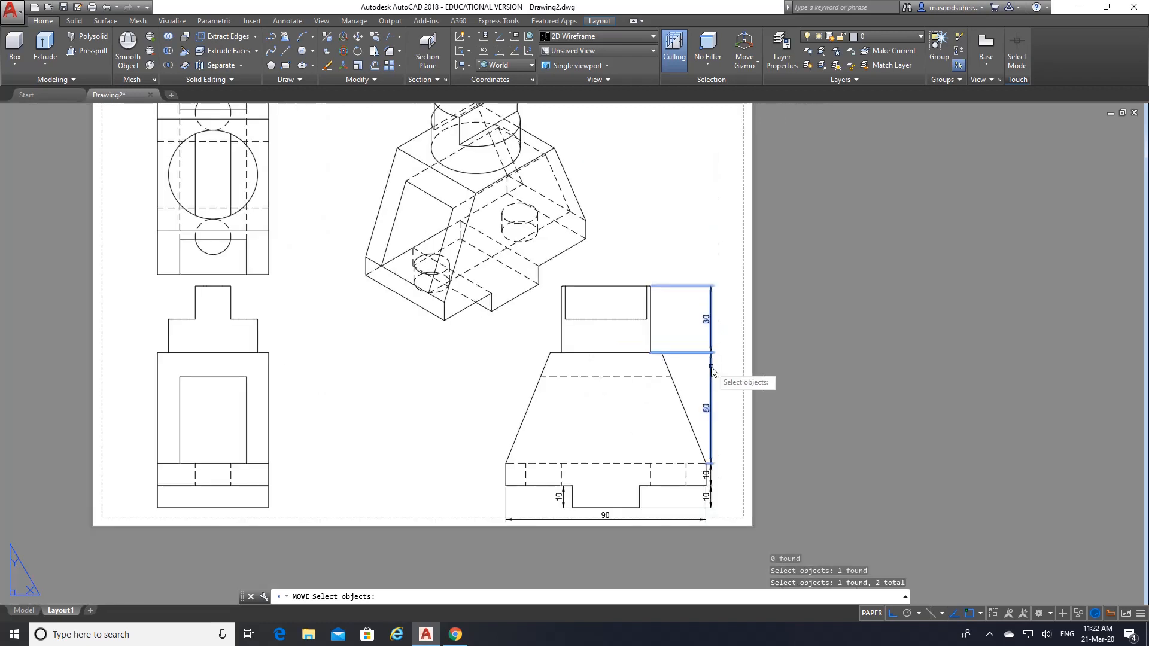
scroll(720, 517, up, 5)
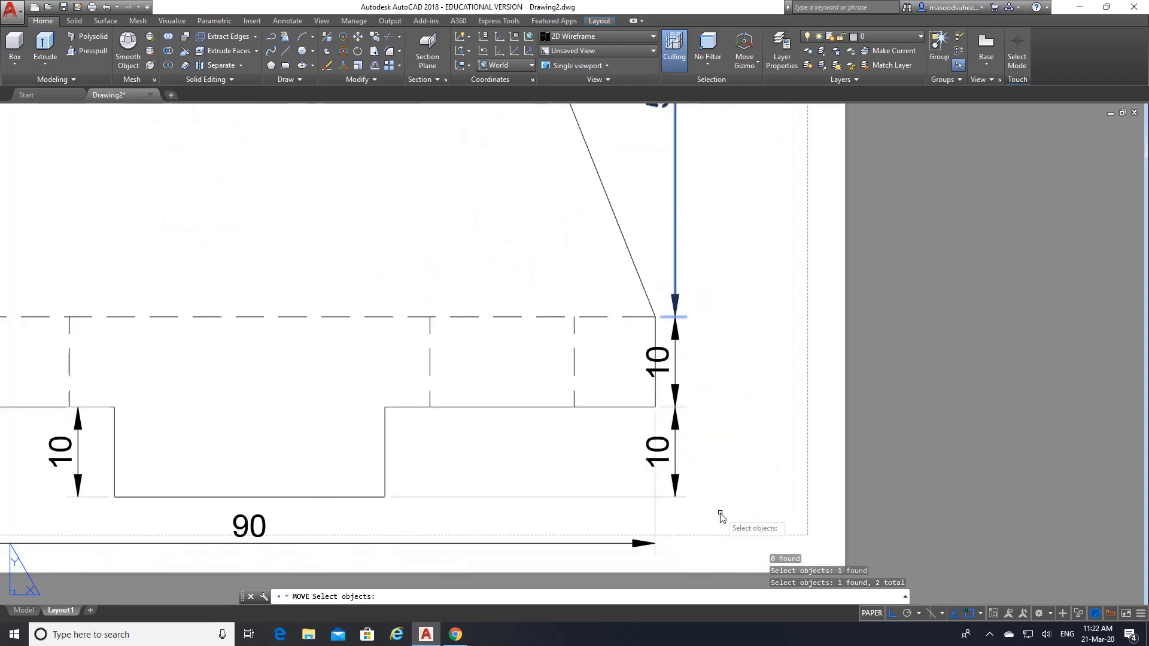
click(676, 365)
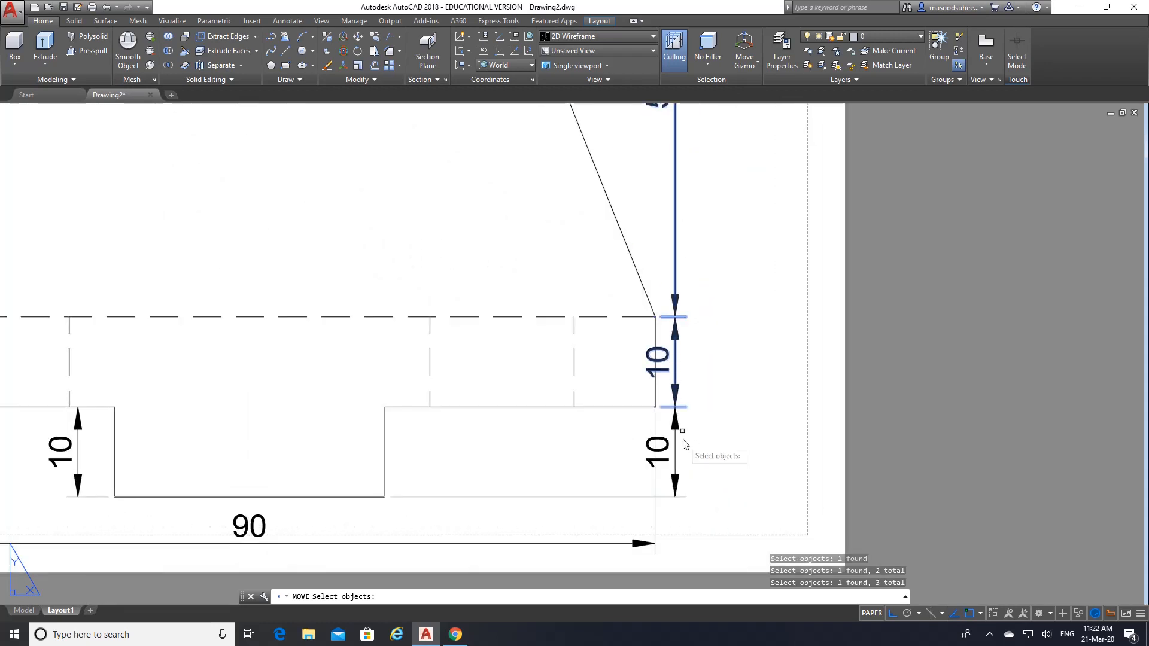
click(674, 461)
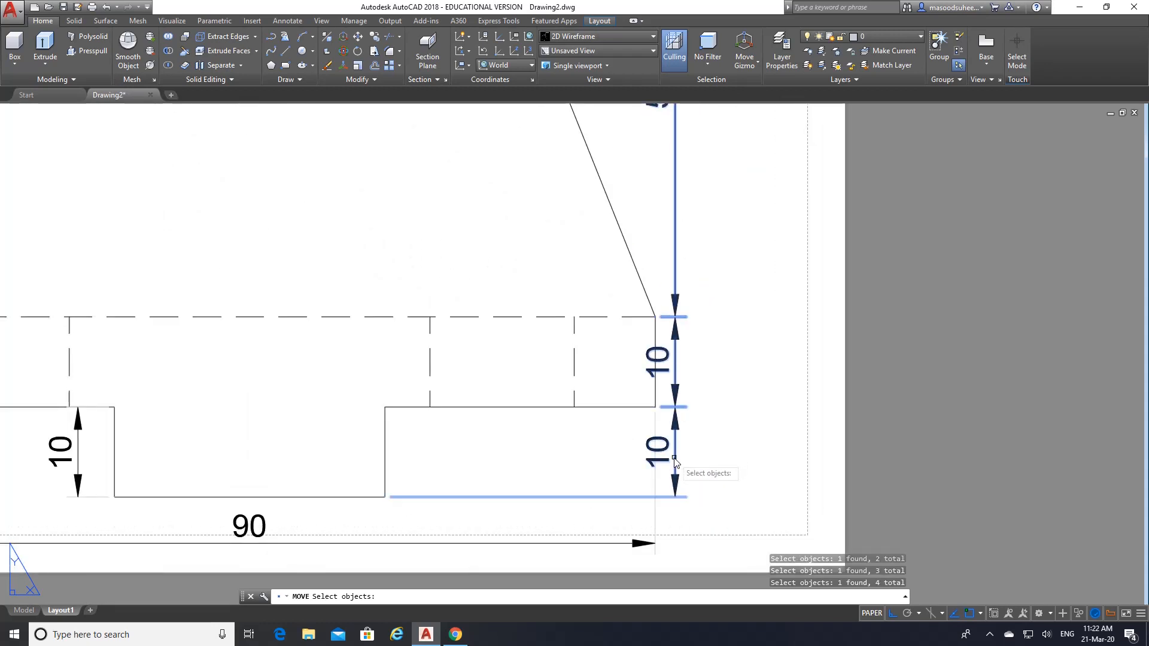
key(Return)
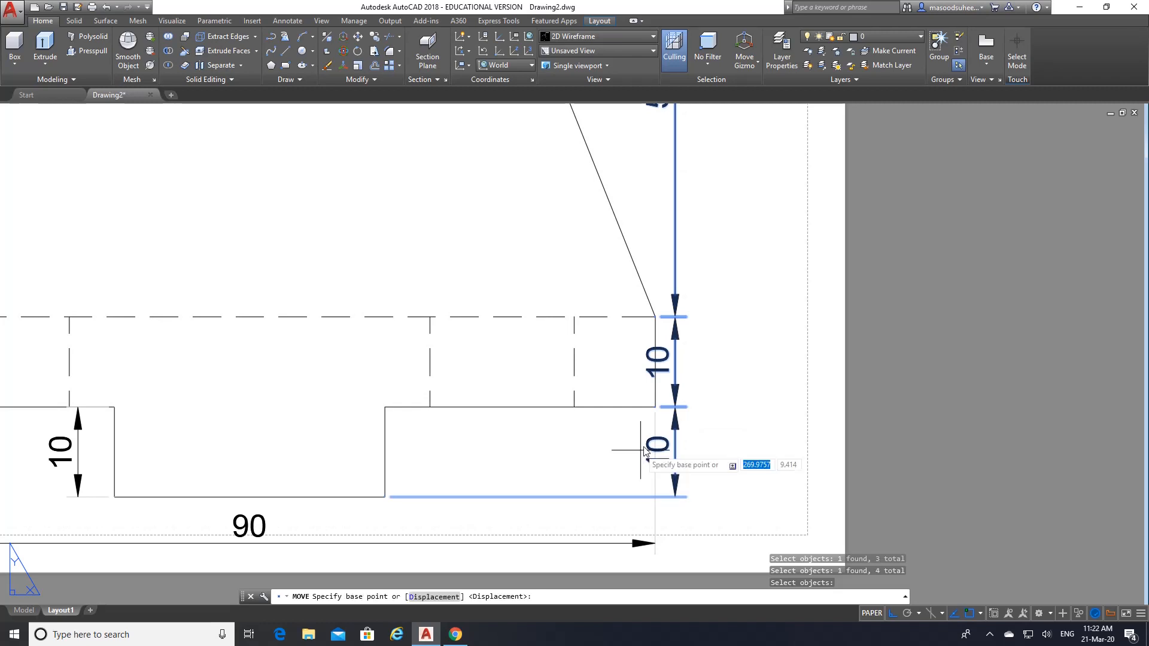
click(649, 452)
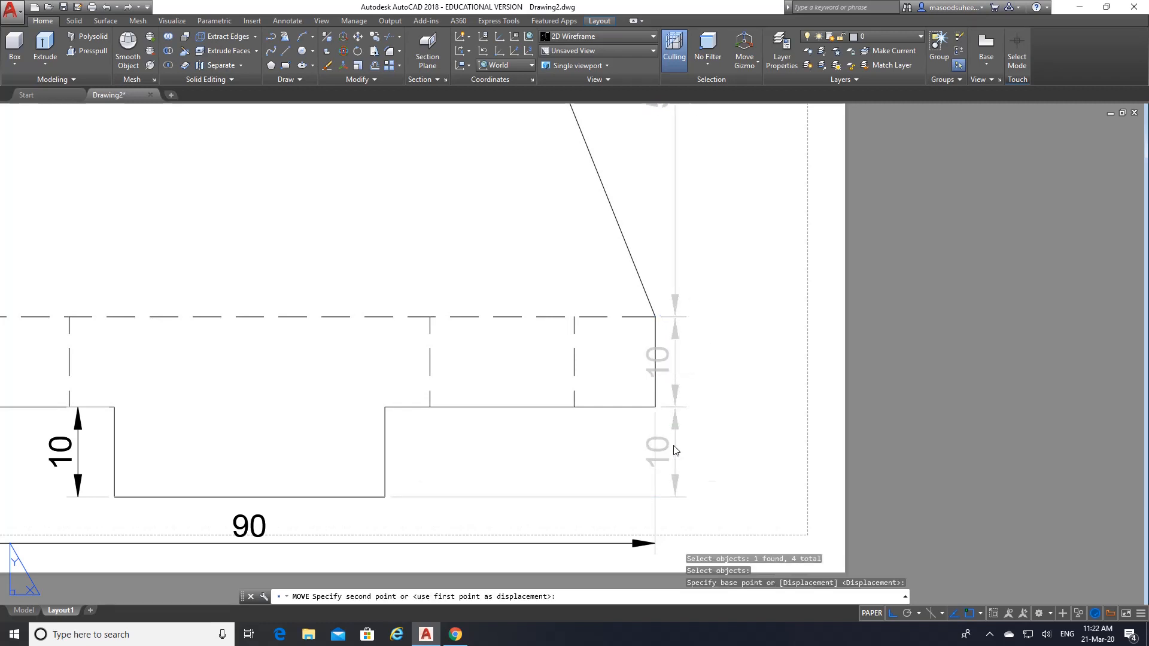
click(746, 476)
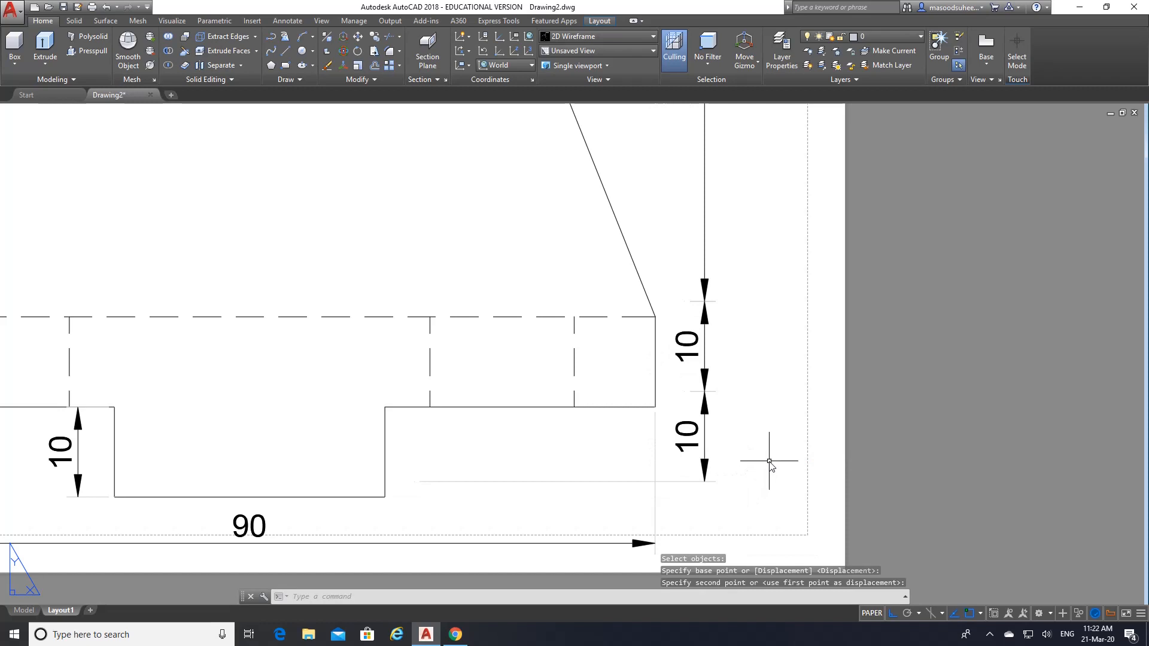
scroll(770, 462, up, 5)
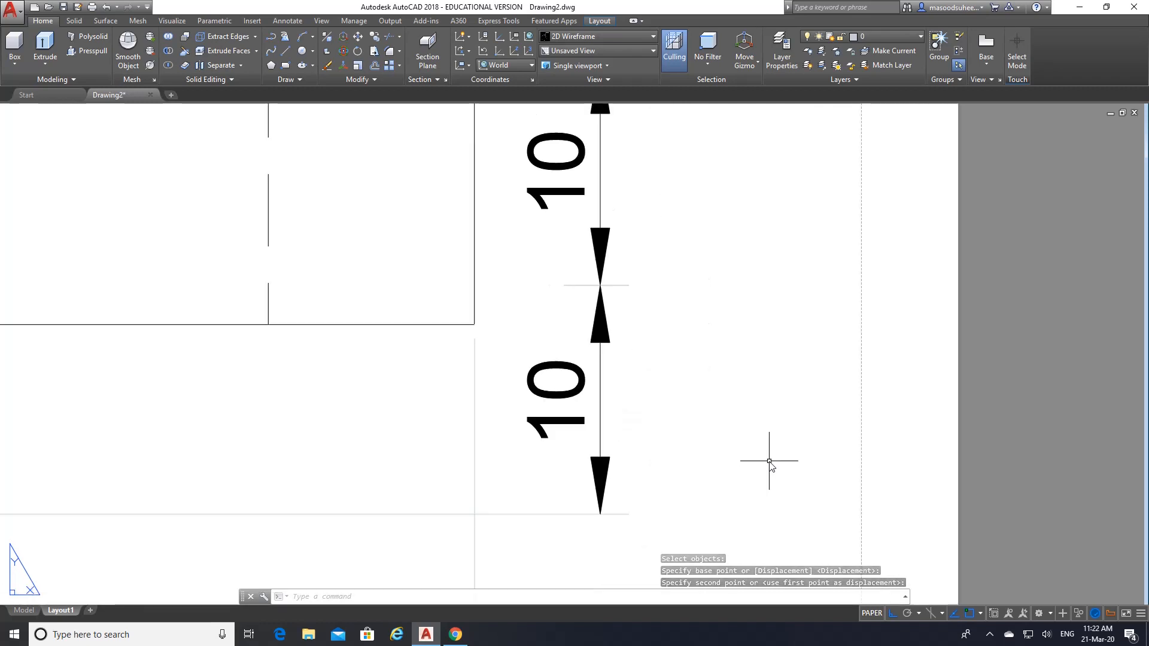
scroll(771, 464, up, 3)
scroll(770, 467, down, 7)
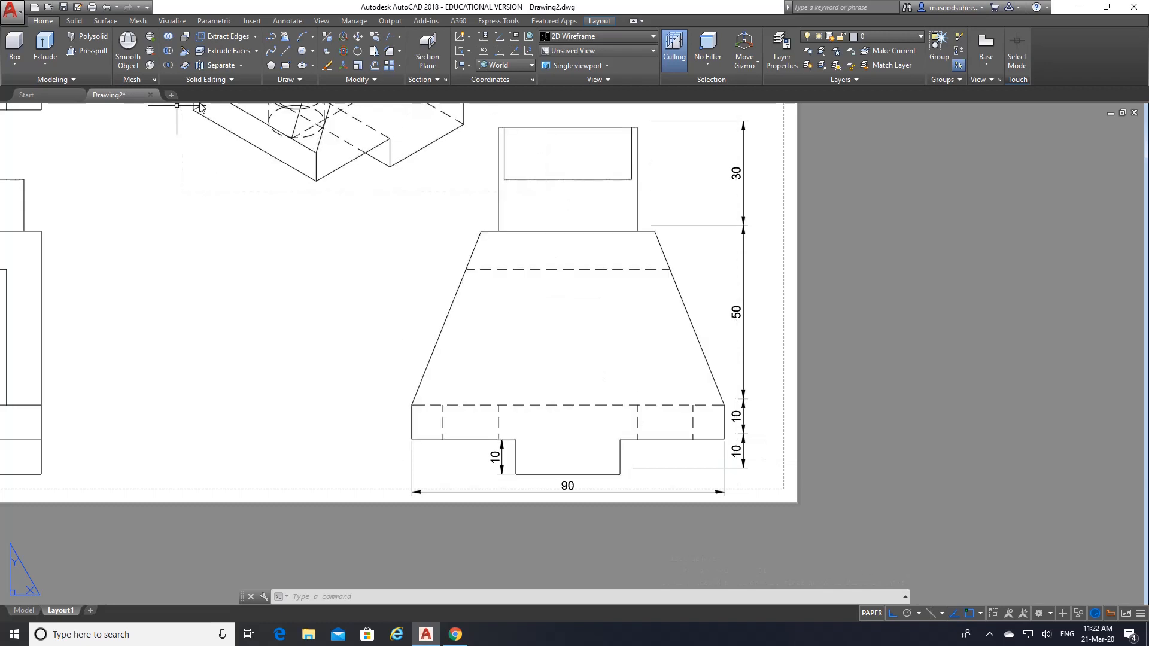
click(328, 68)
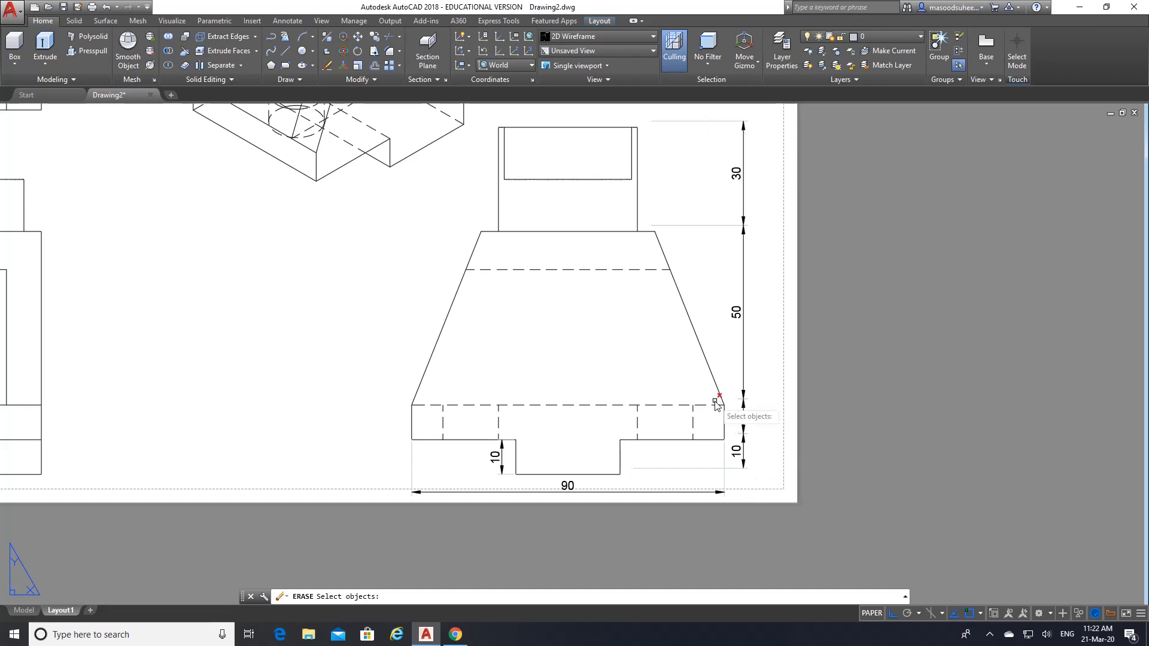
key(Escape)
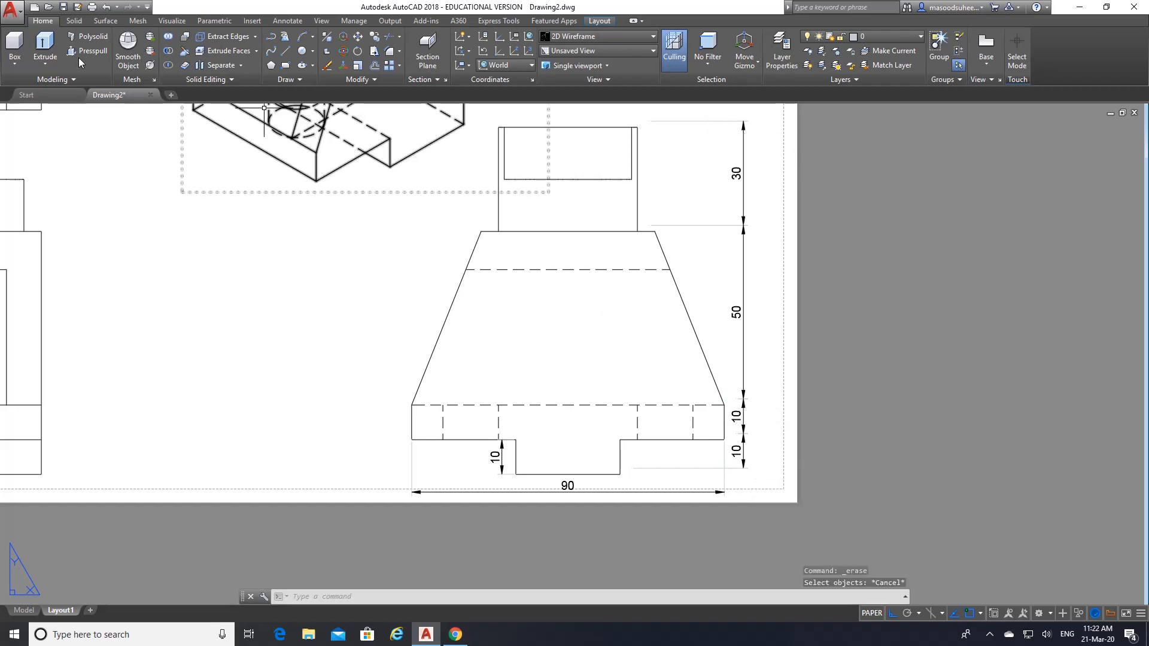
- Undo the dimension move, the continued dimensions and the upper cylinder's vertical dimension beside the side view
click(106, 9)
click(106, 9)
click(106, 9)
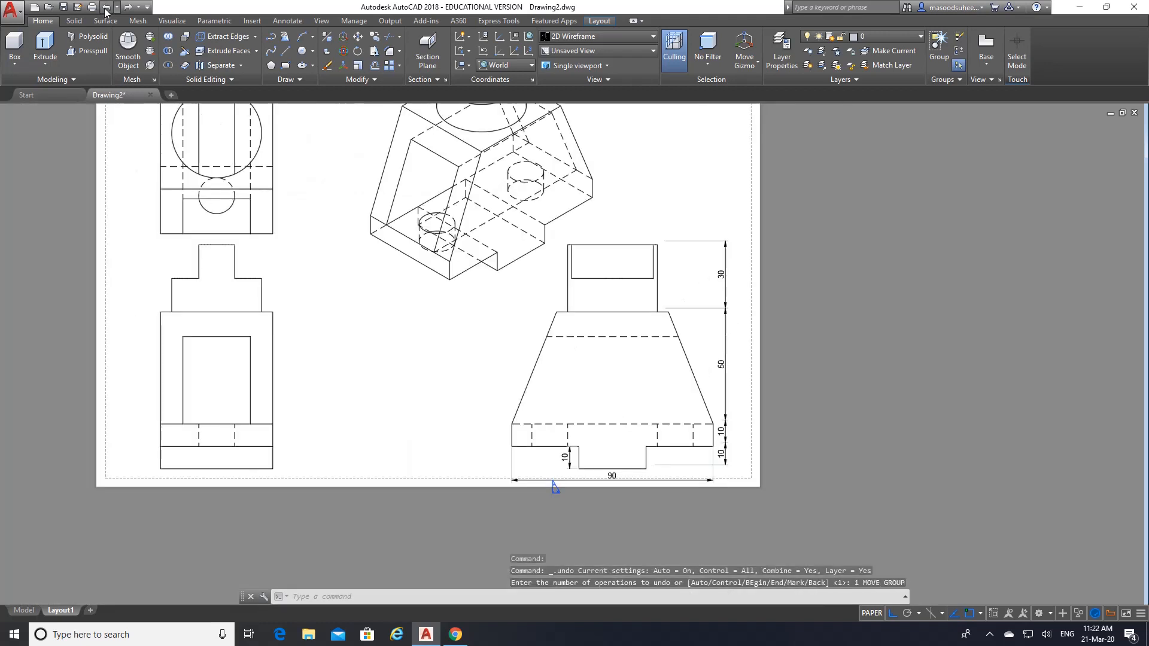
click(106, 9)
click(106, 9)
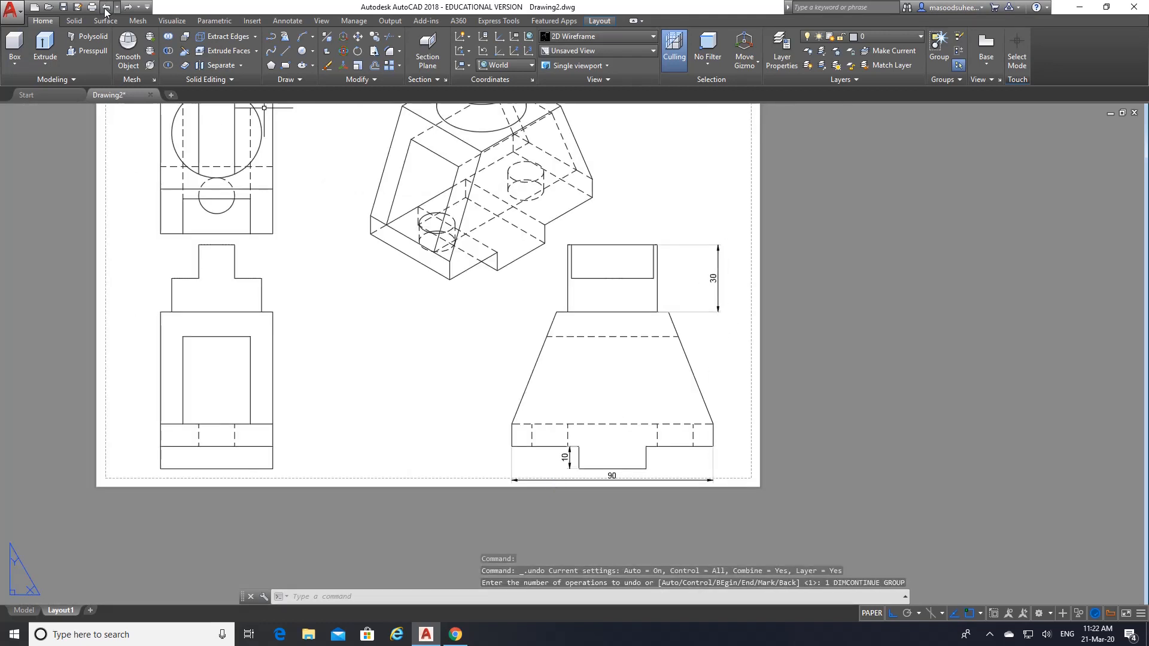
click(106, 9)
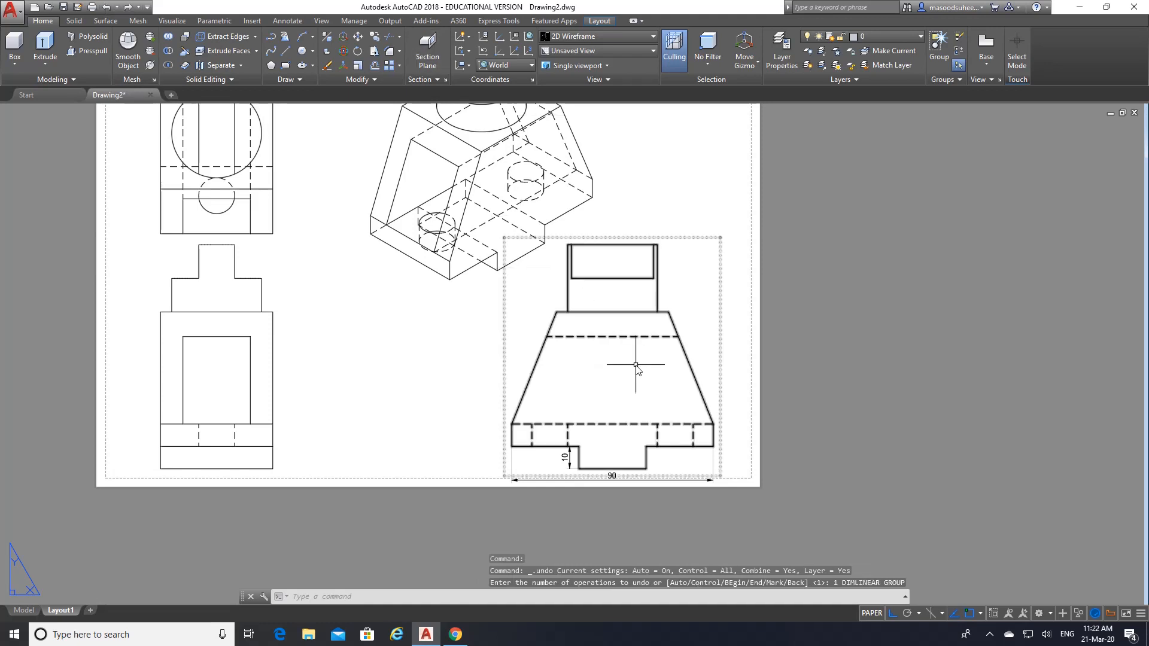
- Add a vertical dimension for the upper cylinder's full height, with its line clear outside the base's right edge in the side view
scroll(636, 365, up, 2)
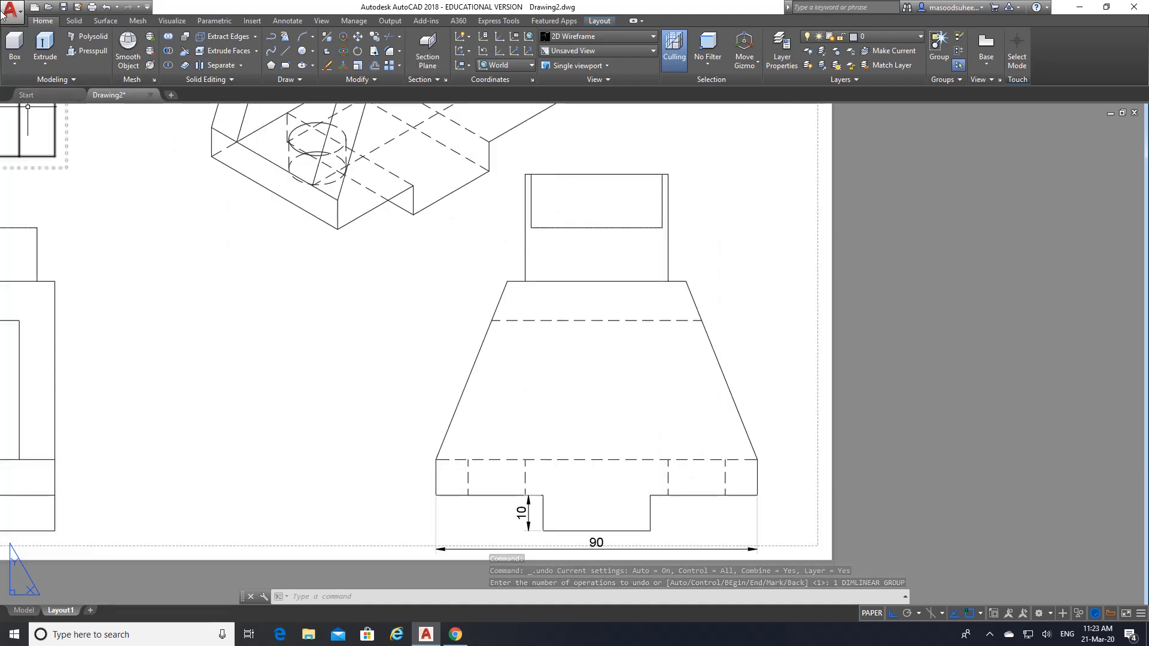
click(279, 23)
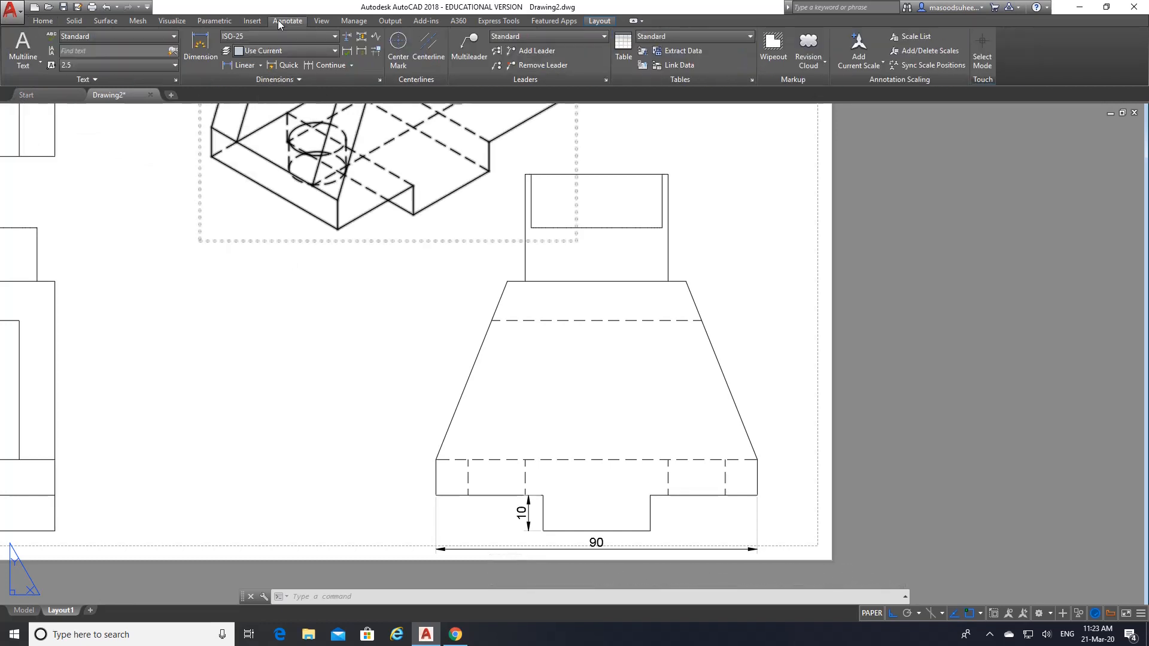
click(200, 48)
click(669, 174)
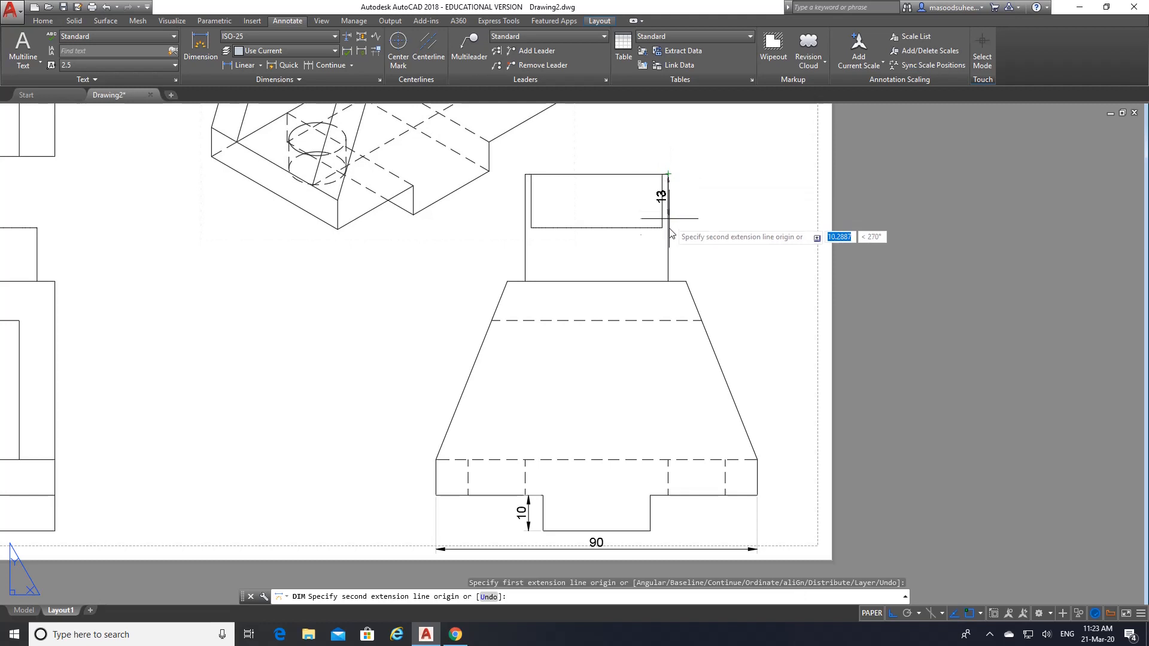
click(669, 282)
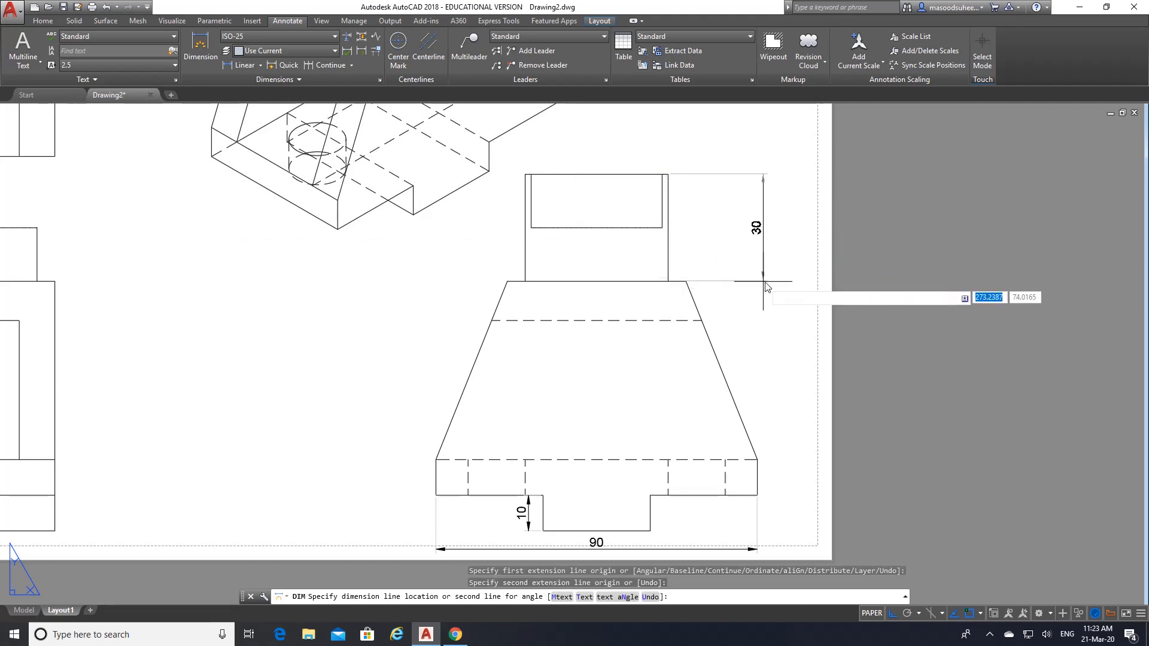
click(789, 289)
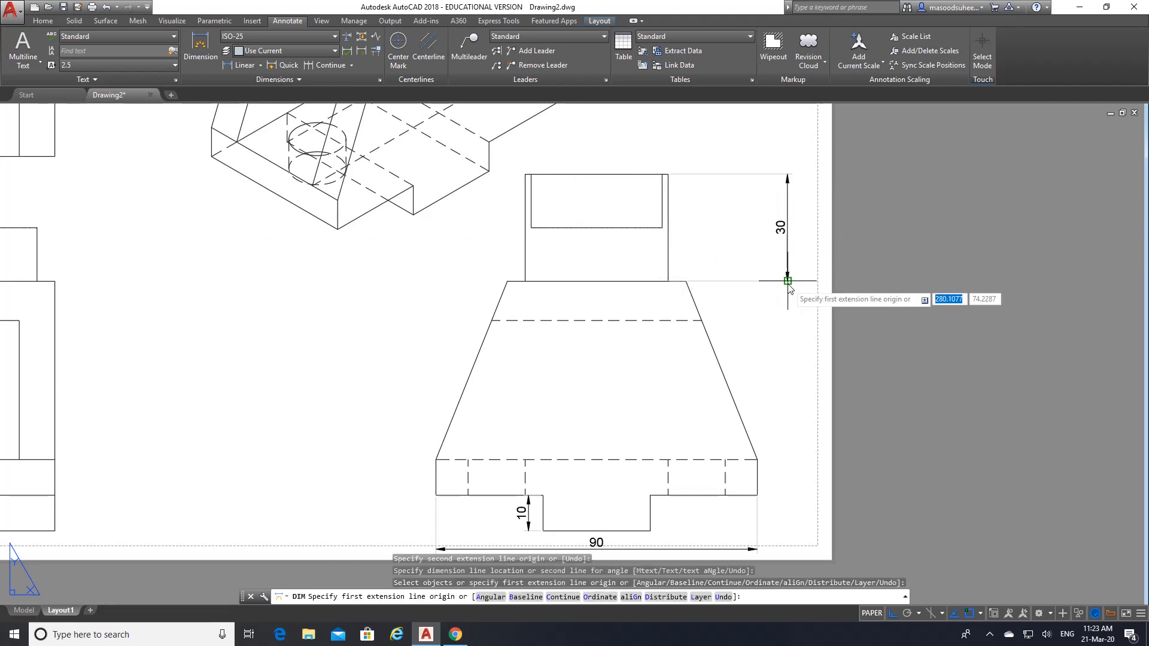
- Continue the vertical dimension chain in the side view to the base's upper corner, its lower corner and the bottom projection's underside
click(312, 65)
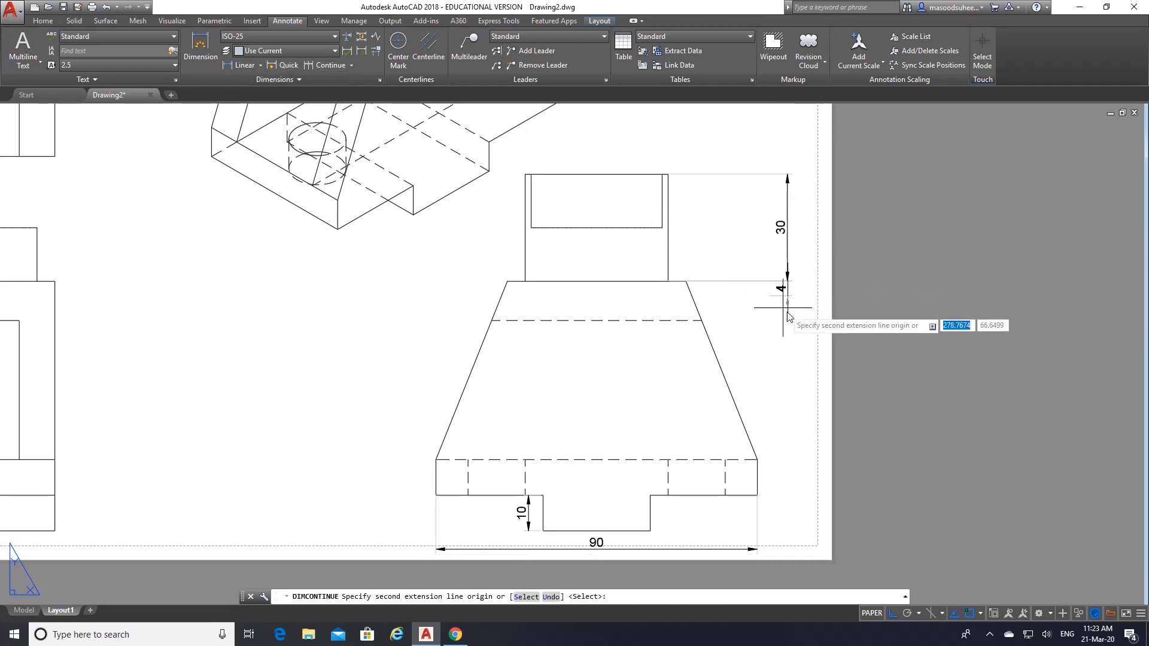
click(757, 460)
click(757, 496)
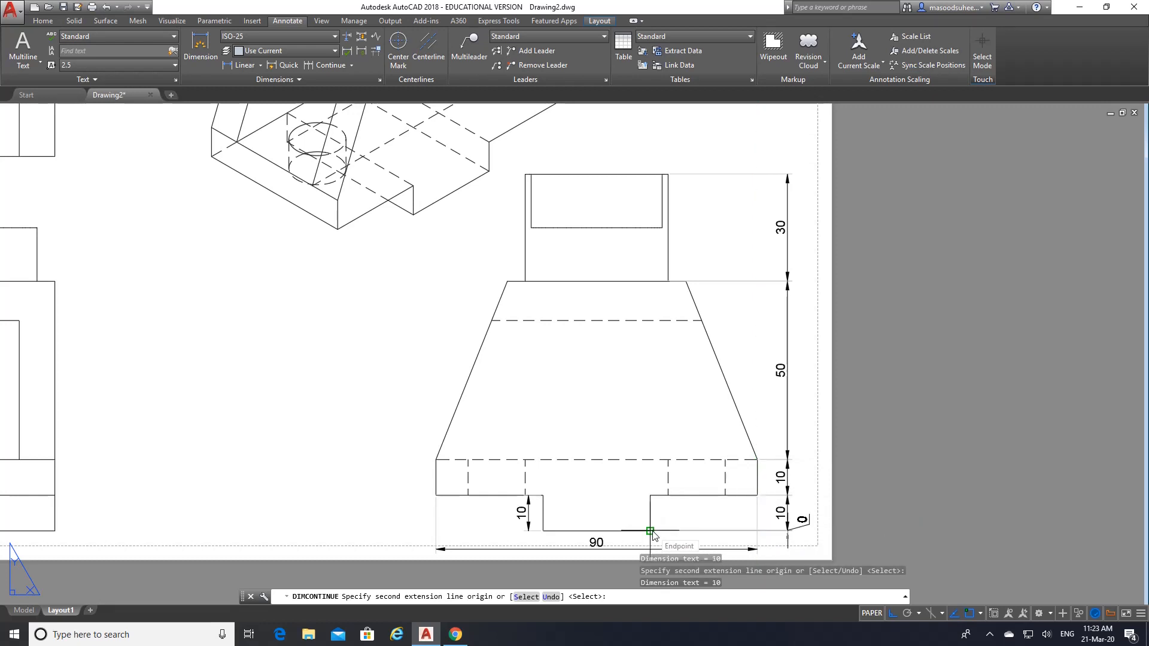
key(Return)
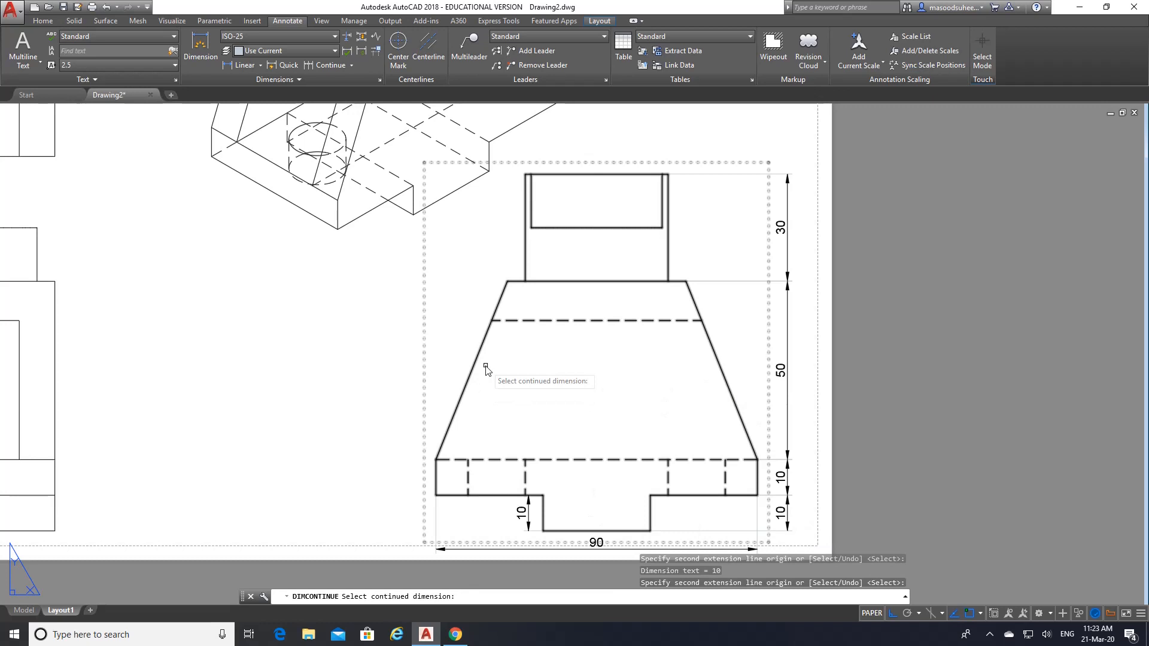
- Dimension the bottom projection's width in the side view, placing the dimension line inside the projection just above its lower edge
scroll(515, 235, down, 3)
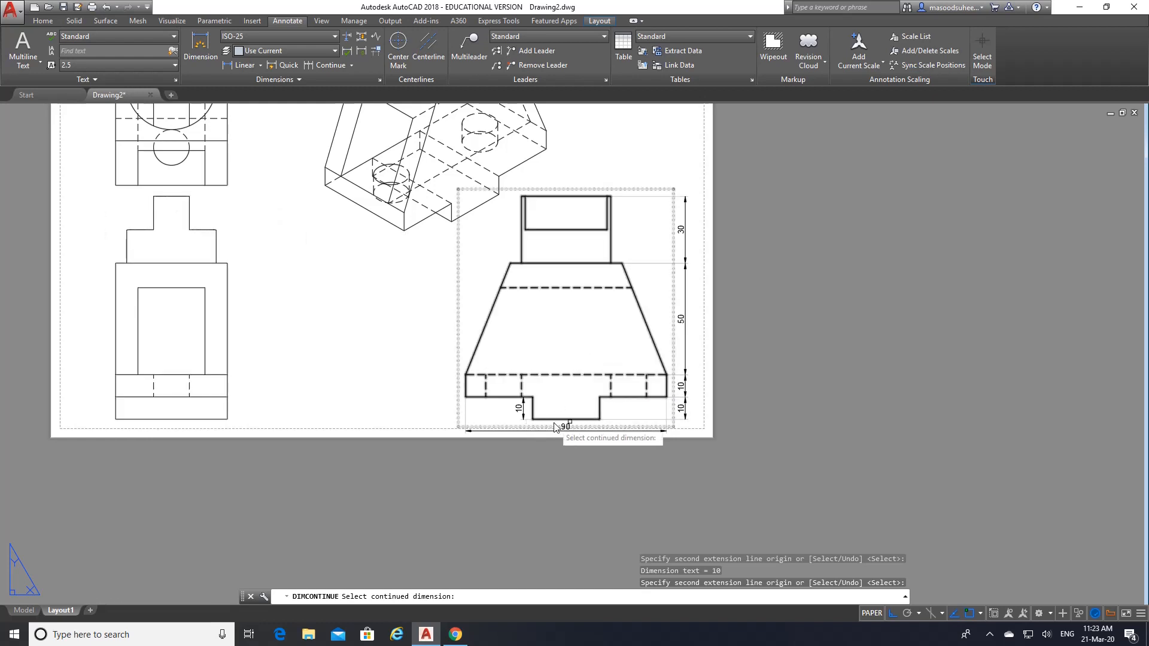
click(196, 41)
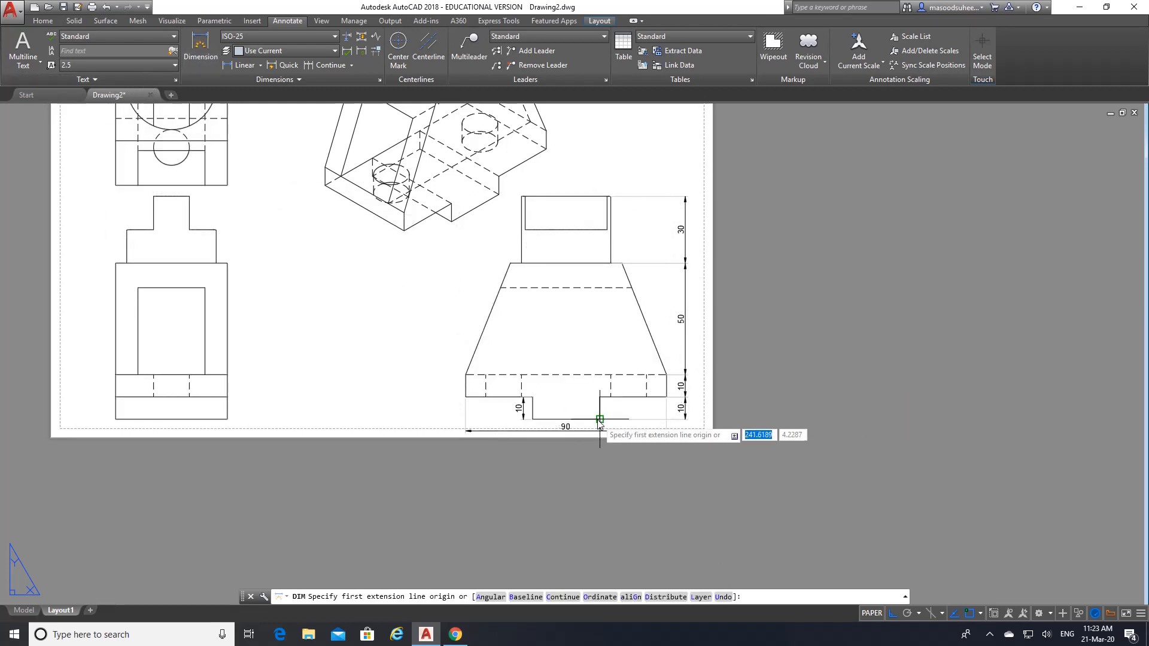
click(532, 419)
click(540, 418)
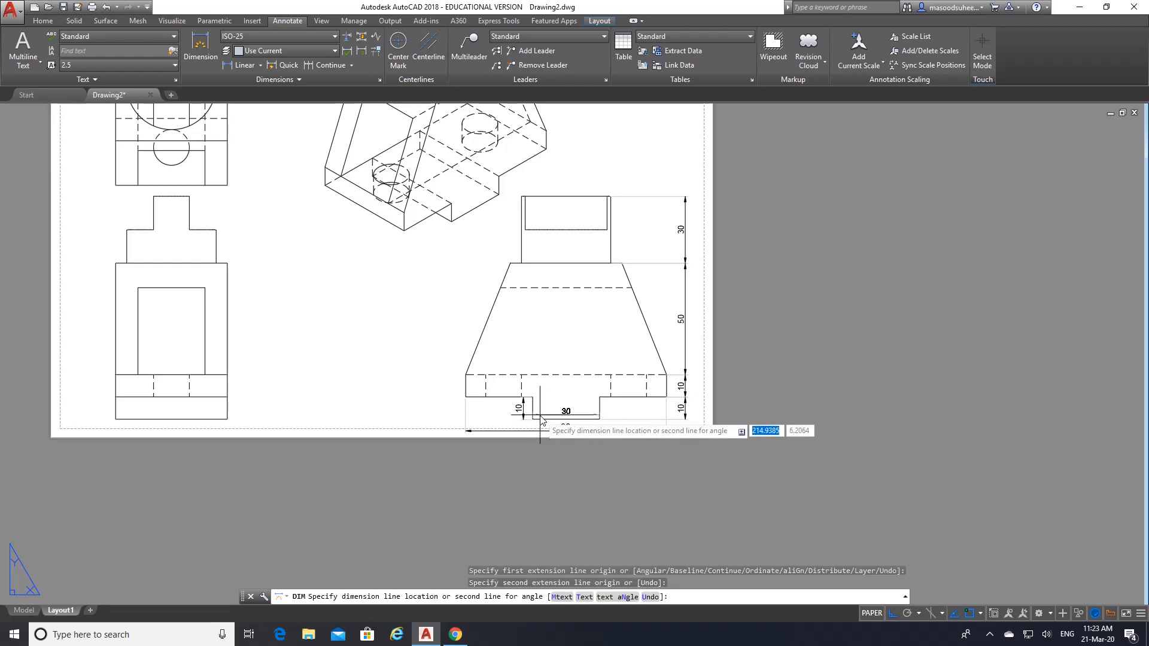
click(540, 410)
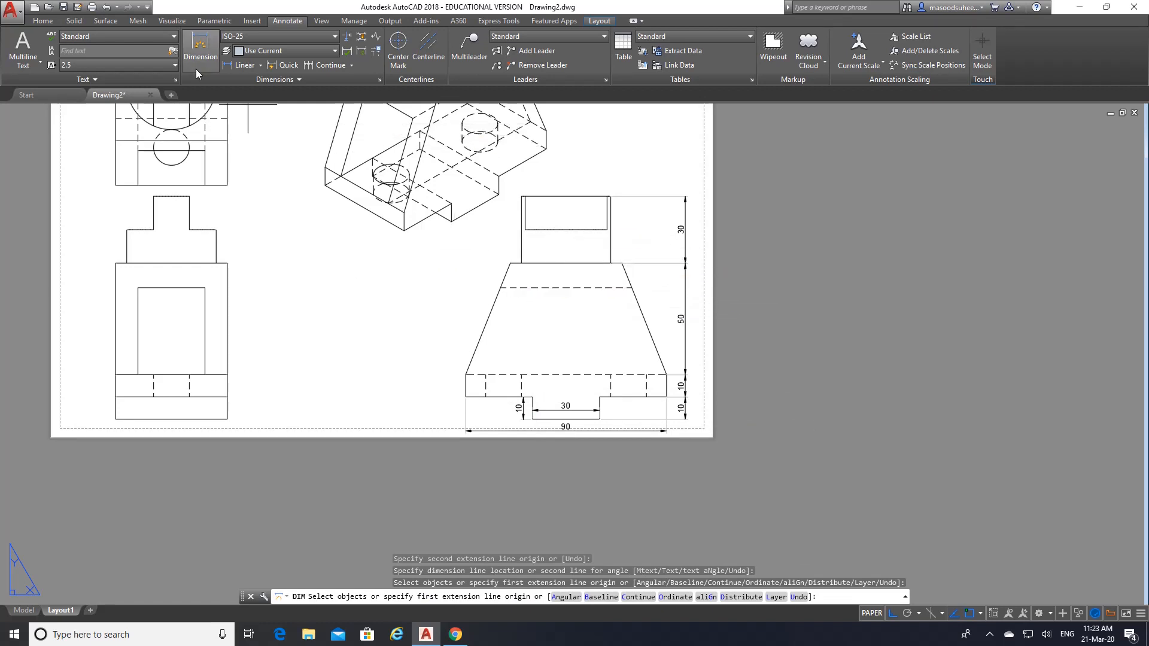
- Add a vertical dimension in the front view from the body's top edge to the rectangular opening's top edge, placed outside the right edge
click(202, 42)
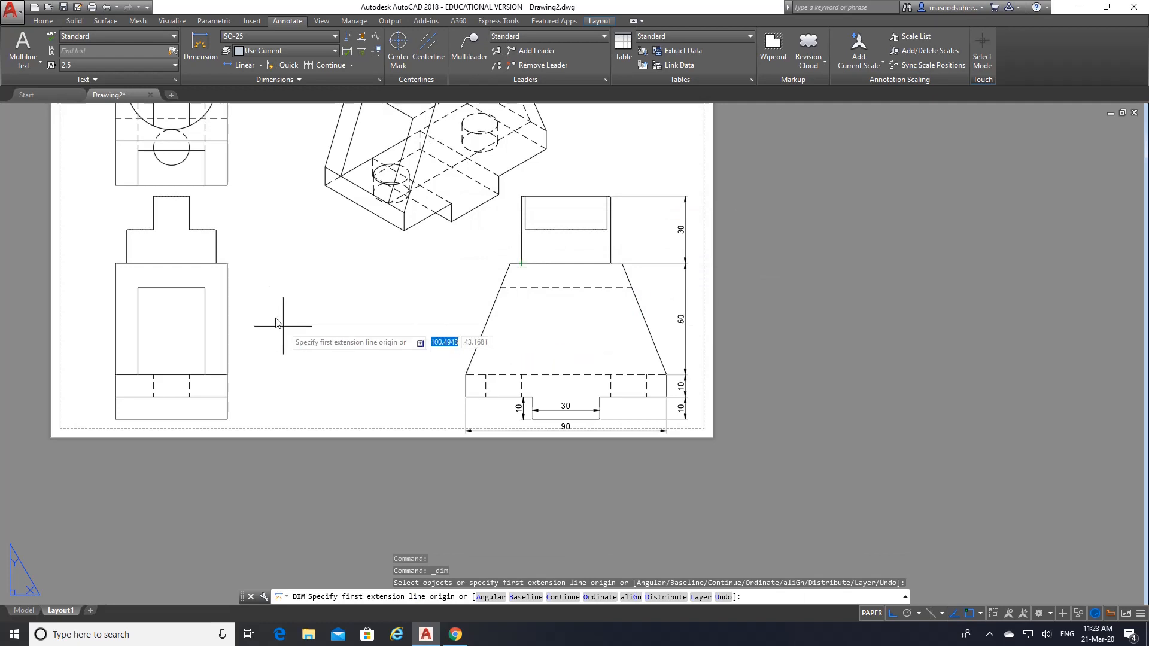
click(225, 263)
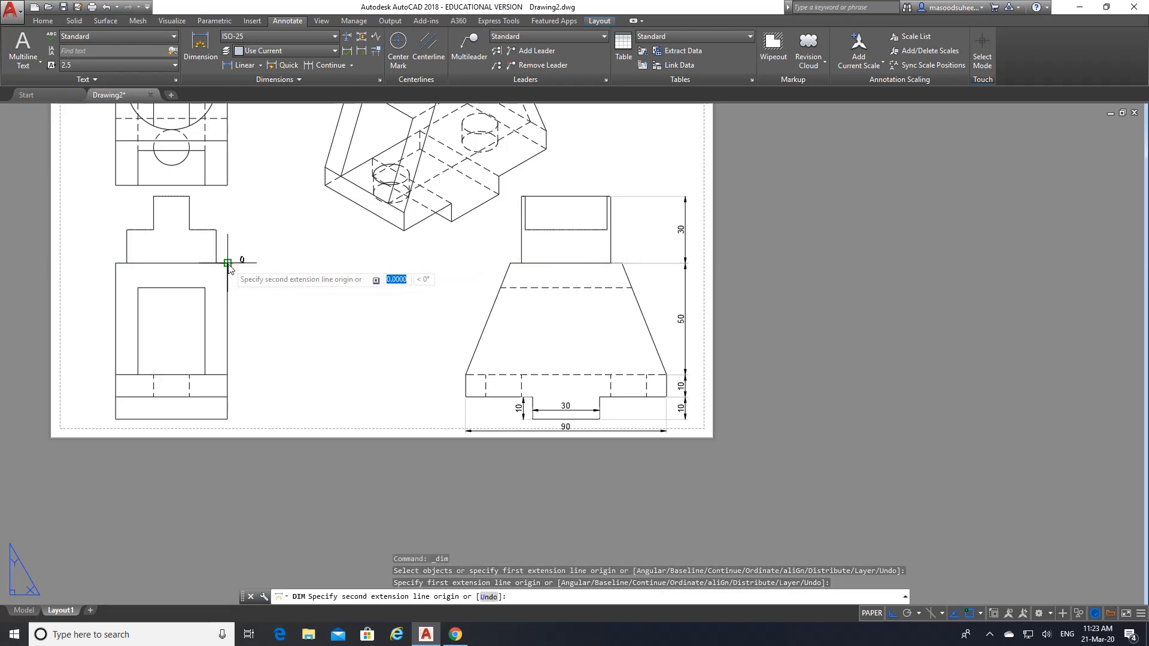
click(207, 295)
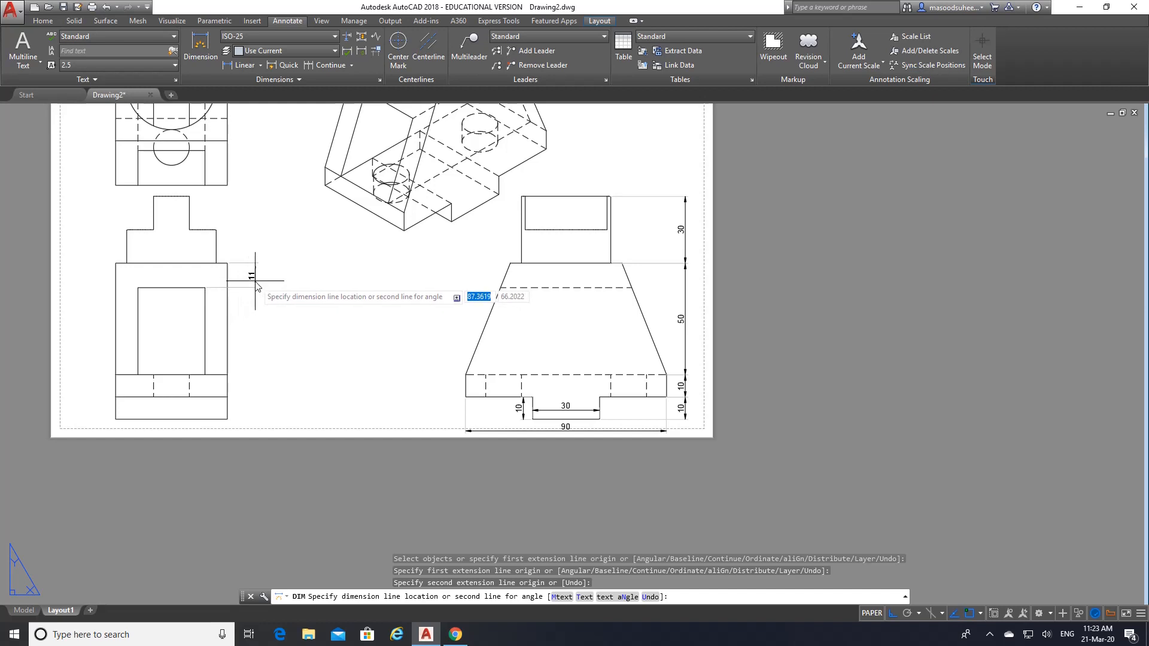
click(250, 287)
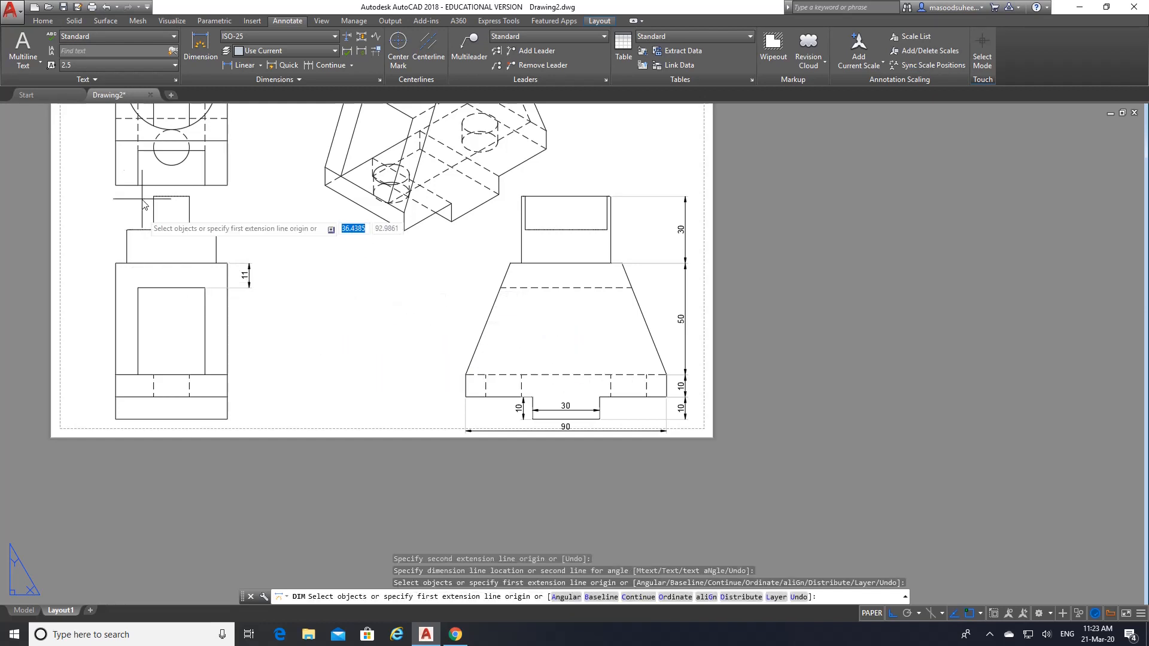
- Add aligned vertical dimensions for the base plate's thickness and the bottom projection's height outside the front view's right edge
click(199, 46)
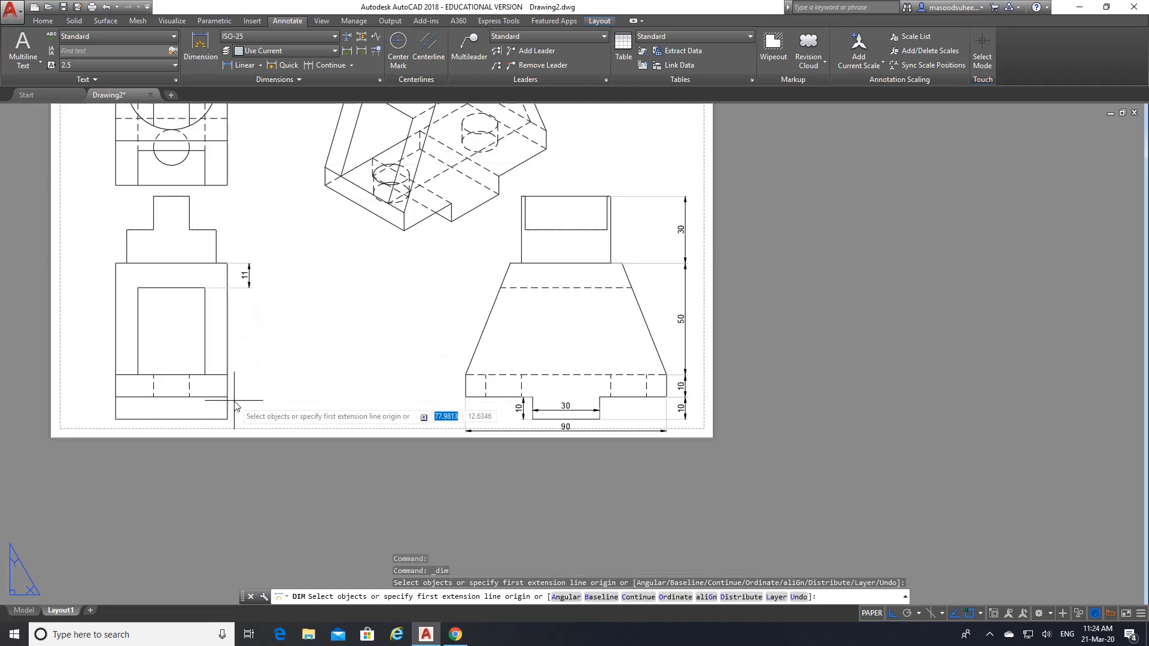
click(228, 397)
click(227, 376)
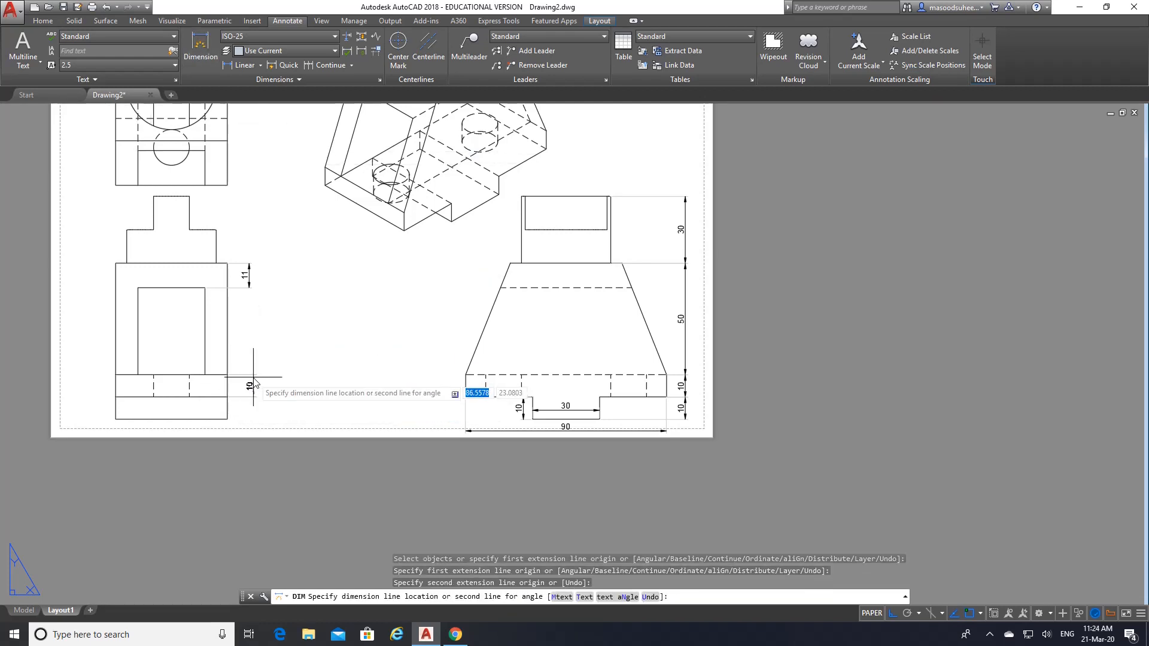
click(248, 383)
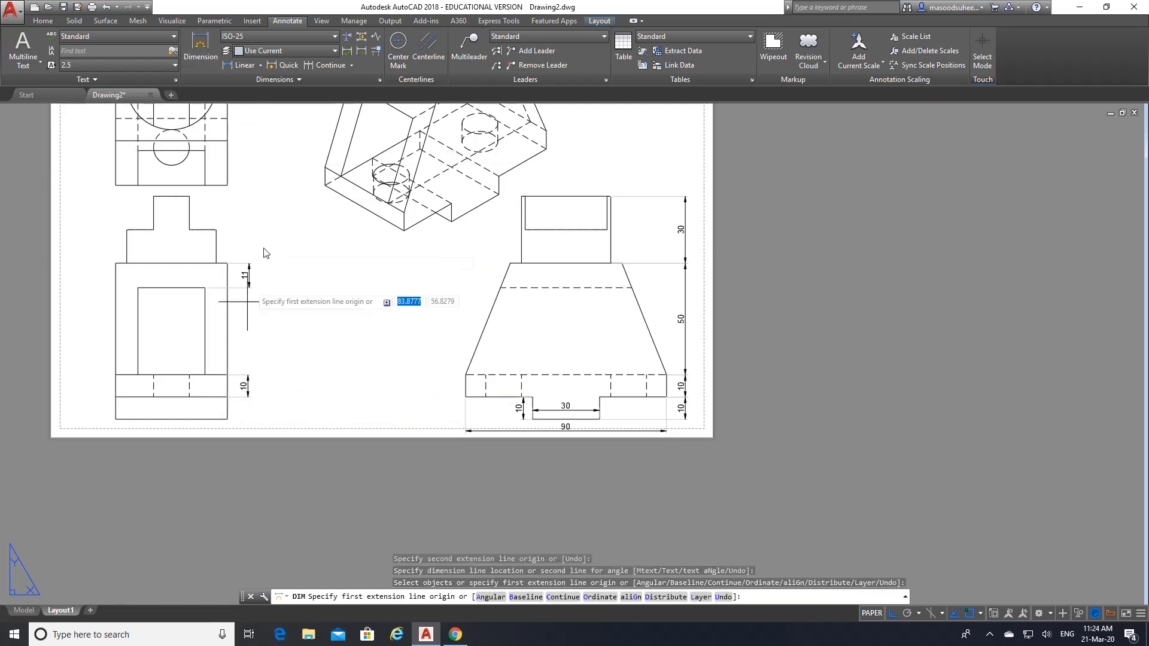
click(201, 46)
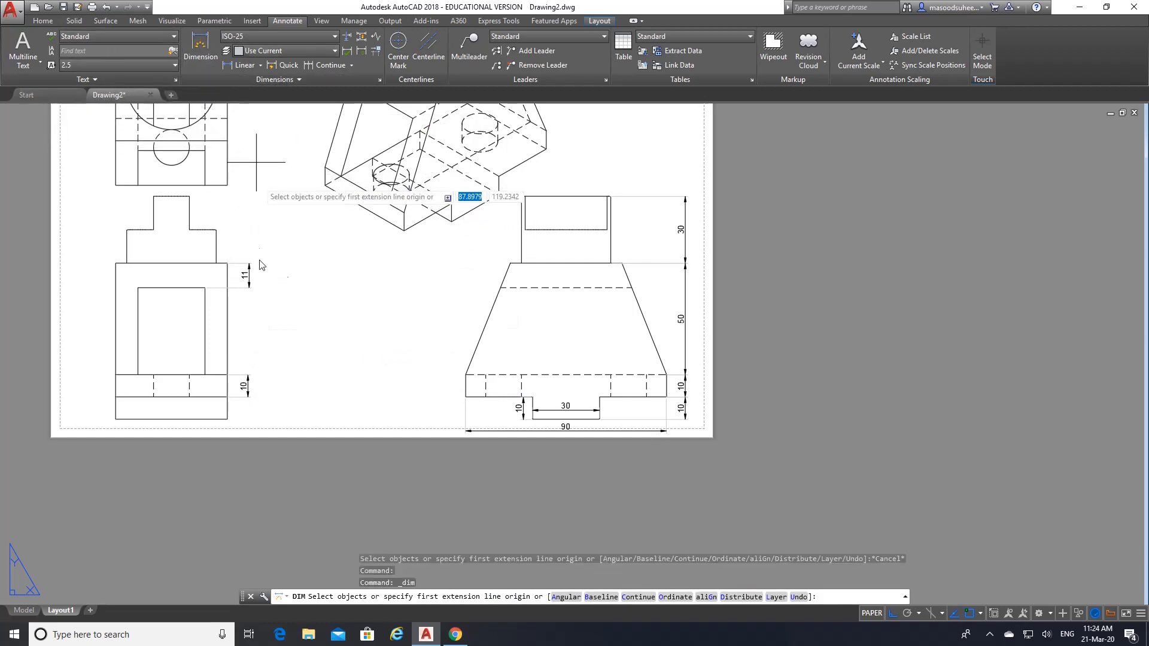
click(228, 419)
click(228, 397)
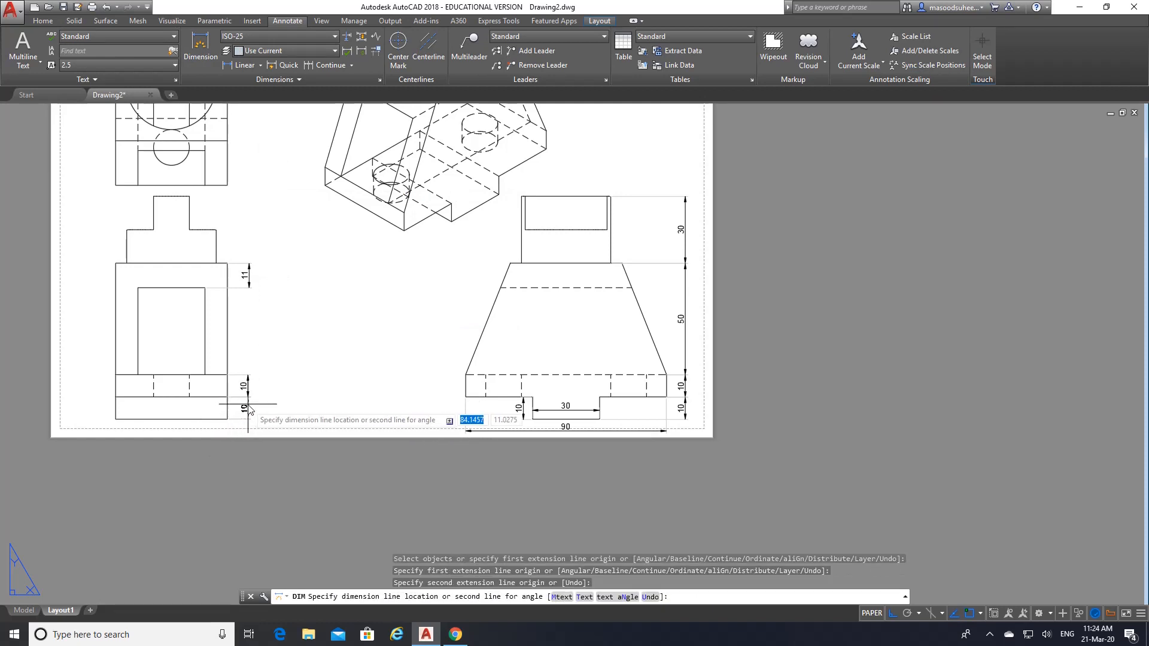
click(248, 407)
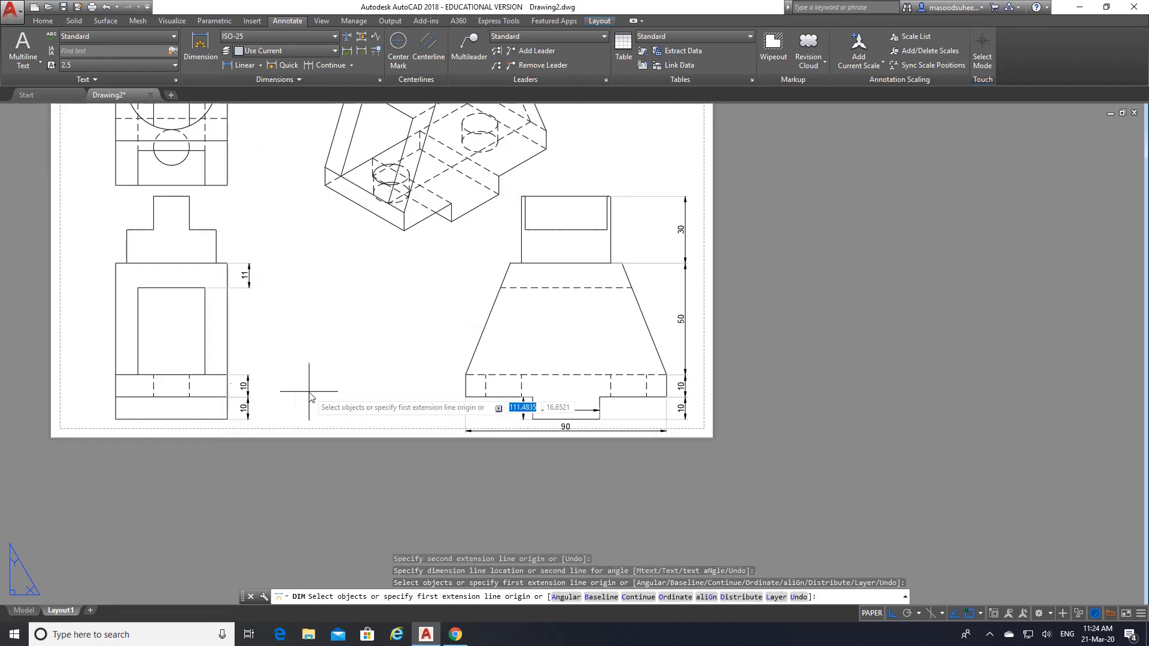
key(Return)
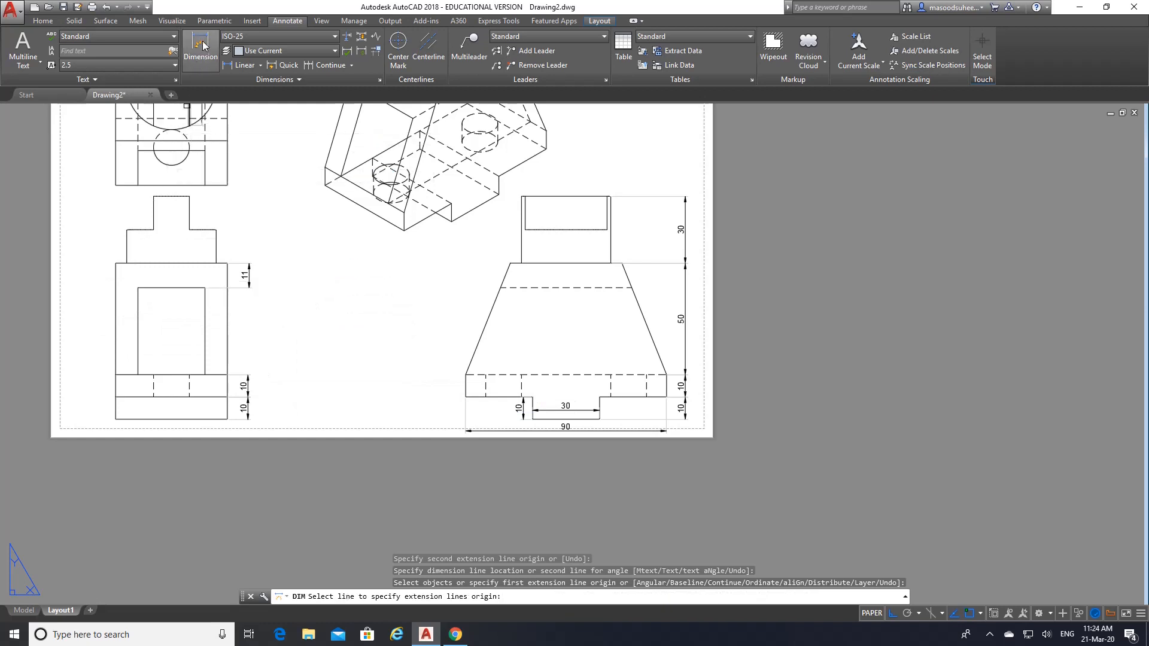
- Dimension the rectangular opening's width in the front view, placing the dimension along the opening's top edge
click(203, 45)
click(204, 288)
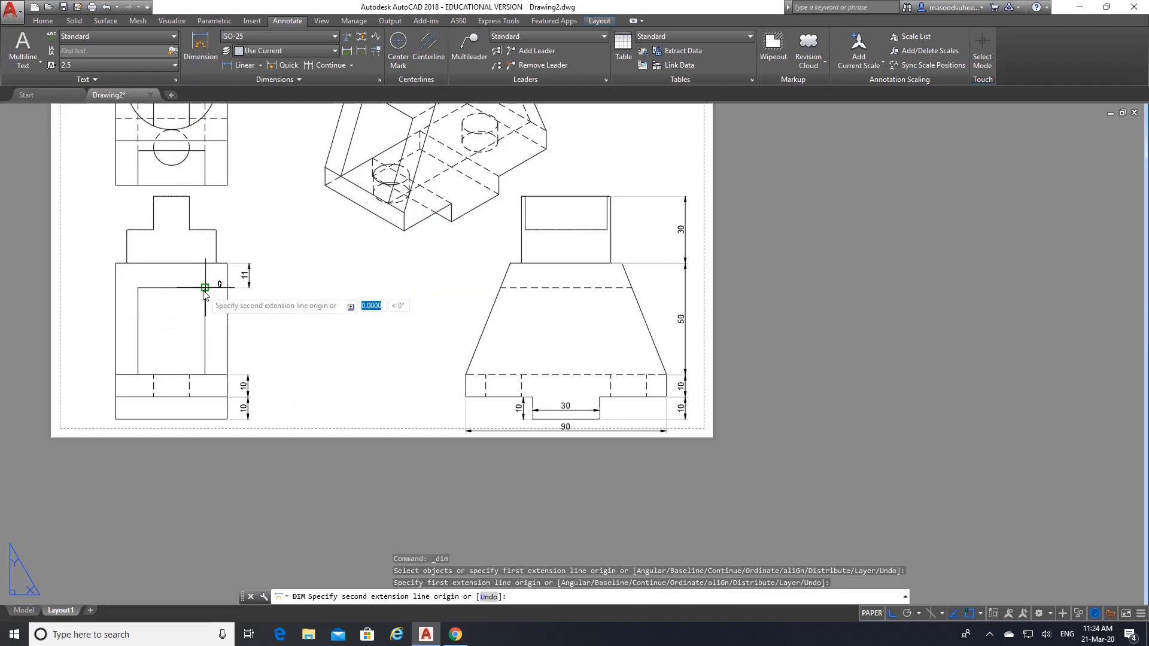
click(138, 288)
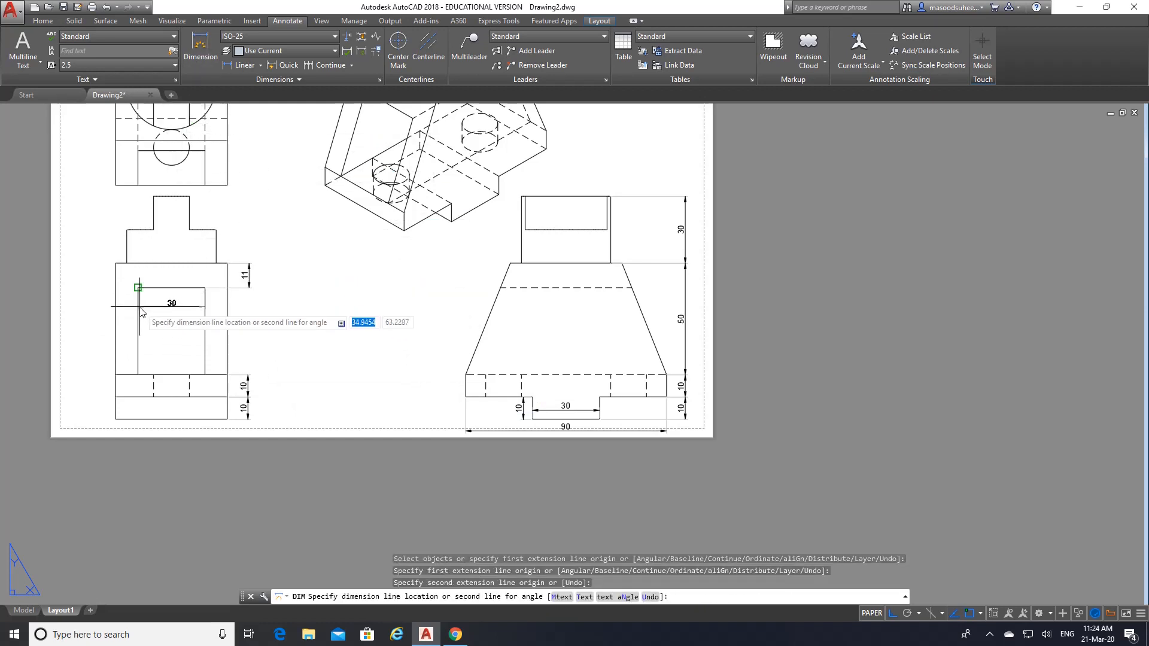
click(141, 310)
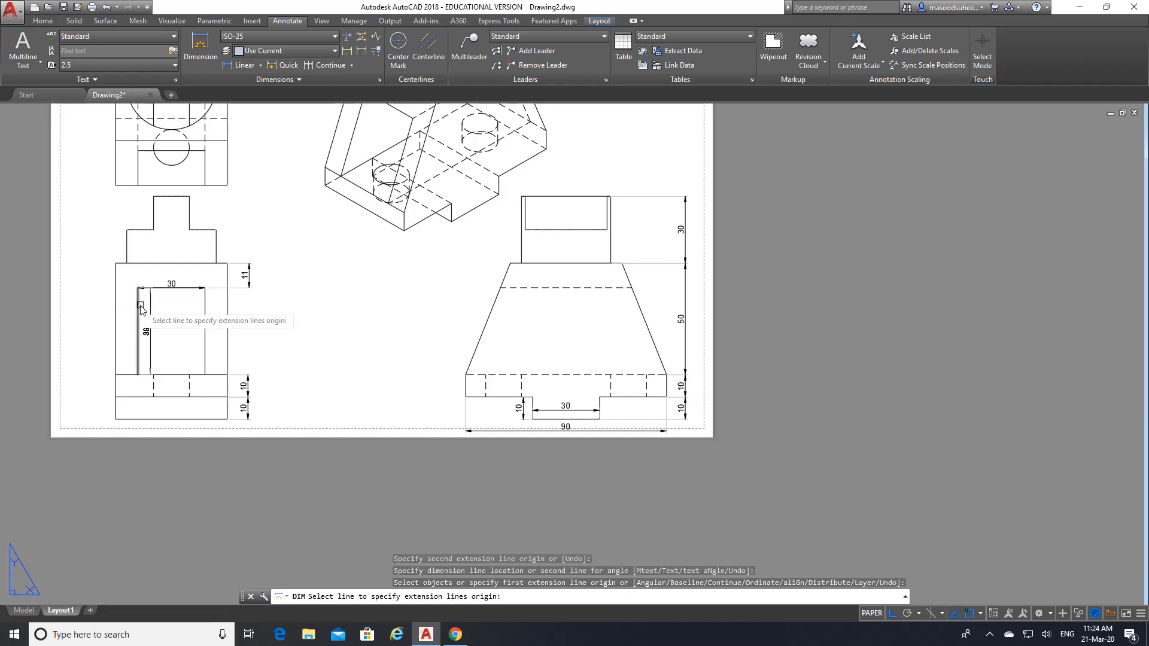
key(Escape)
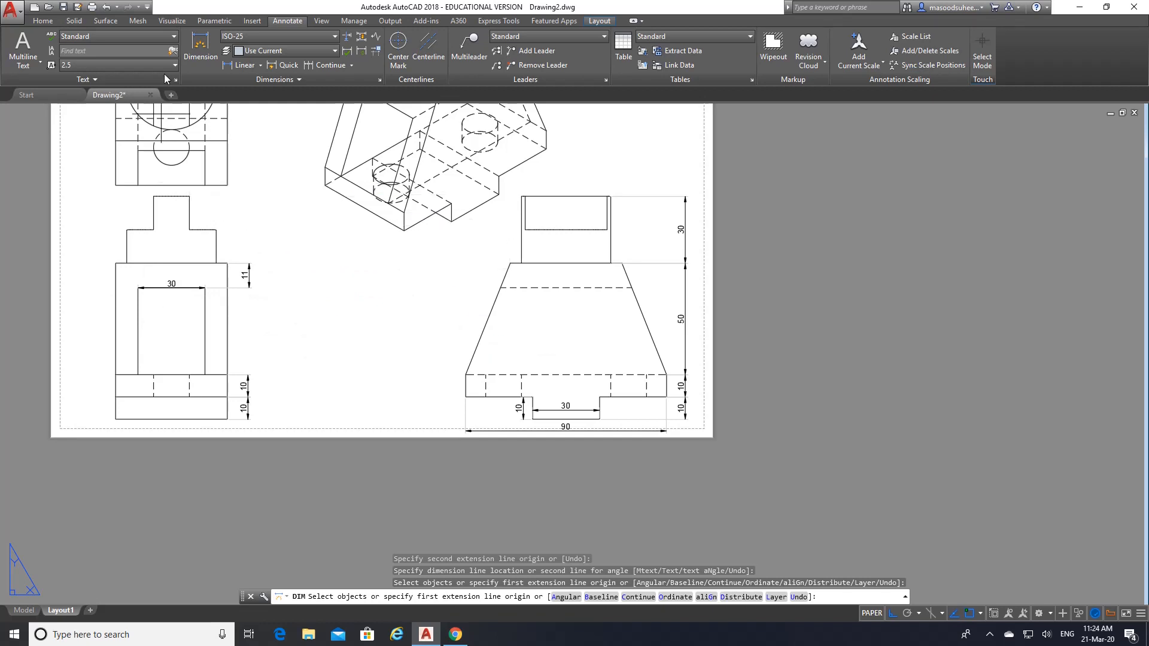
- Dimension the front view's height from the body's top edge to the bottom edge, placing the dimension line outside the left edge
click(201, 43)
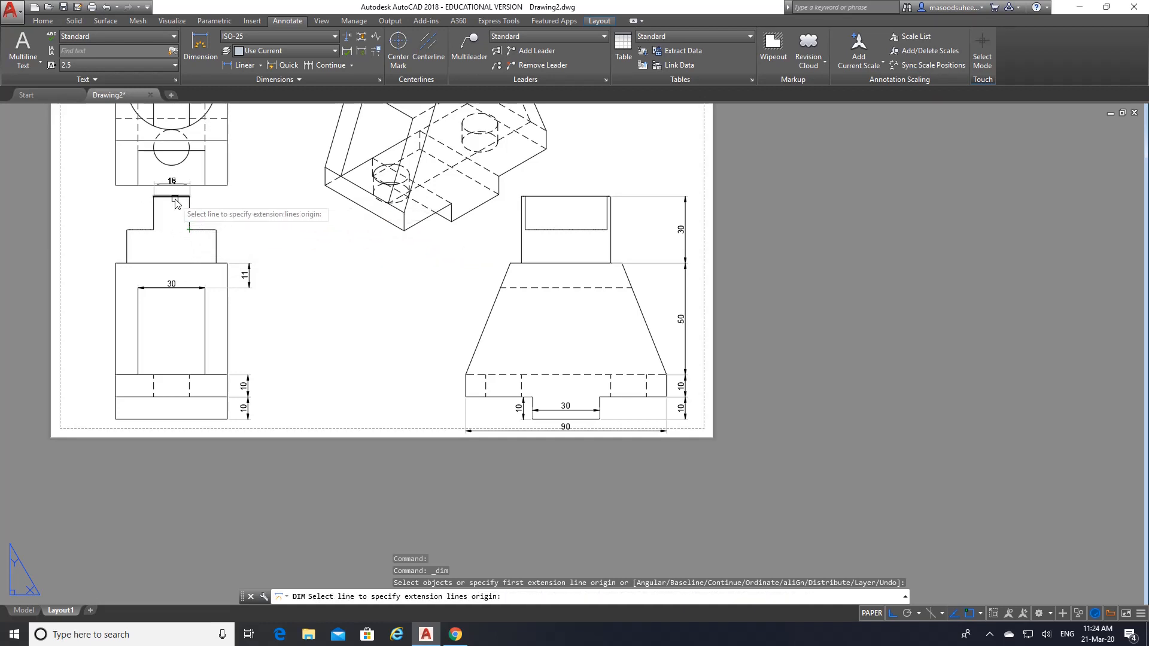
click(116, 263)
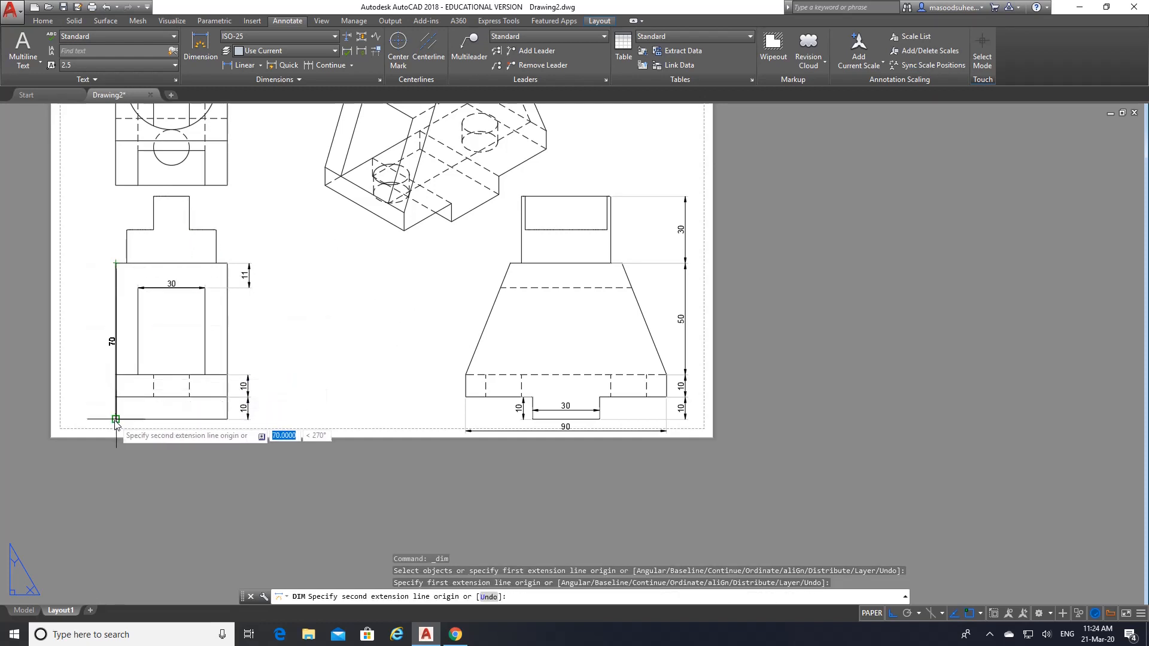
click(116, 419)
click(97, 341)
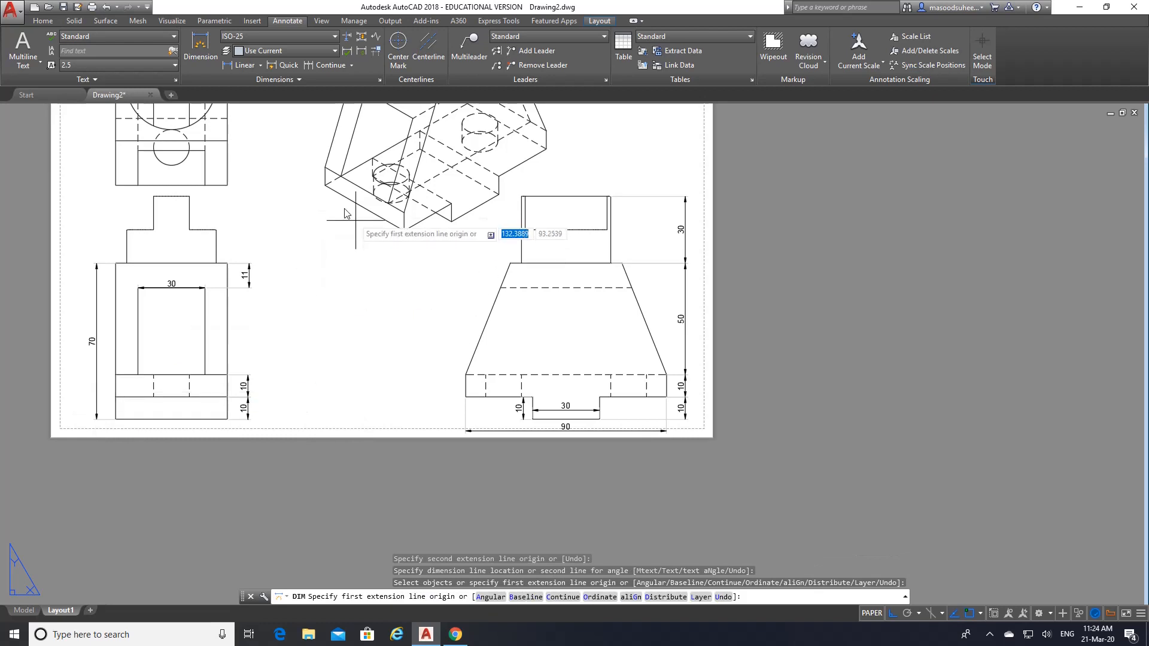
scroll(345, 213, down, 2)
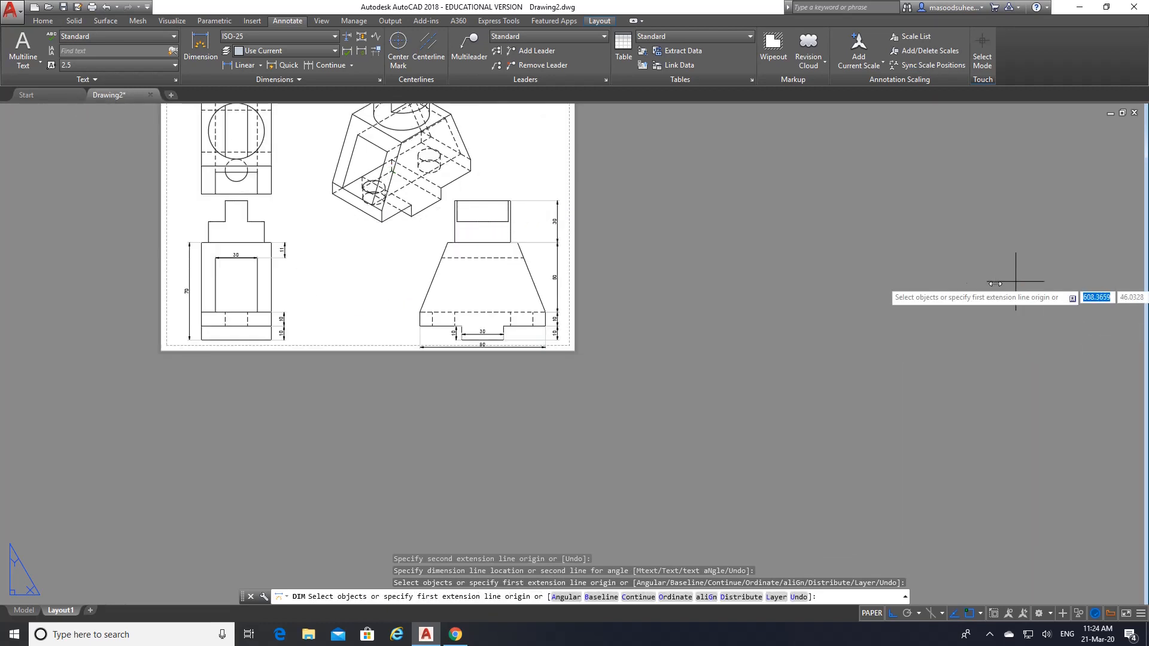
key(Escape)
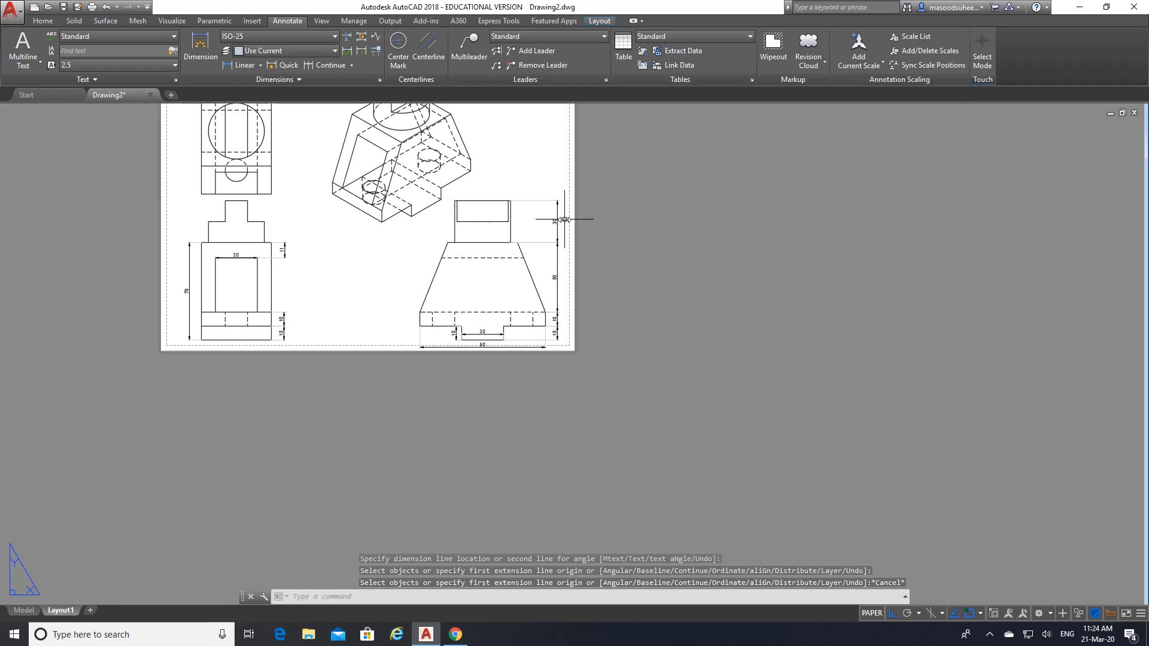
- Dimension the top view's overall width, placing the dimension line just above its upper edge
scroll(617, 163, down, 2)
scroll(617, 163, up, 8)
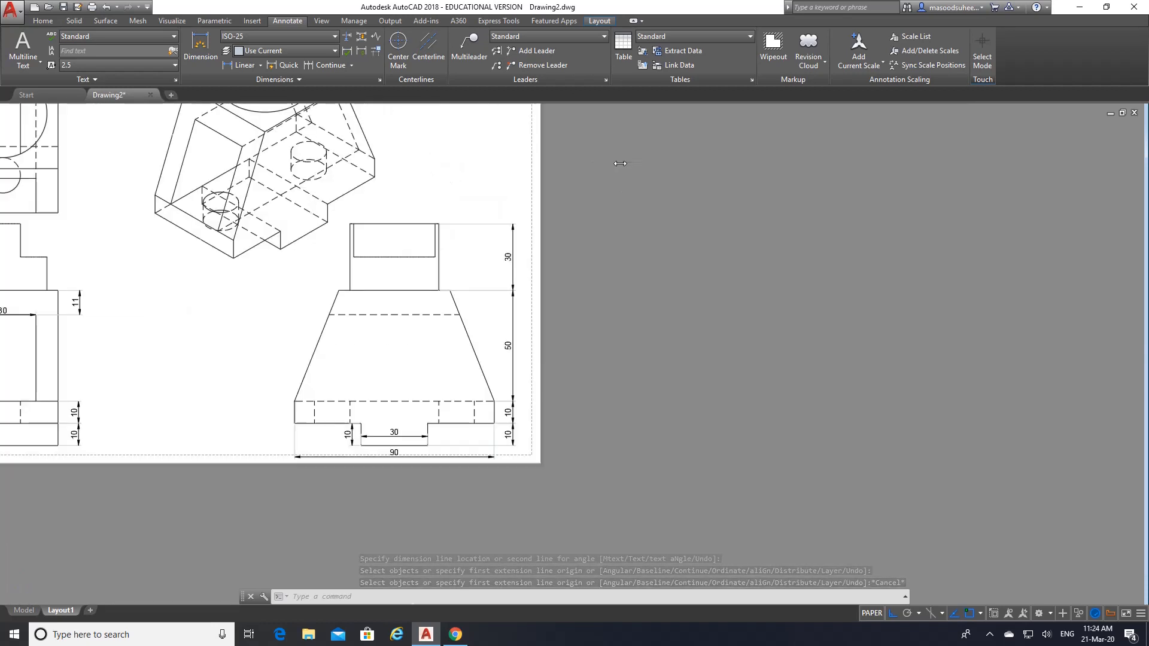
scroll(620, 164, down, 2)
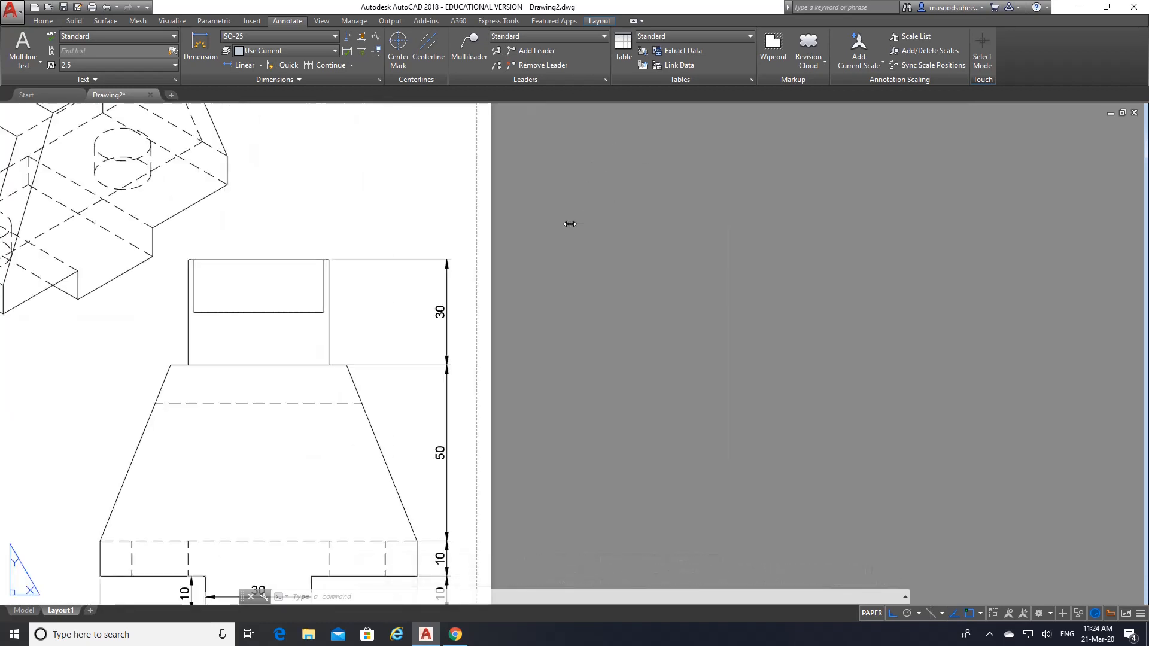
right_click(570, 224)
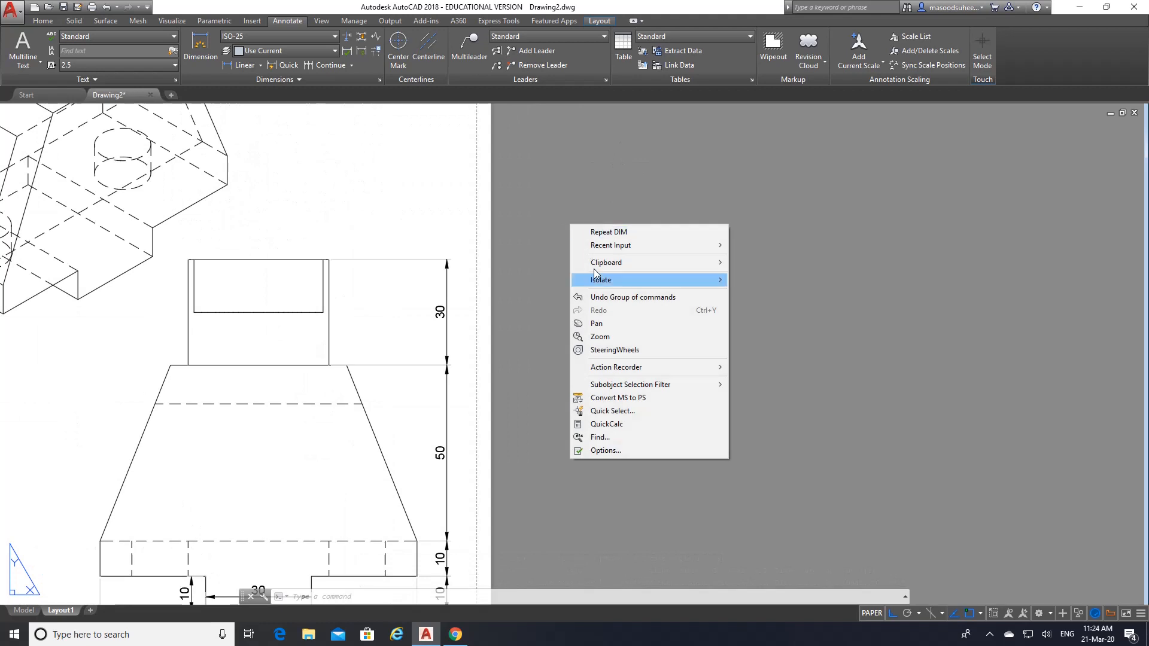
click(601, 323)
mouse_move(110, 253)
mouse_down()
mouse_move(397, 377)
mouse_move(731, 404)
mouse_up()
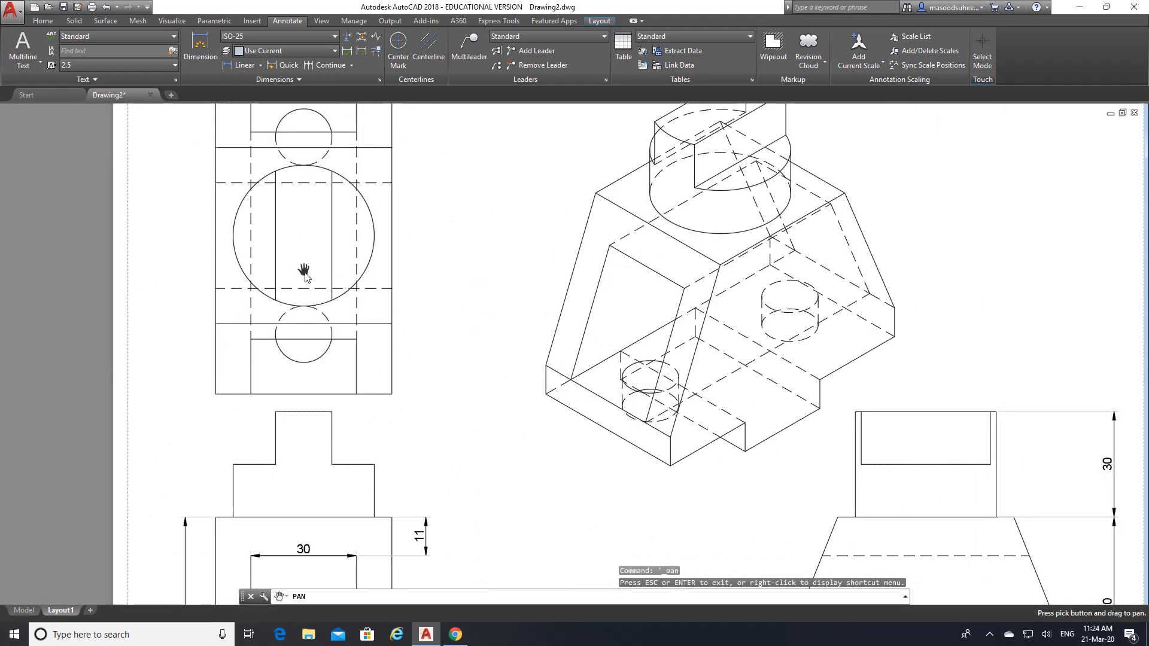
drag(303, 269, 377, 321)
right_click(376, 323)
click(391, 331)
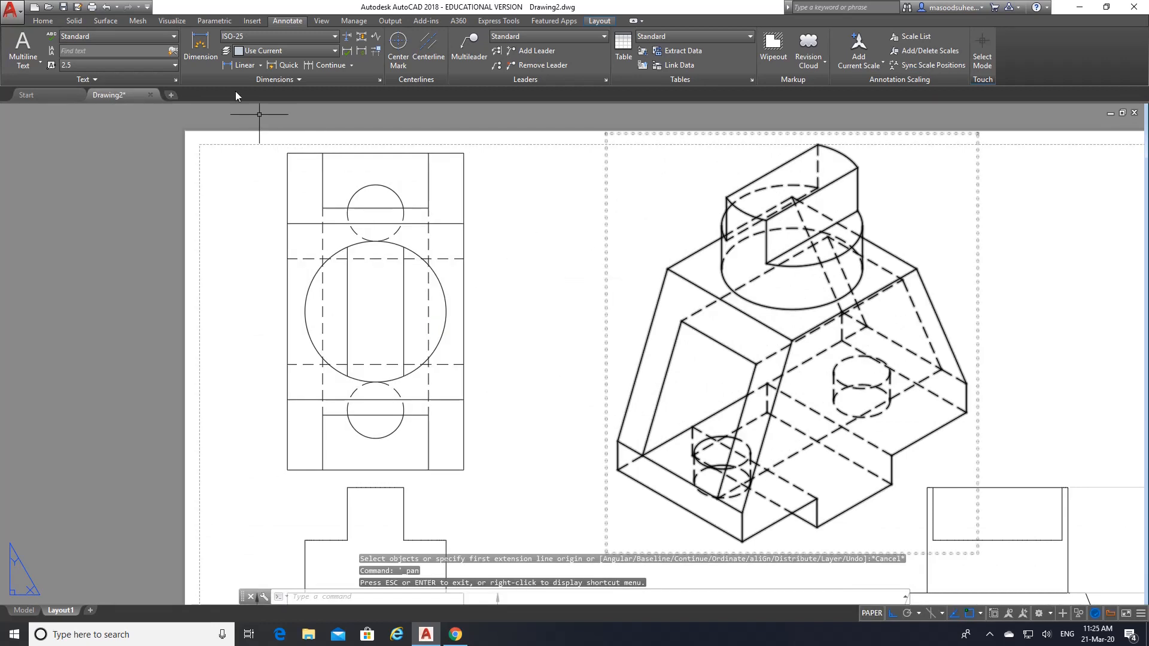
click(201, 45)
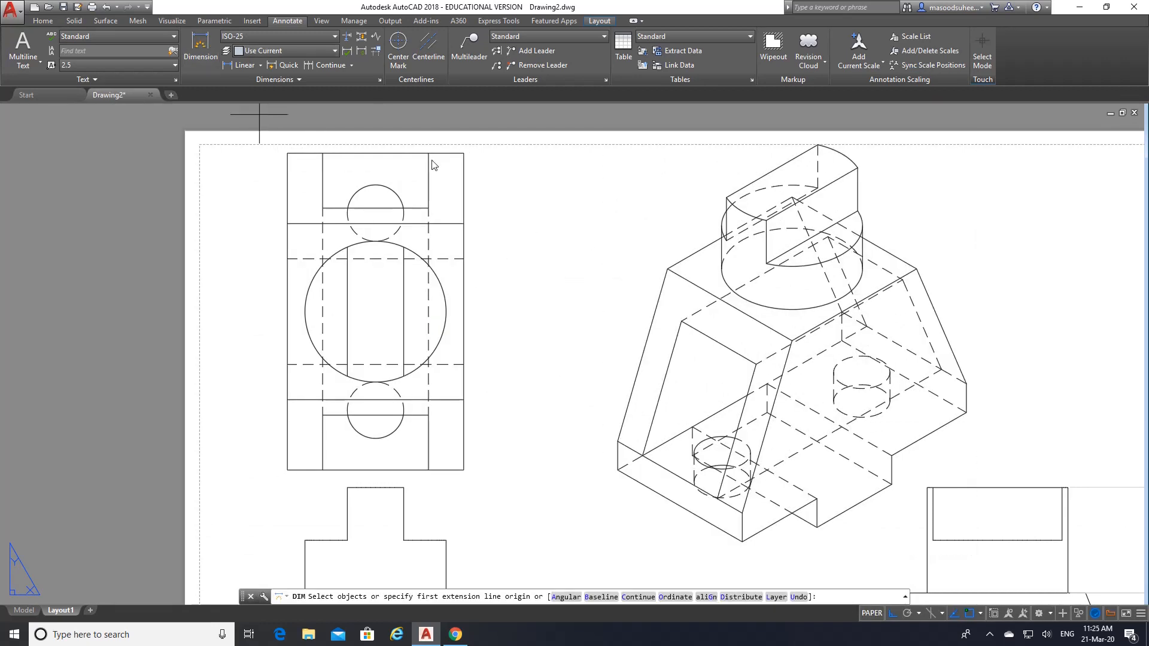
key(Return)
click(463, 154)
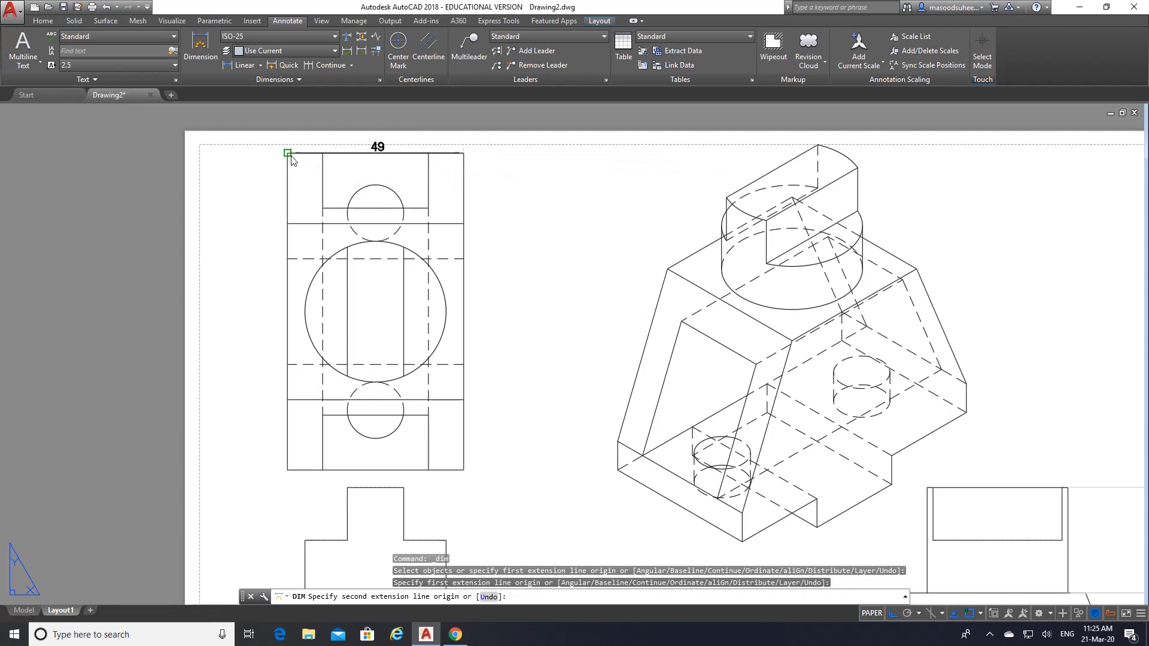
click(290, 154)
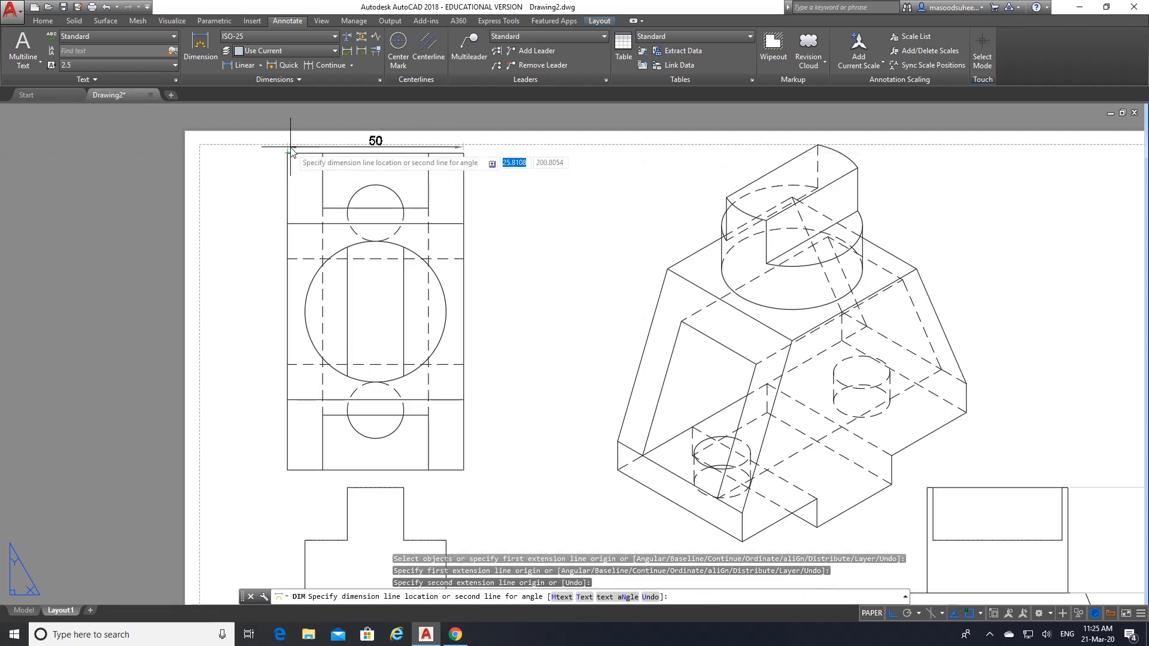
click(291, 150)
- Dimension the top view's overall length between its left corners, placing the dimension line outside the left edge
click(201, 45)
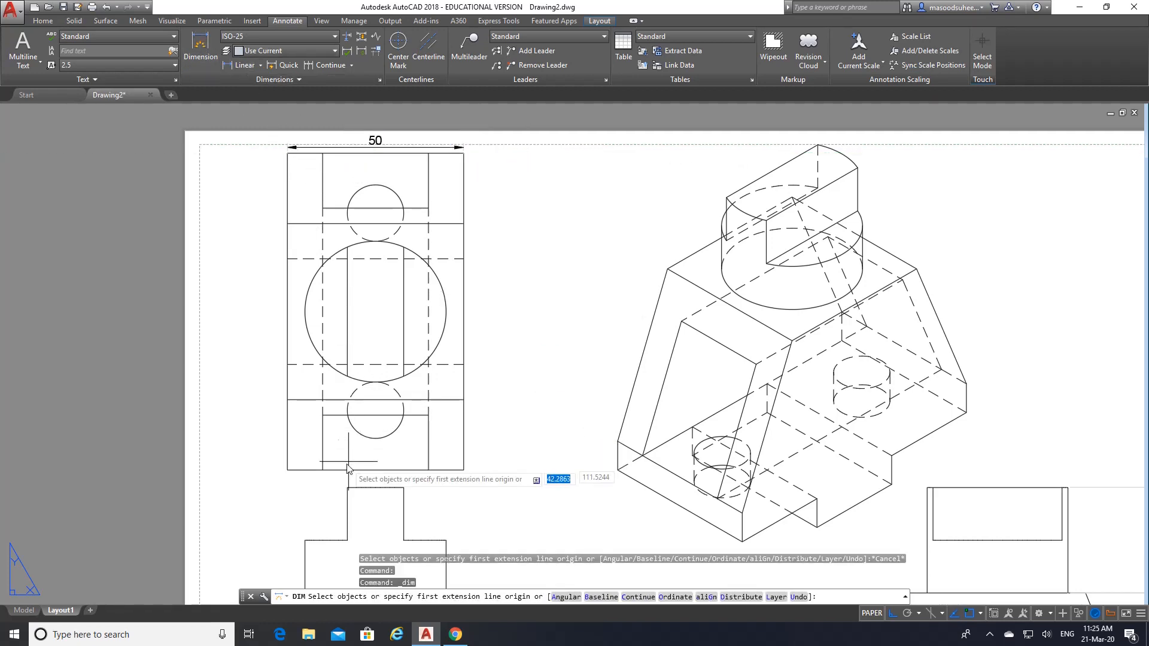
key(Return)
click(287, 470)
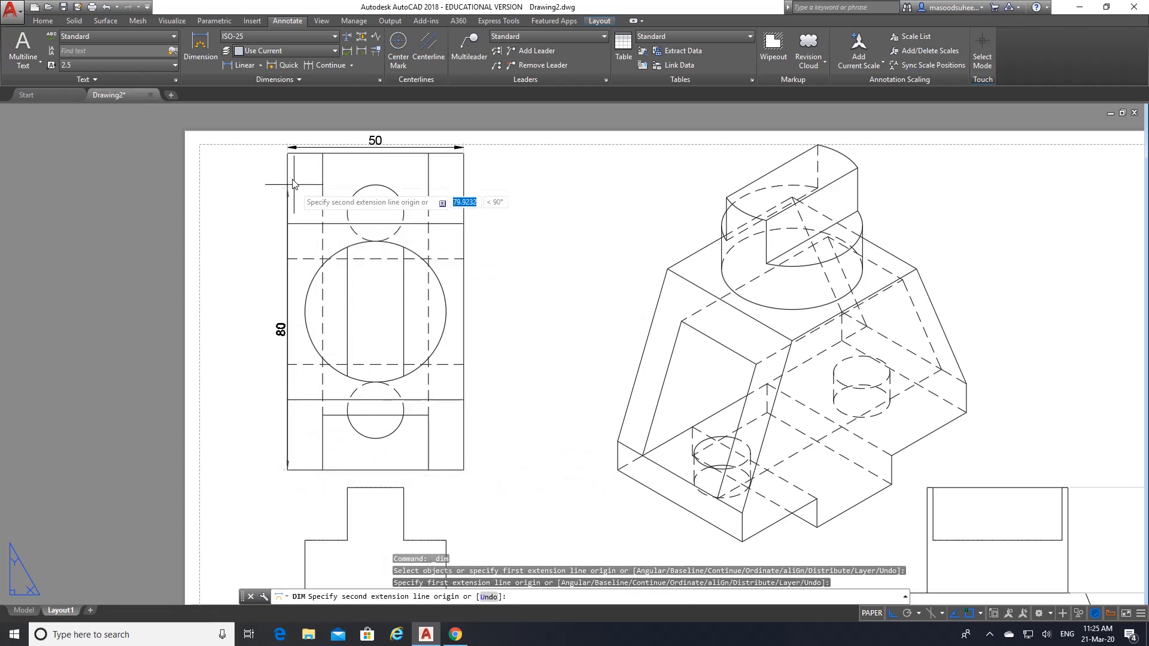
click(287, 154)
click(259, 179)
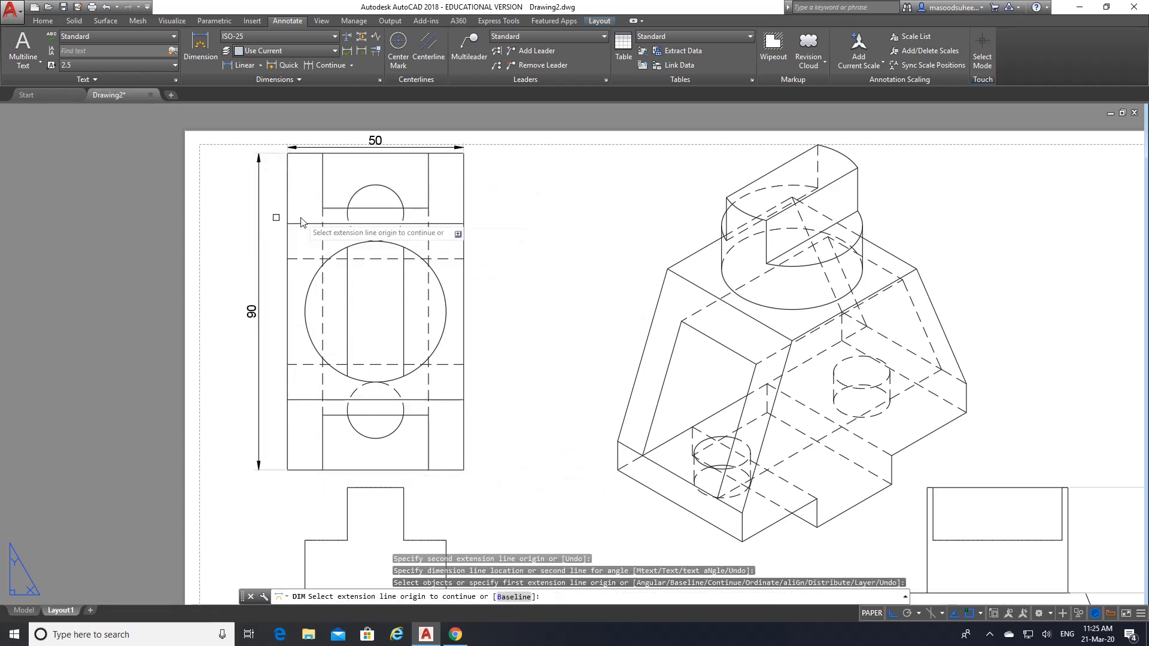
key(Escape)
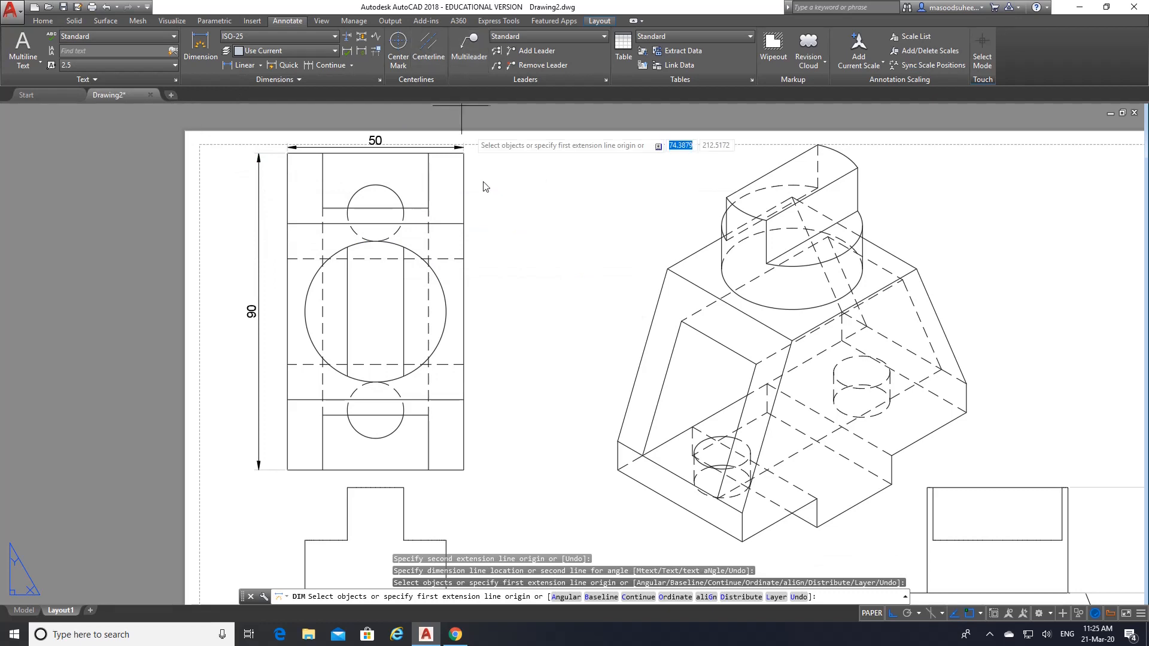
click(604, 37)
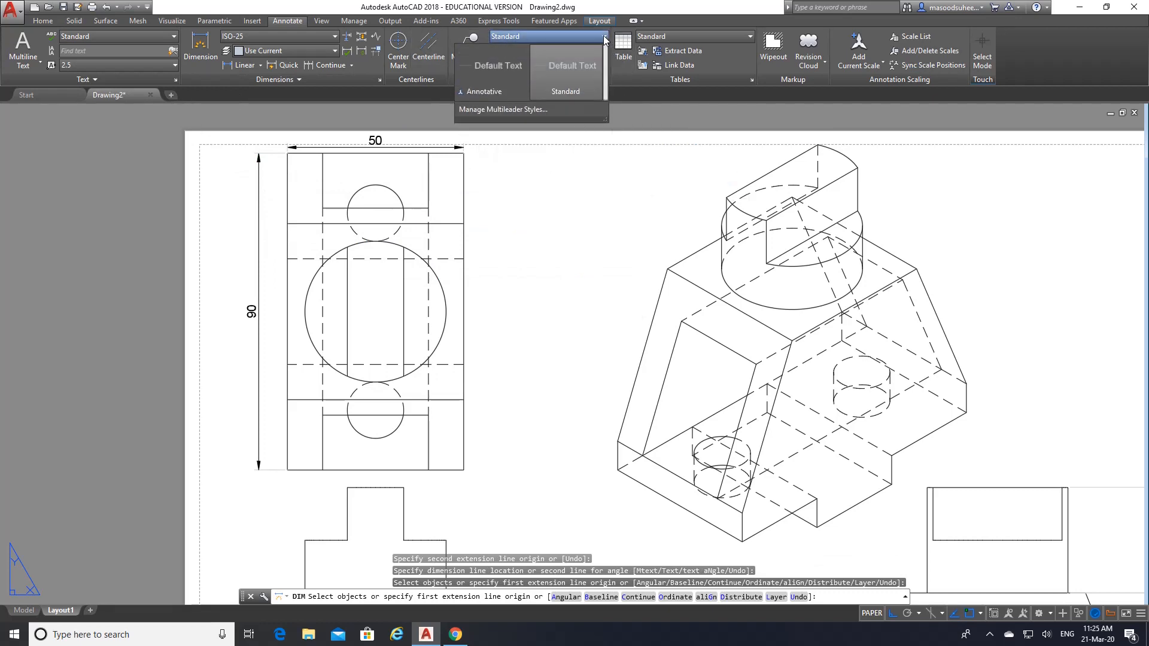
click(603, 37)
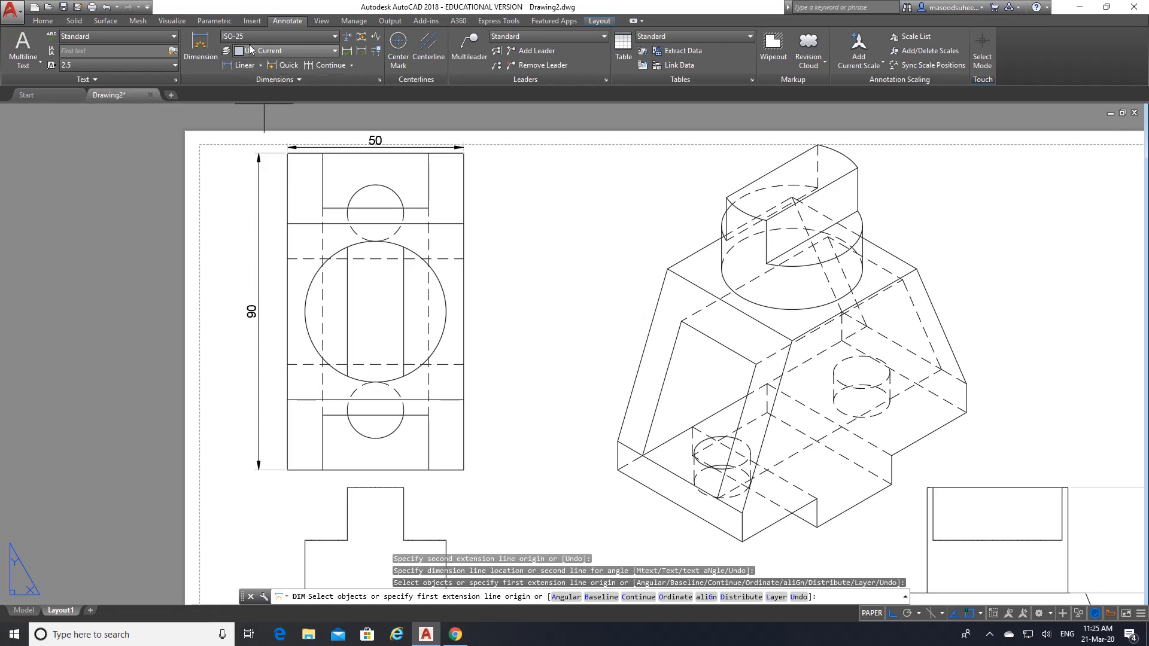
- Dimension the width of the central tongue in the top view, placing the dimension line across the middle of the large circle
click(207, 45)
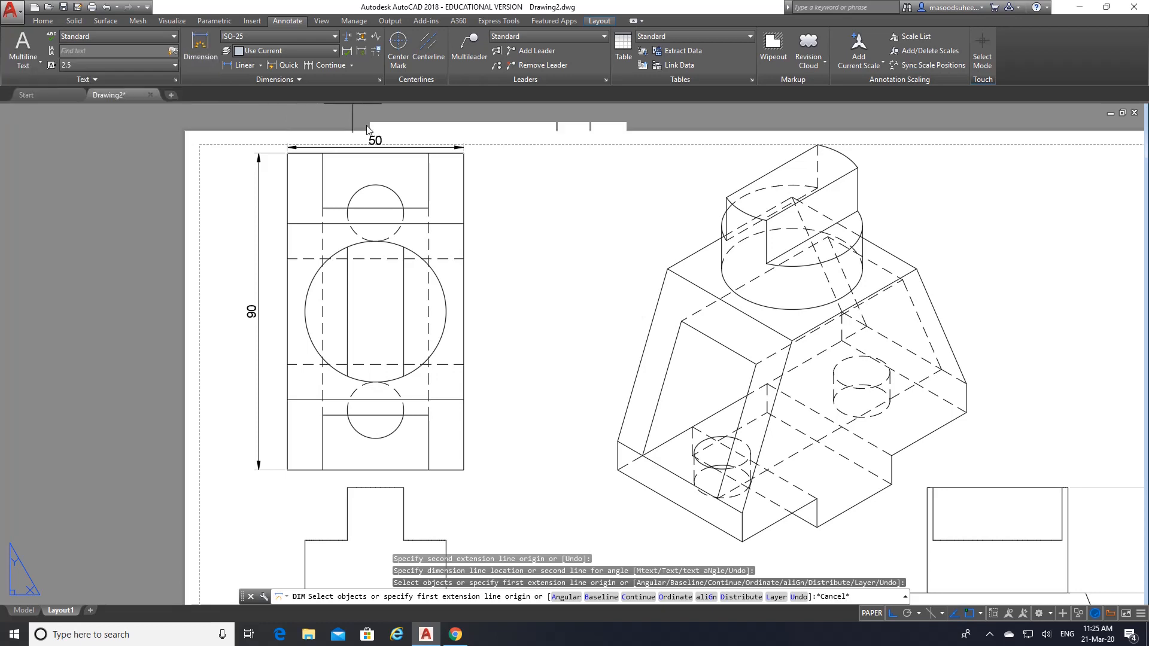
click(403, 377)
click(346, 376)
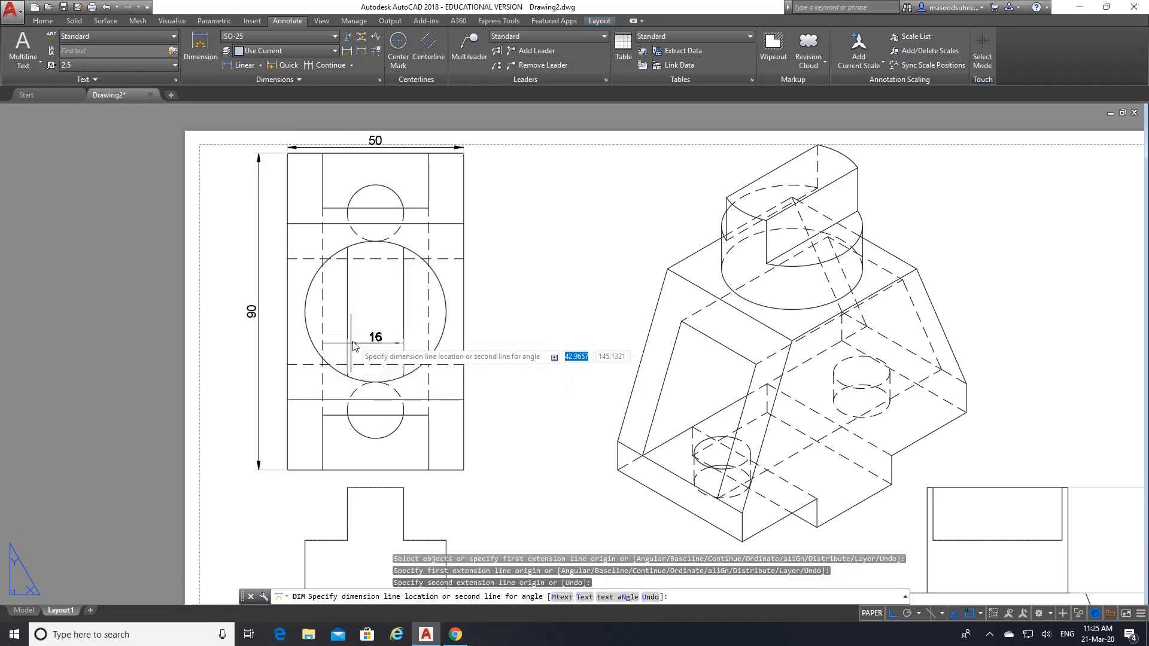
click(355, 316)
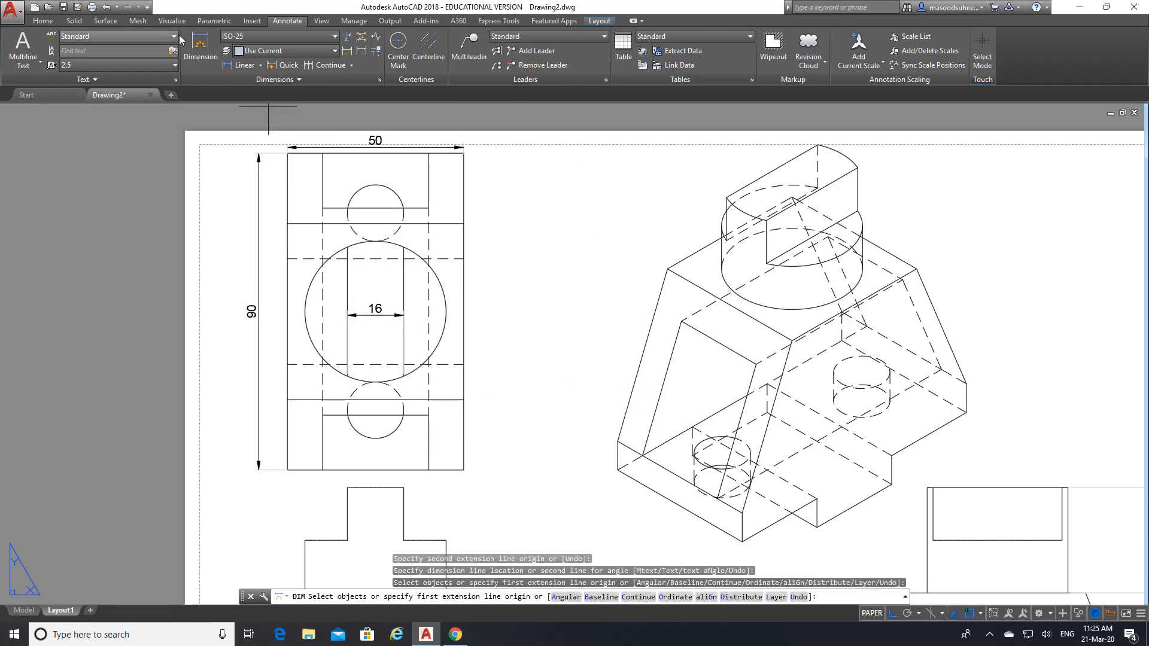
- Add a radius dimension to the top view's large circle and a diameter dimension to its lower small hole, both labelled outside the right edge
click(444, 326)
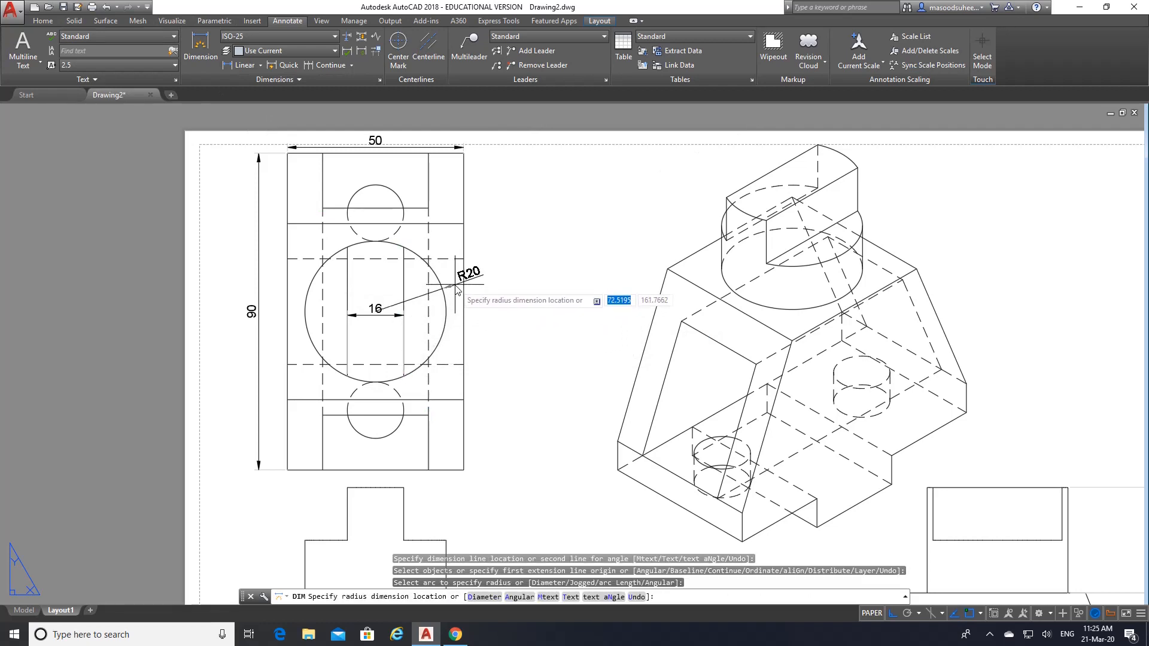
click(490, 291)
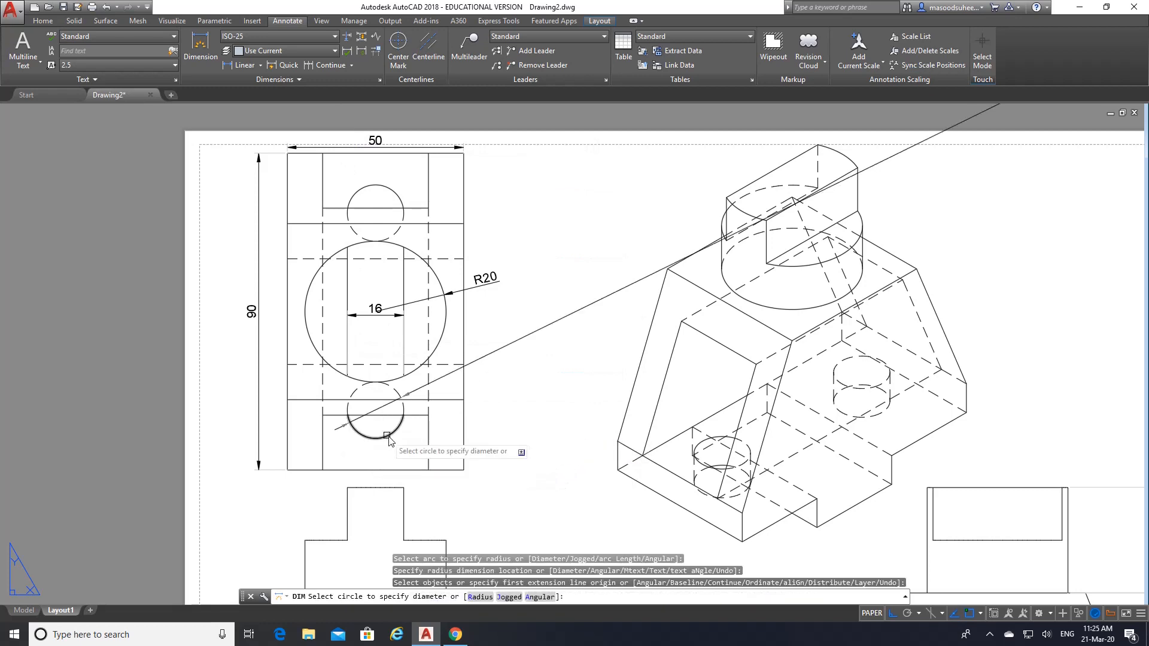
click(402, 426)
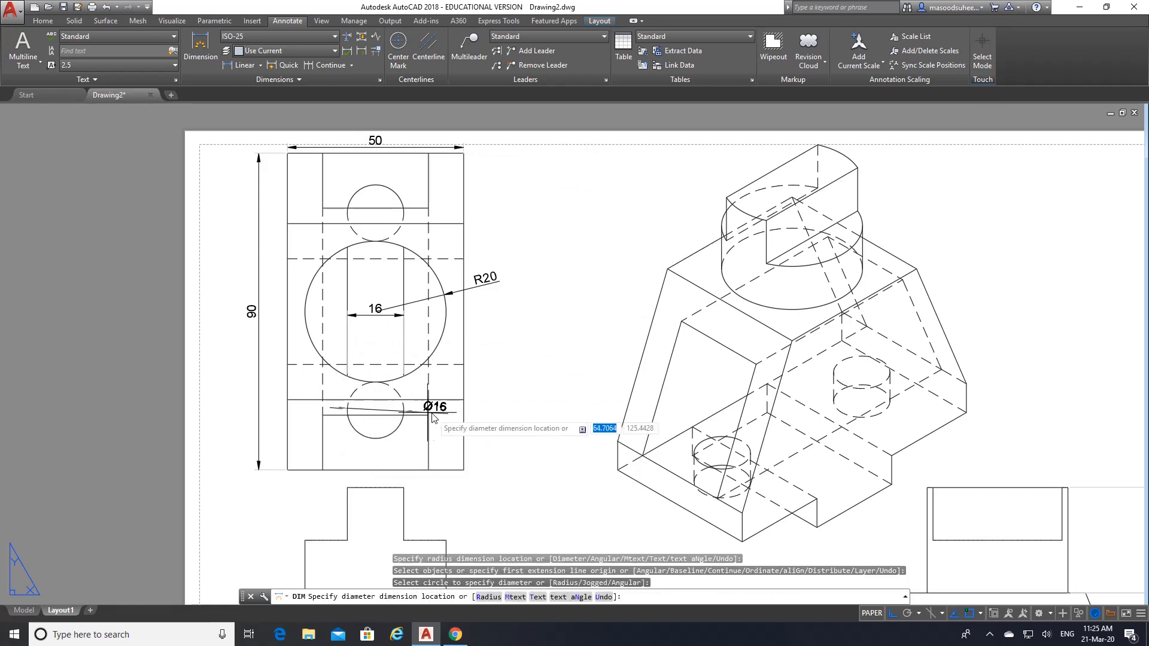
click(491, 365)
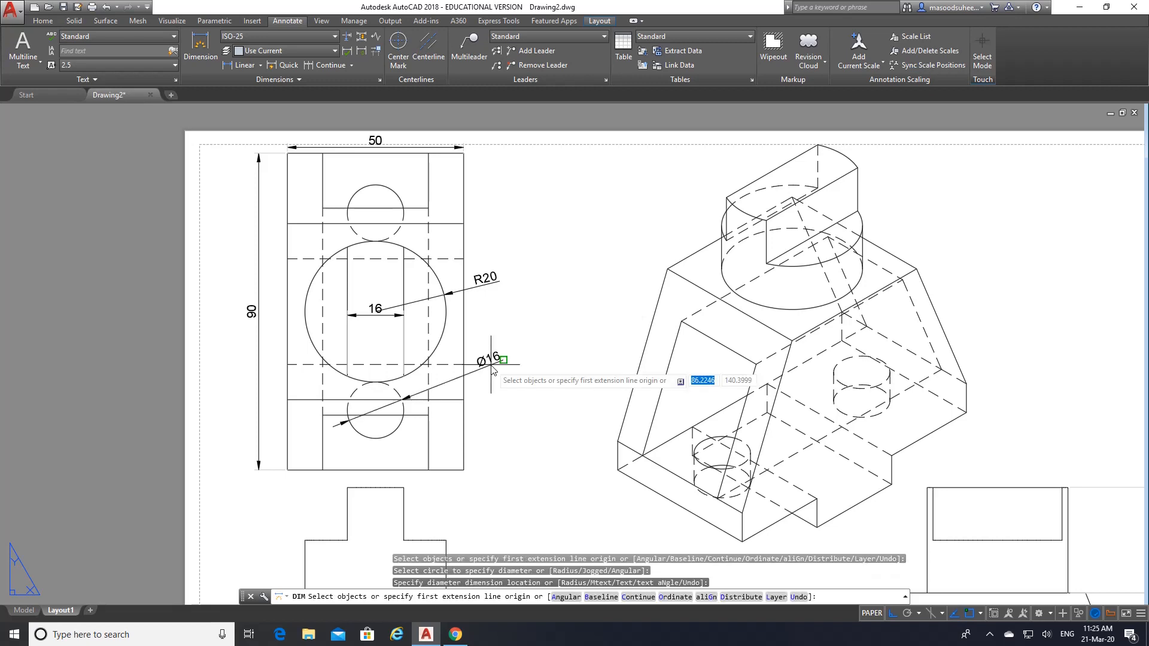
- Dimension the height of the front view's uppermost step, aligning the dimension line with the vertical dimension outside the right edge
scroll(581, 357, down, 2)
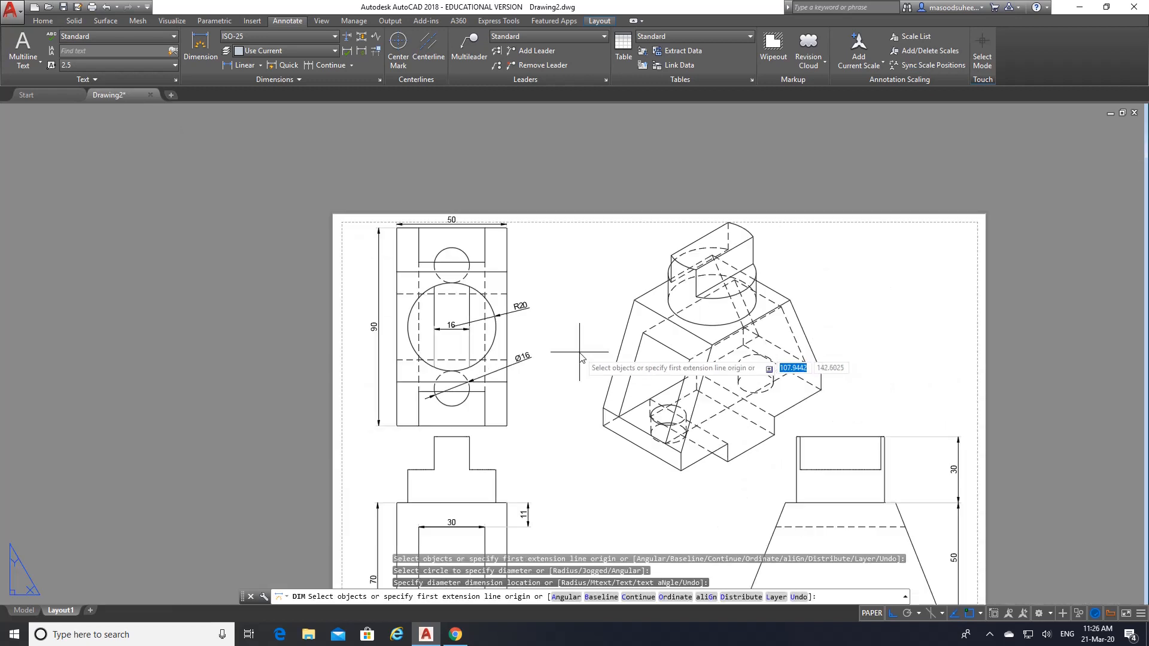
scroll(580, 357, down, 2)
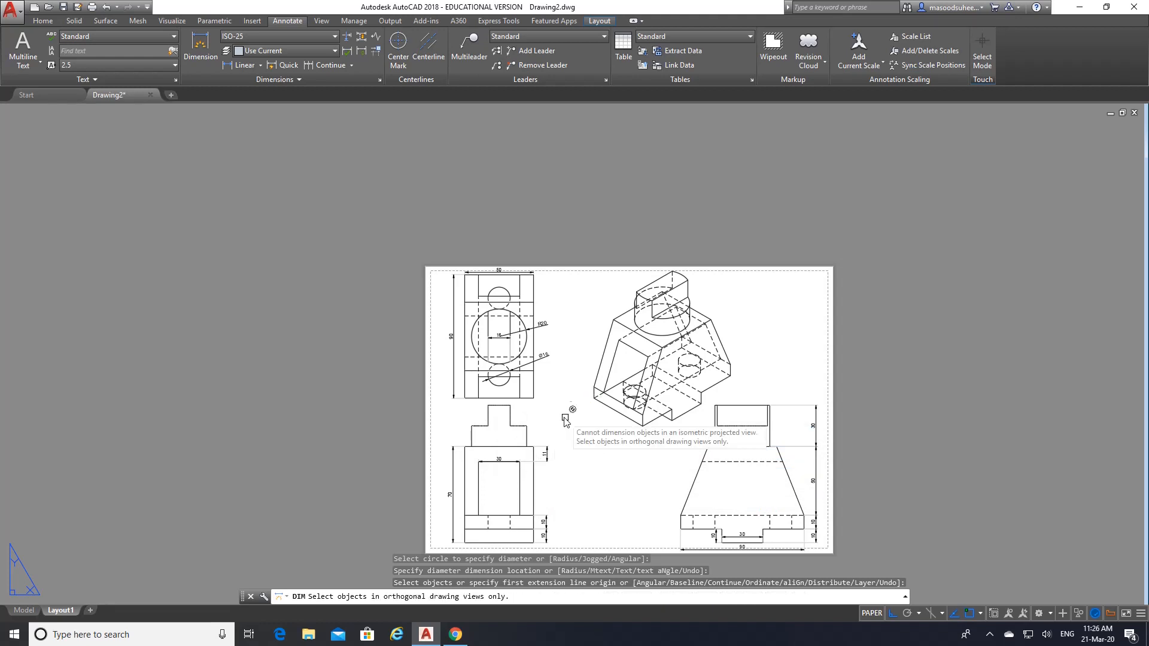
scroll(592, 452, up, 3)
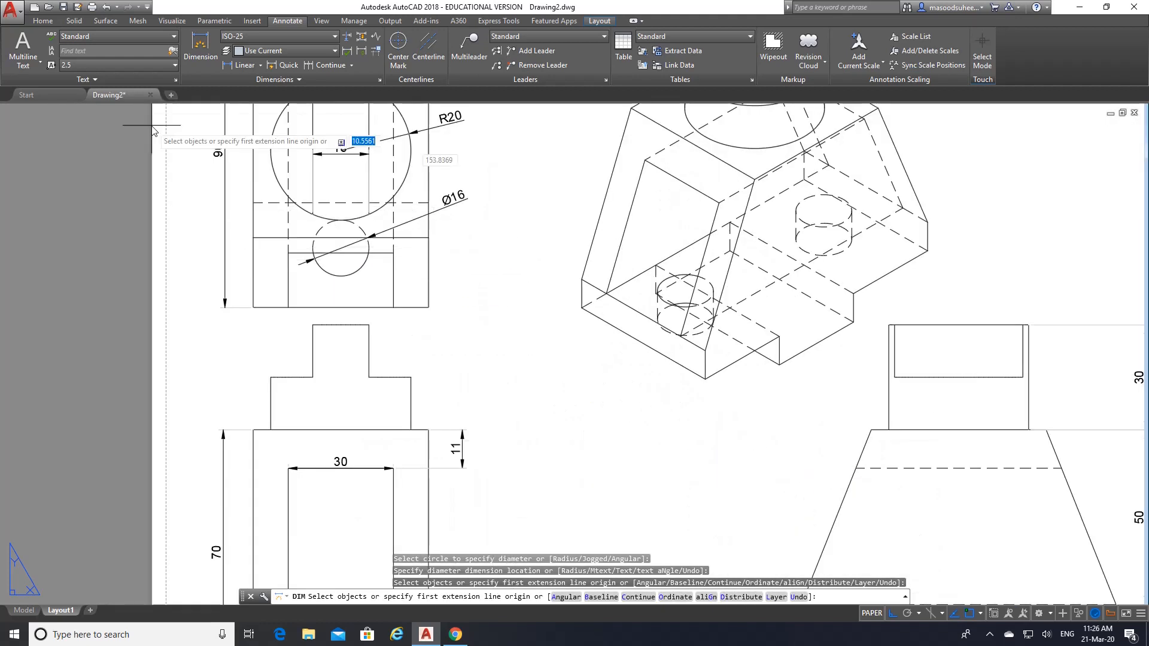
click(201, 47)
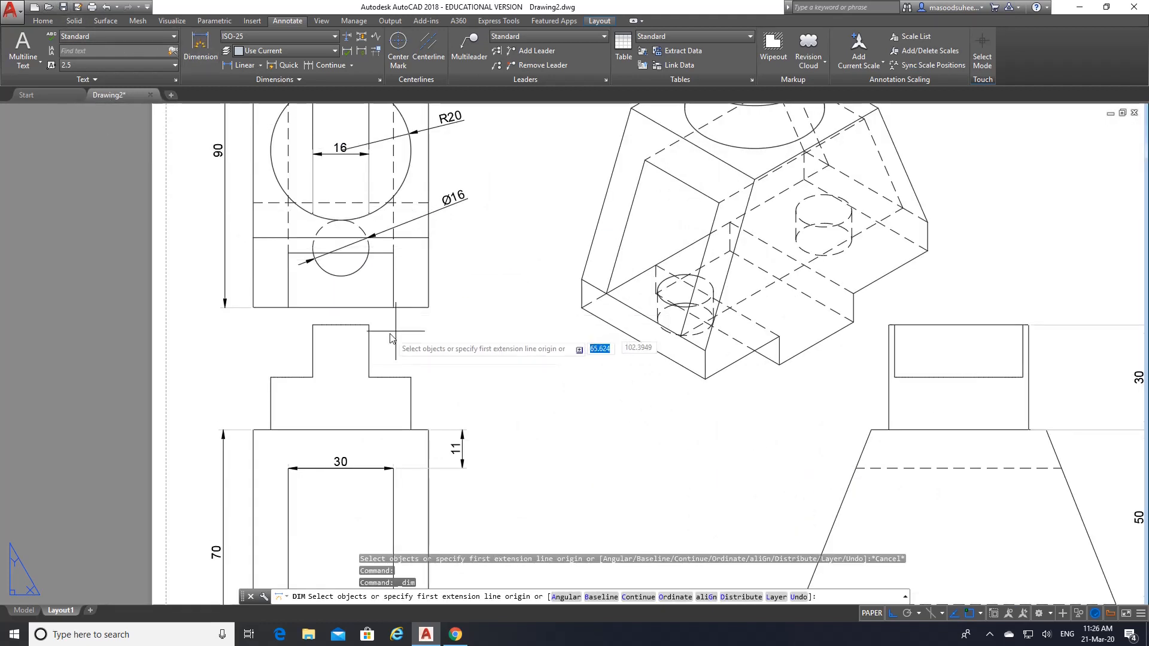
click(369, 325)
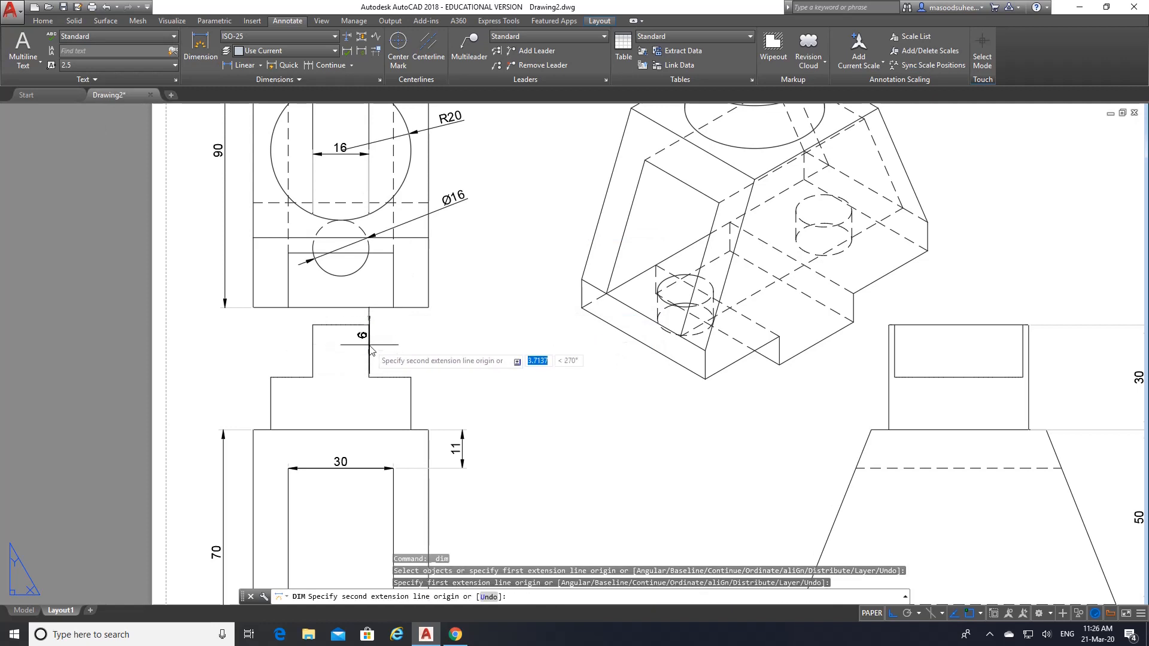
click(369, 377)
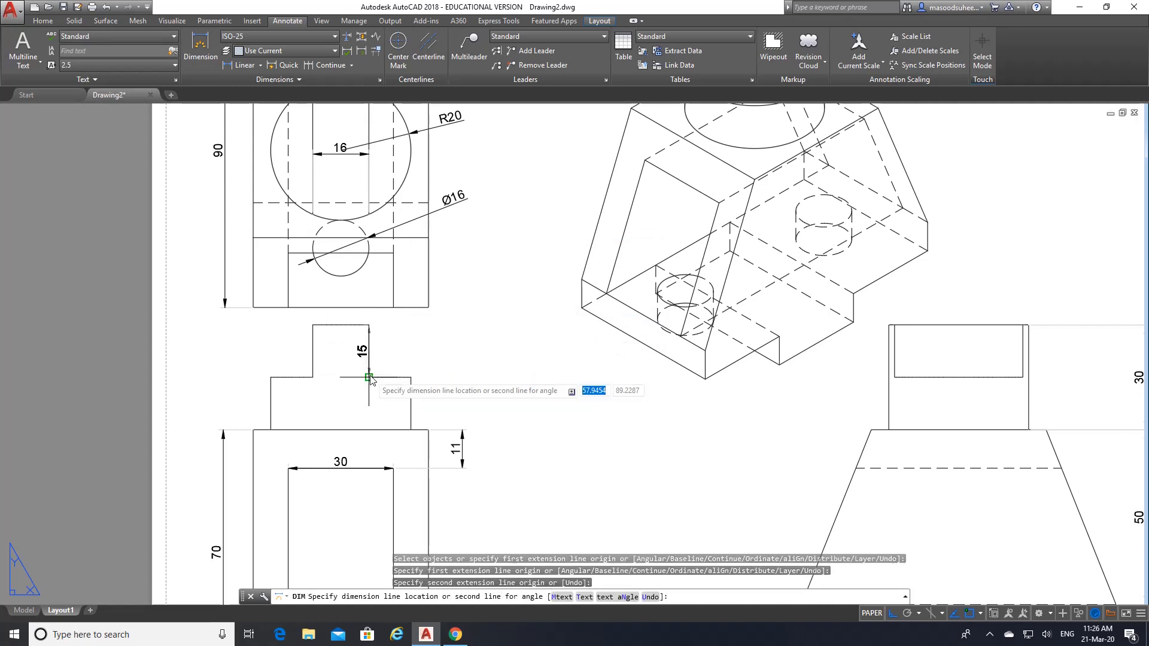
click(464, 377)
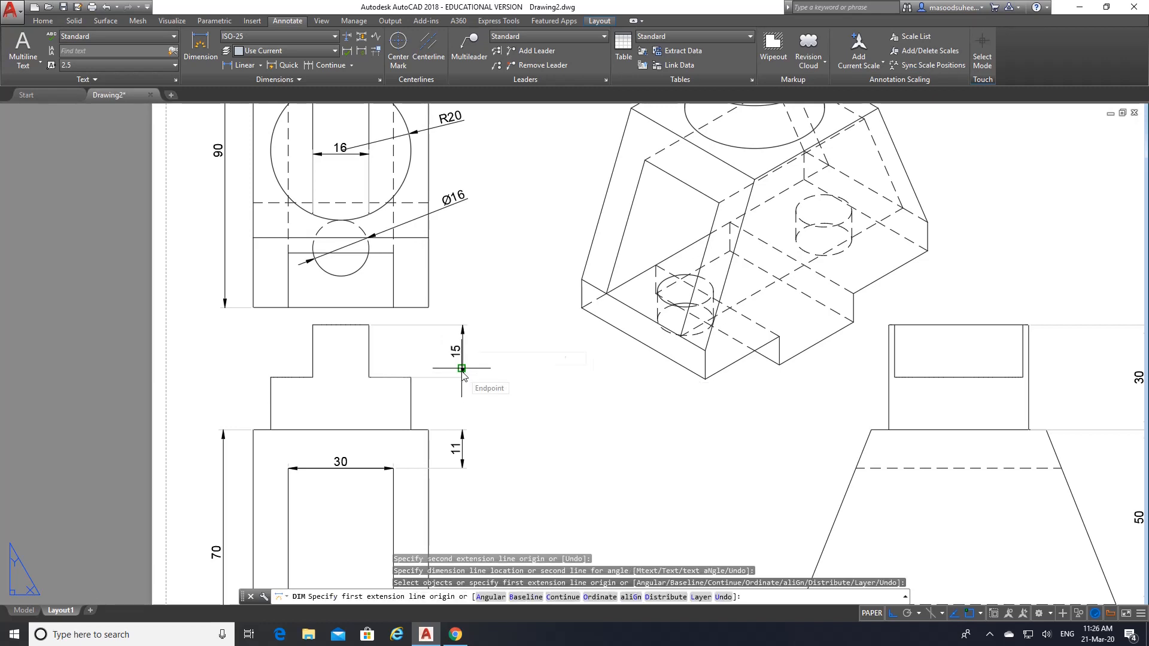
- Continue the front view's upper vertical dimension down to the body's top edge to dimension the cylinder step's height
click(242, 64)
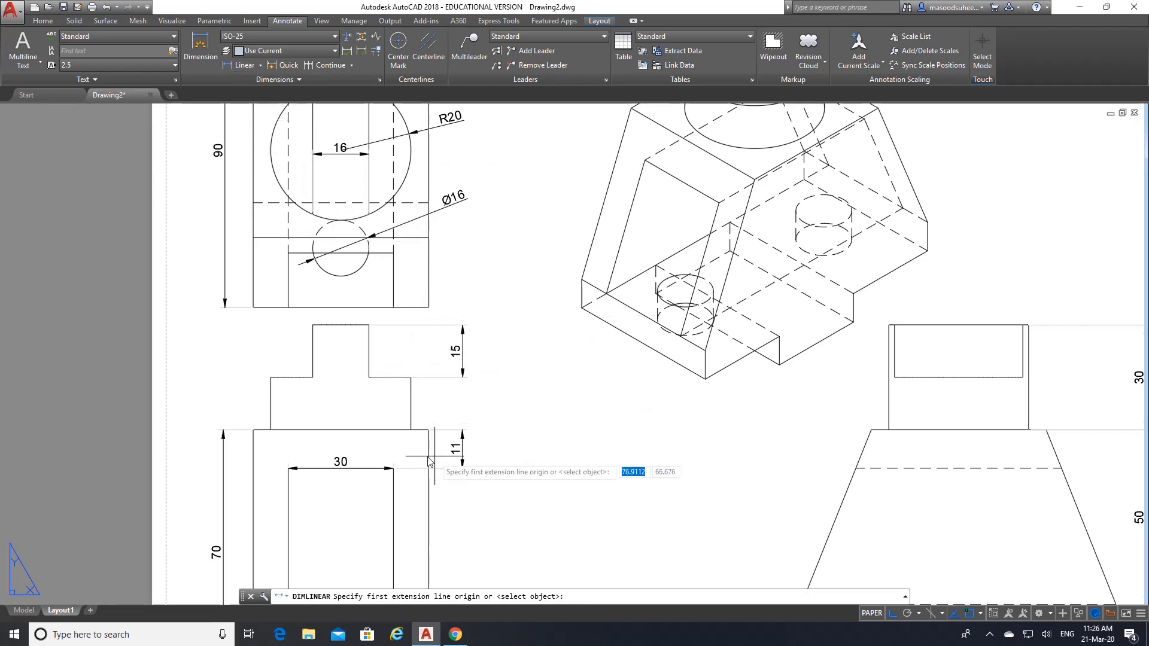
click(308, 67)
click(410, 430)
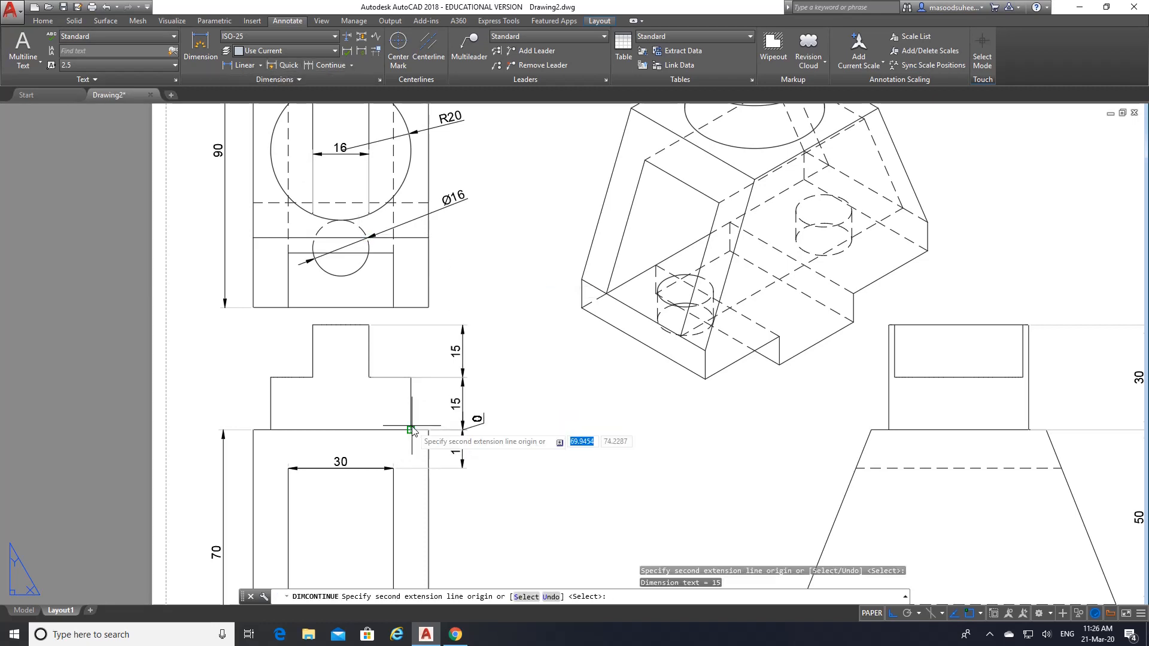
key(Return)
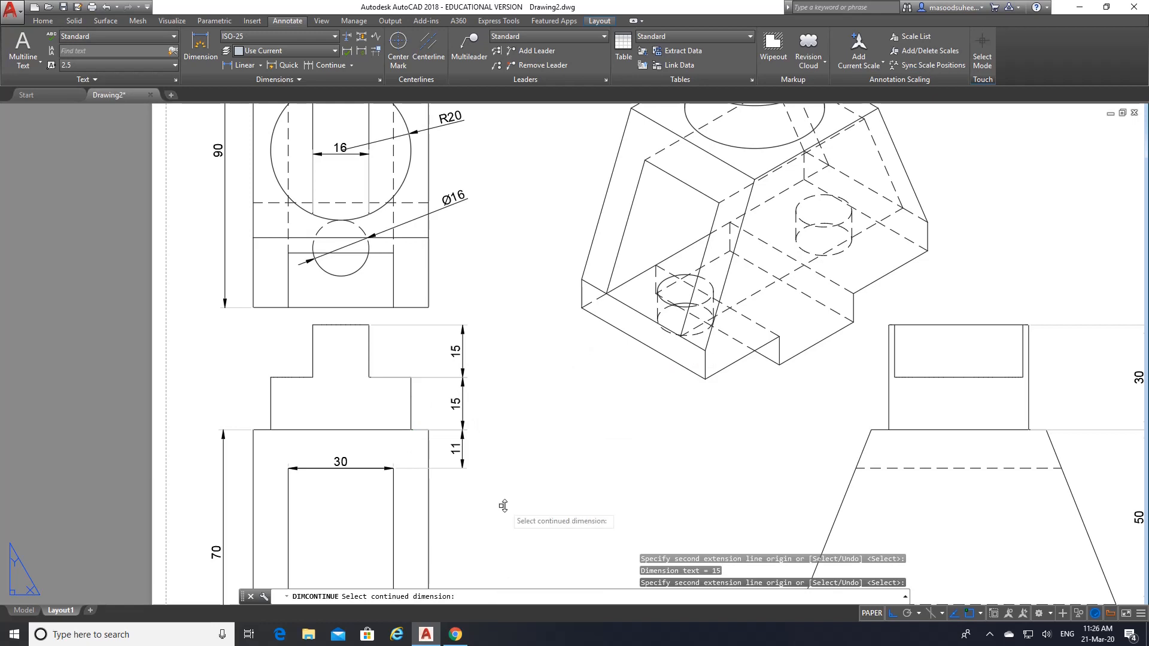
scroll(504, 506, down, 2)
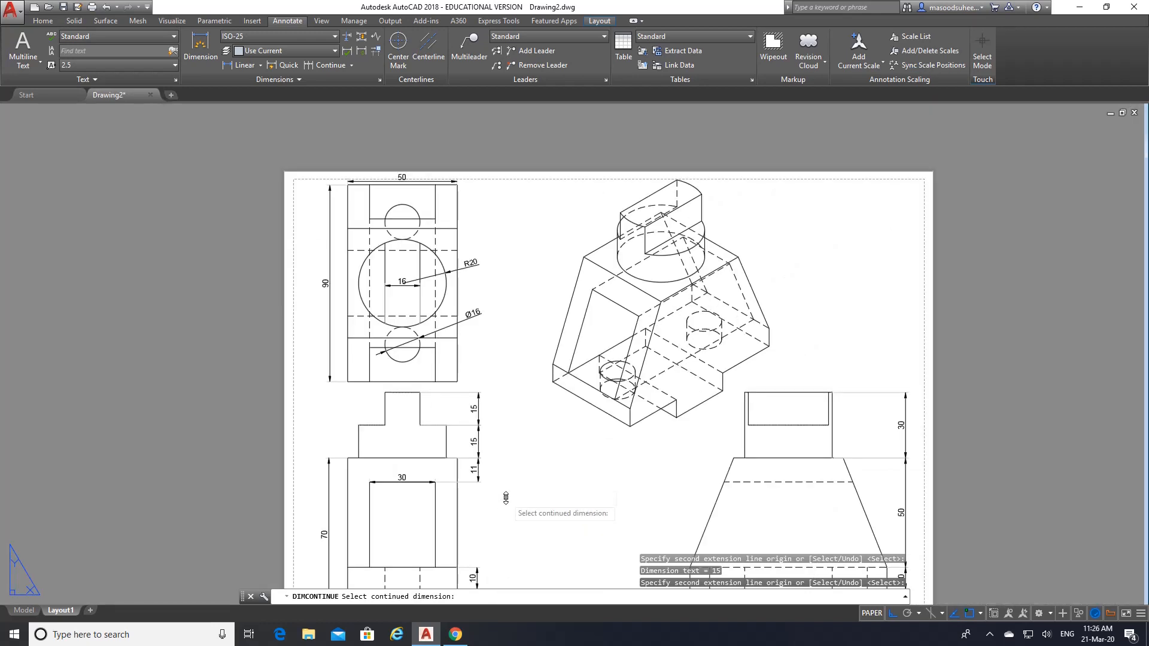
scroll(508, 475, down, 2)
key(Return)
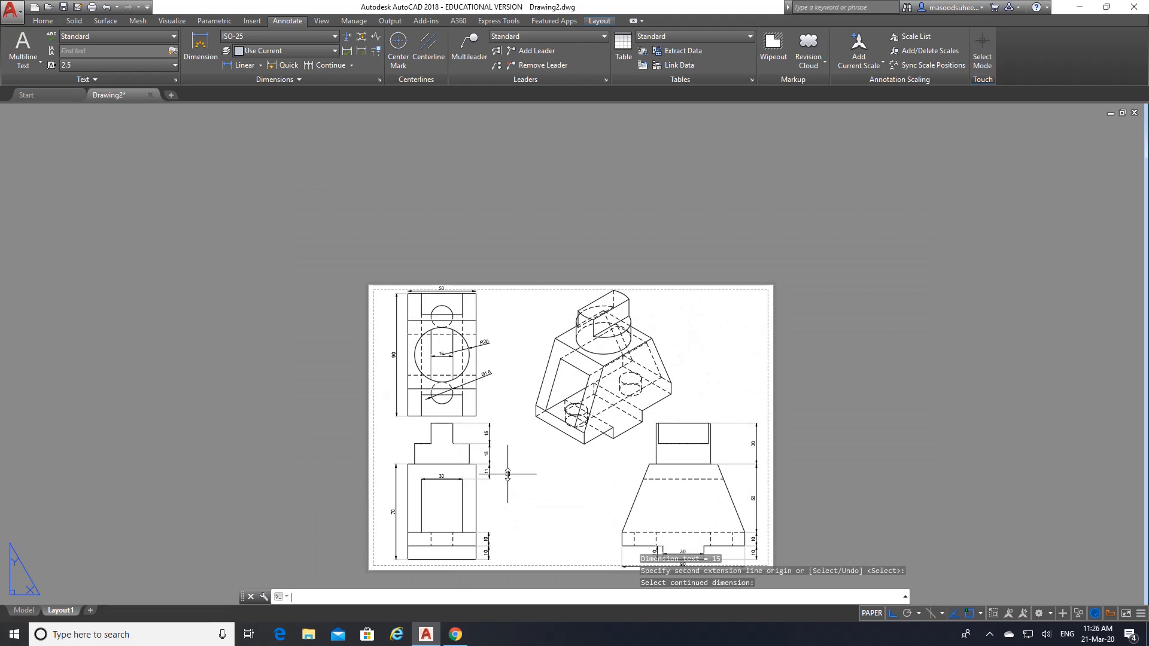
middle_click(508, 475)
middle_click(507, 475)
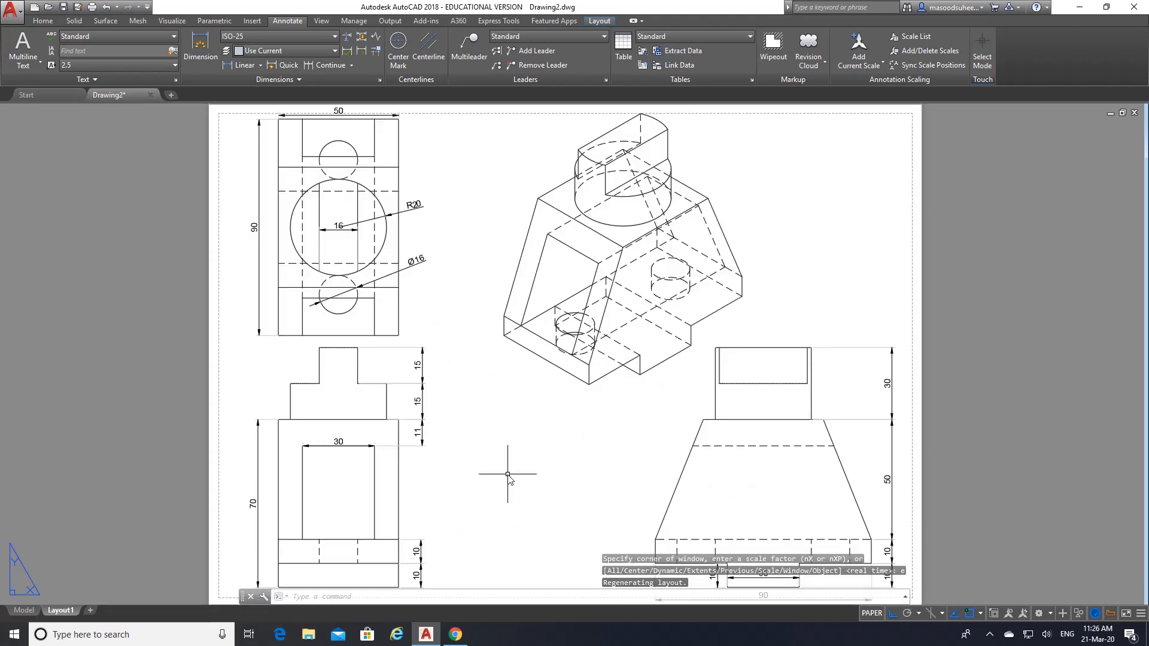
click(992, 634)
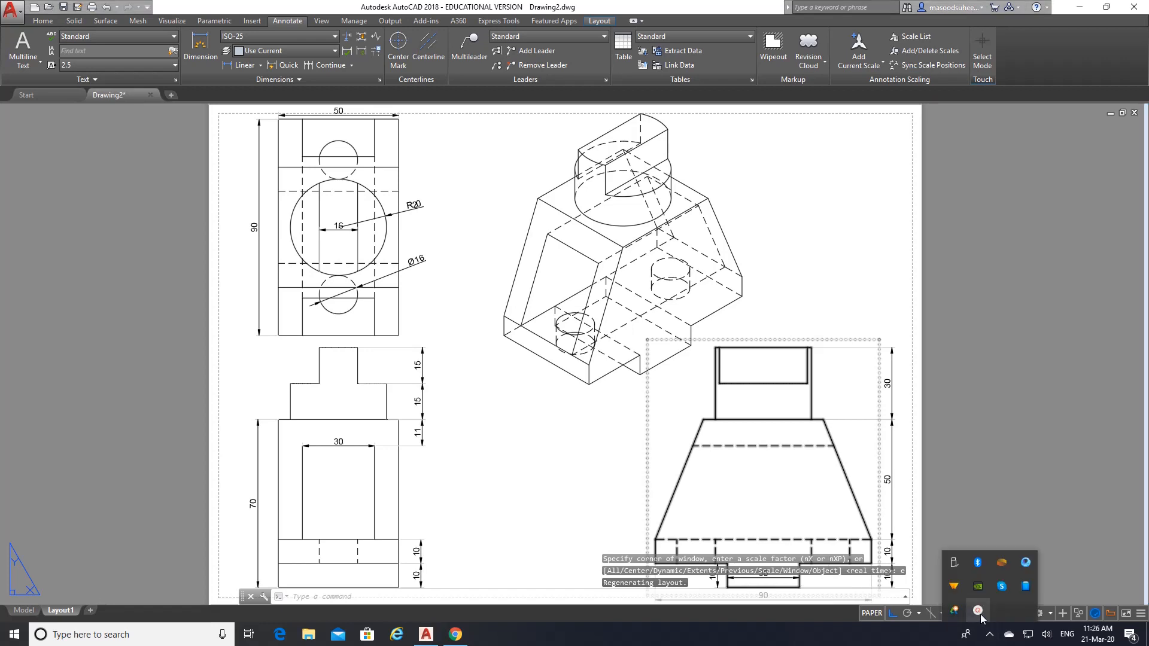